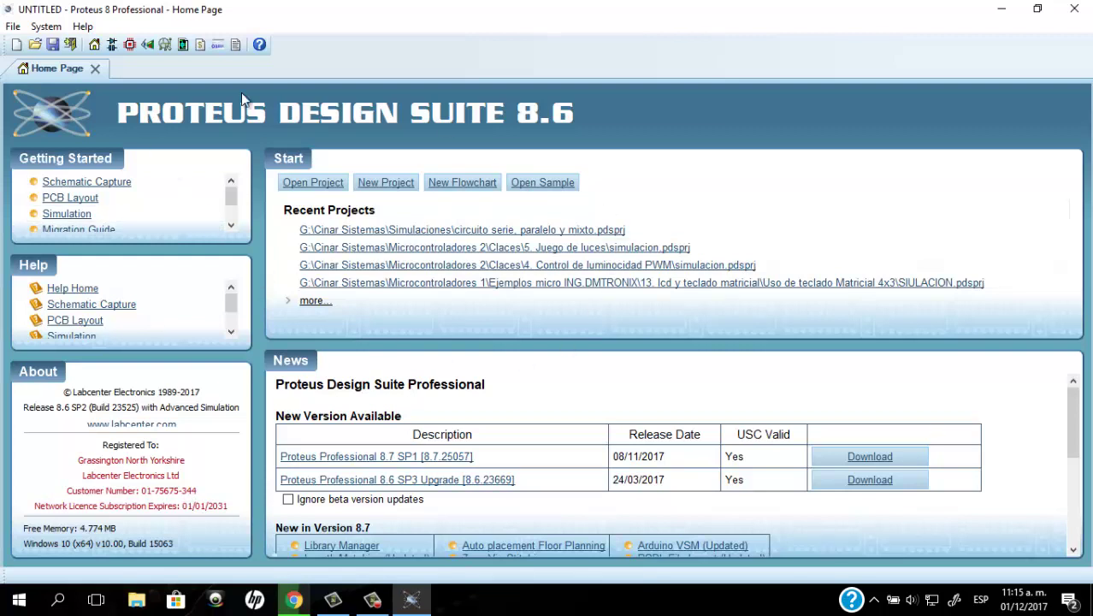
Step: Open the schematic editor and set the sheet size to A3, 15in by 10in
{"action": "left_click", "coordinate": [112, 47]}
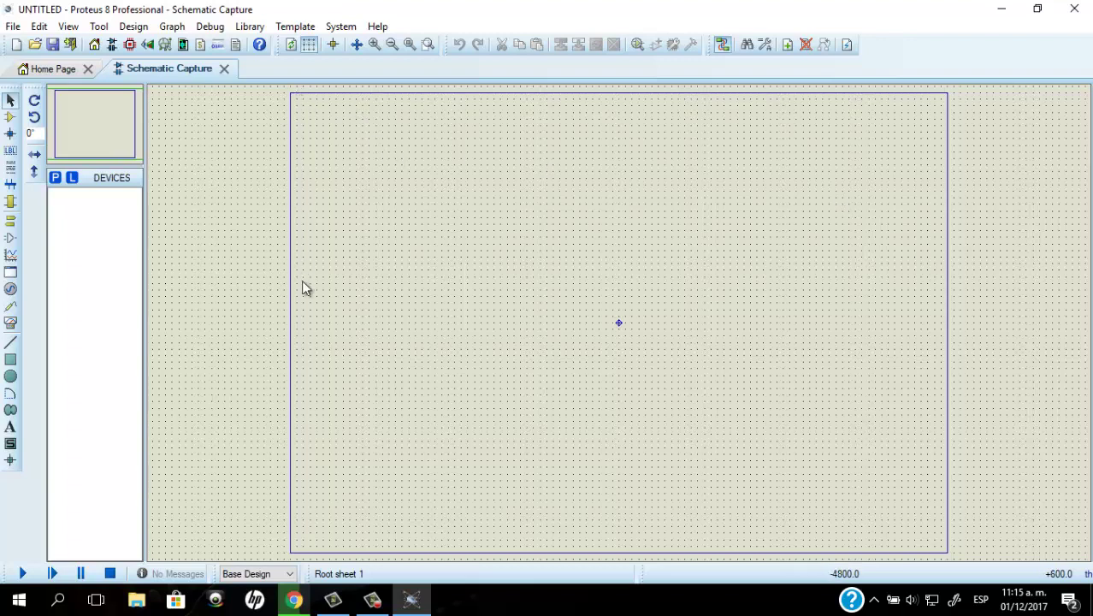
{"action": "left_click", "coordinate": [307, 25]}
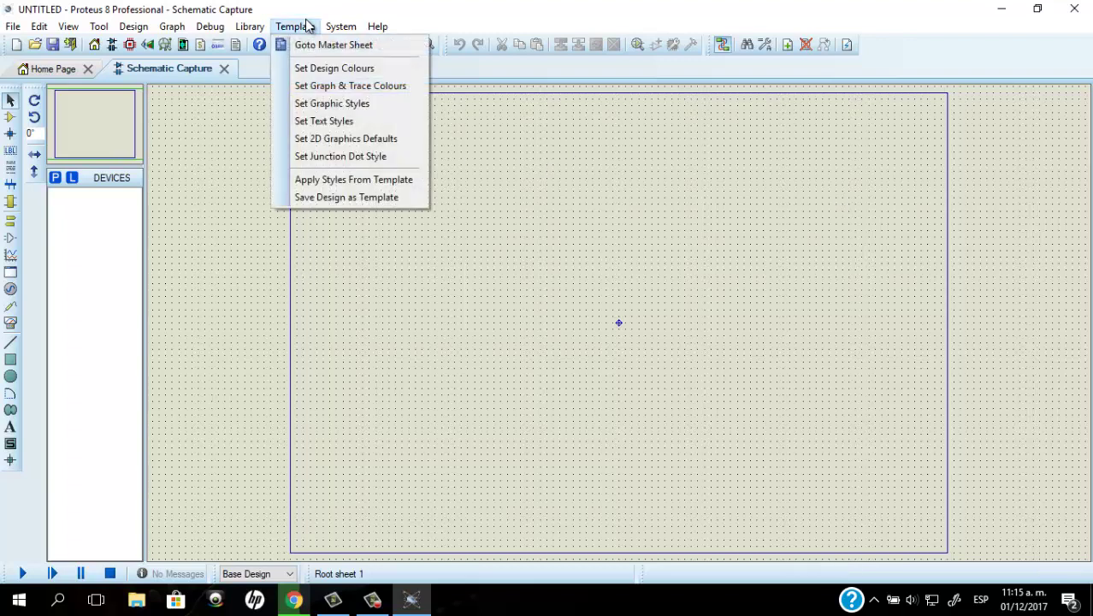
{"action": "mouse_move", "coordinate": [338, 29]}
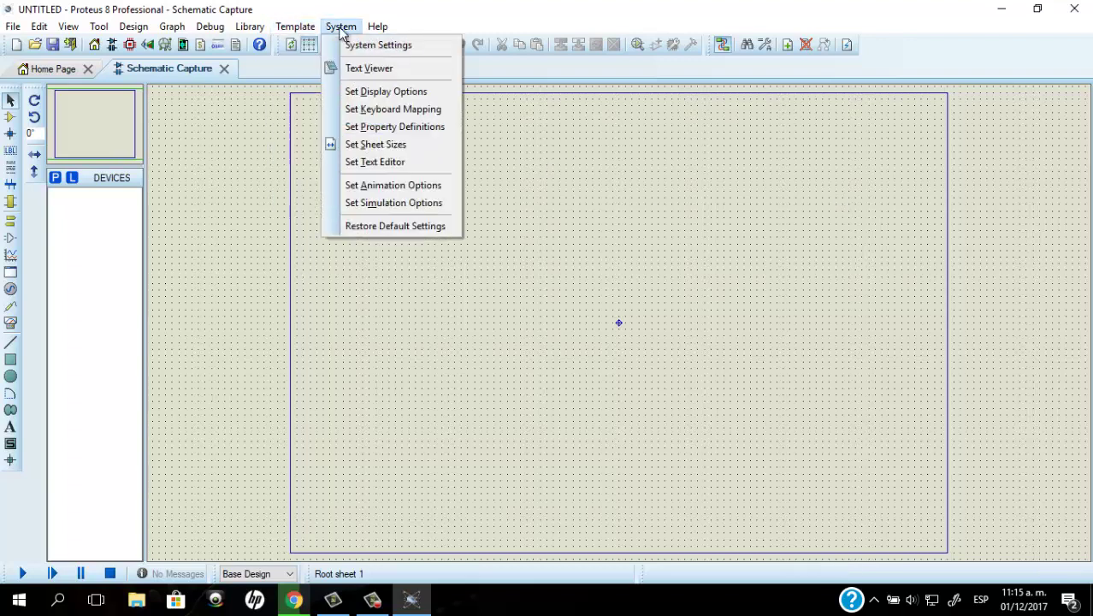
{"action": "left_click", "coordinate": [378, 145]}
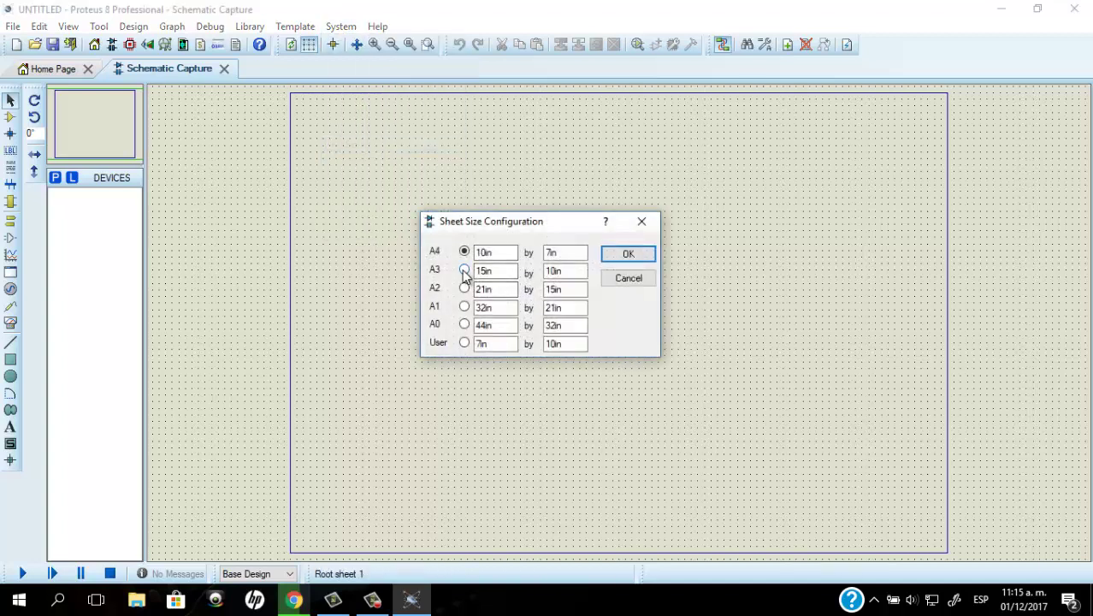
{"action": "left_click", "coordinate": [465, 272]}
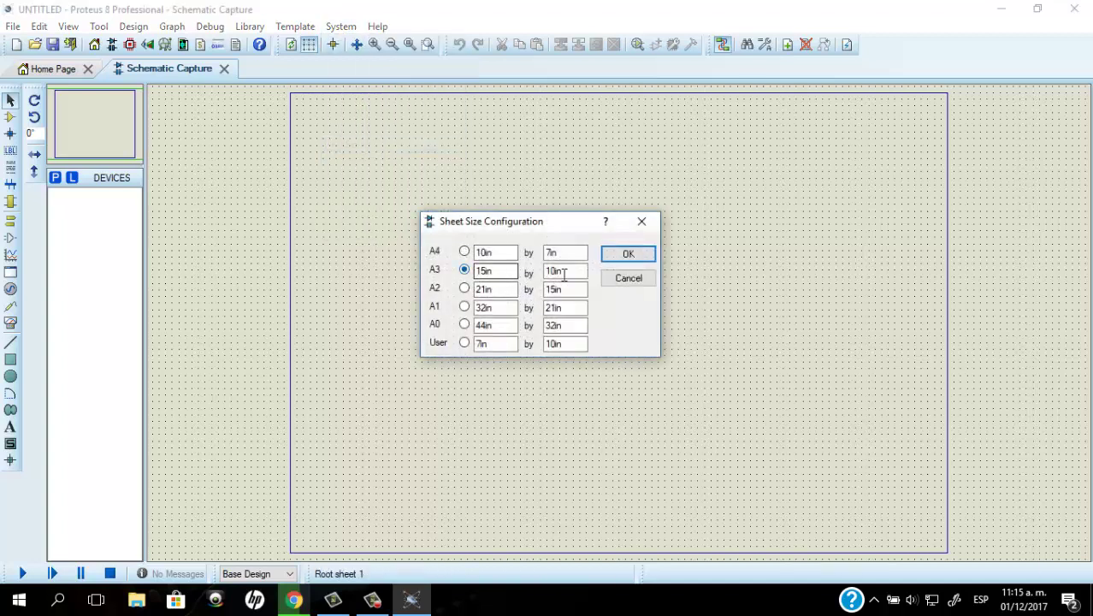
{"action": "left_click", "coordinate": [629, 255]}
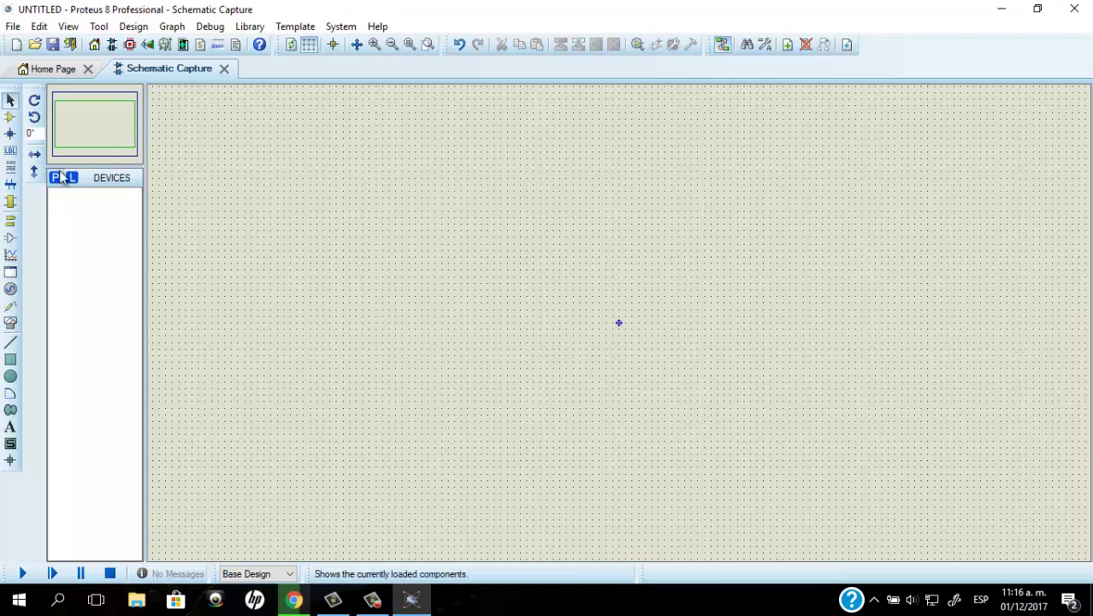
Step: Search the device library for "res" and add the generic resistor RES to the device list
{"action": "left_click", "coordinate": [13, 125]}
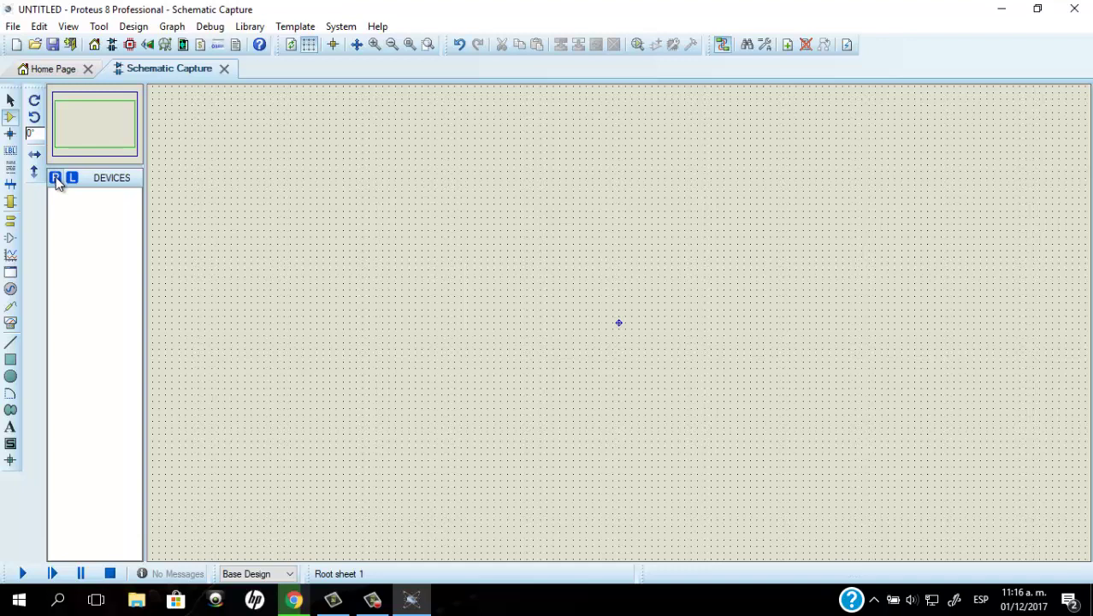
{"action": "left_click", "coordinate": [55, 178]}
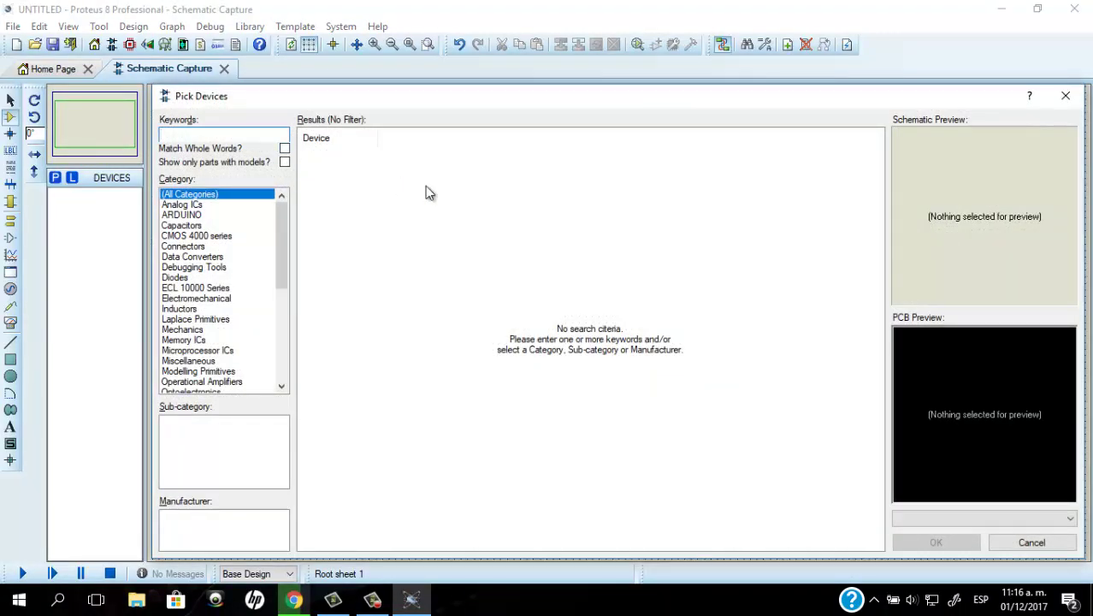
{"action": "type", "text": "res"}
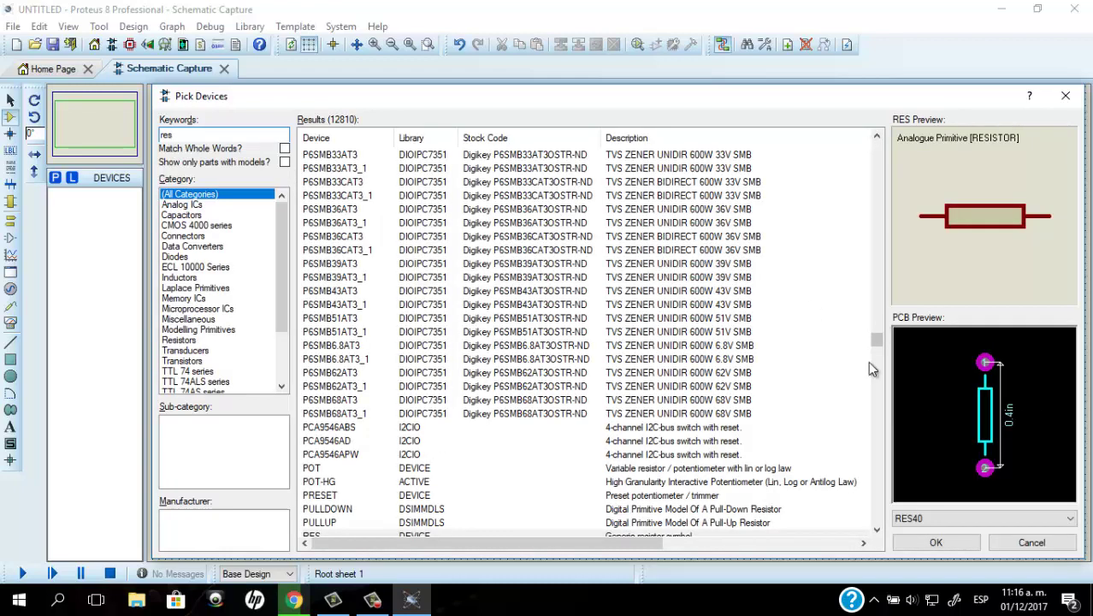
{"action": "left_click", "coordinate": [876, 536]}
{"action": "left_click", "coordinate": [876, 536]}
{"action": "left_click", "coordinate": [876, 535]}
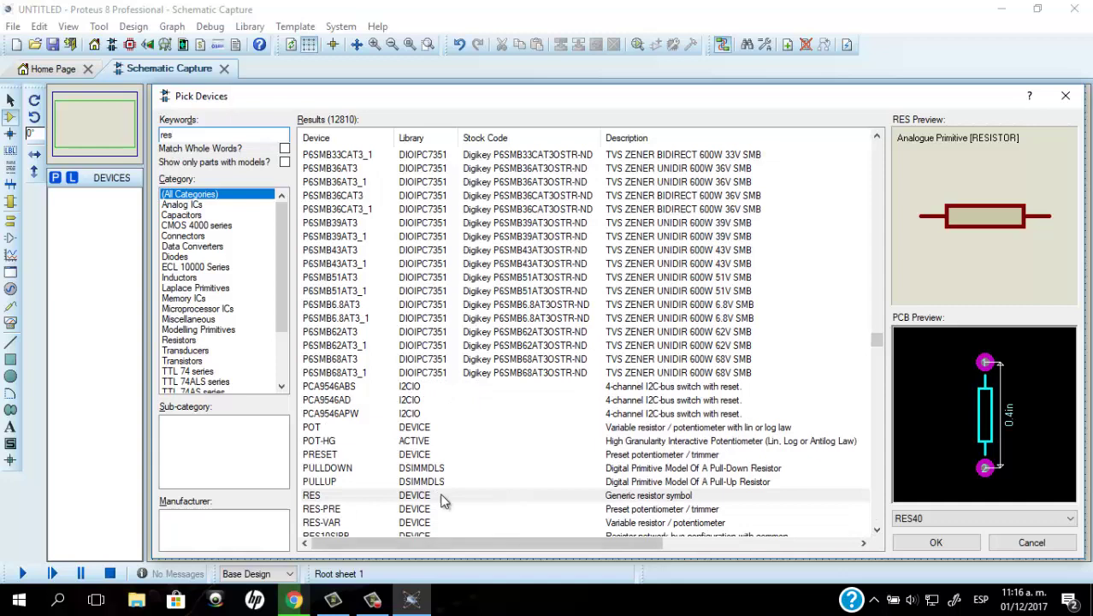
{"action": "double_click", "coordinate": [326, 497]}
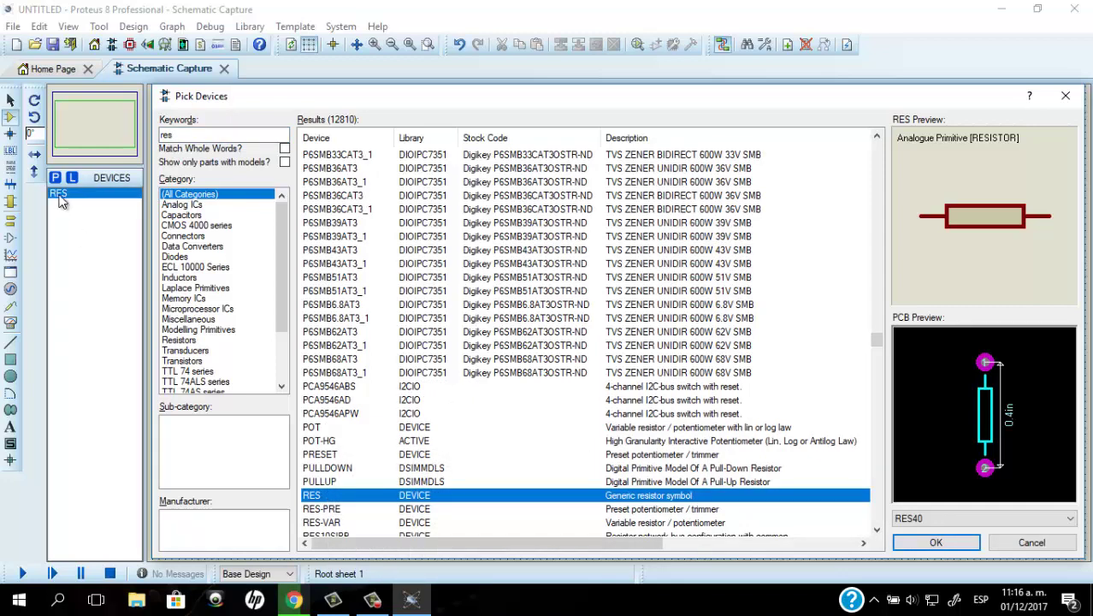
Step: Search the device library for "led red" and add the animated LED-RED model to the device list
{"action": "left_click", "coordinate": [189, 135]}
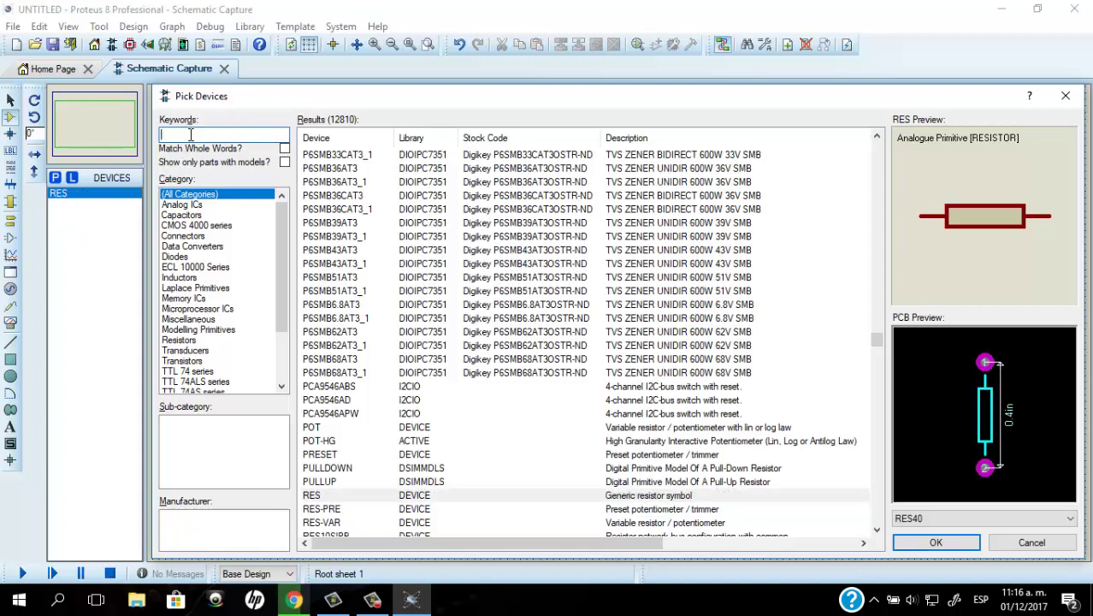
{"action": "type", "text": "led"}
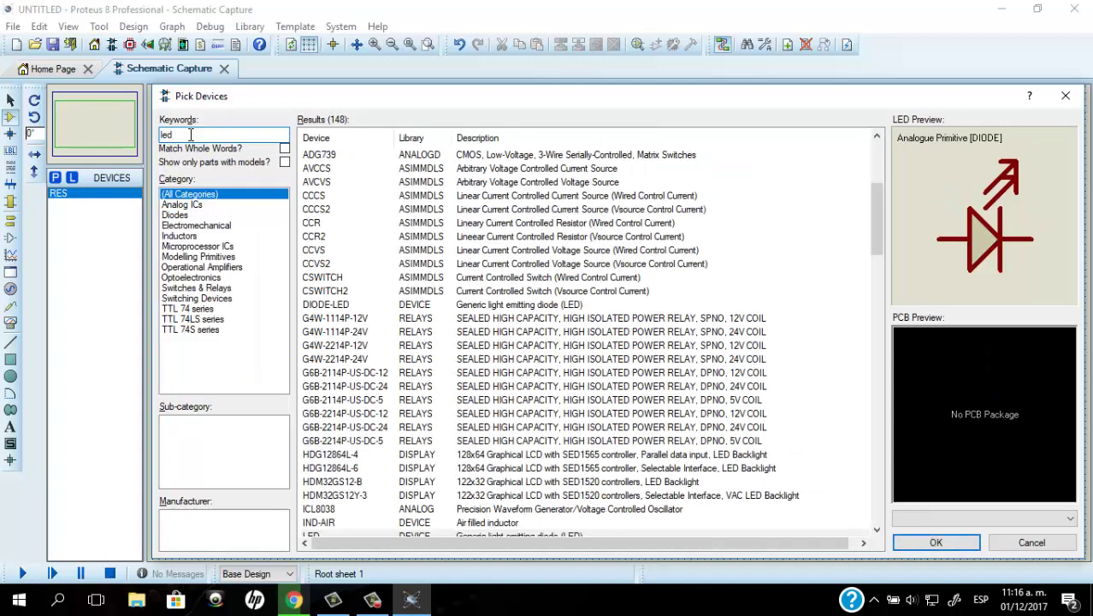
{"action": "type", "text": " red"}
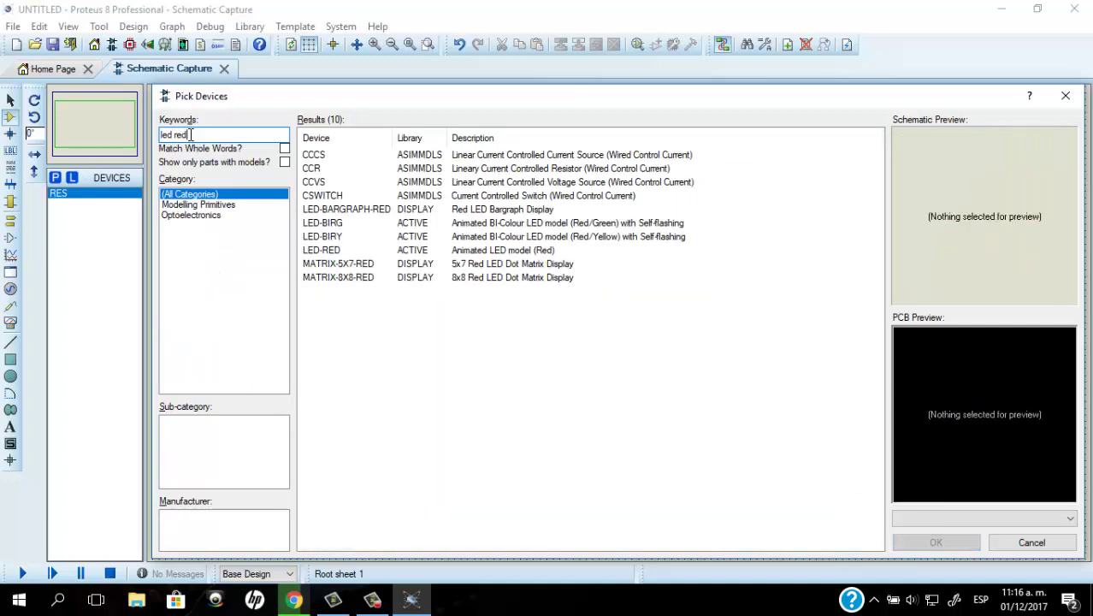
{"action": "left_click", "coordinate": [333, 252]}
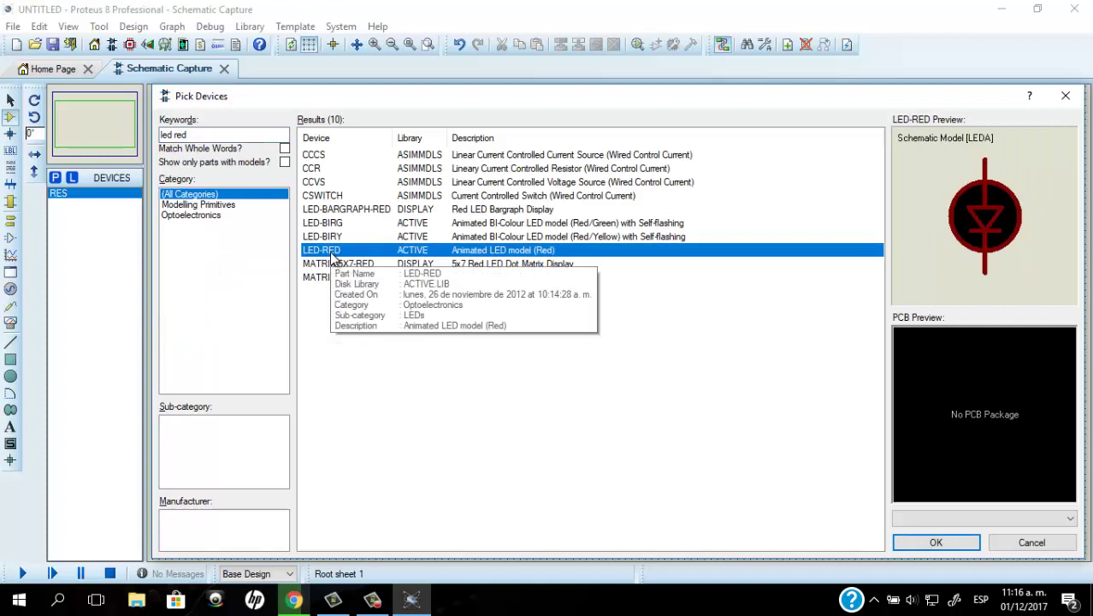
{"action": "double_click", "coordinate": [332, 253]}
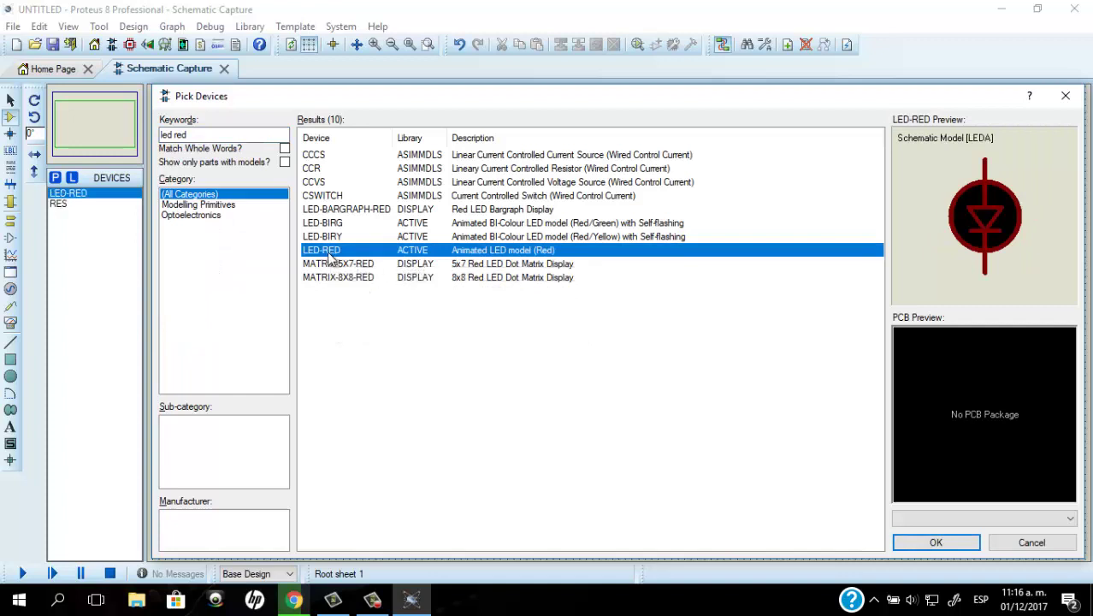
Step: Clear the keyword search and add CAP-ELEC and CAP from the Generic sub-category of Capacitors to the device list
{"action": "left_click", "coordinate": [204, 134]}
{"action": "key", "text": "BackSpace"}
{"action": "key", "text": "BackSpace"}
{"action": "key", "text": "BackSpace"}
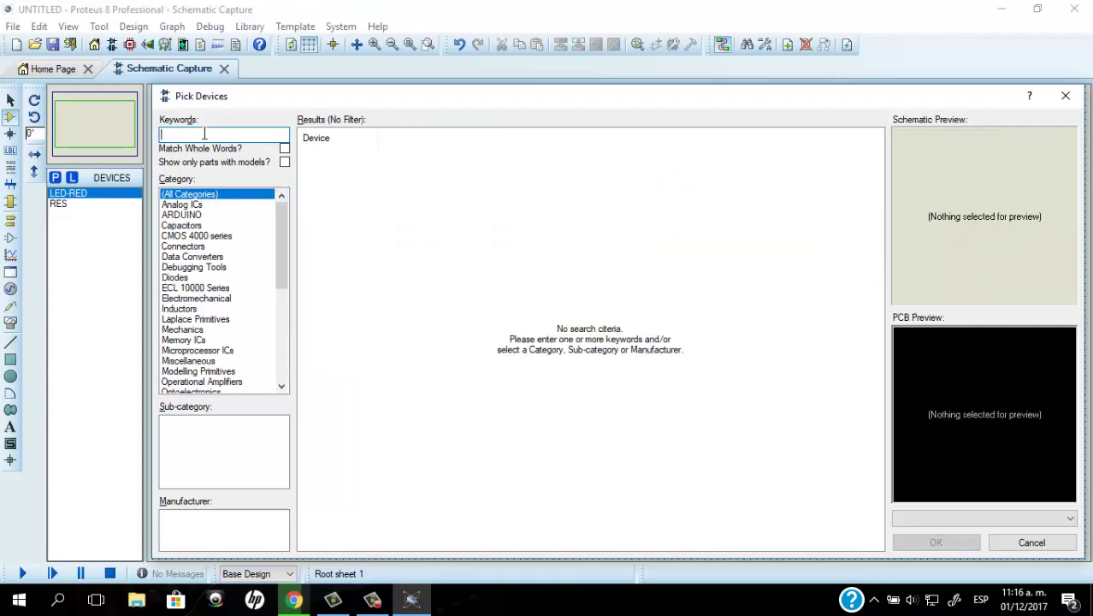
{"action": "left_click", "coordinate": [191, 226]}
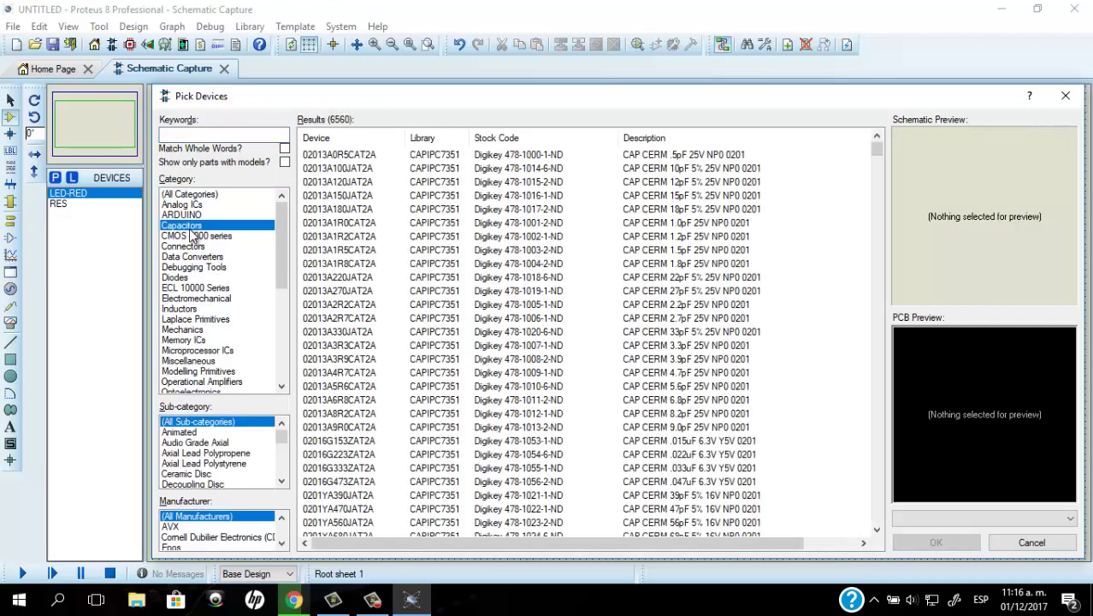
{"action": "left_click", "coordinate": [281, 482]}
{"action": "left_click", "coordinate": [287, 485]}
{"action": "left_click", "coordinate": [209, 485]}
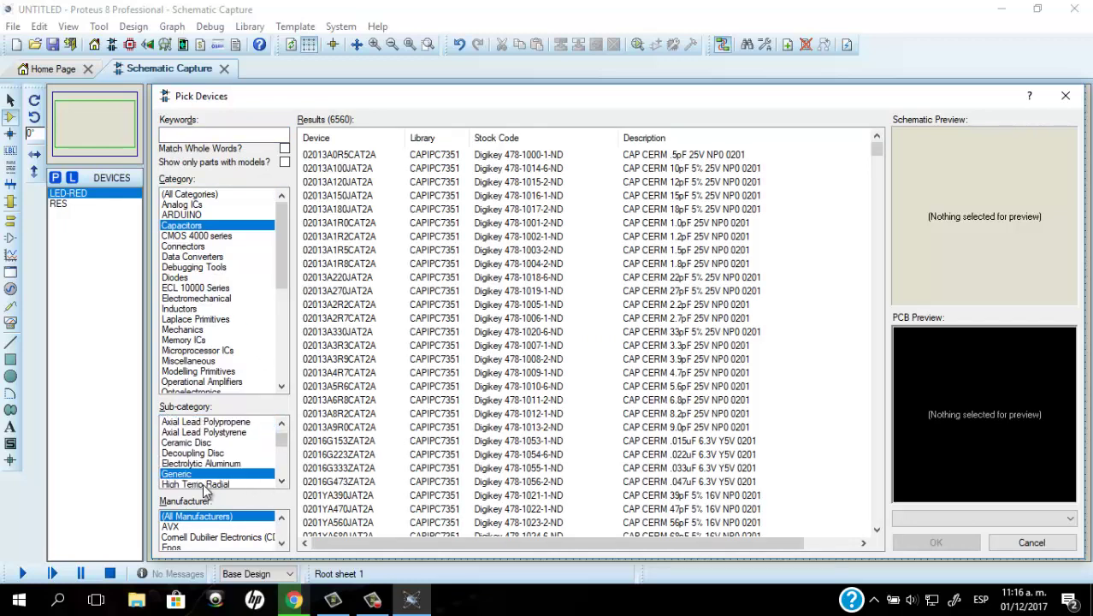
{"action": "left_click", "coordinate": [342, 168]}
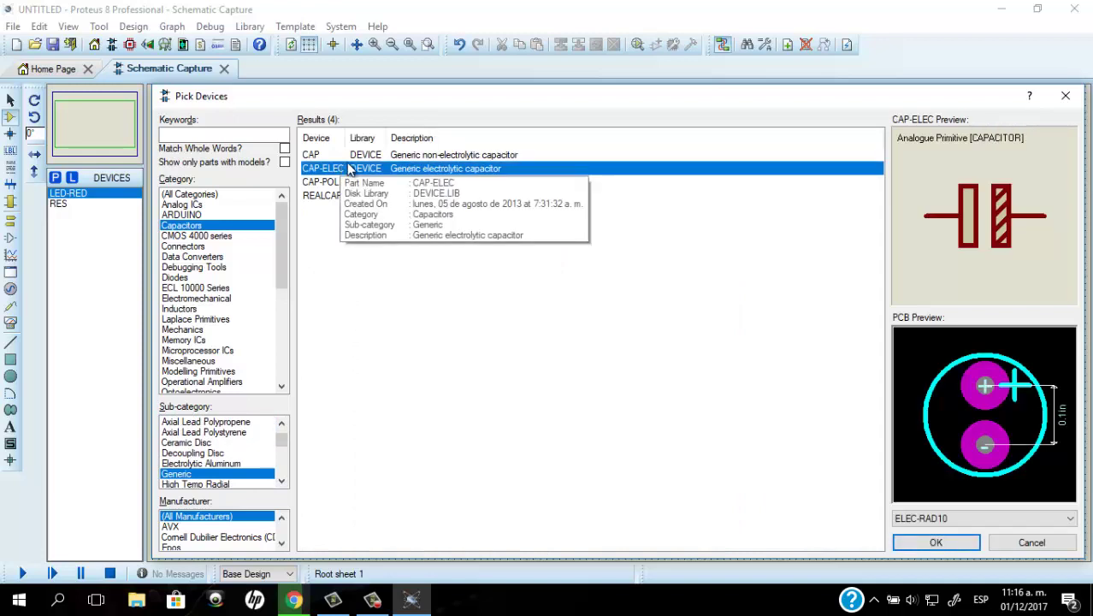
{"action": "double_click", "coordinate": [357, 169]}
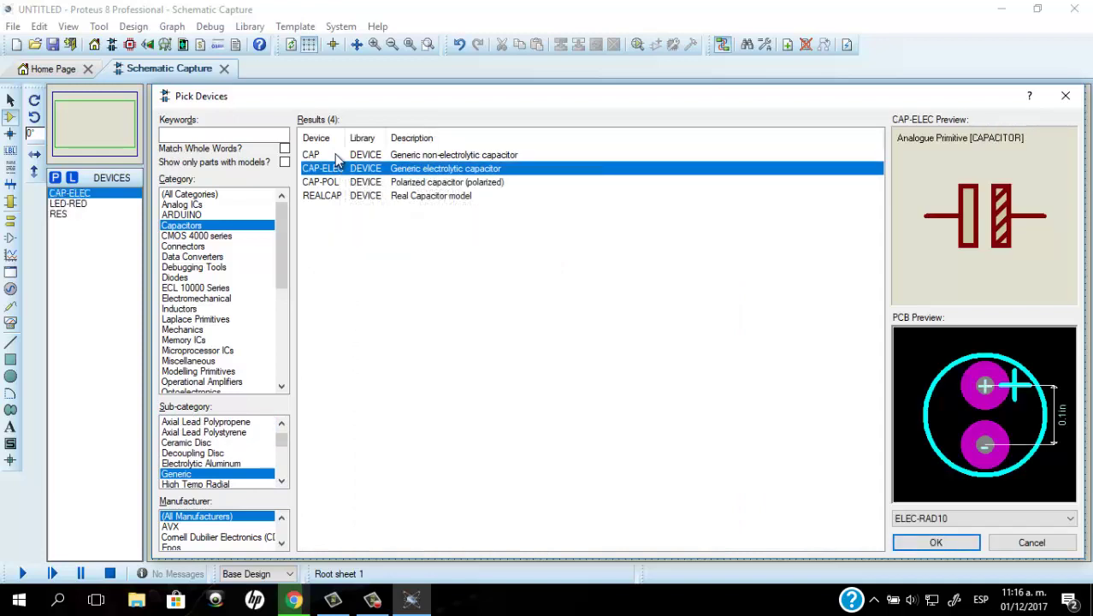
{"action": "left_click", "coordinate": [334, 158]}
{"action": "double_click", "coordinate": [336, 160]}
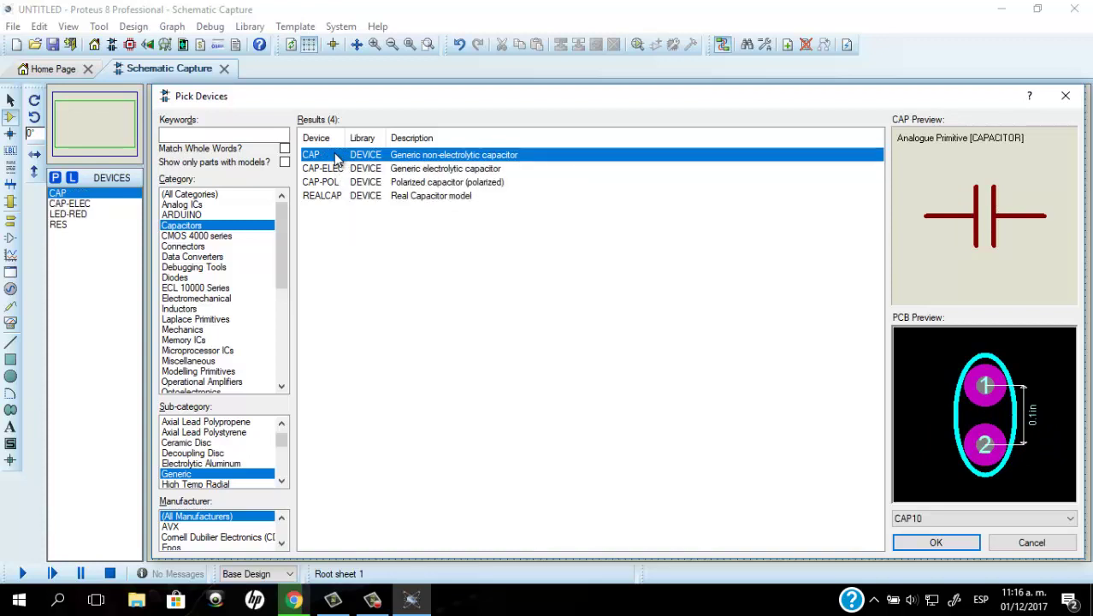
Step: Search the device library for "batte" and add the BATTERY DC voltage source from the ACTIVE library
{"action": "left_click", "coordinate": [212, 136]}
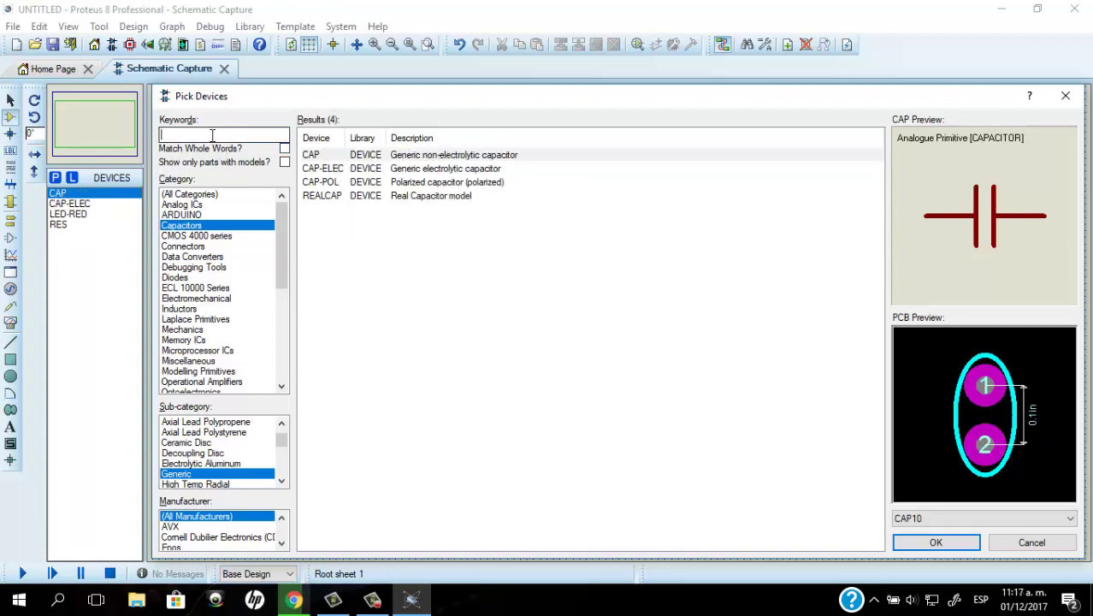
{"action": "type", "text": "batte"}
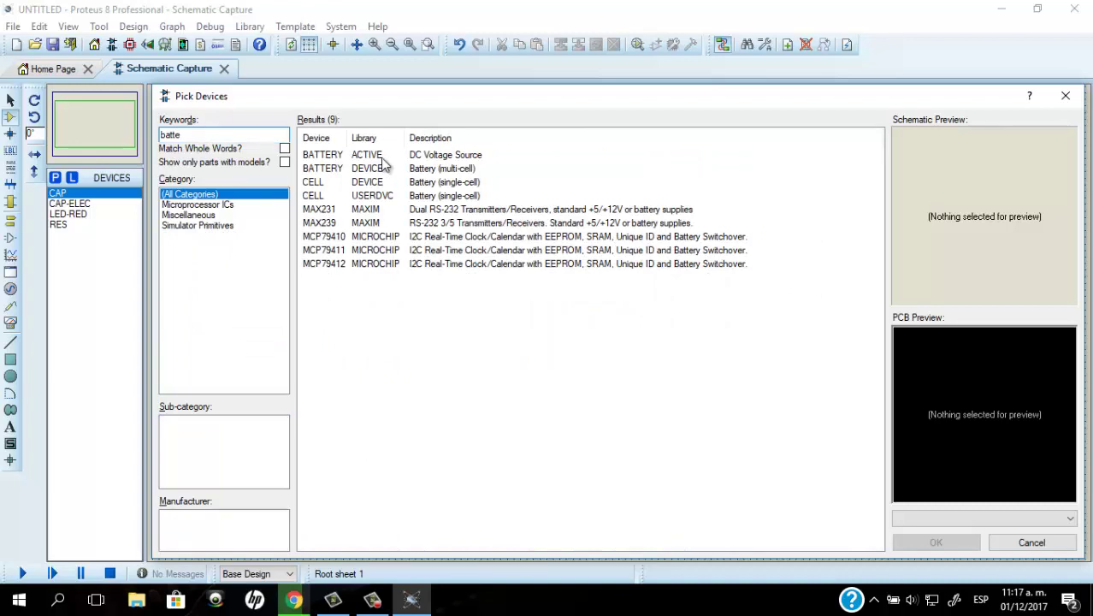
{"action": "left_click", "coordinate": [381, 157]}
{"action": "key", "text": "Down"}
{"action": "key", "text": "Down"}
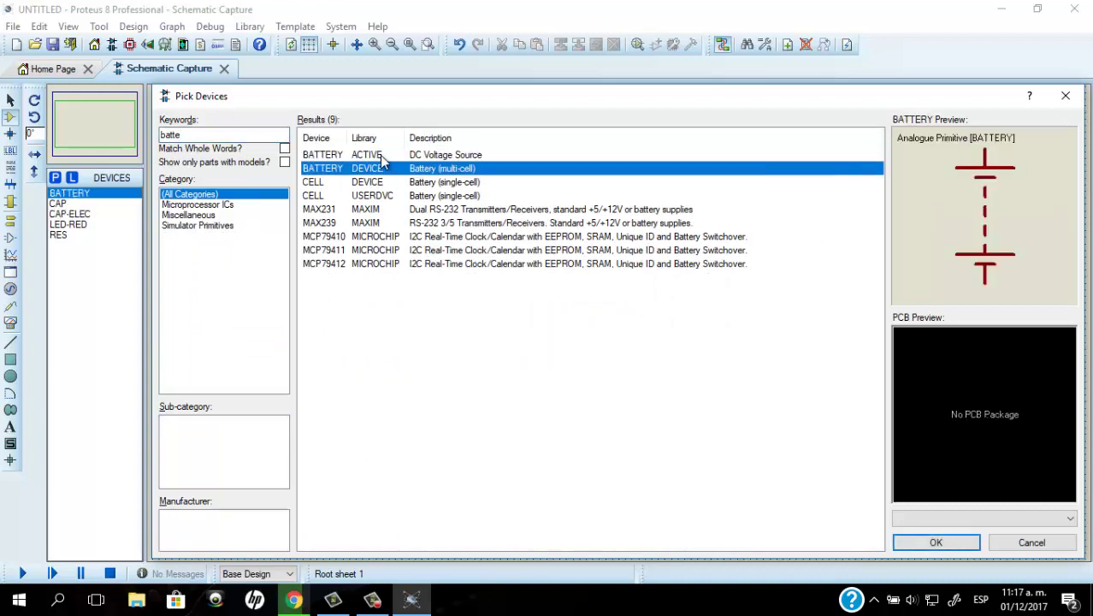
{"action": "key", "text": "Up"}
{"action": "key", "text": "Up"}
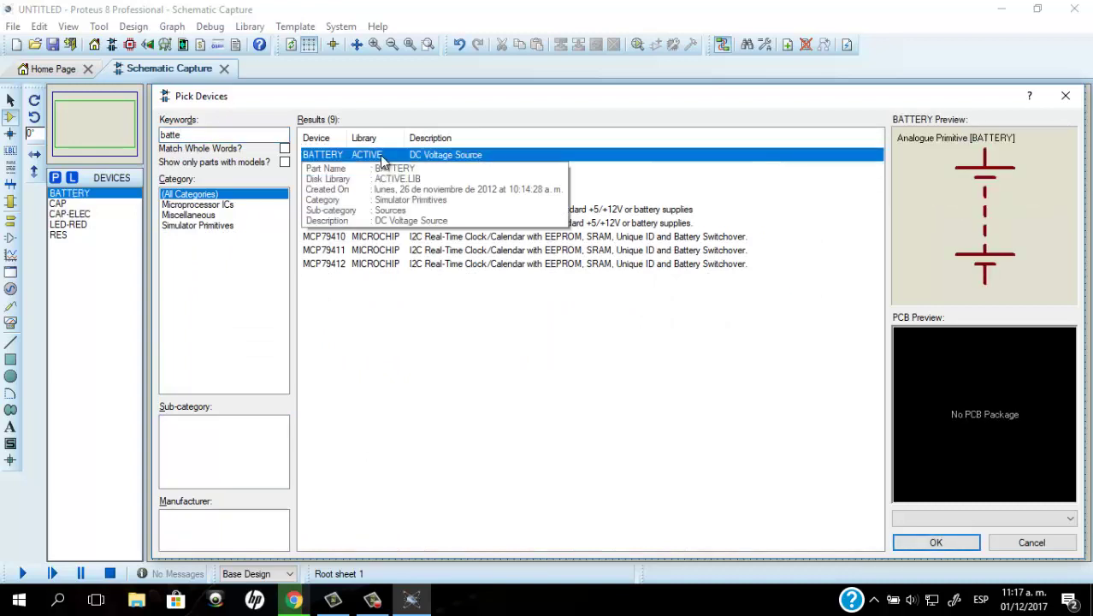
{"action": "left_click", "coordinate": [383, 169]}
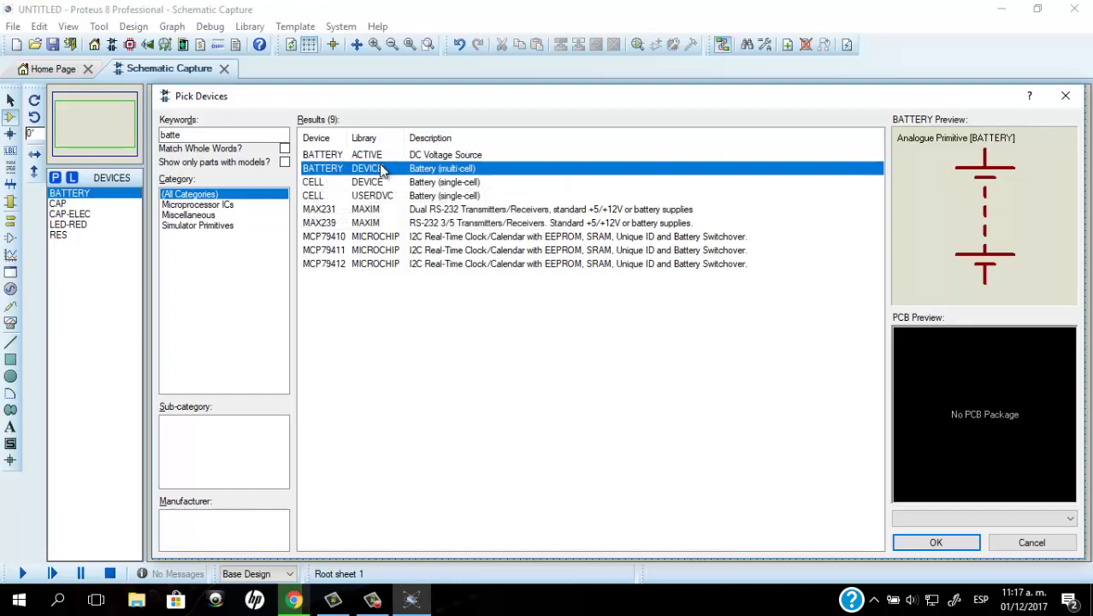
Step: Add the single-cell battery CELL from the USERDVC library to the device list and finish picking devices
{"action": "left_click", "coordinate": [348, 187]}
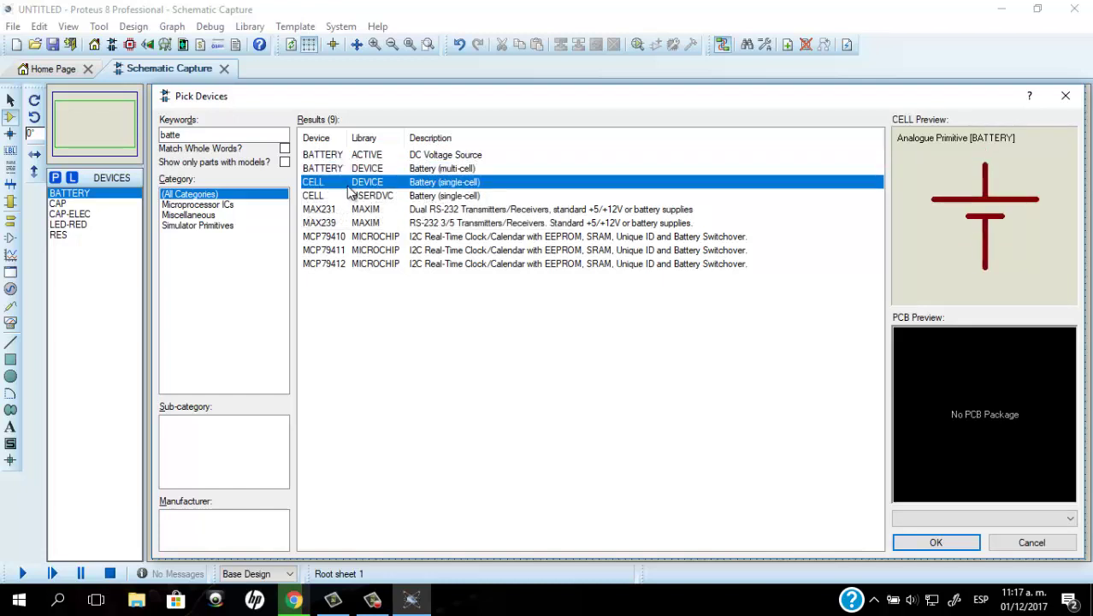
{"action": "left_click", "coordinate": [353, 203]}
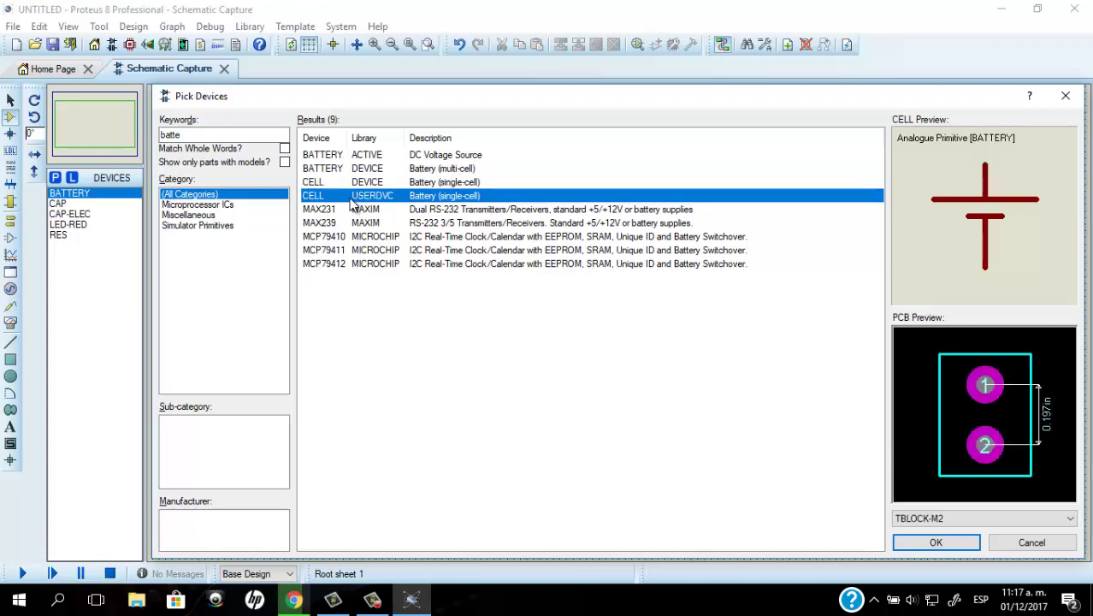
{"action": "double_click", "coordinate": [353, 204]}
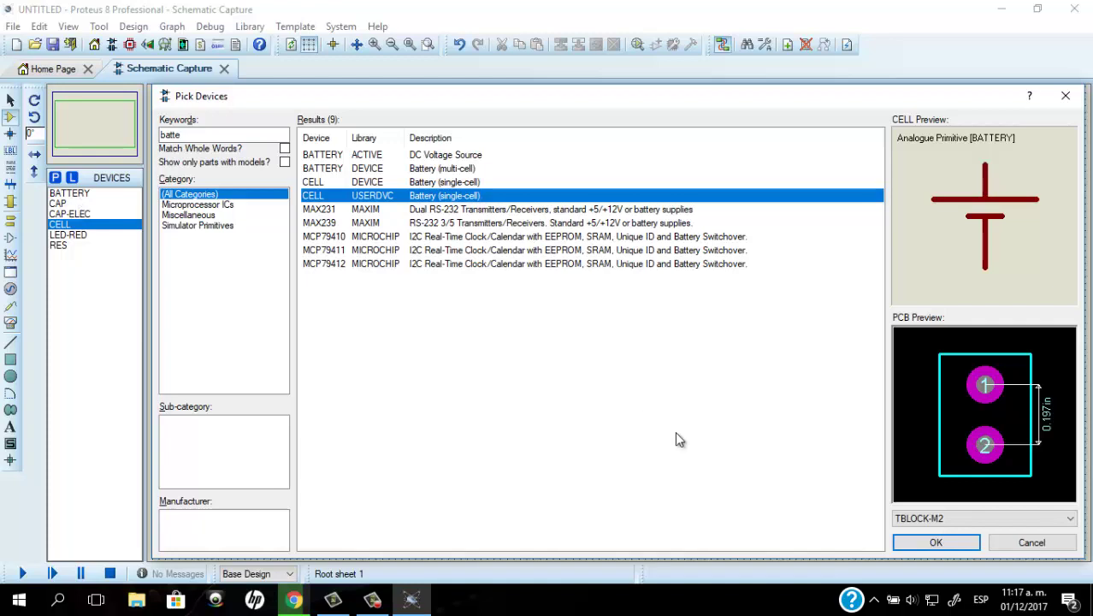
{"action": "left_click", "coordinate": [936, 543]}
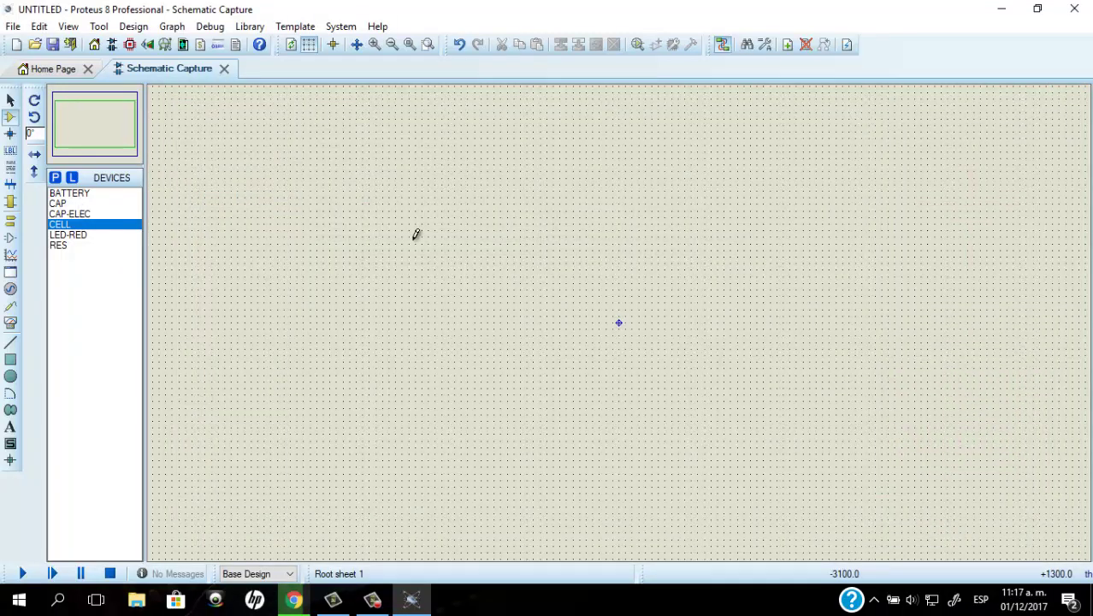
Step: Place one BATTERY in the upper-left area of the schematic sheet
{"action": "left_click", "coordinate": [77, 195]}
{"action": "left_click", "coordinate": [441, 197]}
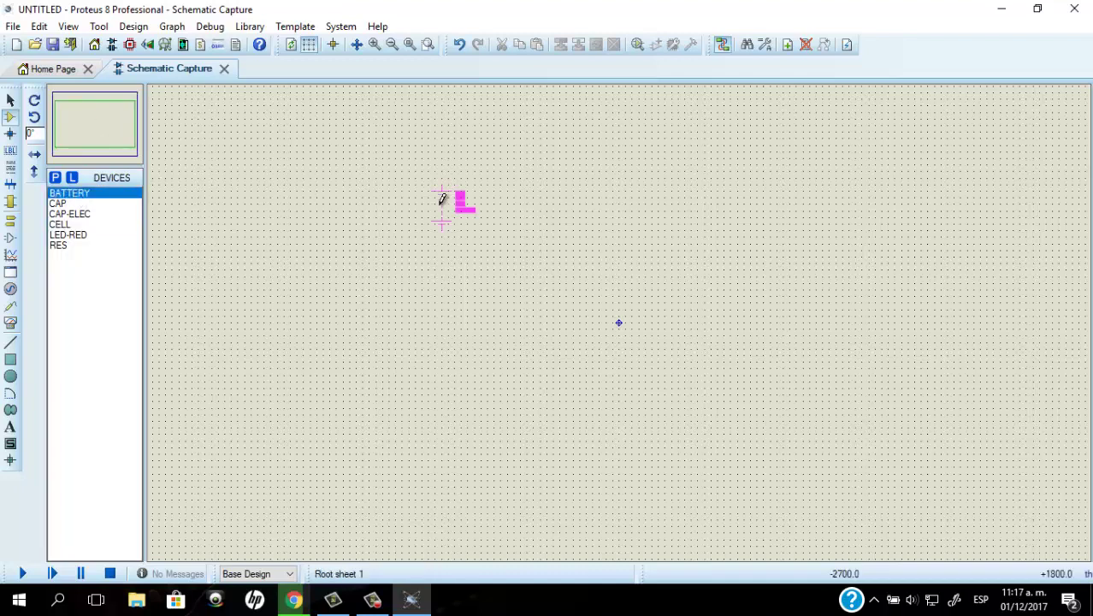
{"action": "left_click", "coordinate": [396, 205]}
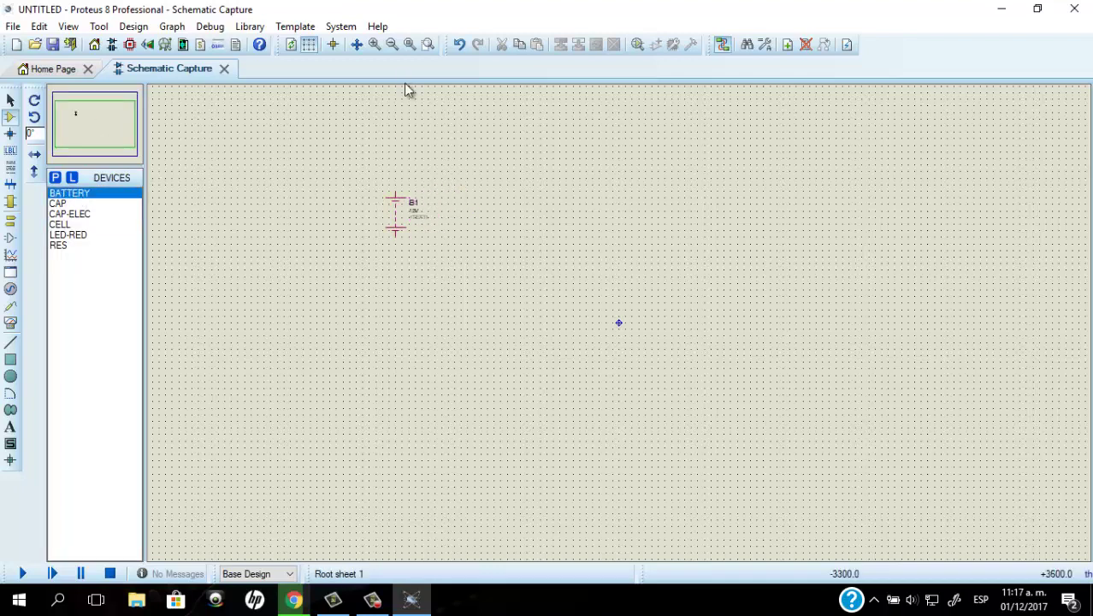
{"action": "left_click", "coordinate": [376, 45]}
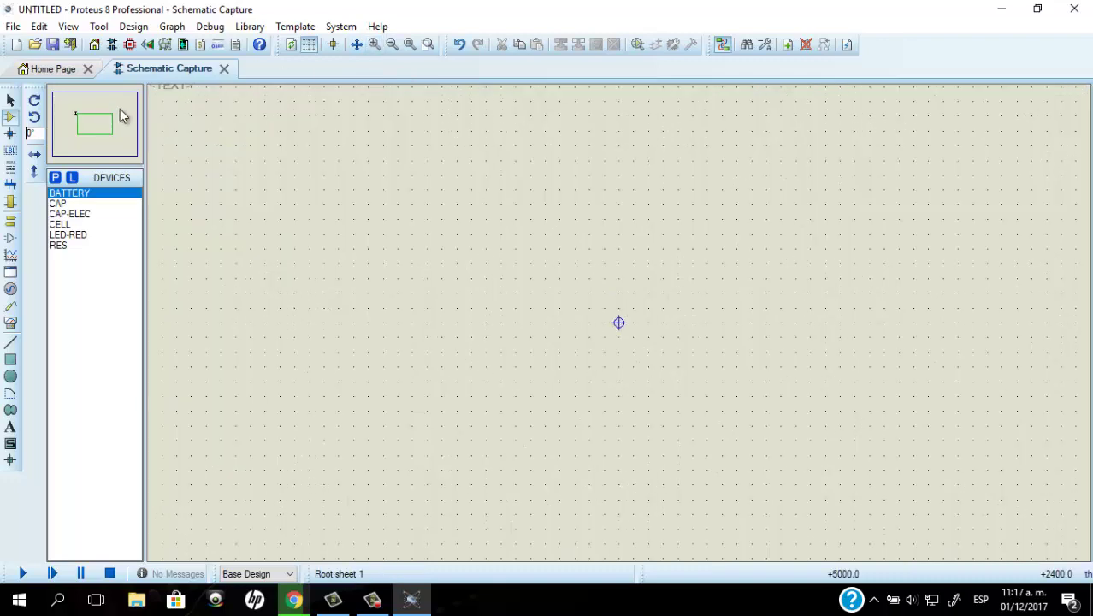
{"action": "left_click_drag", "start_coordinate": [120, 109], "coordinate": [82, 118]}
{"action": "left_click", "coordinate": [86, 115]}
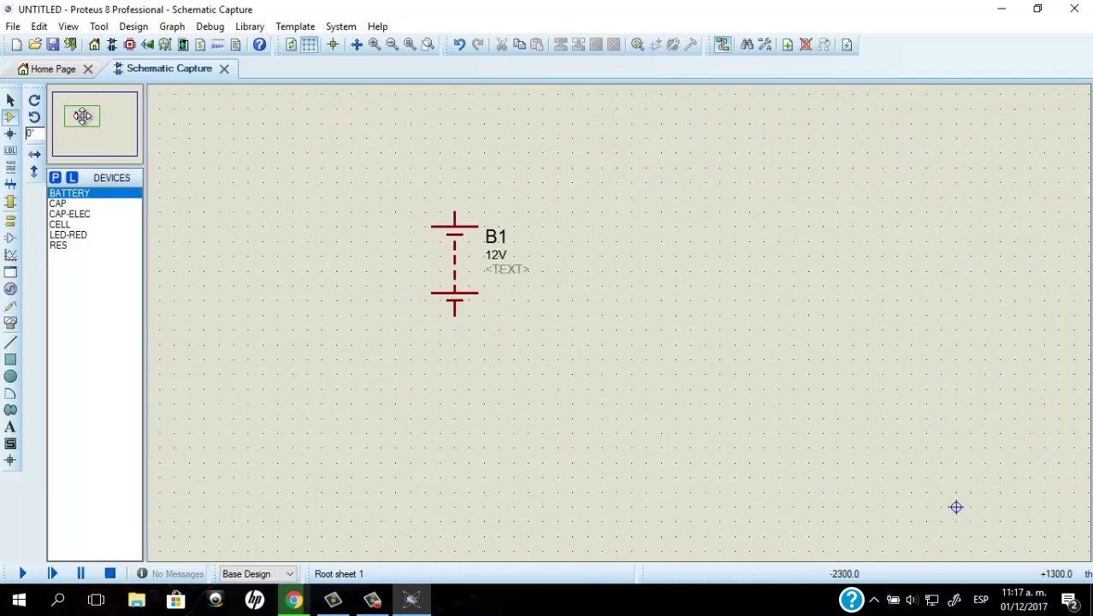
Step: Set the battery's value to 9V and justify its value label to the top
{"action": "double_click", "coordinate": [497, 257]}
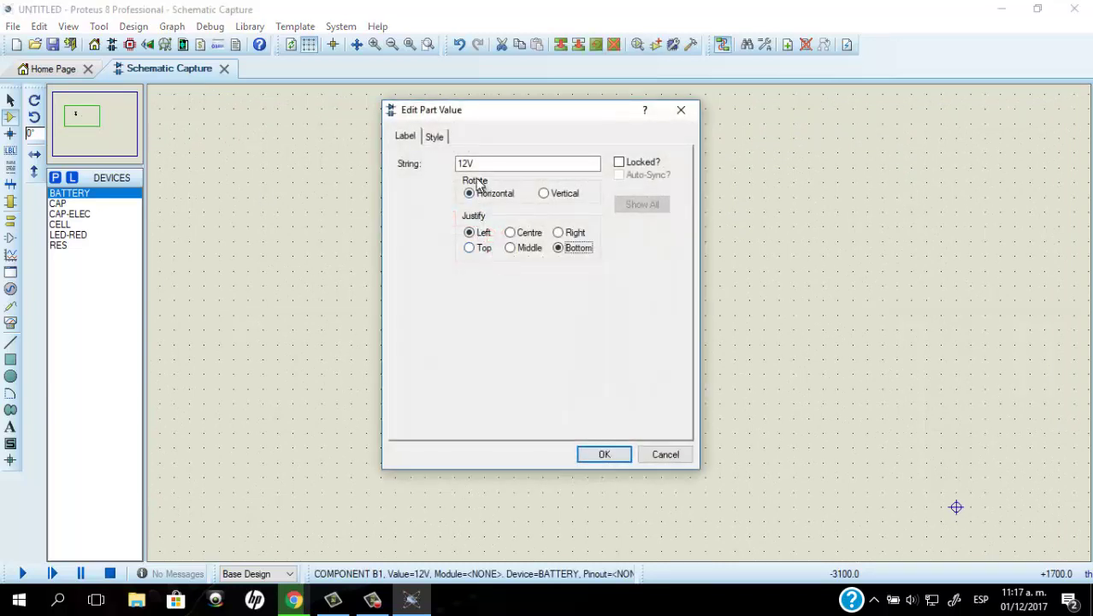
{"action": "left_click", "coordinate": [470, 247]}
{"action": "left_click", "coordinate": [473, 163]}
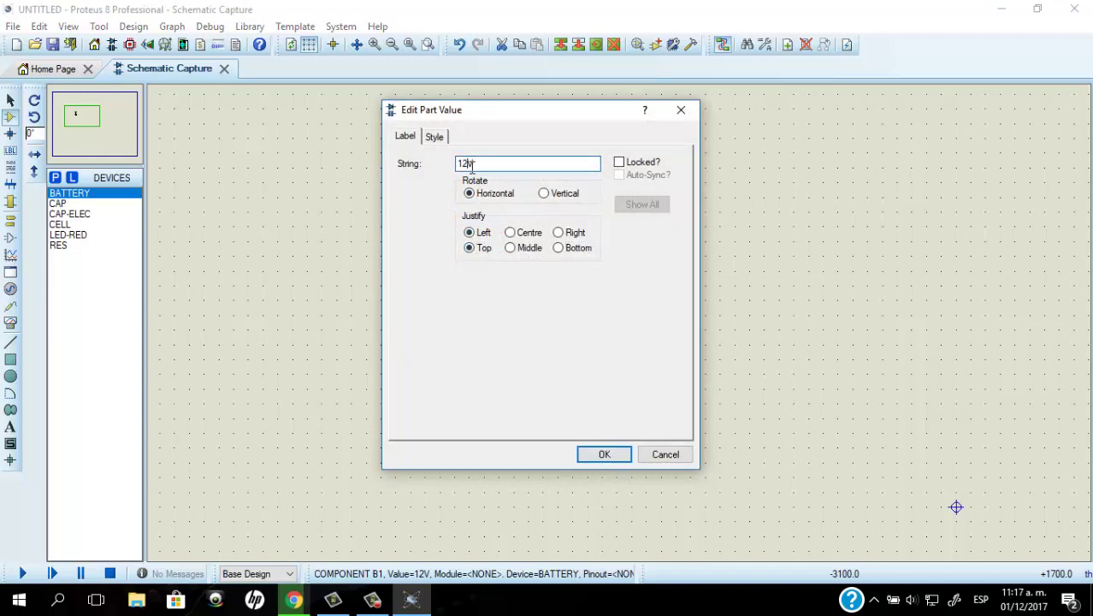
{"action": "key", "text": "BackSpace"}
{"action": "key", "text": "BackSpace"}
{"action": "key", "text": "BackSpace"}
{"action": "type", "text": "6V"}
{"action": "key", "text": "Return"}
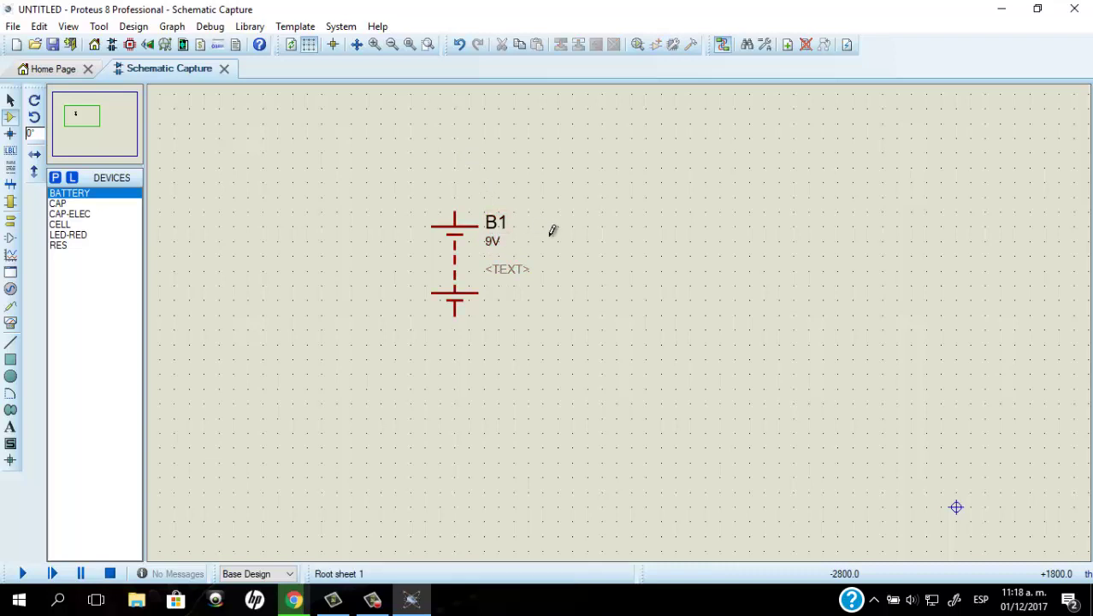
Step: Rename the battery's part ID to BATERIA
{"action": "double_click", "coordinate": [496, 227]}
{"action": "left_click", "coordinate": [478, 162]}
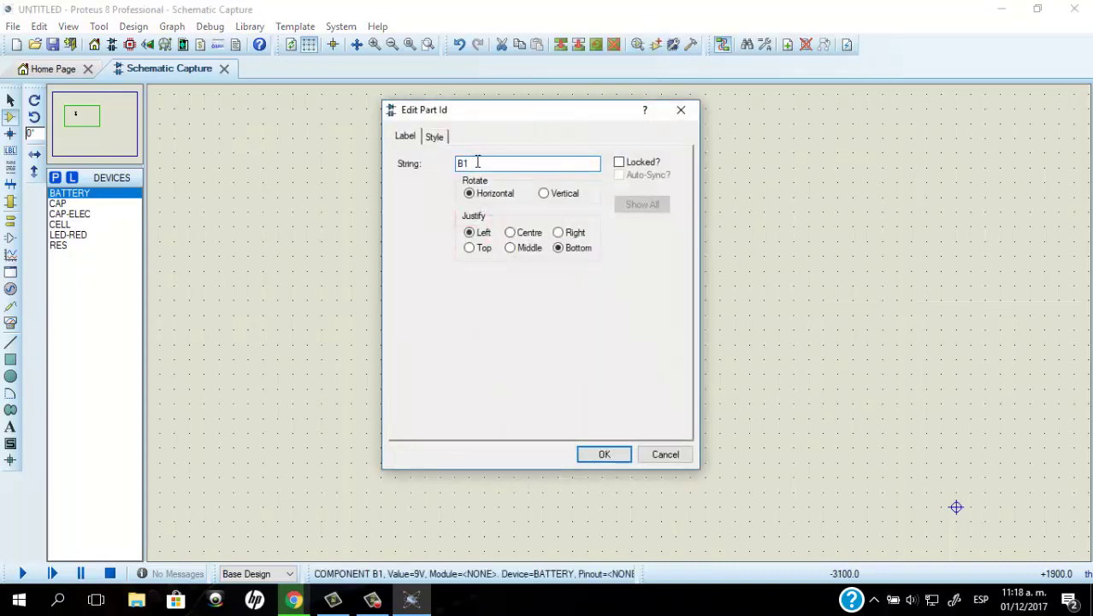
{"action": "type", "text": "ATERIA"}
{"action": "left_click", "coordinate": [599, 453]}
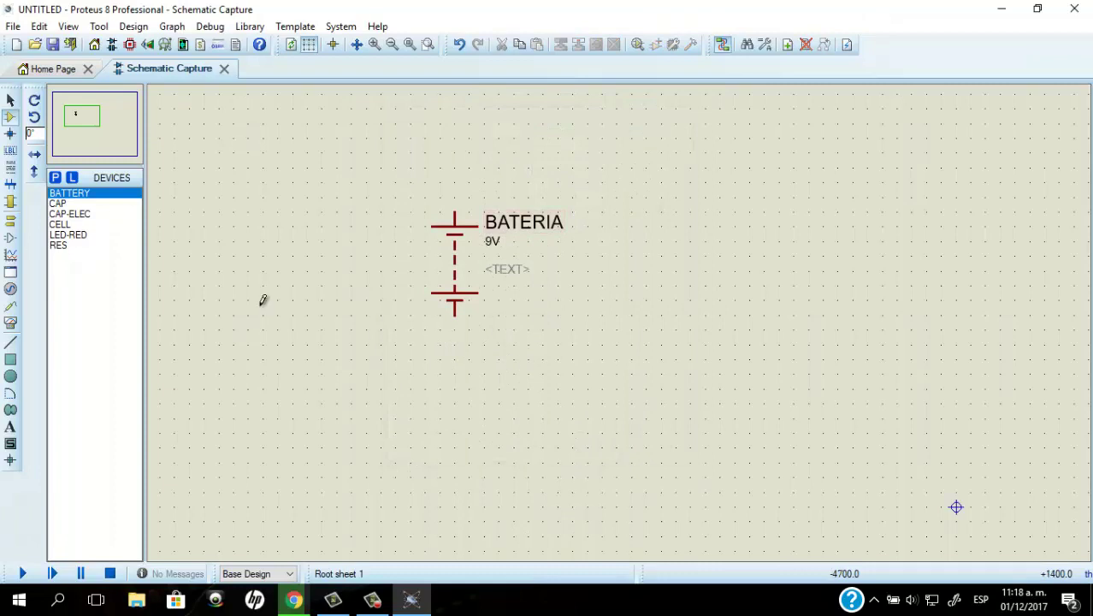
Step: Place one LED-RED on the sheet to the right of the battery
{"action": "left_click", "coordinate": [62, 246]}
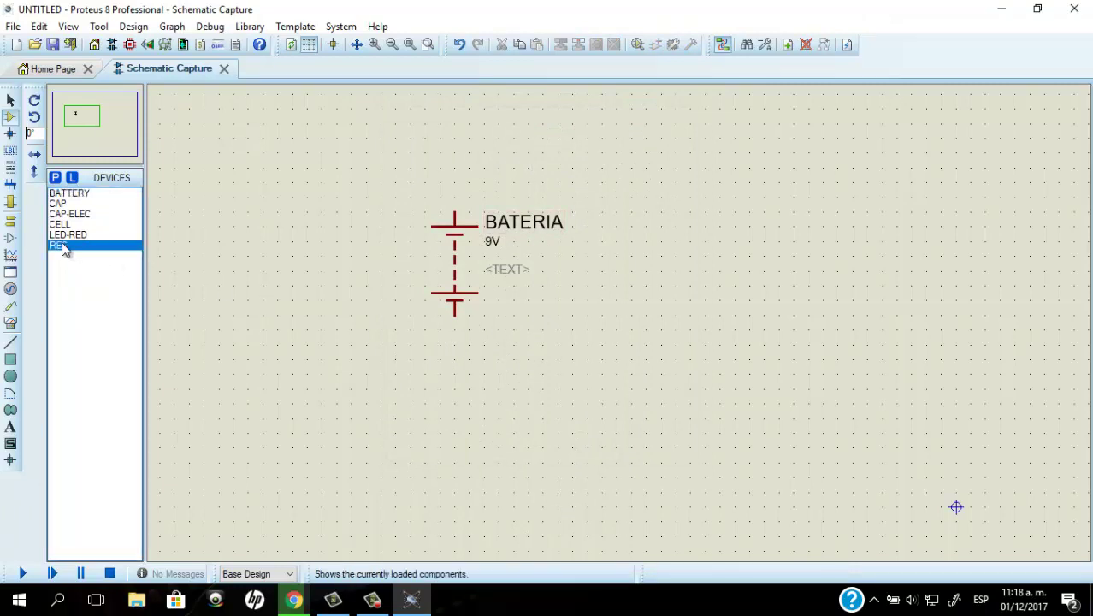
{"action": "left_click", "coordinate": [72, 234]}
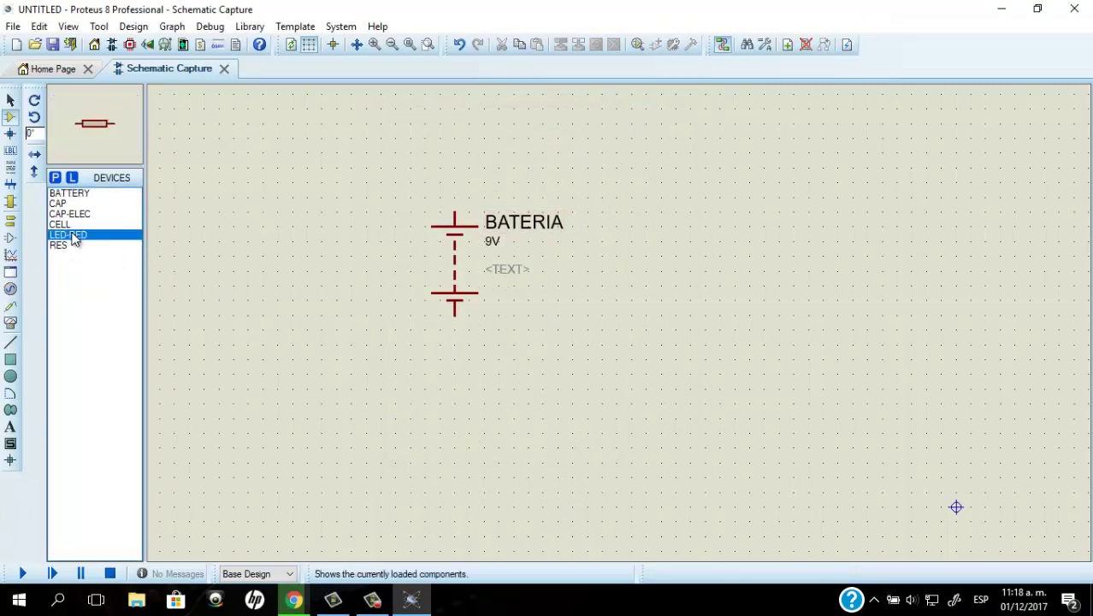
{"action": "left_click", "coordinate": [635, 250]}
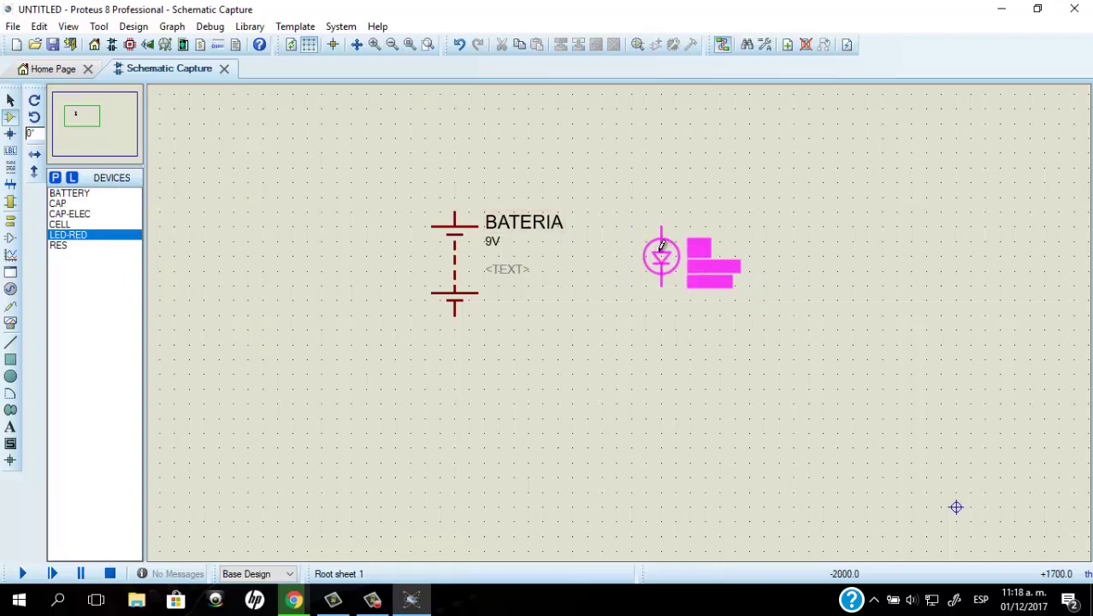
{"action": "left_click", "coordinate": [661, 258]}
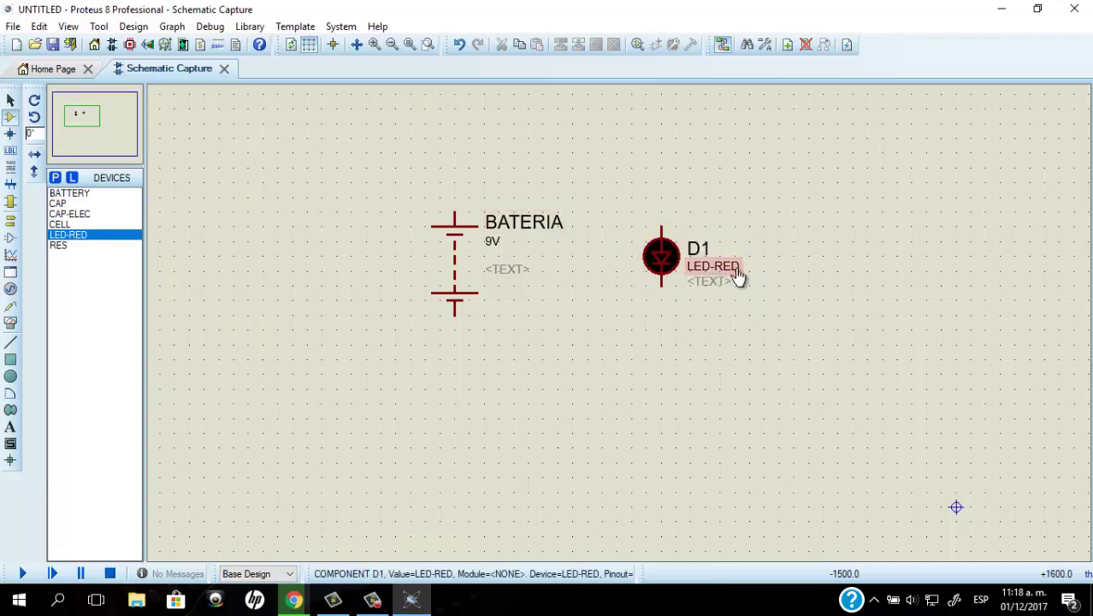
Step: Rename the LED's part ID to DIODO LED and deselect it
{"action": "double_click", "coordinate": [706, 258]}
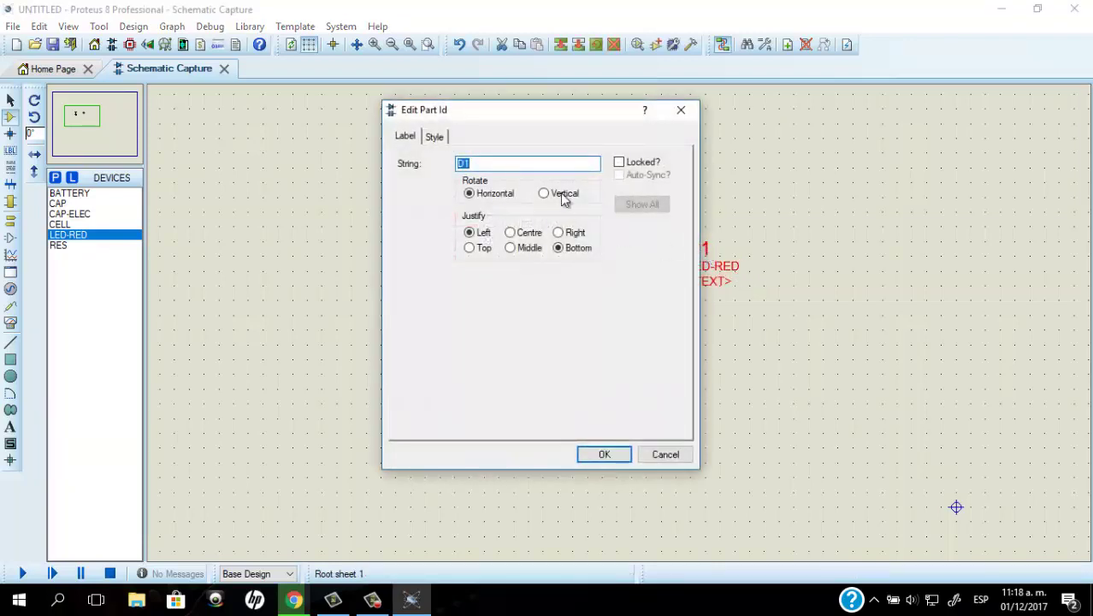
{"action": "left_click", "coordinate": [531, 162]}
{"action": "type", "text": "IODO LED"}
{"action": "left_click", "coordinate": [604, 454]}
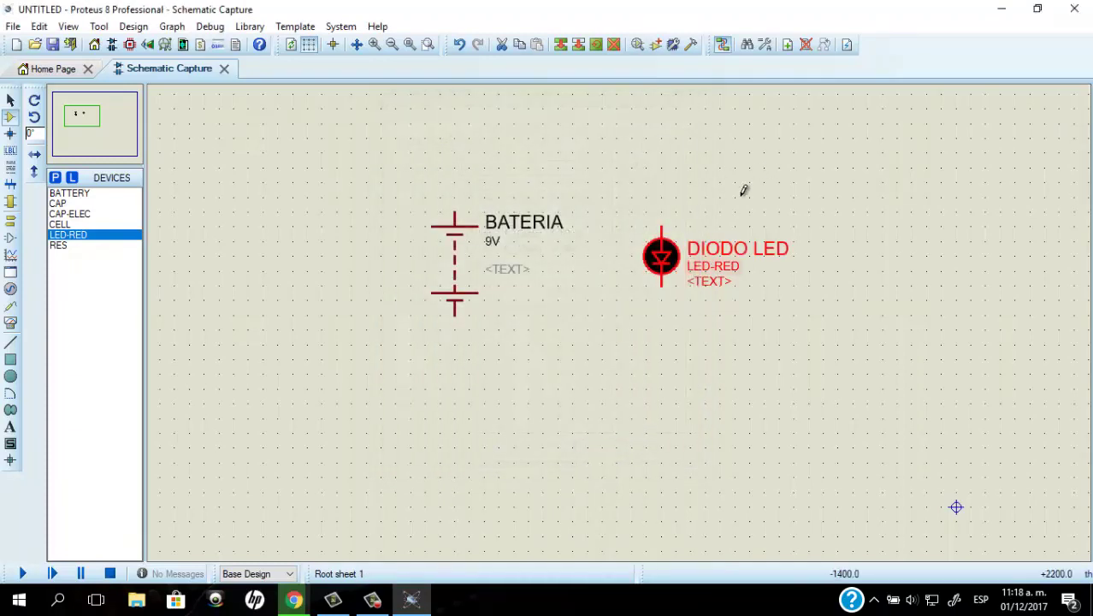
{"action": "left_click", "coordinate": [746, 343]}
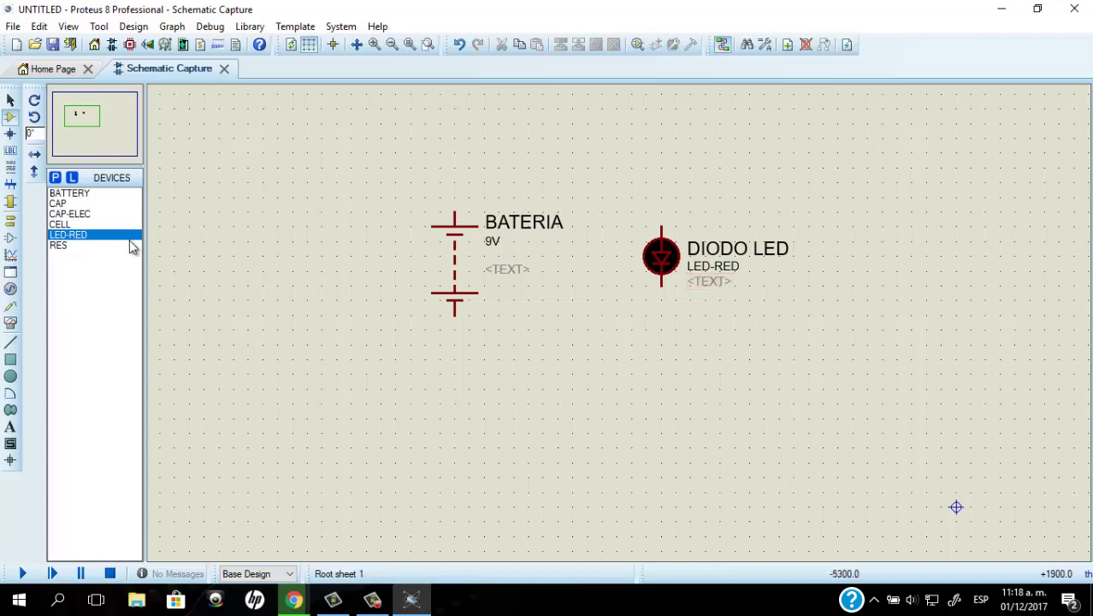
Step: Place a RES resistor above the battery and wire it between the battery's upper terminal and the LED's upper pin
{"action": "left_click", "coordinate": [66, 247]}
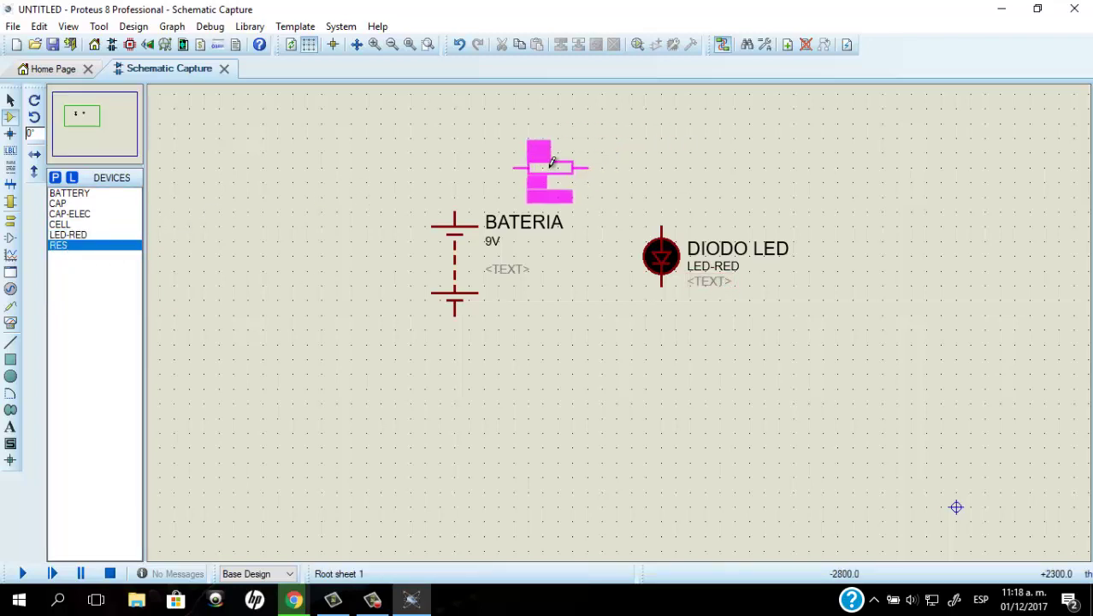
{"action": "left_click", "coordinate": [546, 174]}
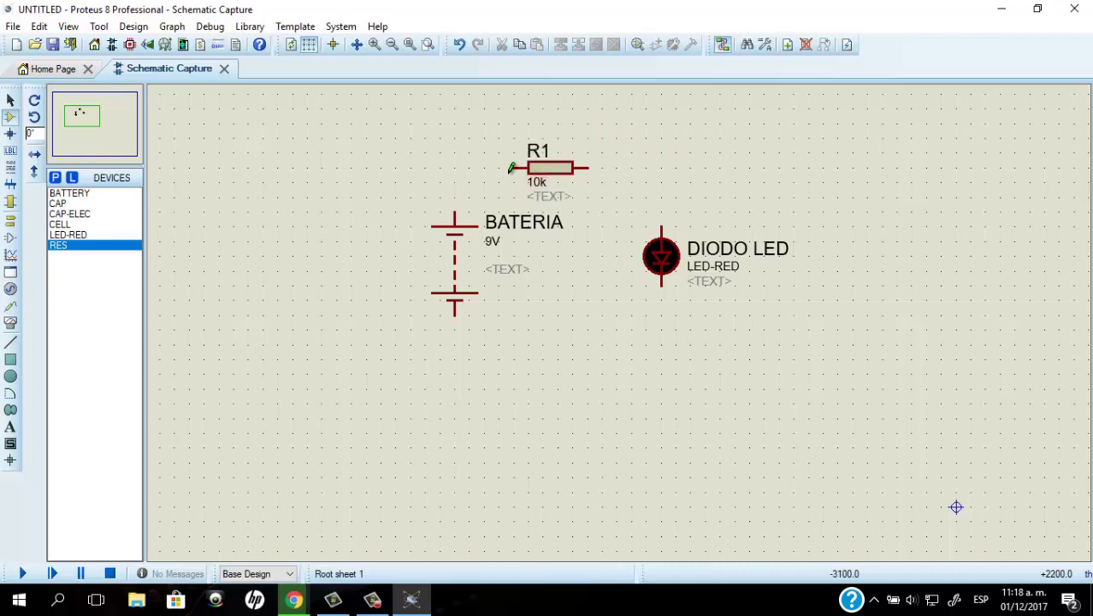
{"action": "left_click", "coordinate": [514, 166]}
{"action": "left_click", "coordinate": [457, 205]}
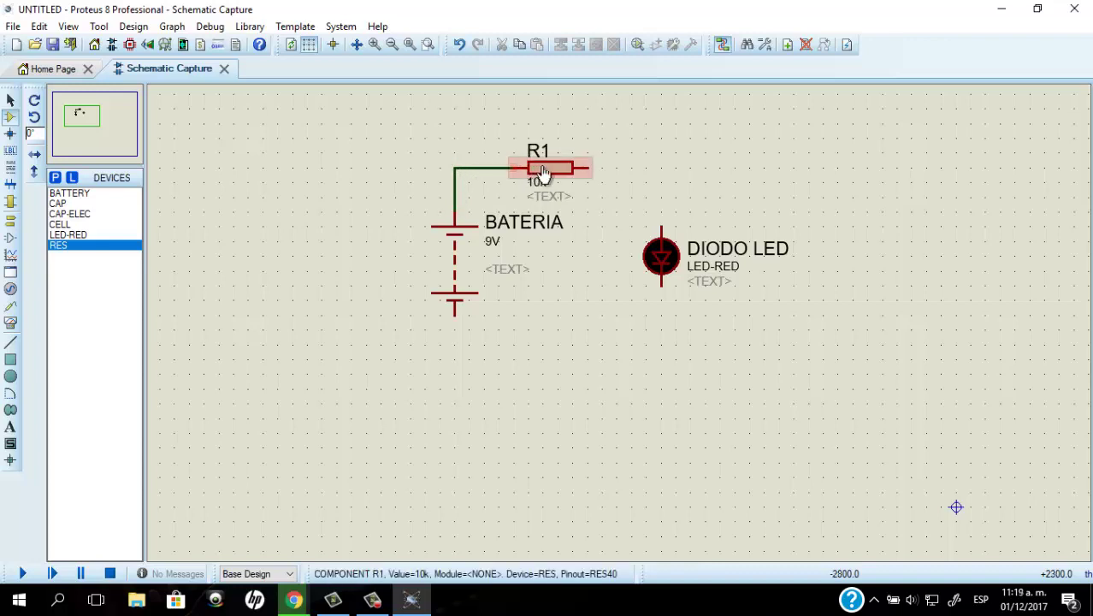
{"action": "left_click", "coordinate": [590, 162]}
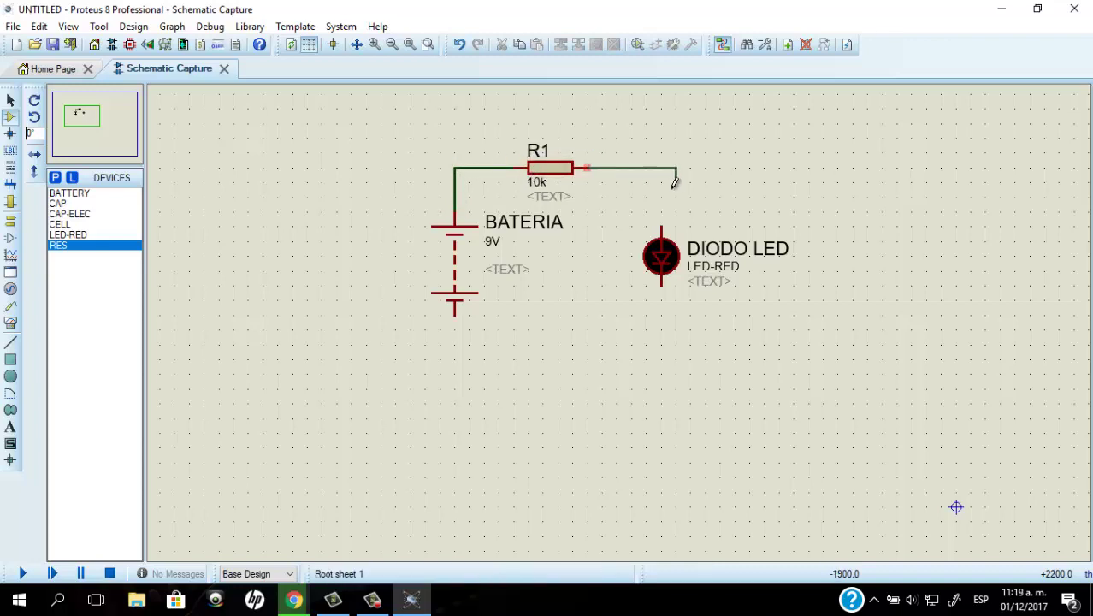
{"action": "left_click", "coordinate": [663, 219]}
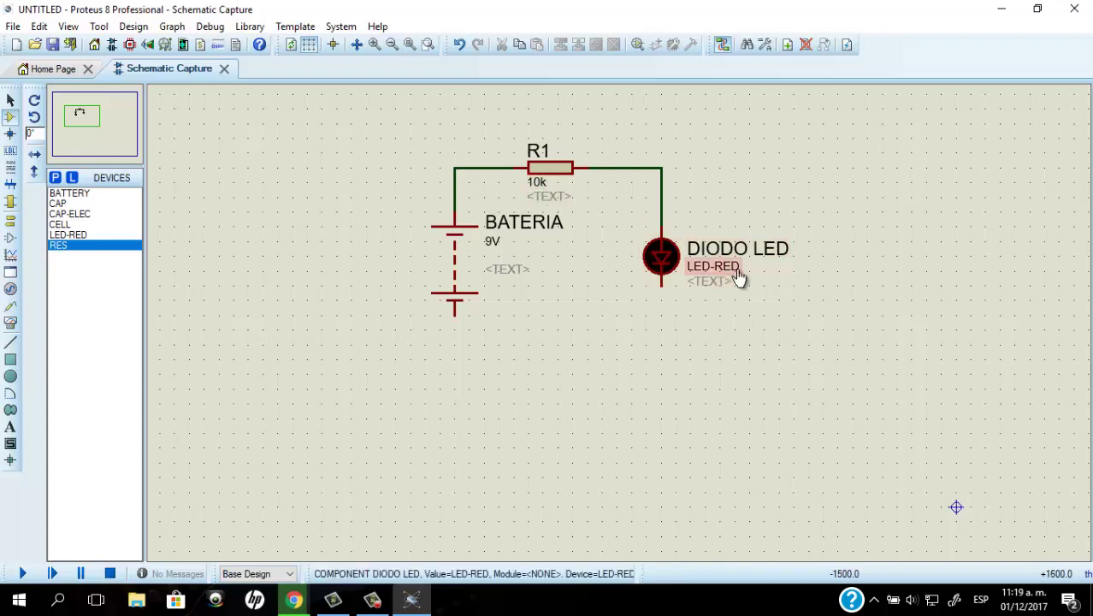
Step: Set the resistor's value to 1k and deselect it
{"action": "double_click", "coordinate": [539, 183]}
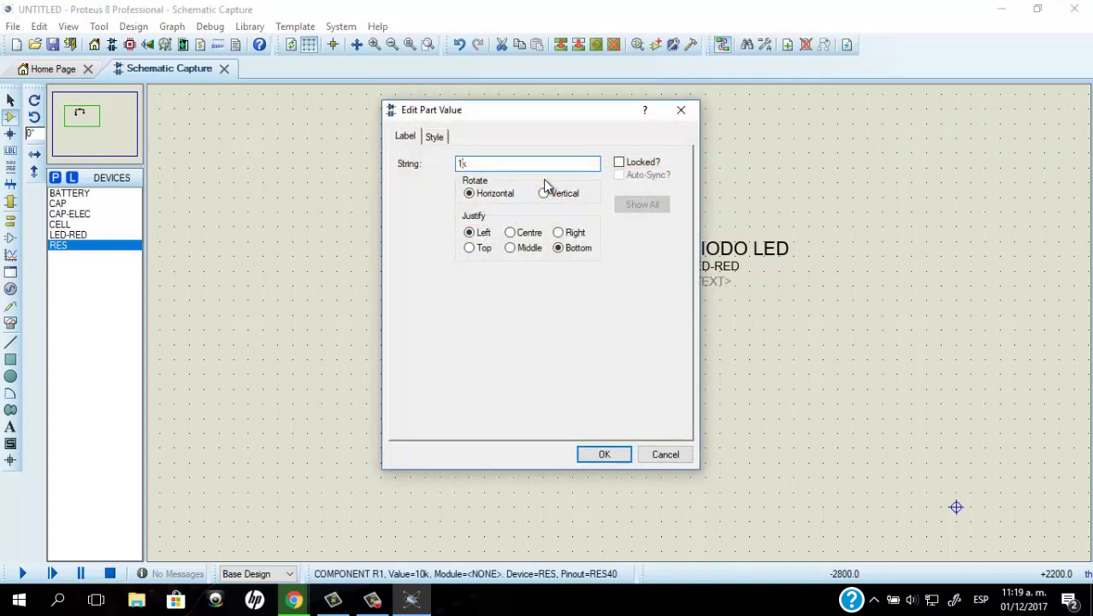
{"action": "key", "text": "Return"}
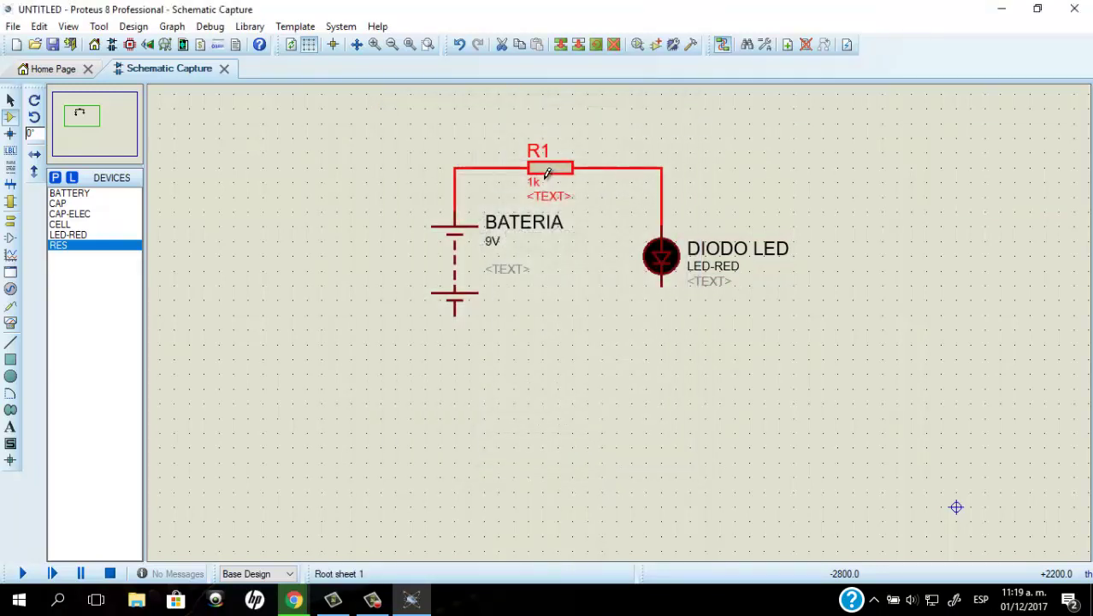
{"action": "left_click", "coordinate": [589, 356]}
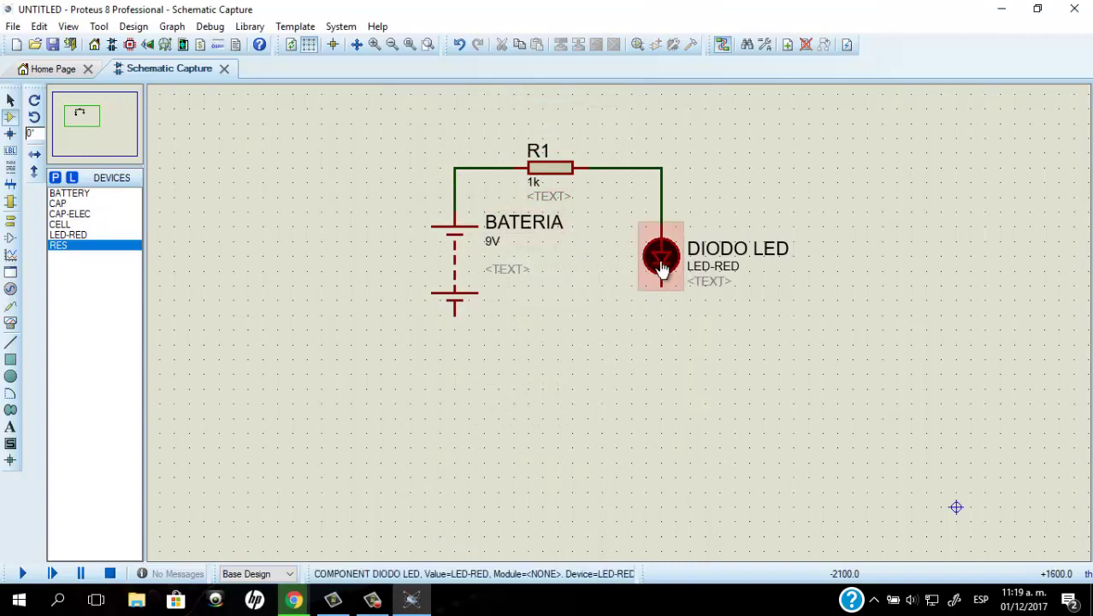
Step: Wire the battery's lower terminal to the LED's lower pin, routing the wire beneath both parts
{"action": "left_click", "coordinate": [456, 318]}
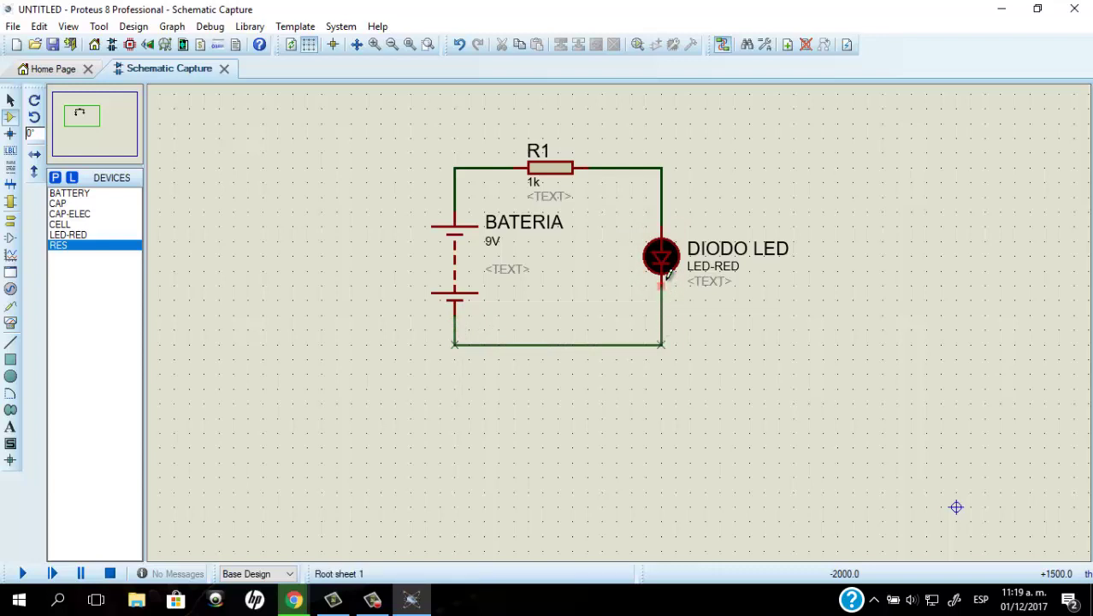
{"action": "left_click", "coordinate": [663, 286]}
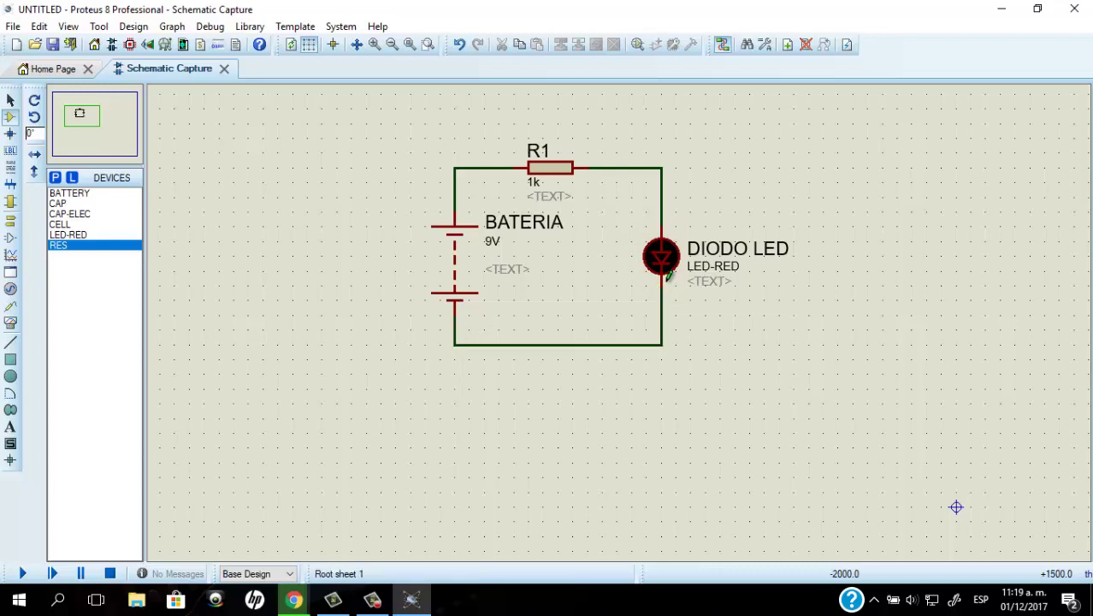
{"action": "left_click", "coordinate": [662, 165]}
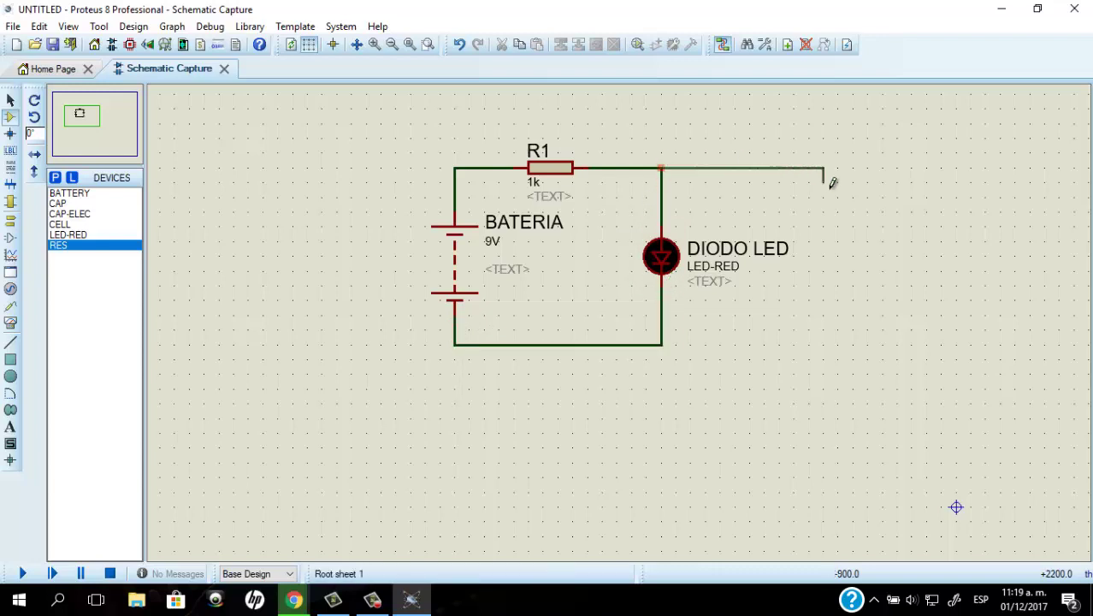
{"action": "right_click", "coordinate": [839, 261]}
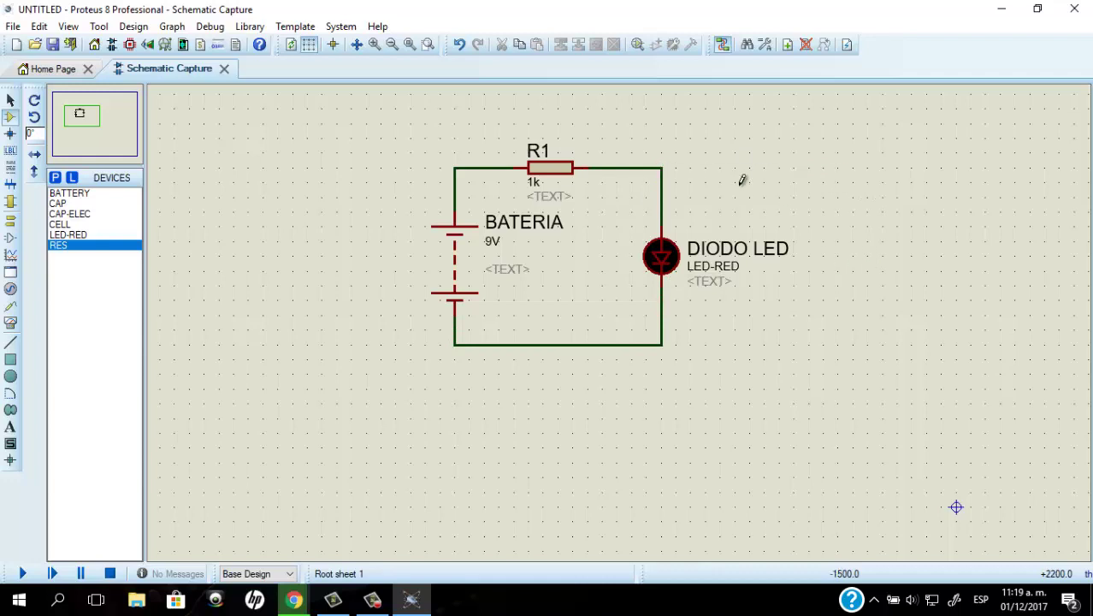
{"action": "left_click", "coordinate": [454, 167]}
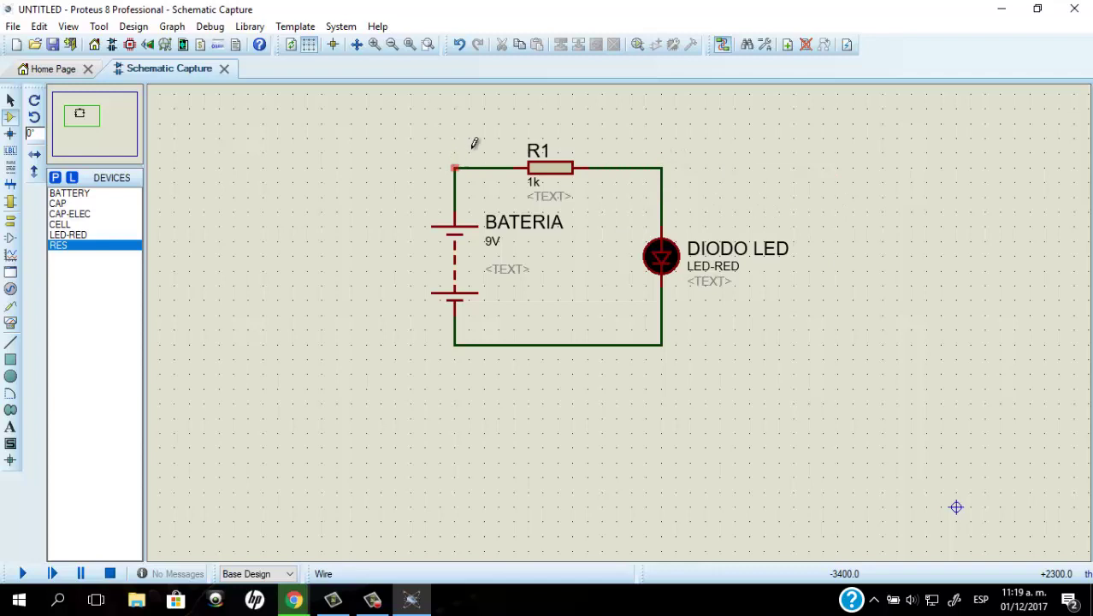
{"action": "right_click", "coordinate": [605, 127]}
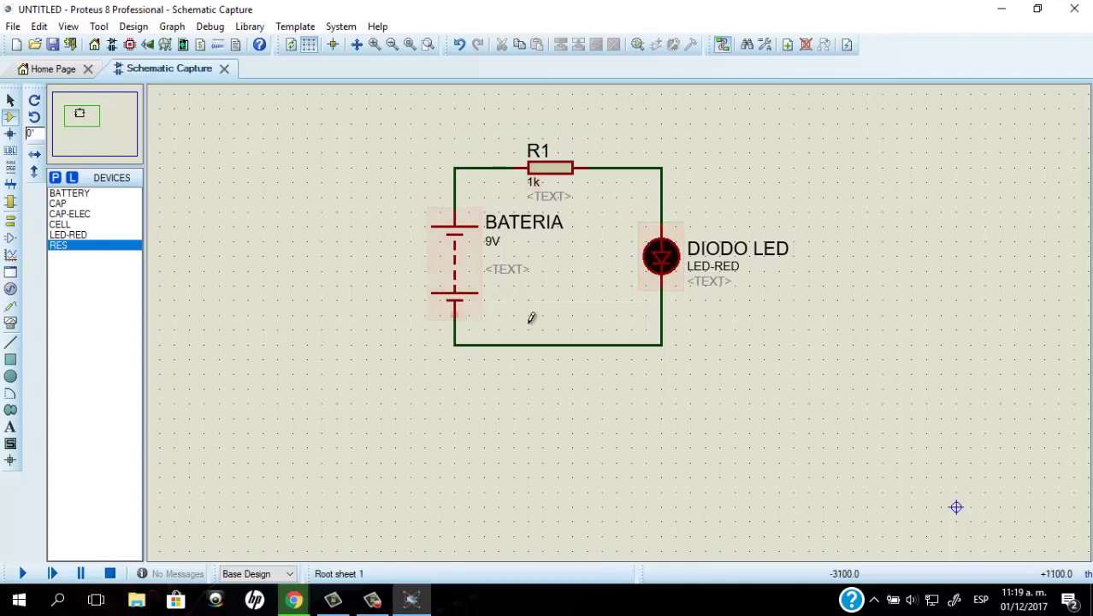
Step: Place a GROUND terminal below the circuit and connect it to the middle of the lower wire
{"action": "left_click", "coordinate": [11, 221]}
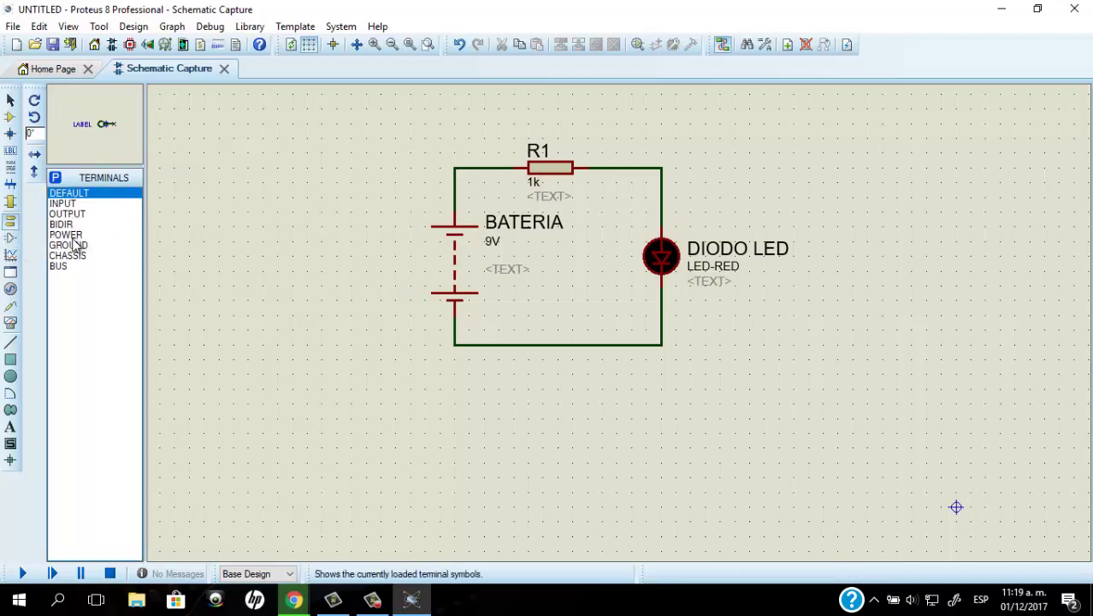
{"action": "left_click", "coordinate": [76, 247]}
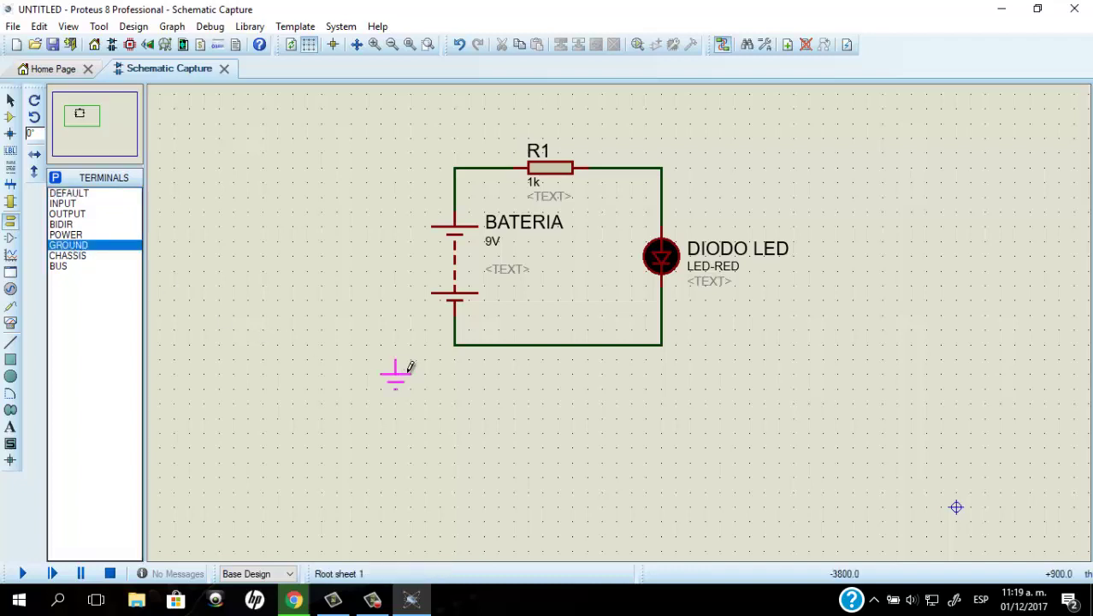
{"action": "left_click", "coordinate": [545, 360]}
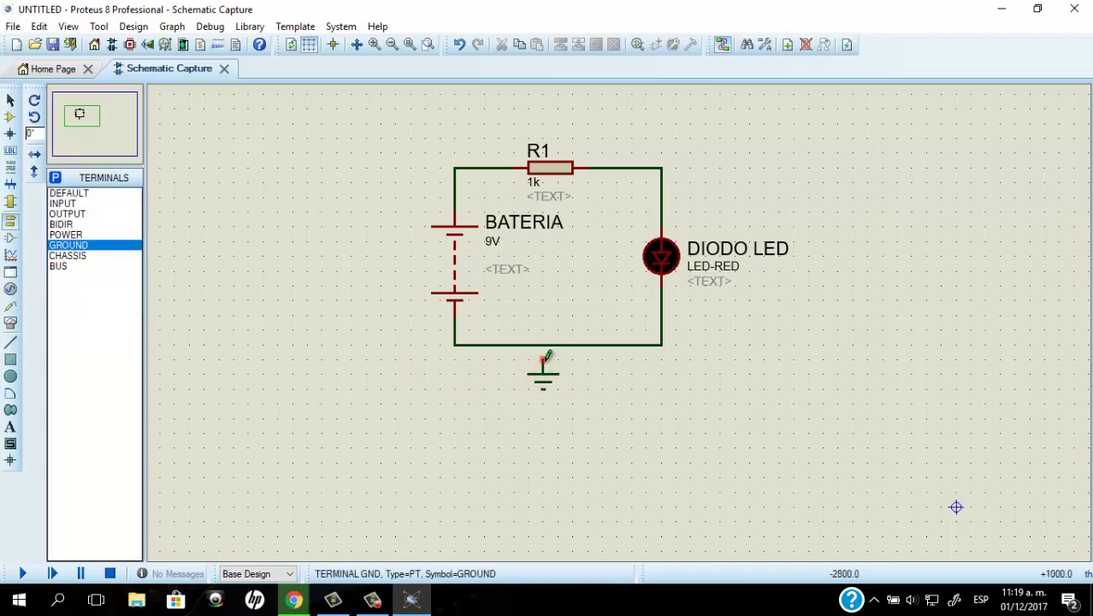
{"action": "left_click", "coordinate": [544, 359]}
{"action": "left_click", "coordinate": [543, 345]}
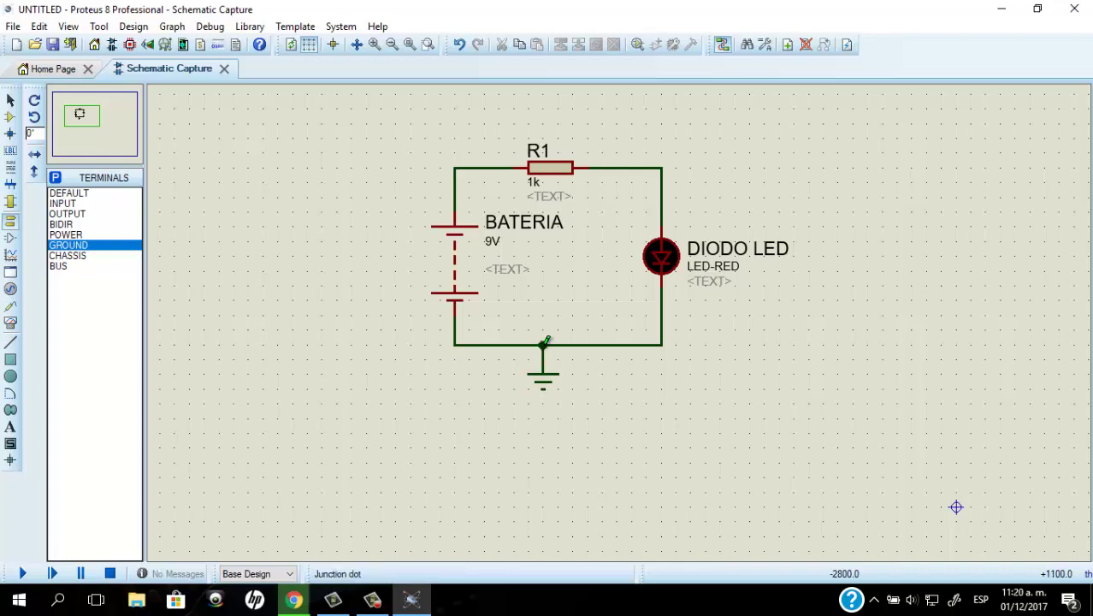
Step: Run the circuit simulation to check whether the LED lights, and stop it
{"action": "left_click", "coordinate": [24, 574]}
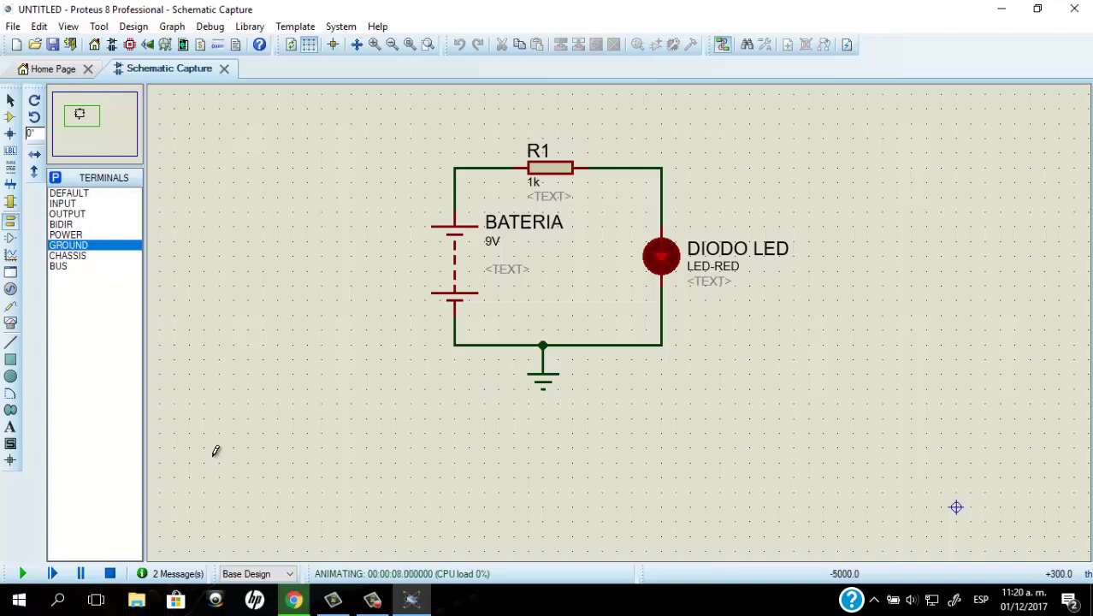
{"action": "left_click", "coordinate": [111, 574]}
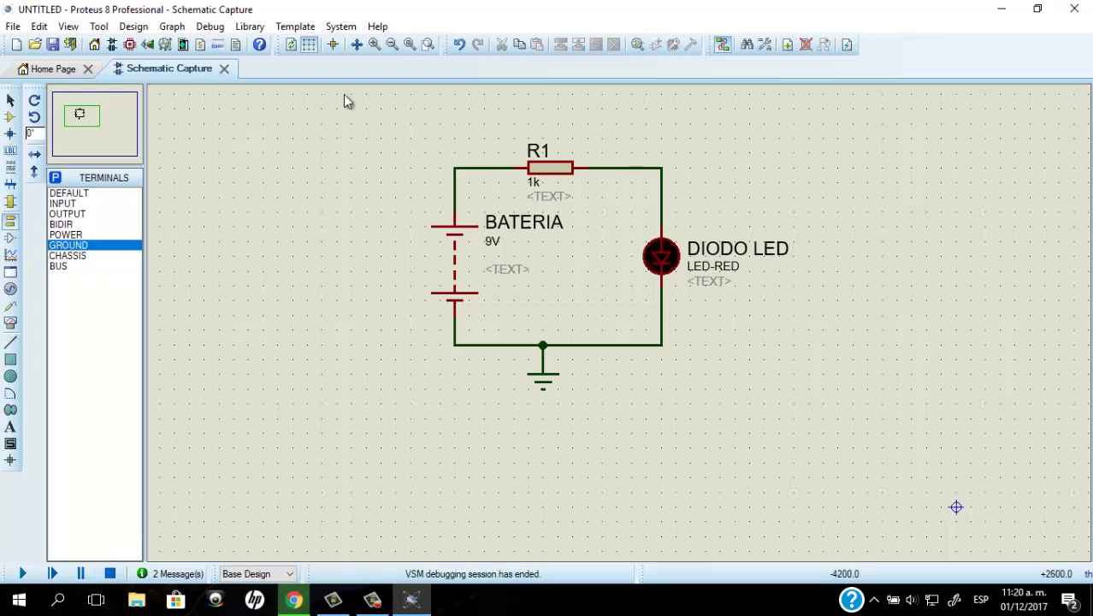
Step: Add the text title "ENCENDIDO DE UN LED" above the LED circuit with a height of 0.2in
{"action": "left_click", "coordinate": [10, 431]}
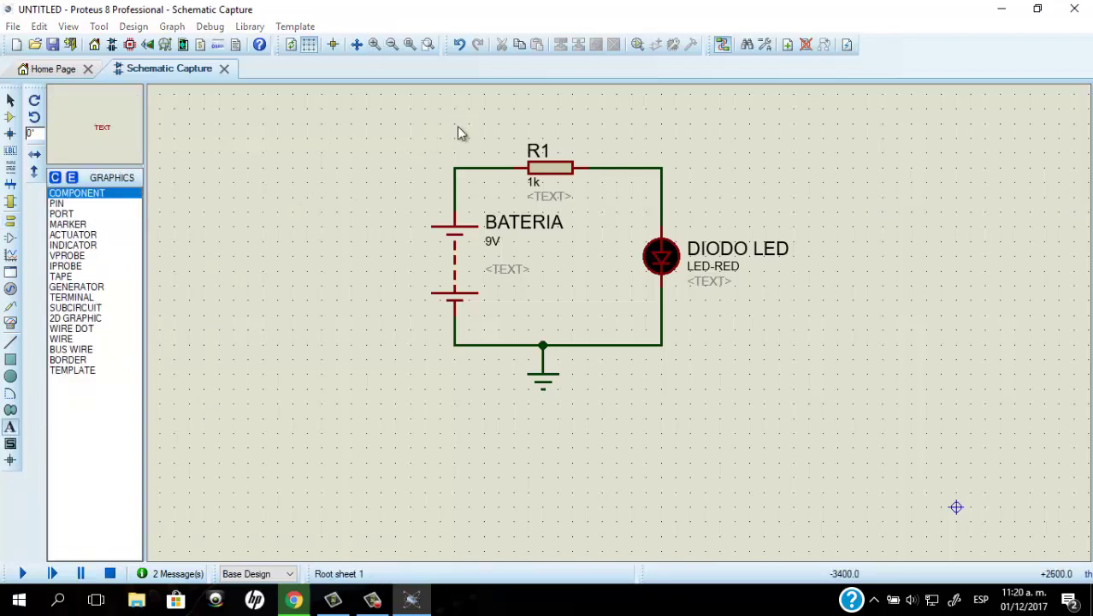
{"action": "left_click", "coordinate": [458, 128]}
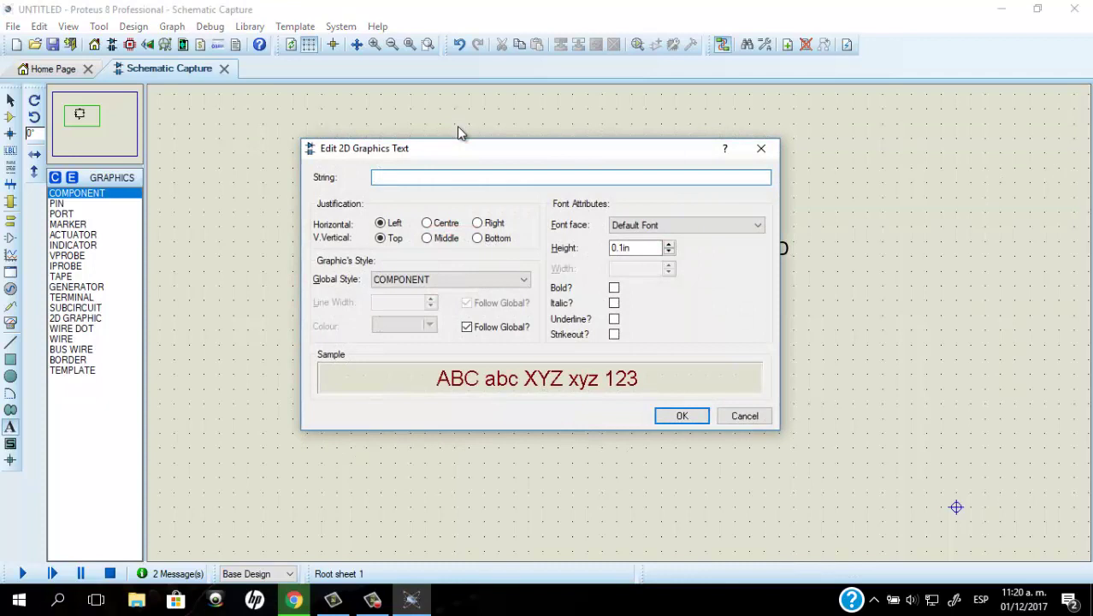
{"action": "type", "text": "ENCENDIDO DE UN LED"}
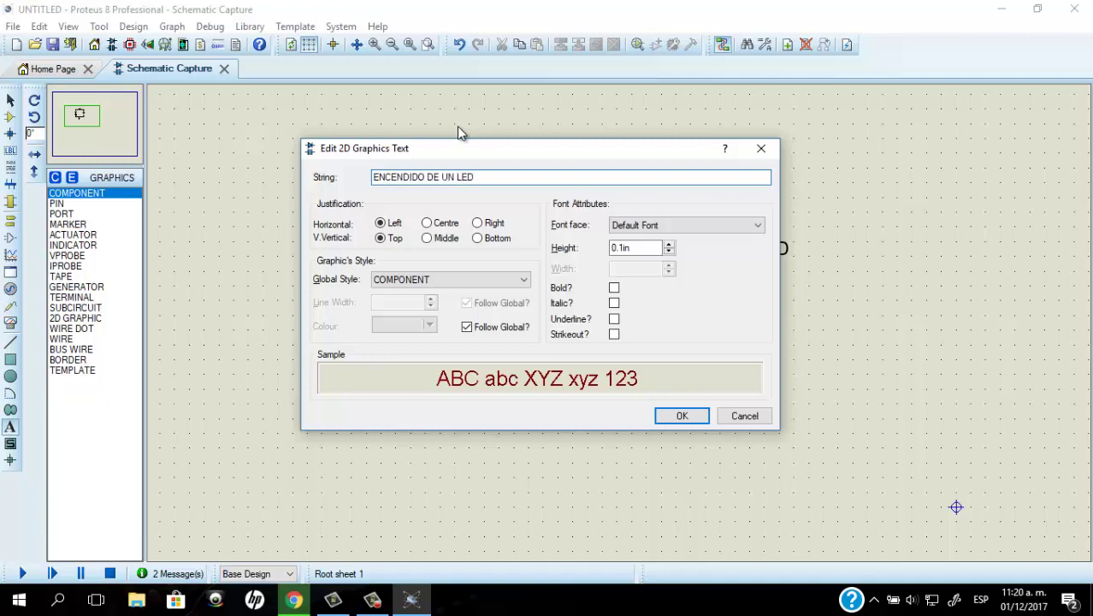
{"action": "left_click", "coordinate": [623, 247]}
{"action": "key", "text": "BackSpace"}
{"action": "type", "text": "2"}
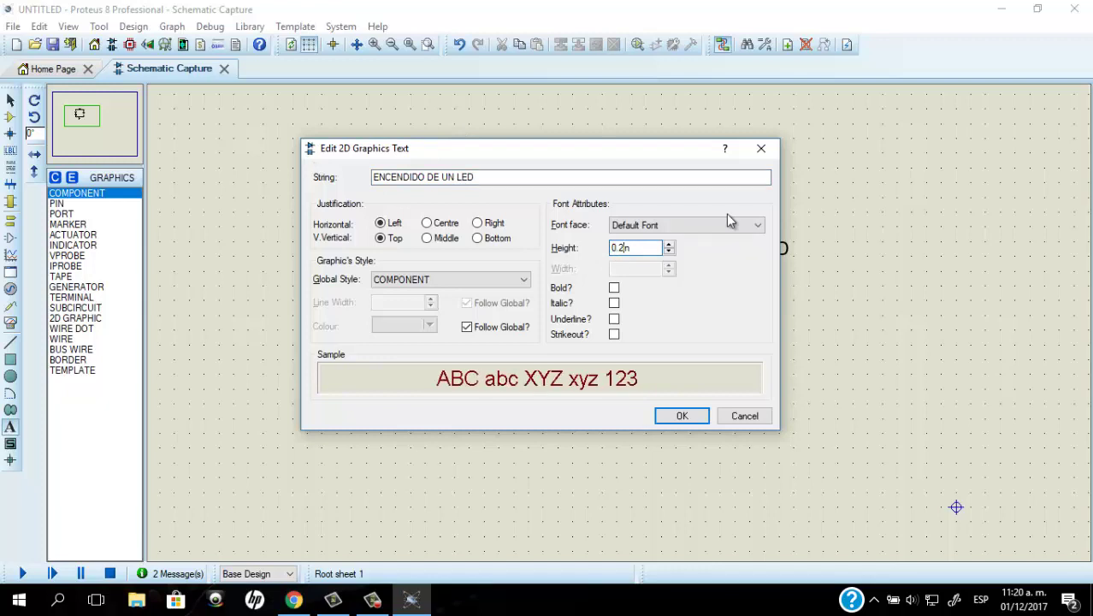
{"action": "left_click", "coordinate": [681, 417]}
Step: Move the title up and to the left so it sits centred above the LED circuit, clear of the R1 label
{"action": "right_click", "coordinate": [649, 141]}
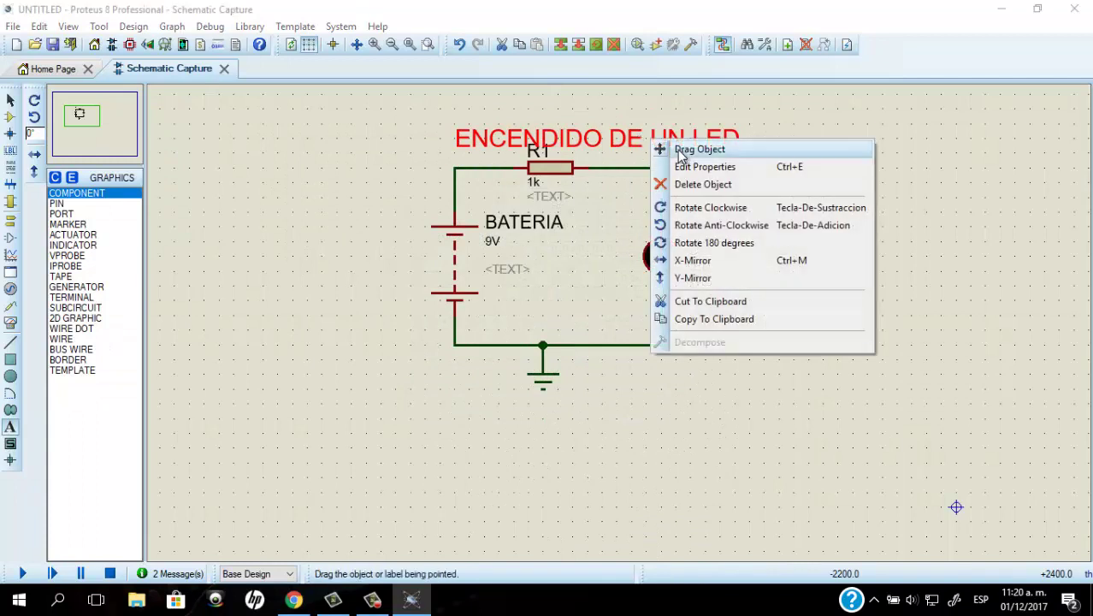
{"action": "left_click", "coordinate": [682, 154]}
{"action": "left_click", "coordinate": [652, 139]}
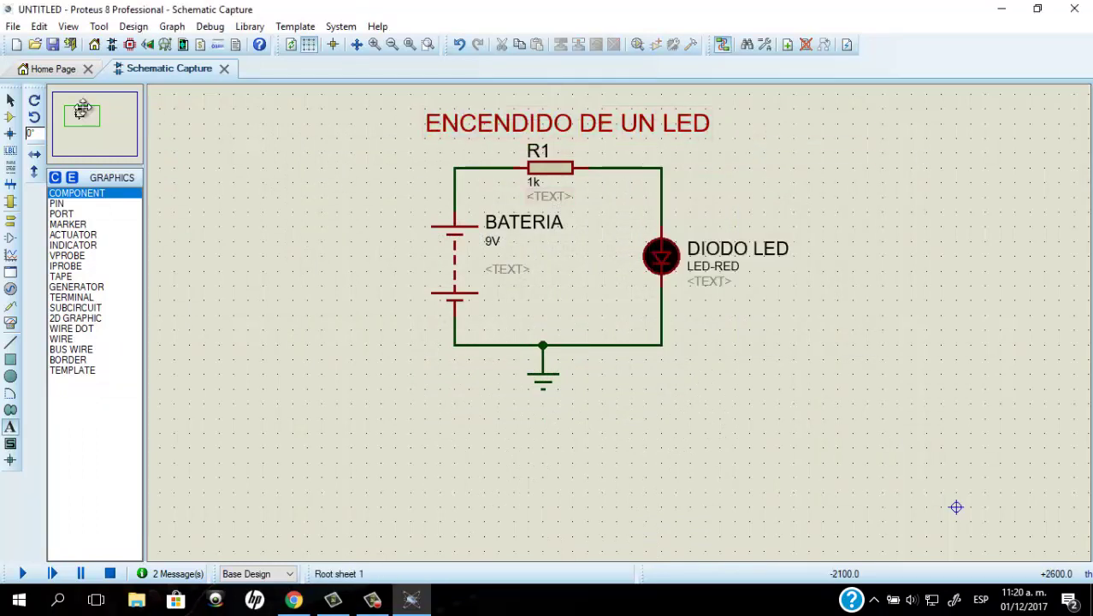
Step: Find the ALTERNATOR from the ACTIVE library with the keyword "alter" and place one in the empty area below the LED circuit
{"action": "left_click", "coordinate": [82, 108]}
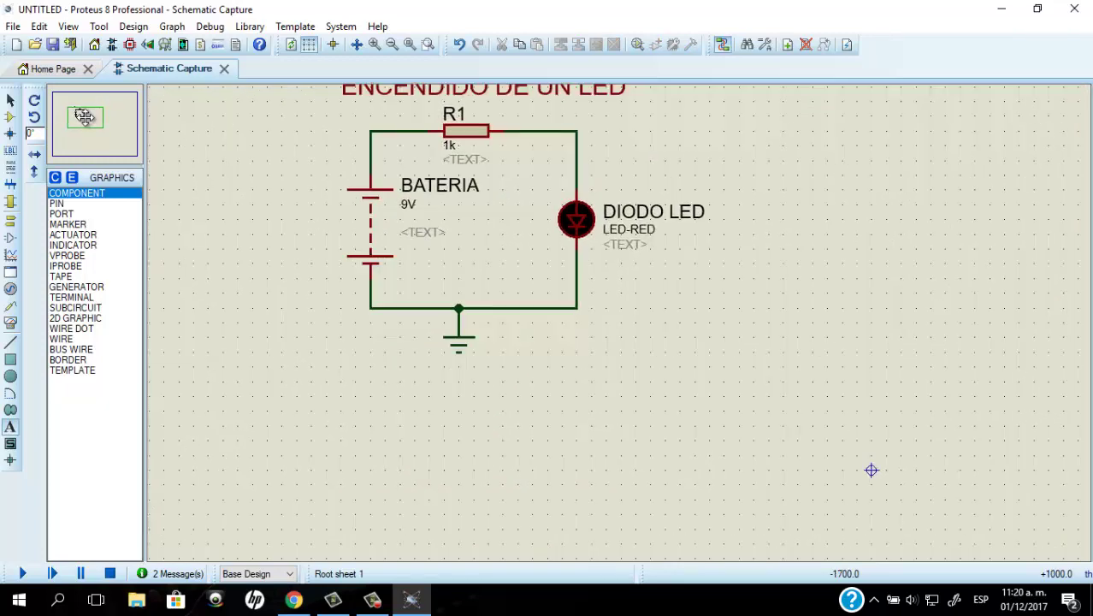
{"action": "left_click", "coordinate": [86, 128]}
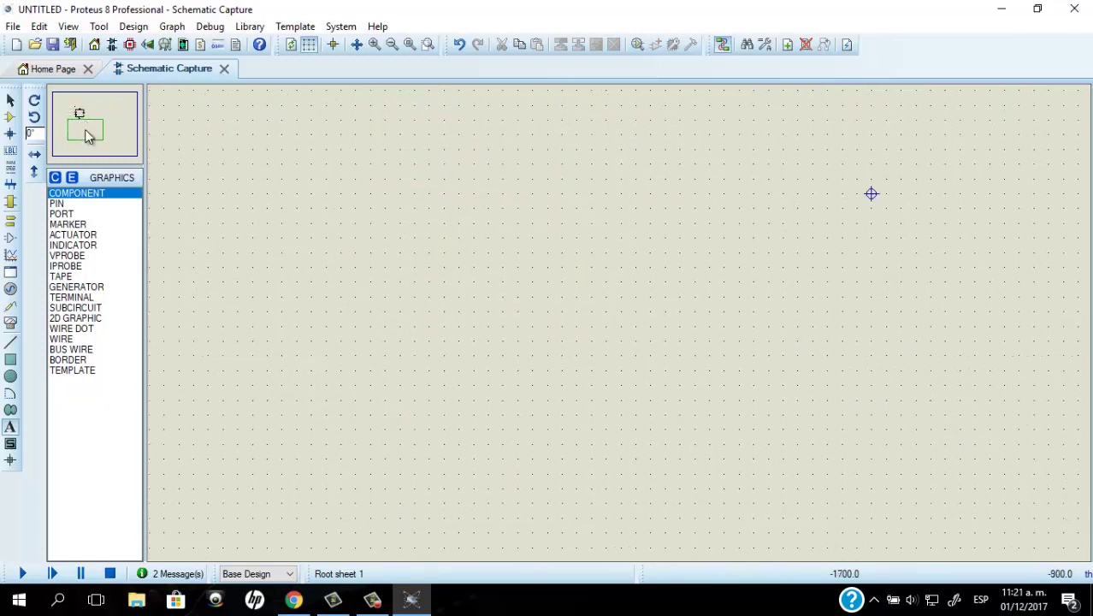
{"action": "left_click", "coordinate": [218, 173]}
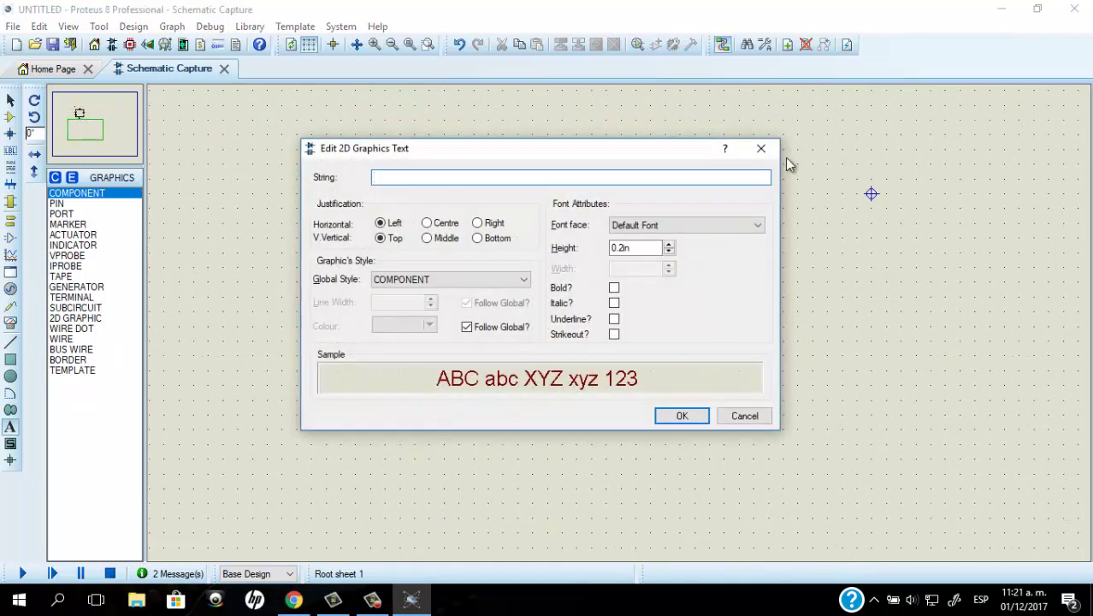
{"action": "left_click", "coordinate": [758, 153]}
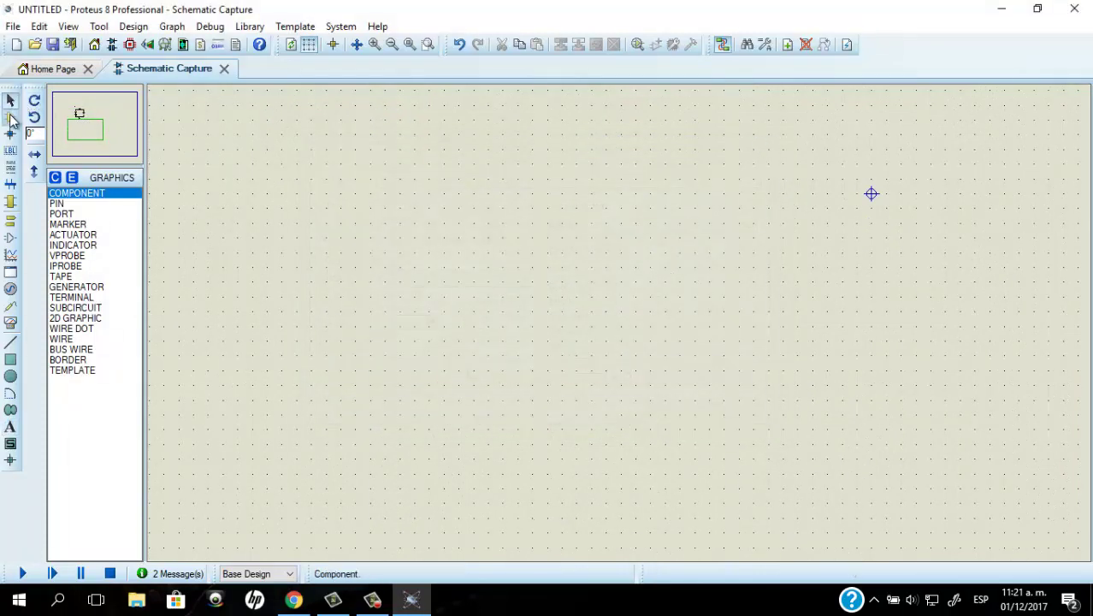
{"action": "left_click", "coordinate": [12, 118]}
{"action": "left_click", "coordinate": [55, 178]}
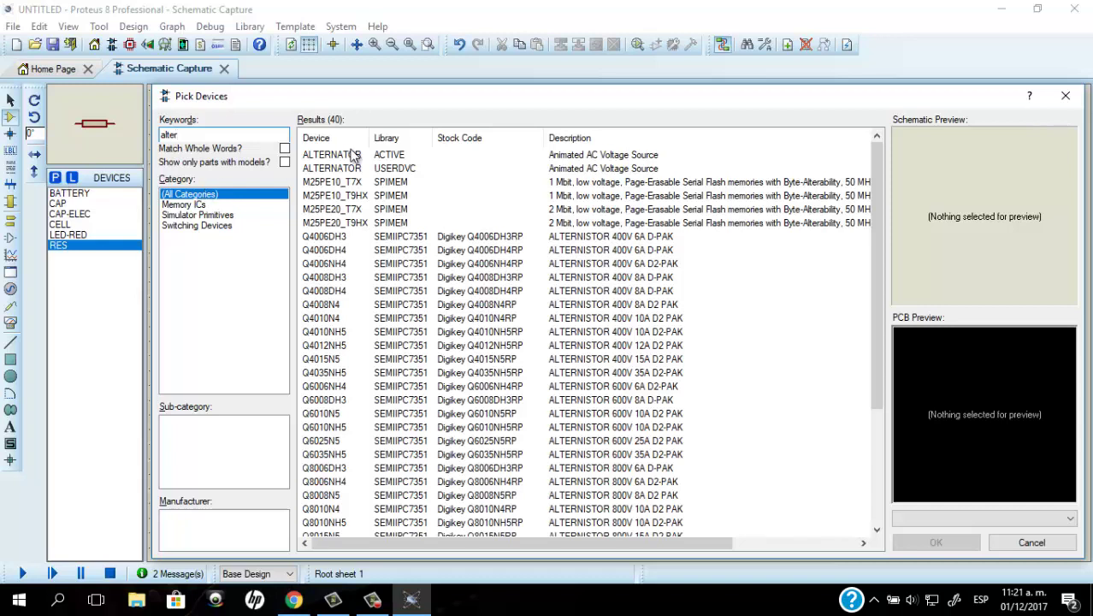
{"action": "left_click", "coordinate": [355, 155]}
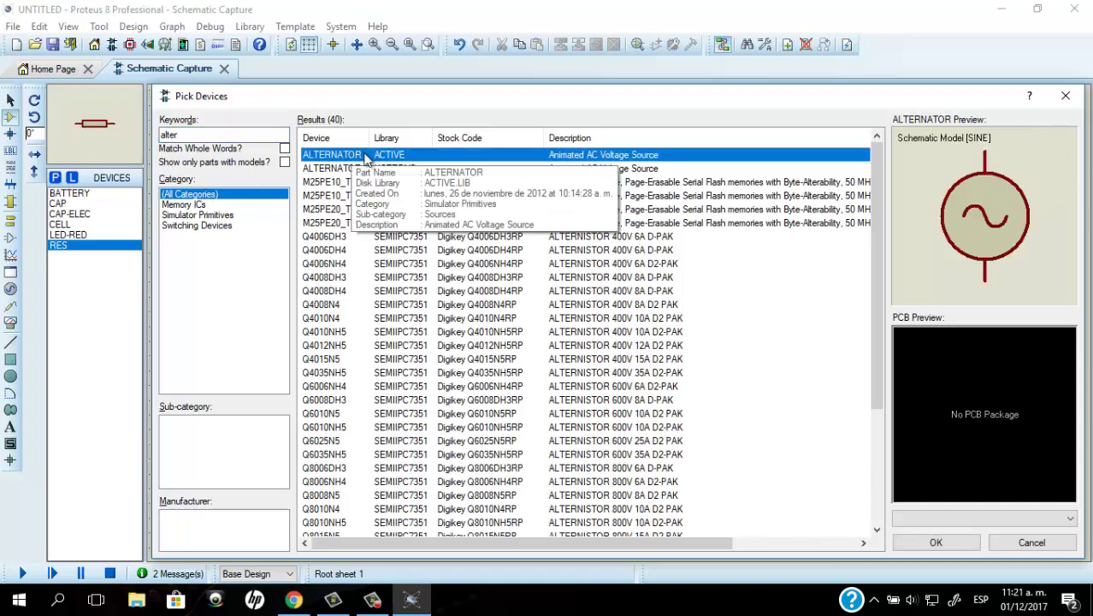
{"action": "double_click", "coordinate": [377, 161]}
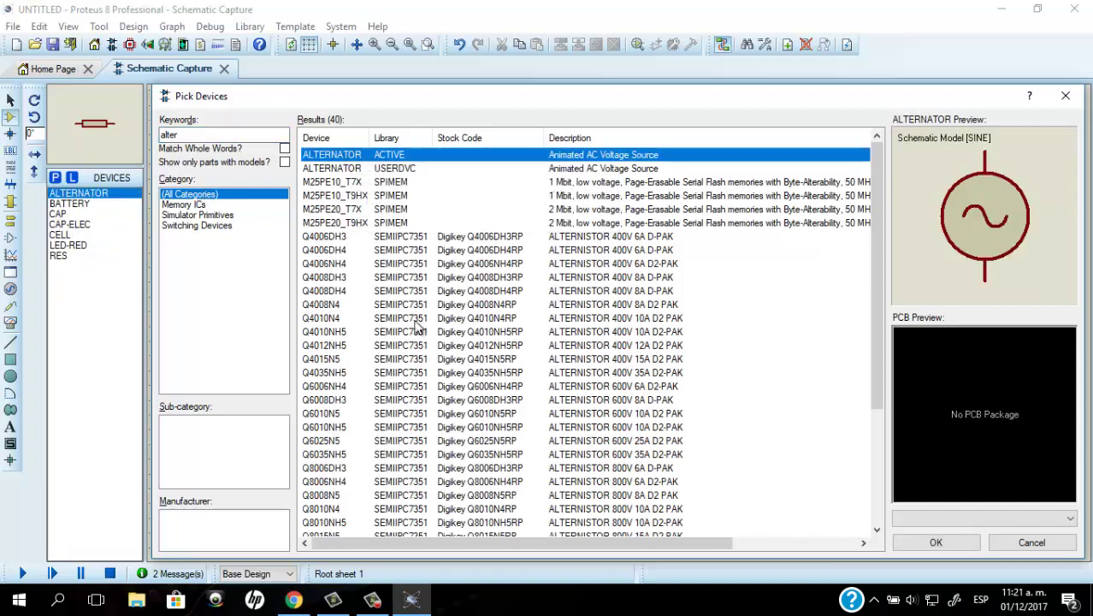
{"action": "left_click", "coordinate": [936, 542]}
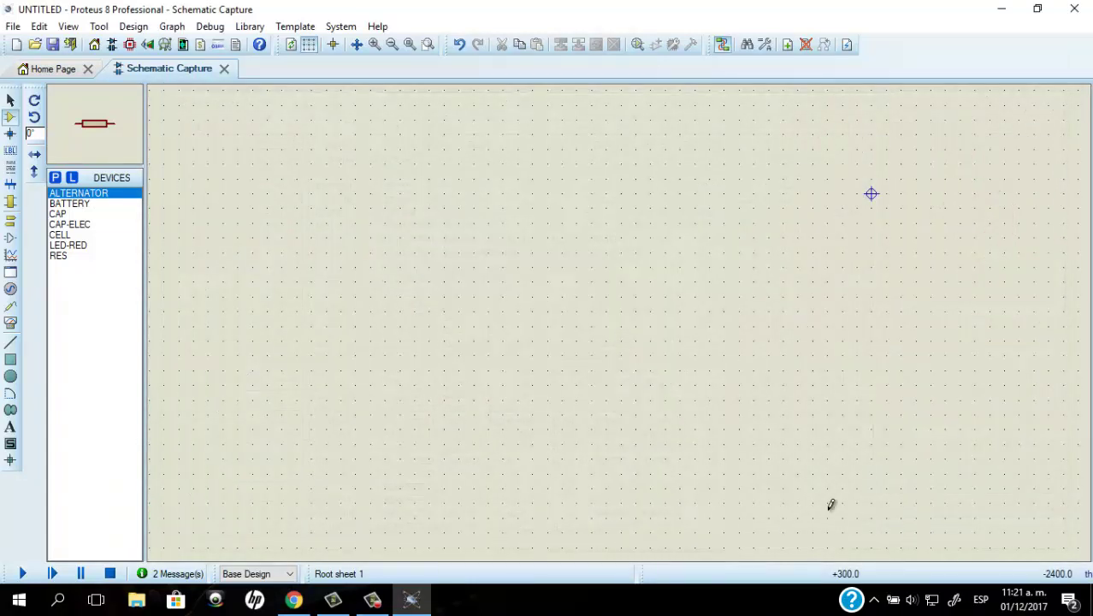
{"action": "left_click", "coordinate": [489, 267]}
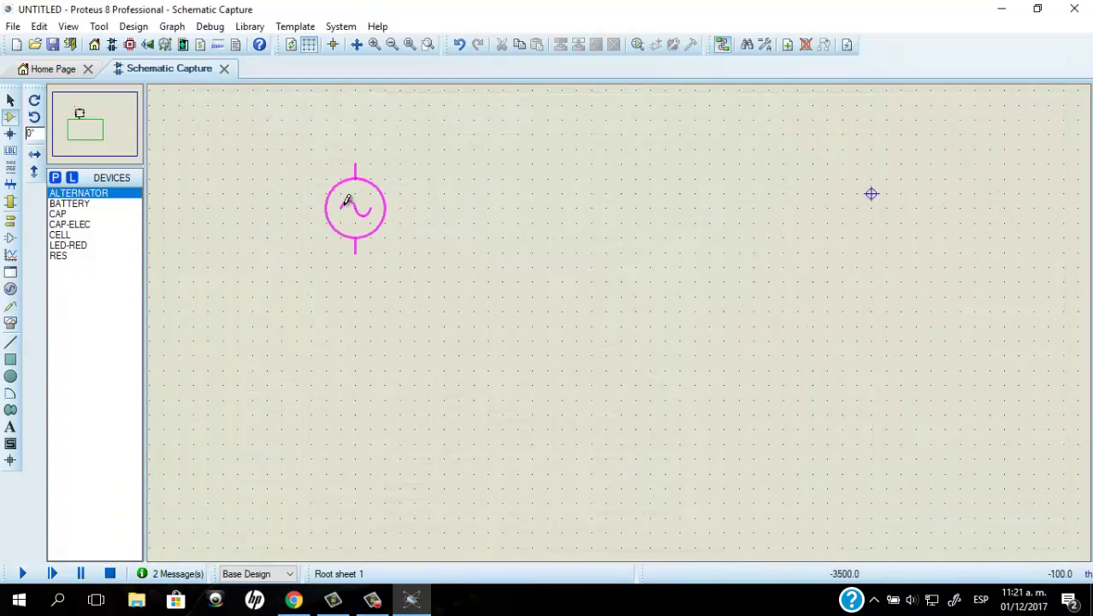
{"action": "left_click", "coordinate": [318, 178]}
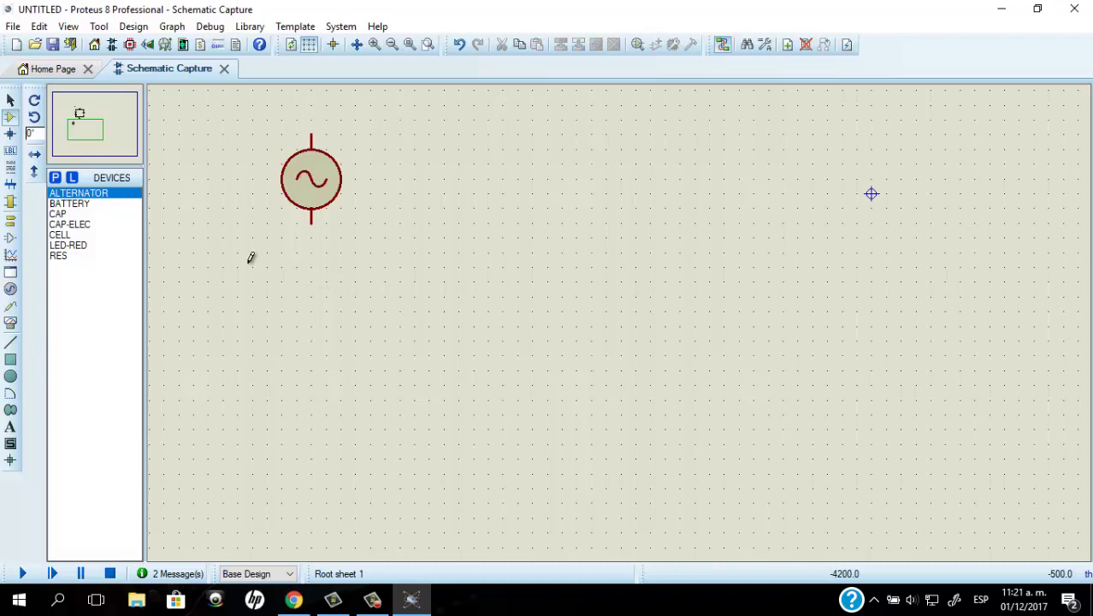
Step: Find the animated LAMP from the ACTIVE library with the keyword "lamp" and place one to the right of the alternator
{"action": "left_click", "coordinate": [54, 178]}
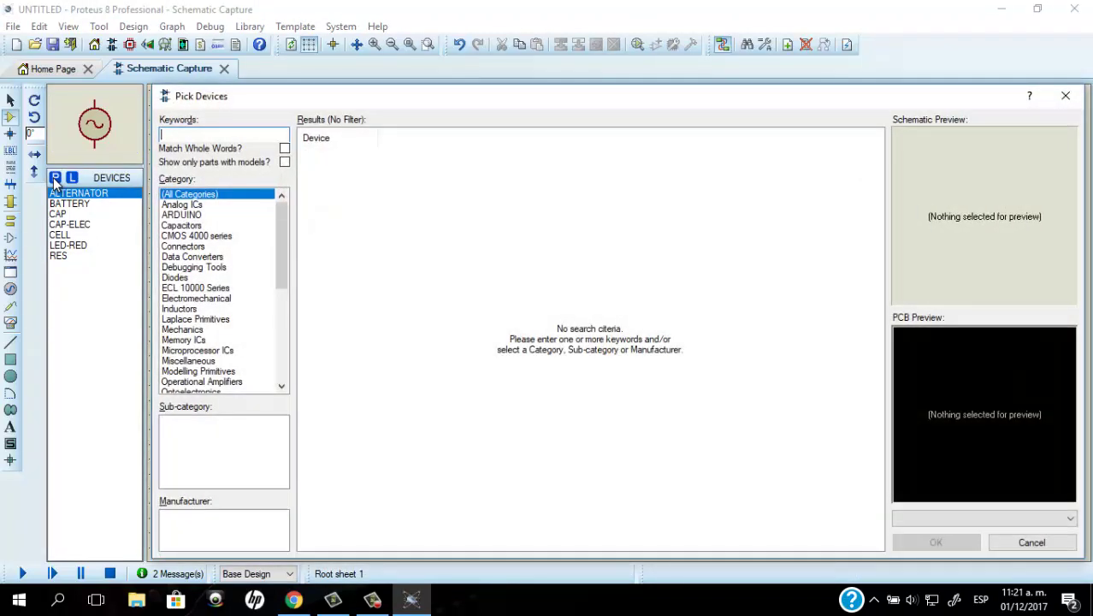
{"action": "type", "text": "la"}
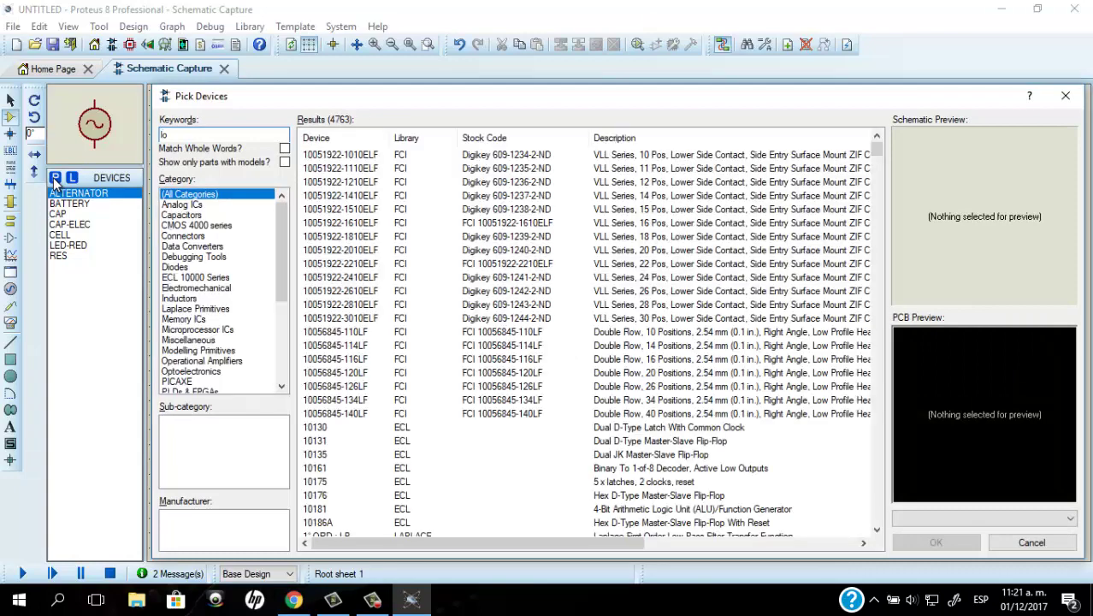
{"action": "type", "text": "mp"}
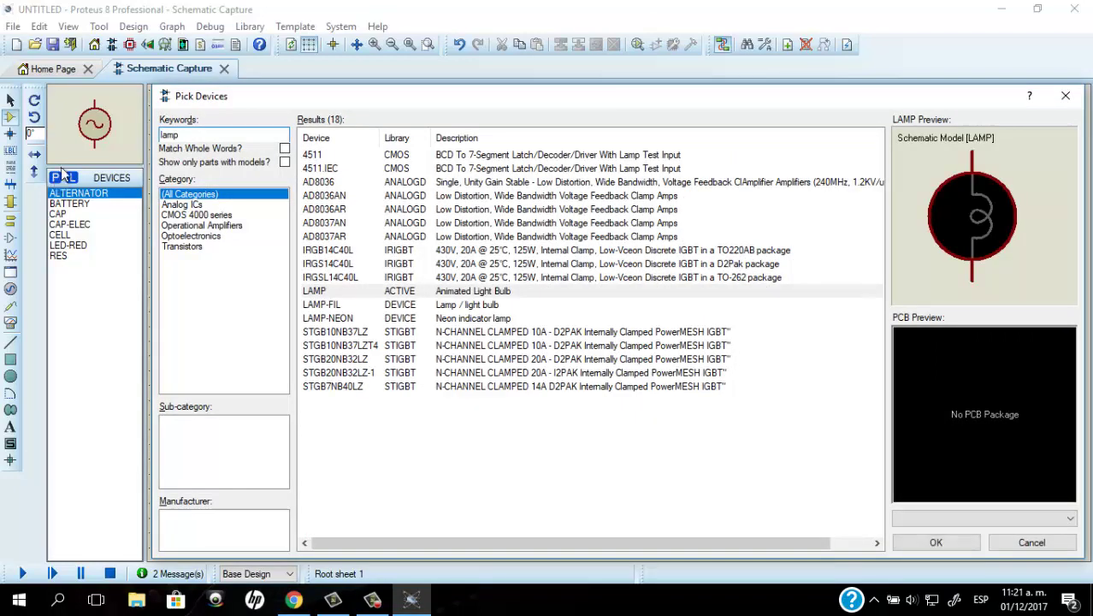
{"action": "left_click", "coordinate": [317, 294]}
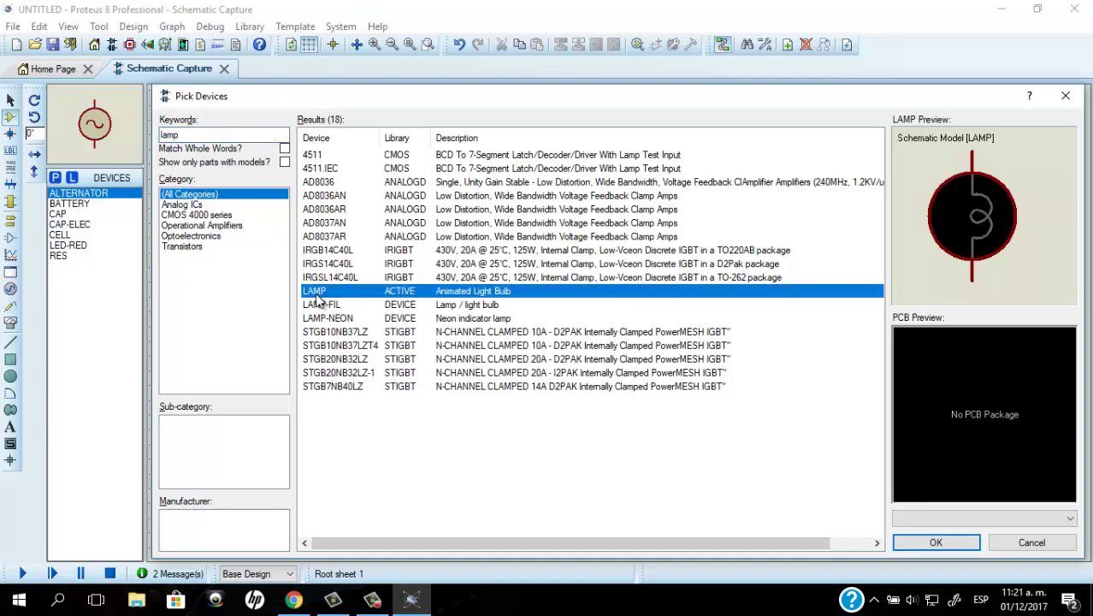
{"action": "double_click", "coordinate": [316, 293]}
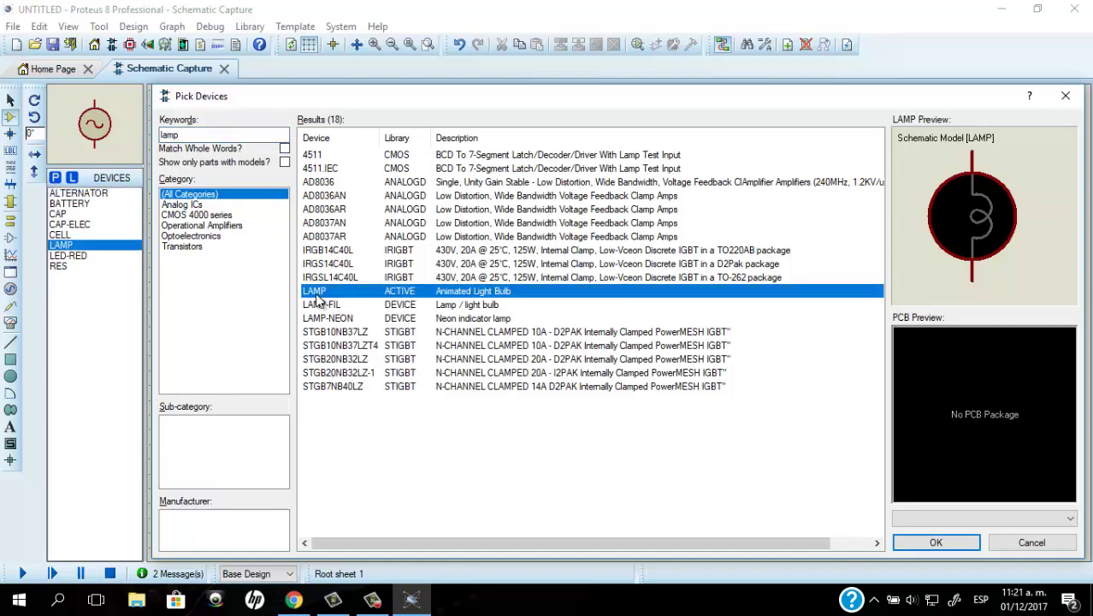
{"action": "left_click", "coordinate": [932, 544]}
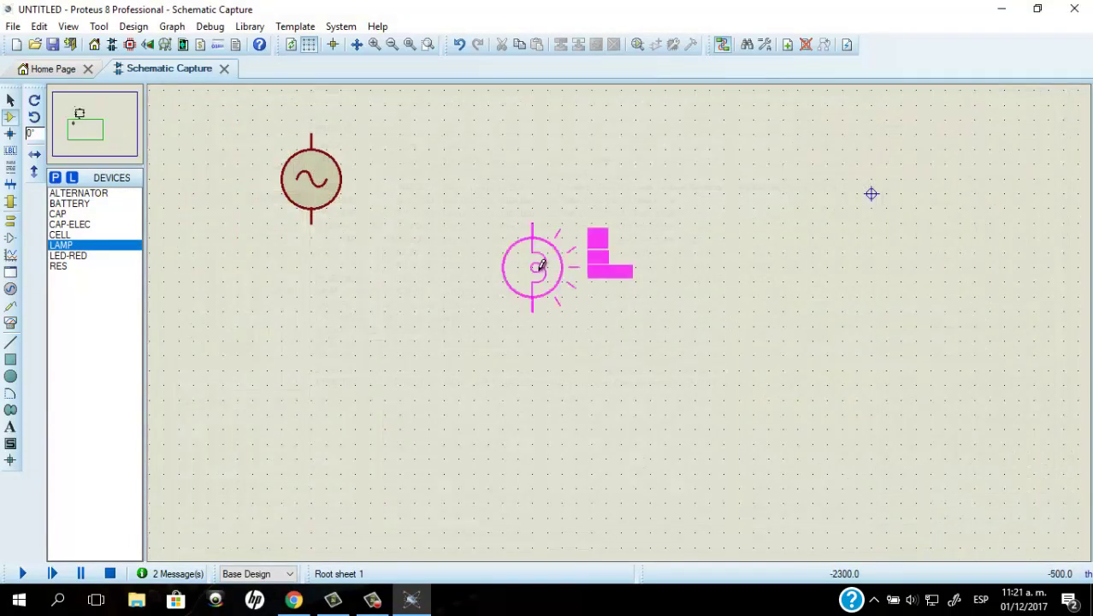
{"action": "left_click", "coordinate": [491, 180]}
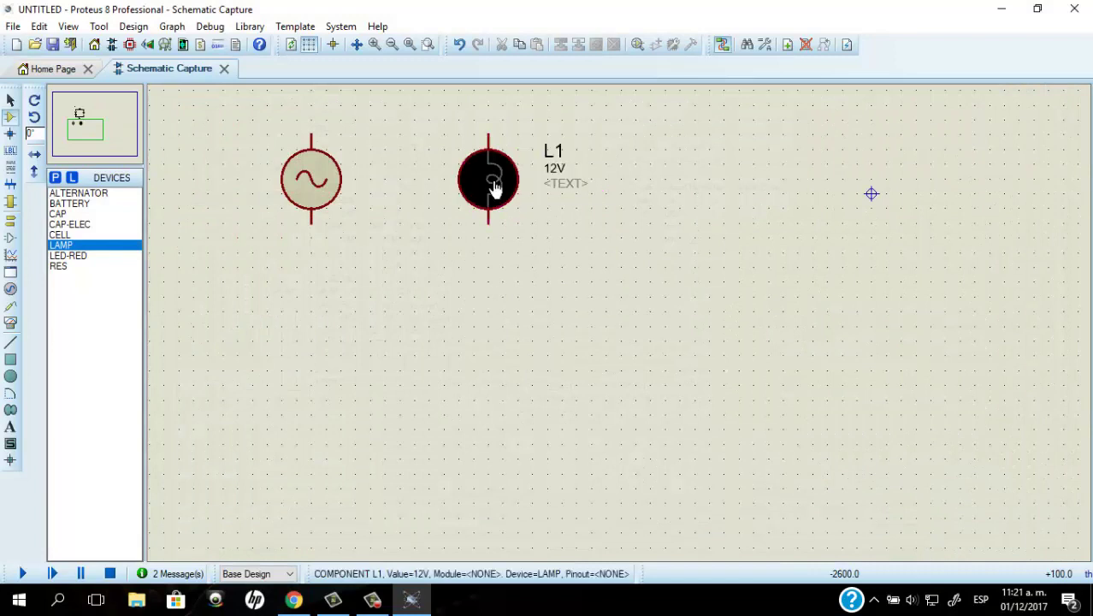
Step: Set the alternator's reference to SENAL ALTERNA and its amplitude to 120V, and move its name label up clear of the lamp
{"action": "double_click", "coordinate": [328, 181]}
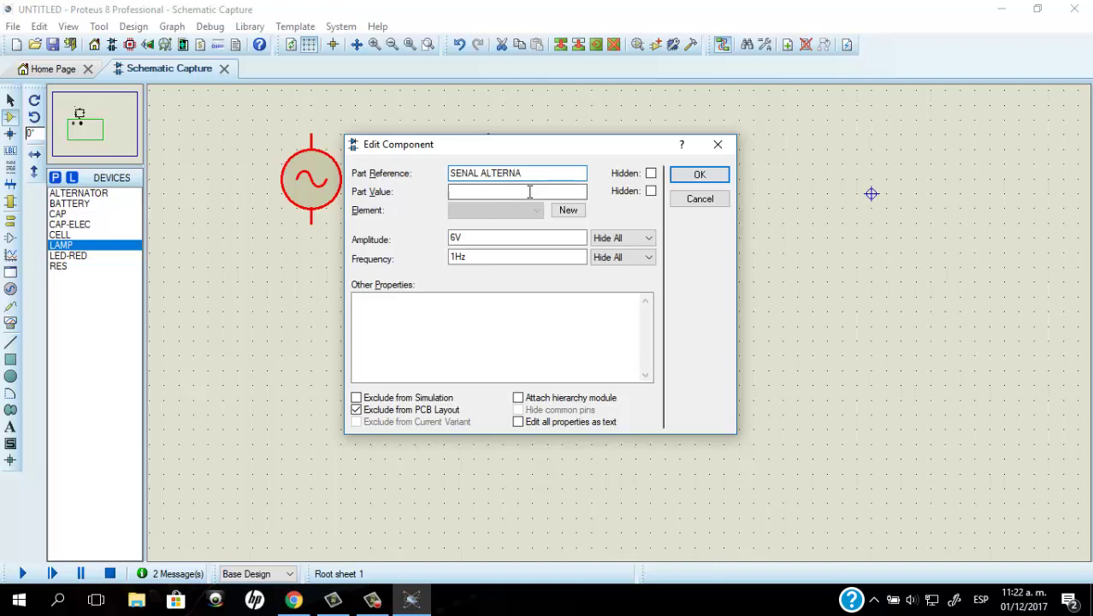
{"action": "left_click", "coordinate": [456, 238]}
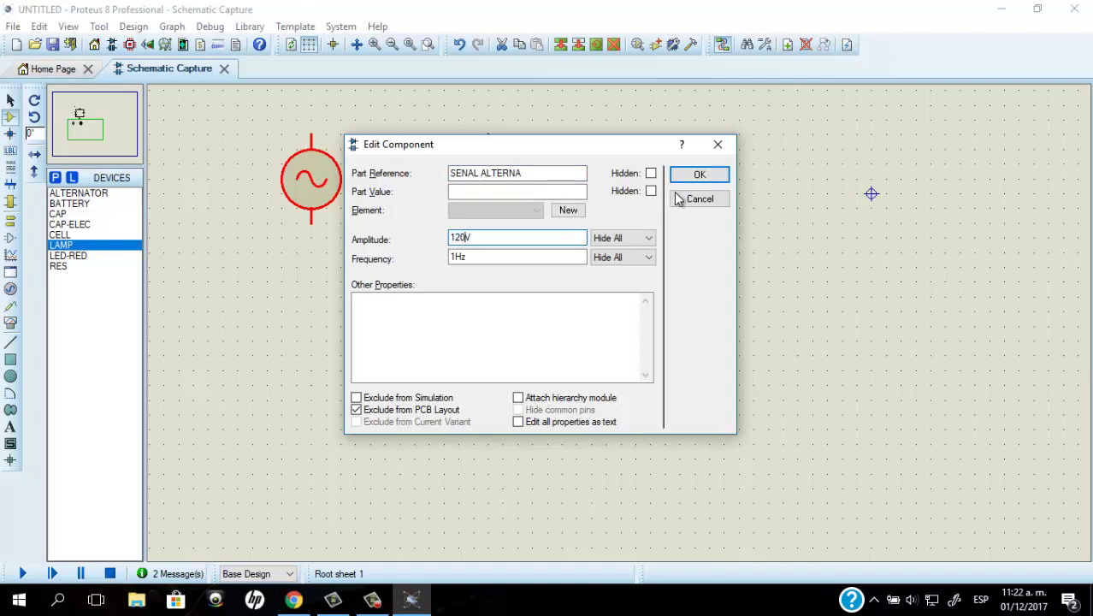
{"action": "left_click", "coordinate": [699, 174]}
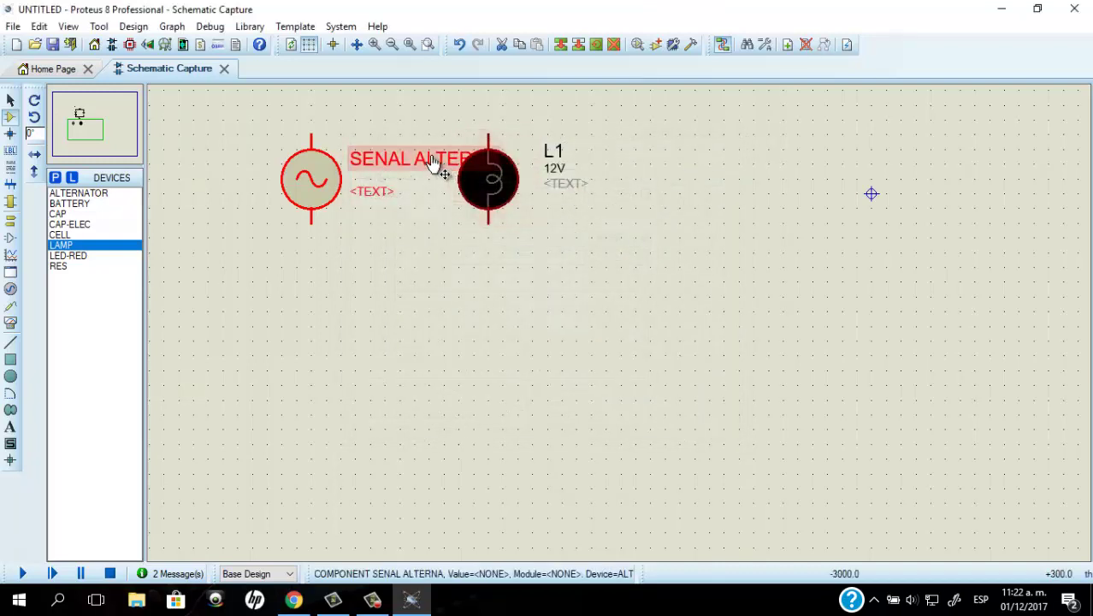
{"action": "left_click_drag", "start_coordinate": [432, 162], "coordinate": [420, 139]}
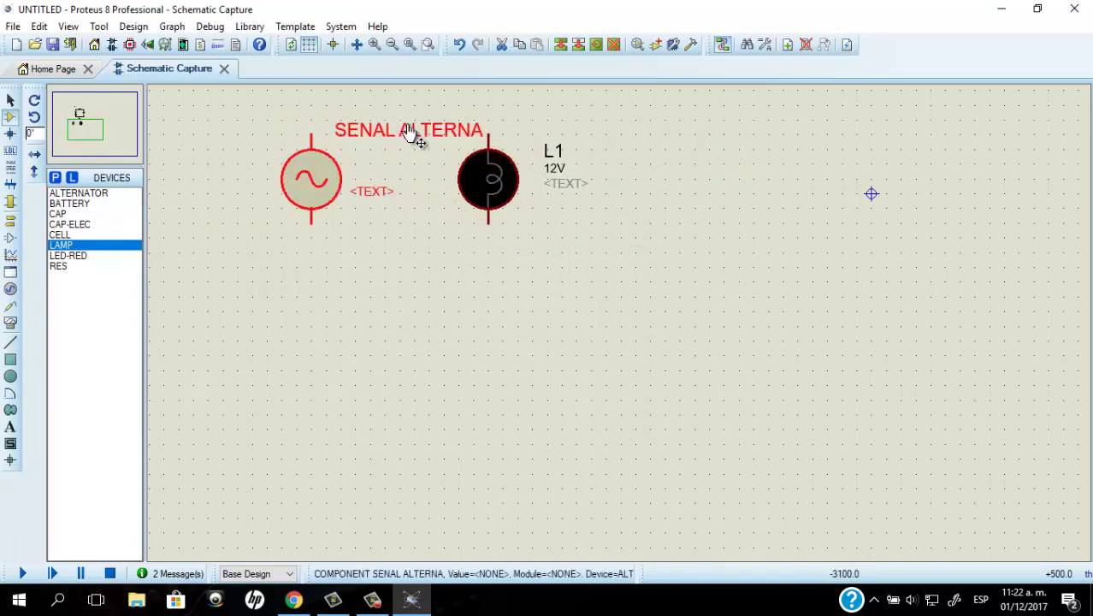
Step: Move the lamp farther right from the alternator and rename it LAMPARA
{"action": "left_click_drag", "start_coordinate": [477, 181], "coordinate": [566, 183]}
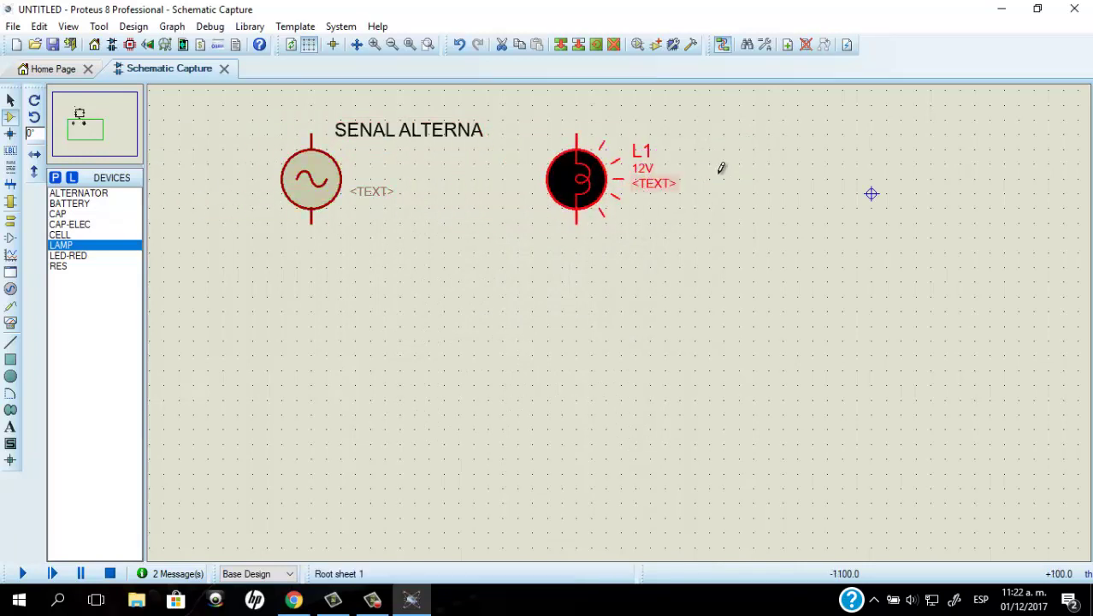
{"action": "double_click", "coordinate": [646, 155]}
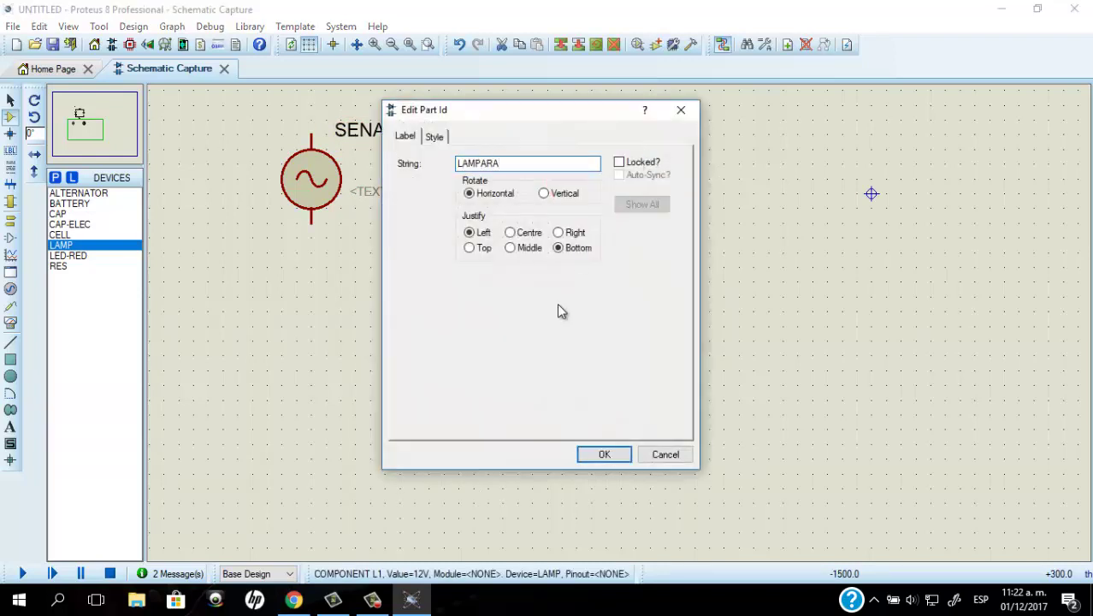
{"action": "type", "text": "LAMPARA"}
{"action": "left_click", "coordinate": [600, 454]}
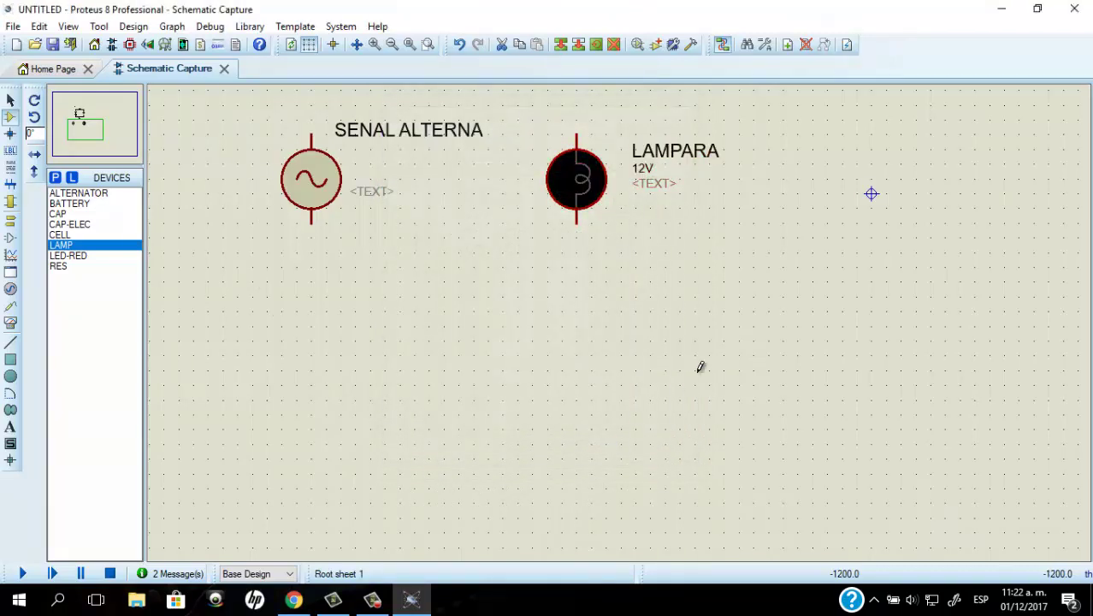
Step: Wire the alternator's lower pin to the lamp's lower pin beneath both parts, and move this circuit down, farther from the LED circuit
{"action": "left_click", "coordinate": [313, 221]}
{"action": "left_click", "coordinate": [579, 222]}
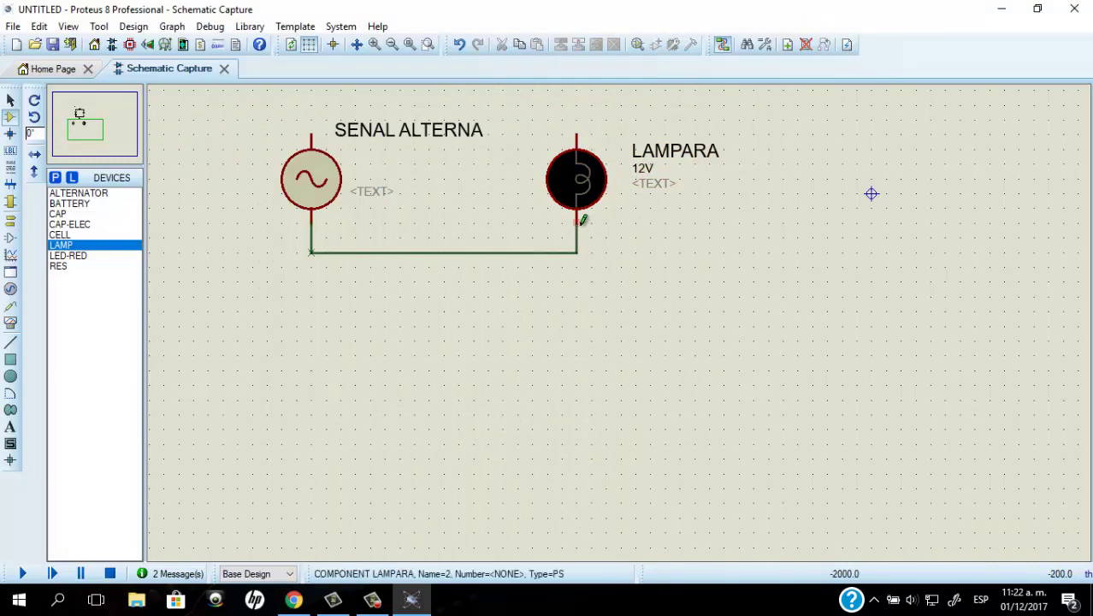
{"action": "left_click", "coordinate": [83, 128]}
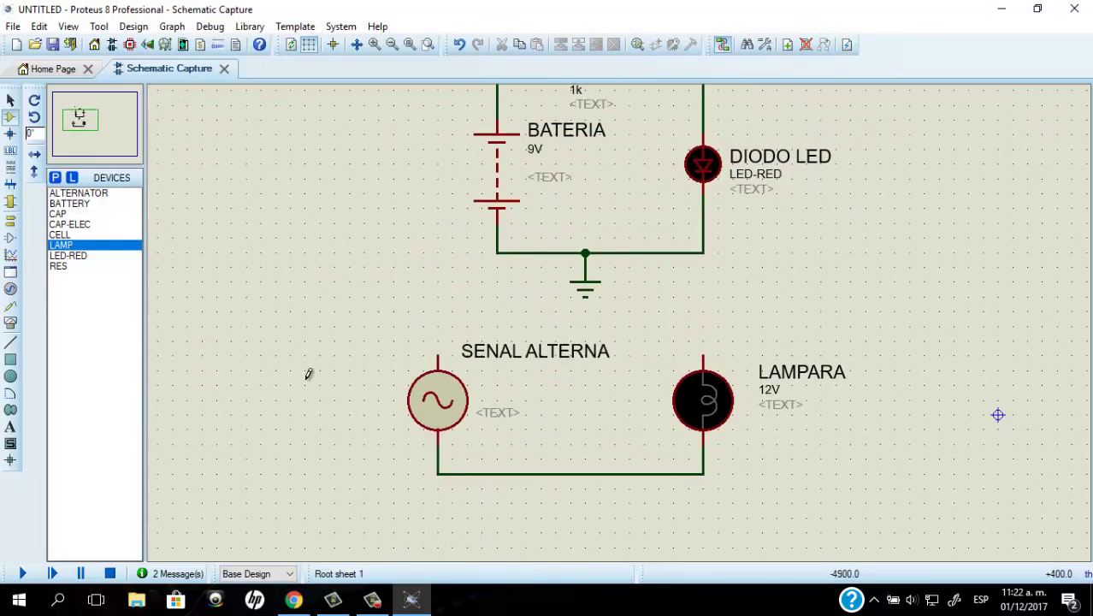
{"action": "left_click_drag", "start_coordinate": [394, 311], "coordinate": [895, 532]}
{"action": "left_click_drag", "start_coordinate": [648, 425], "coordinate": [646, 482]}
{"action": "left_click", "coordinate": [945, 332]}
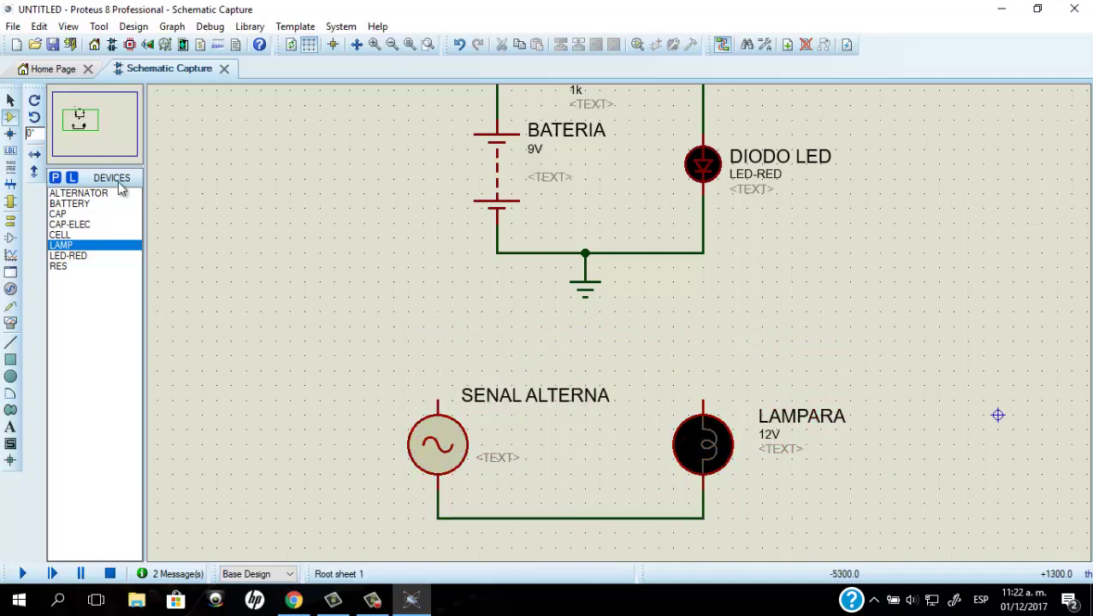
{"action": "left_click", "coordinate": [75, 121]}
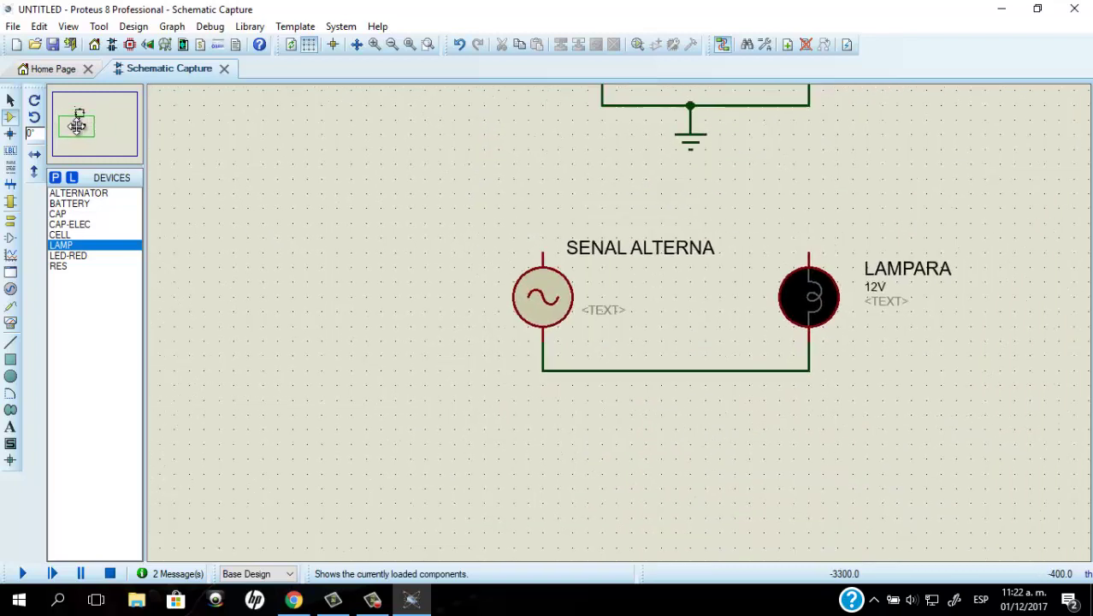
{"action": "left_click", "coordinate": [81, 118]}
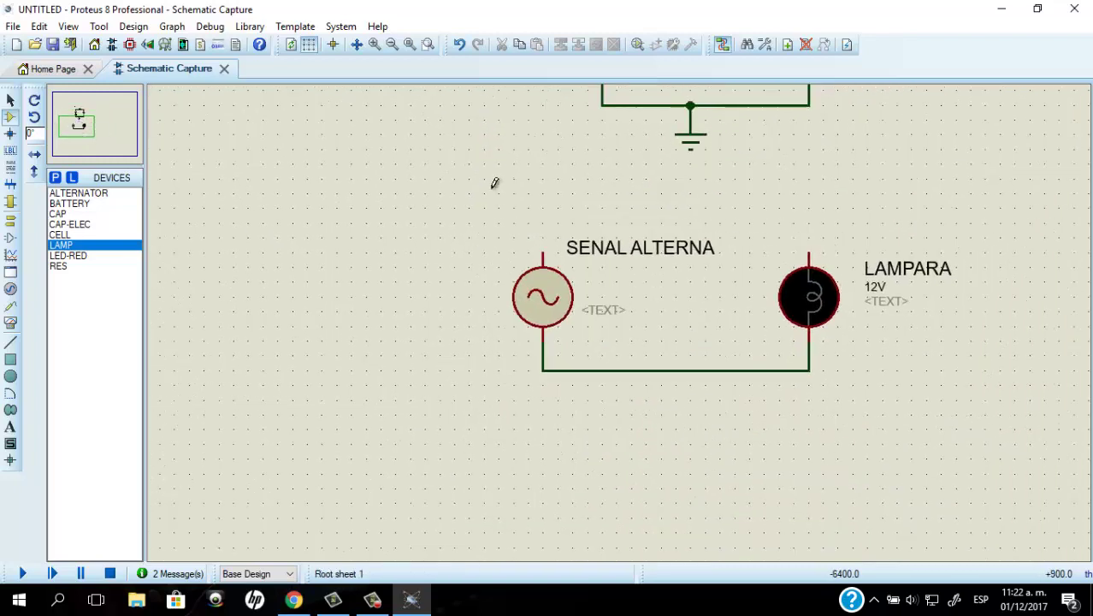
Step: Wire the alternator's upper pin to the lamp's upper pin above both parts, and run the simulation briefly before stopping it
{"action": "left_click", "coordinate": [544, 252]}
{"action": "left_click", "coordinate": [544, 194]}
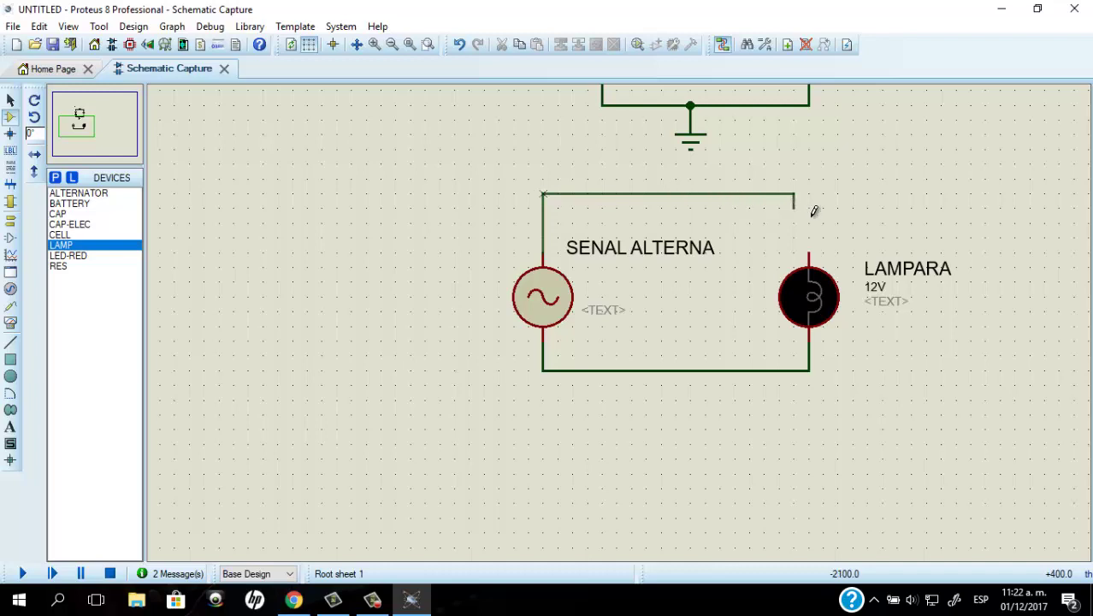
{"action": "left_click", "coordinate": [810, 253]}
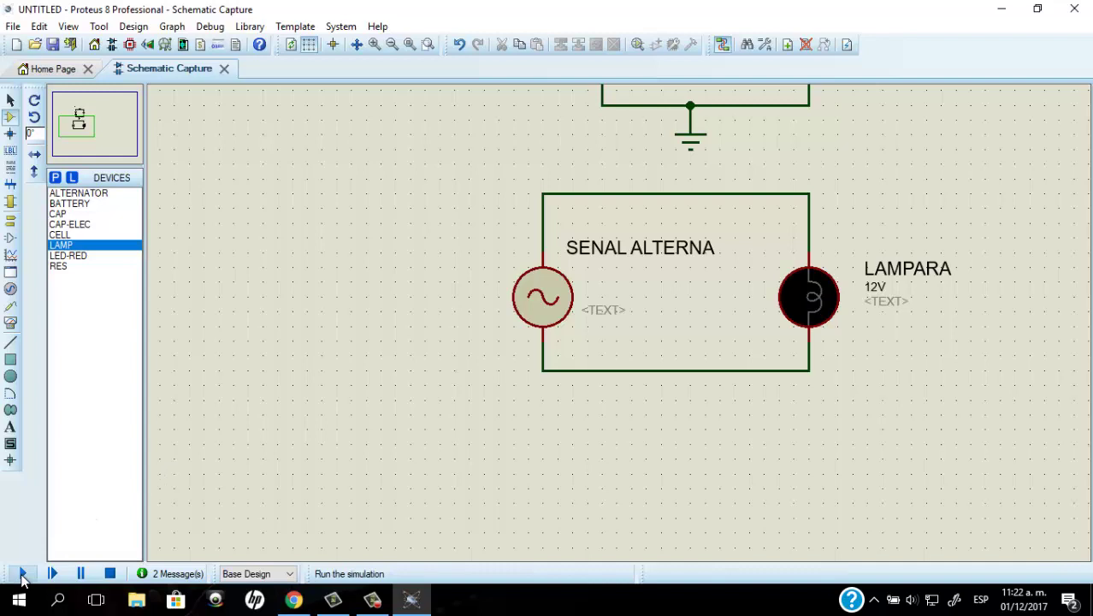
{"action": "left_click", "coordinate": [22, 574]}
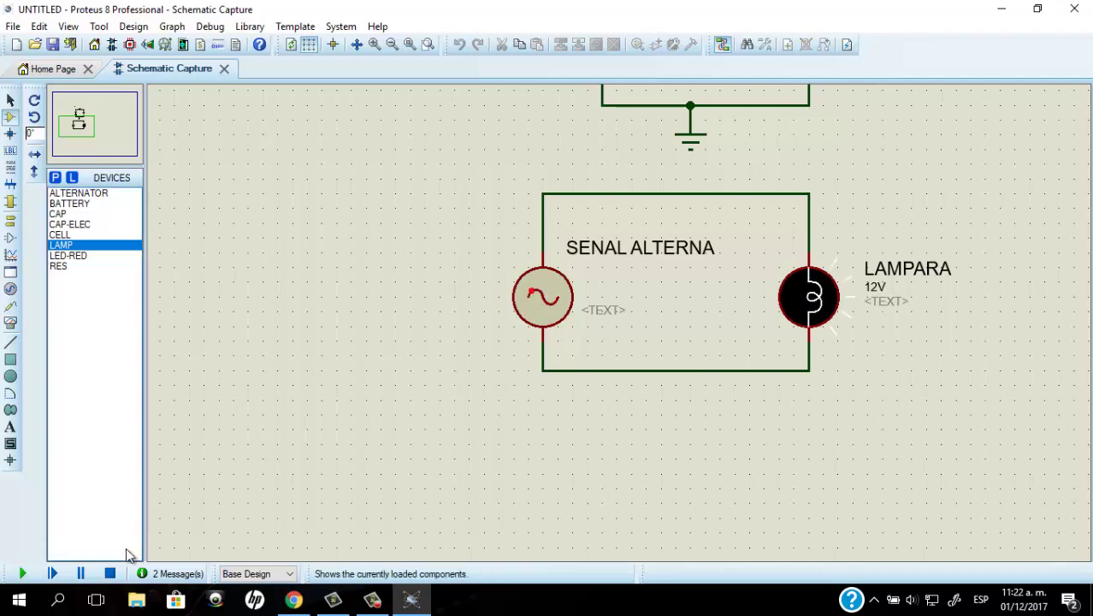
{"action": "left_click", "coordinate": [112, 572]}
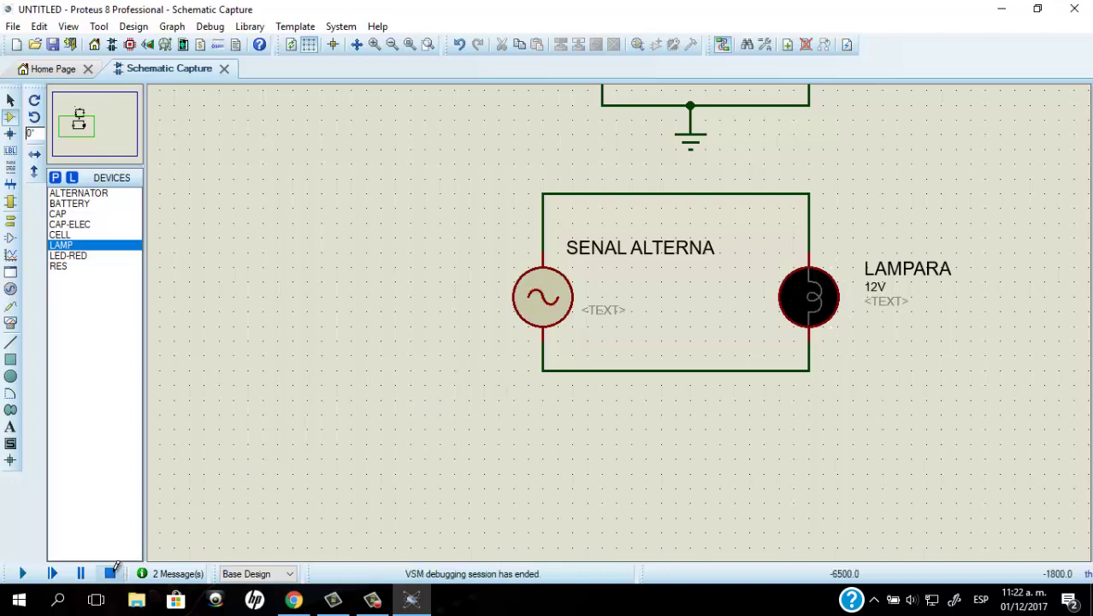
Step: Set the lamp's value to 120V, and run the simulation again to watch the lamp before stopping it
{"action": "double_click", "coordinate": [876, 288]}
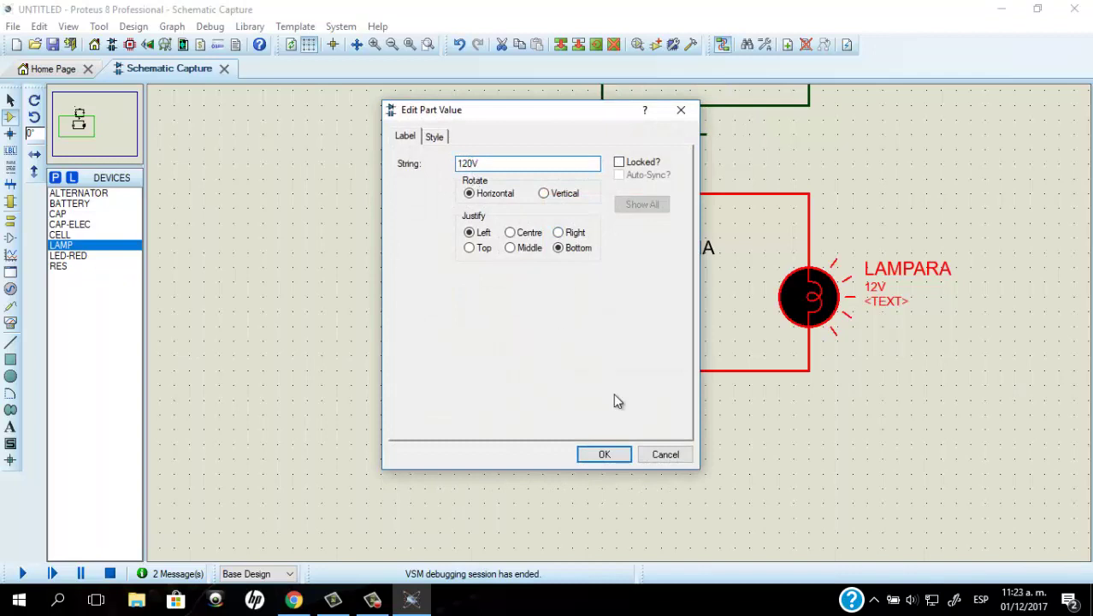
{"action": "type", "text": "120V"}
{"action": "left_click", "coordinate": [604, 455]}
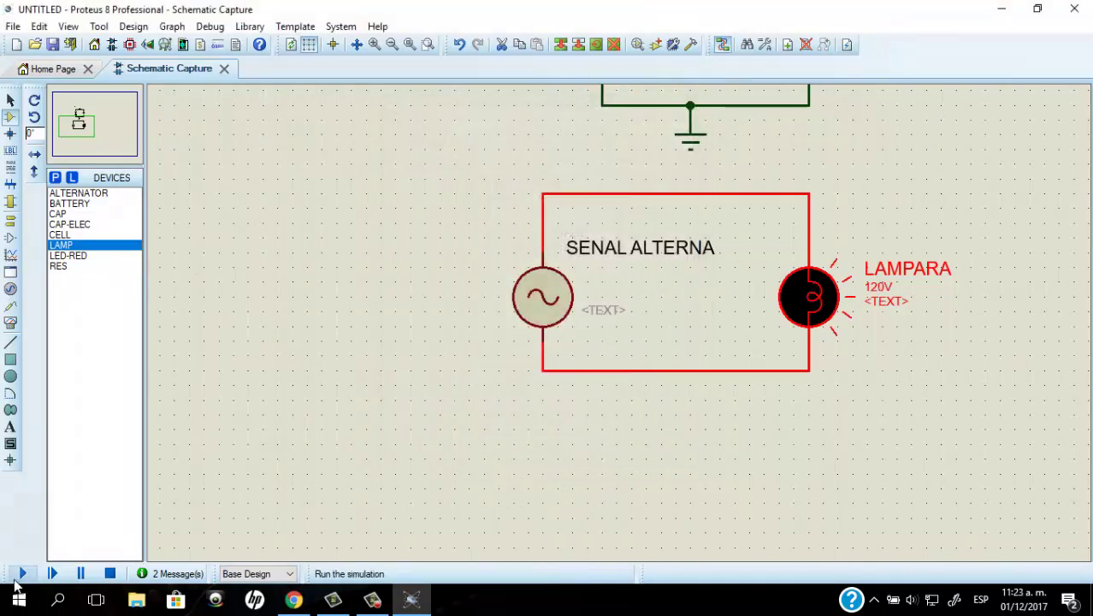
{"action": "left_click", "coordinate": [17, 575]}
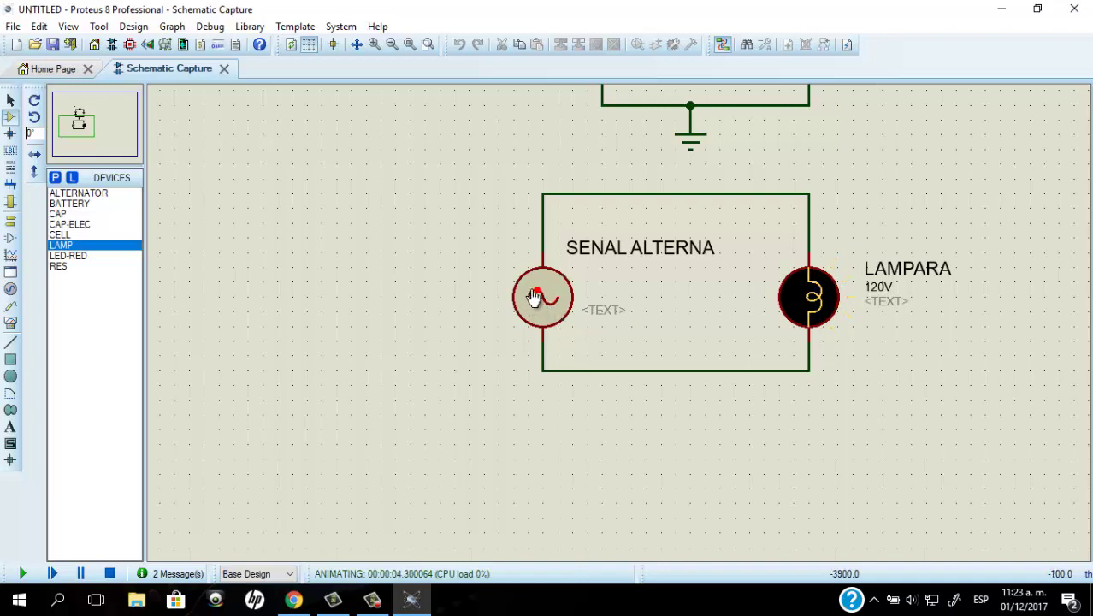
{"action": "left_click", "coordinate": [109, 574]}
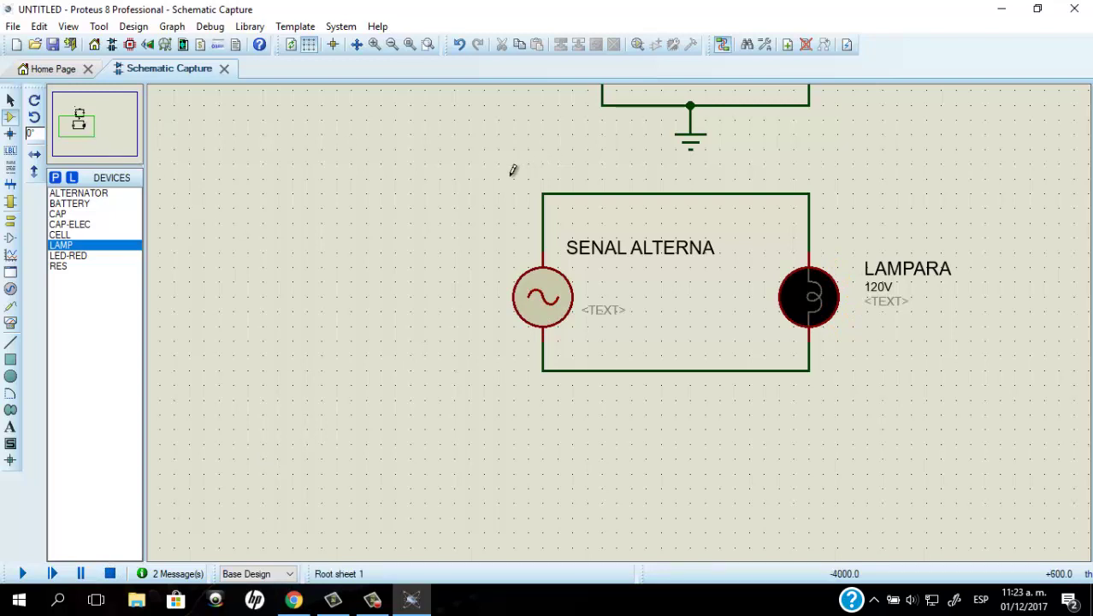
Step: Move the whole alternator and lamp circuit down to make room for a title above it
{"action": "left_click_drag", "start_coordinate": [513, 179], "coordinate": [970, 428]}
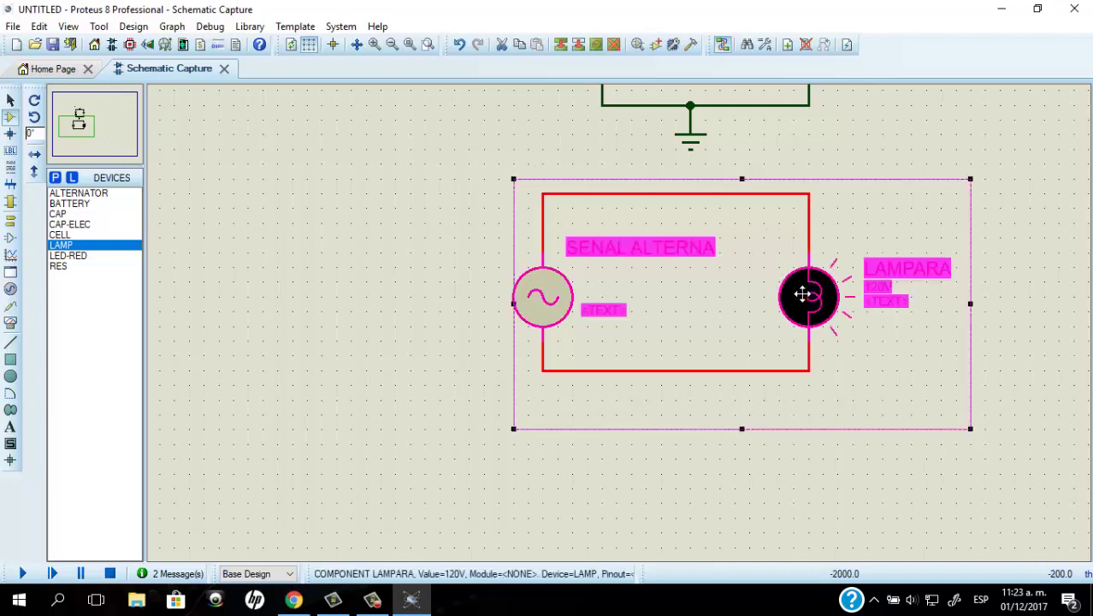
{"action": "left_click_drag", "start_coordinate": [803, 293], "coordinate": [807, 349]}
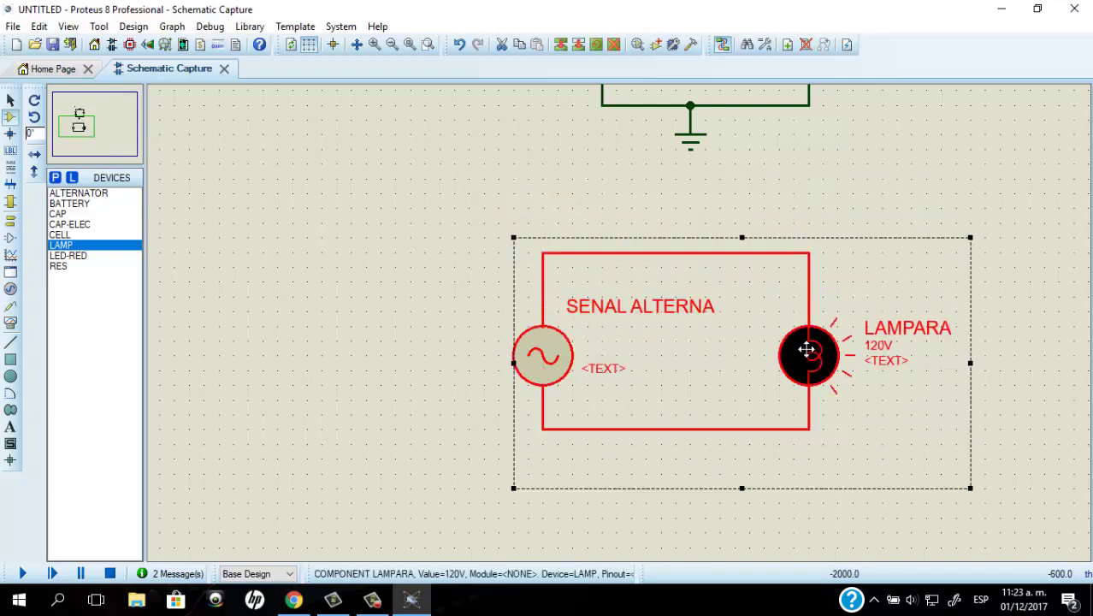
{"action": "left_click", "coordinate": [1019, 291]}
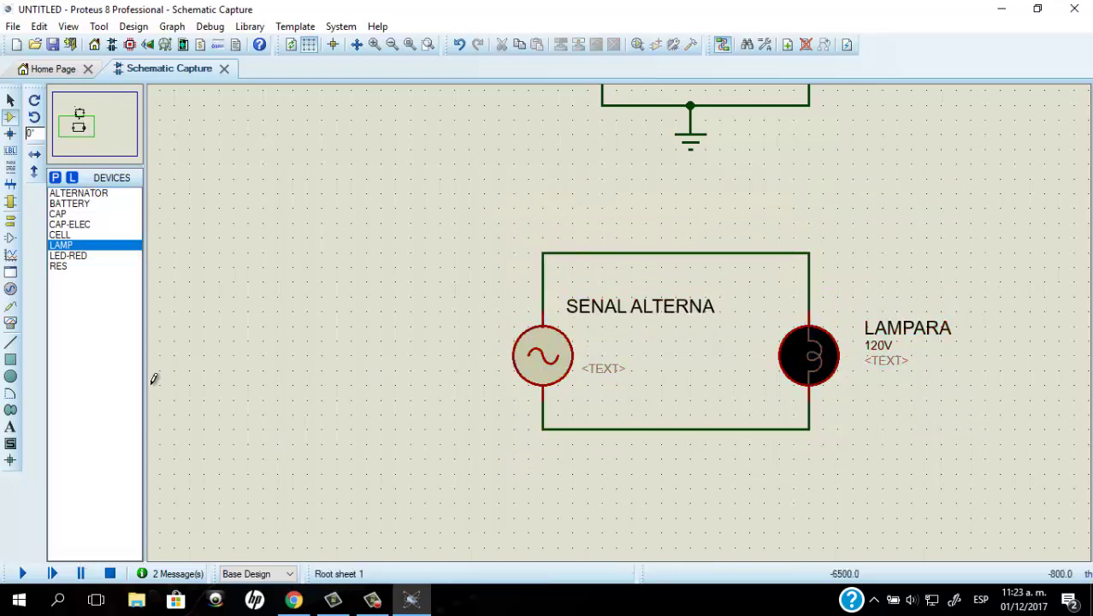
Step: Add the title text ENCENDIDO DE UN BOMBILLO above the alternator and lamp circuit, in the COMPONENT style
{"action": "left_click", "coordinate": [11, 426]}
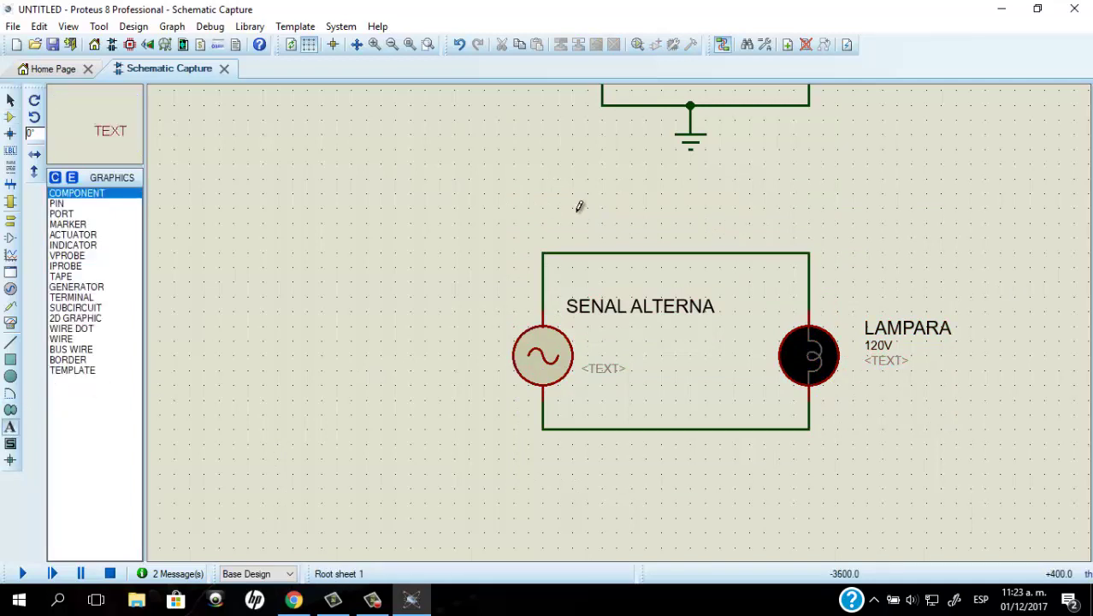
{"action": "left_click", "coordinate": [579, 206]}
{"action": "type", "text": "ence"}
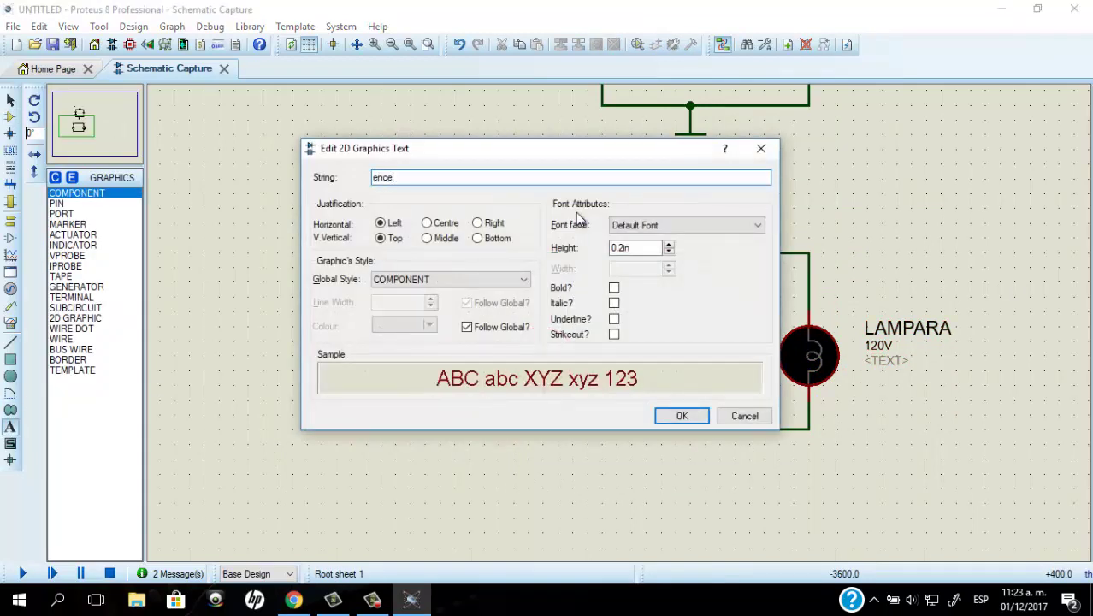
{"action": "type", "text": "ndido de"}
{"action": "key", "text": "BackSpace"}
{"action": "key", "text": "BackSpace"}
{"action": "key", "text": "BackSpace"}
{"action": "key", "text": "BackSpace"}
{"action": "key", "text": "BackSpace"}
{"action": "key", "text": "BackSpace"}
{"action": "key", "text": "BackSpace"}
{"action": "key", "text": "BackSpace"}
{"action": "key", "text": "BackSpace"}
{"action": "type", "text": "CENDIDO DE UN B"}
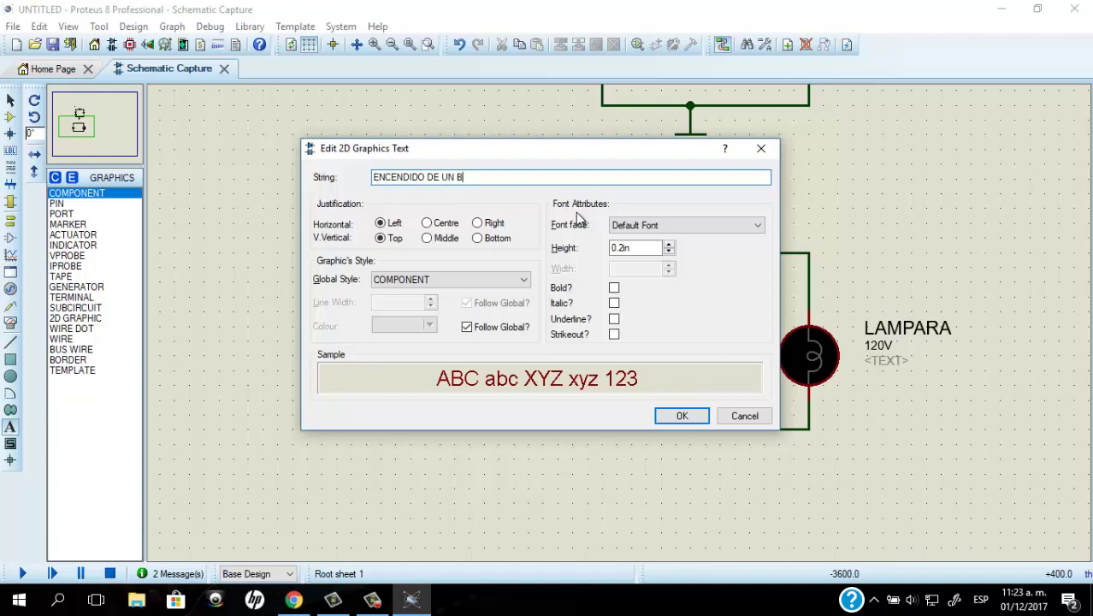
{"action": "type", "text": "OMBILLO"}
{"action": "left_click", "coordinate": [682, 416]}
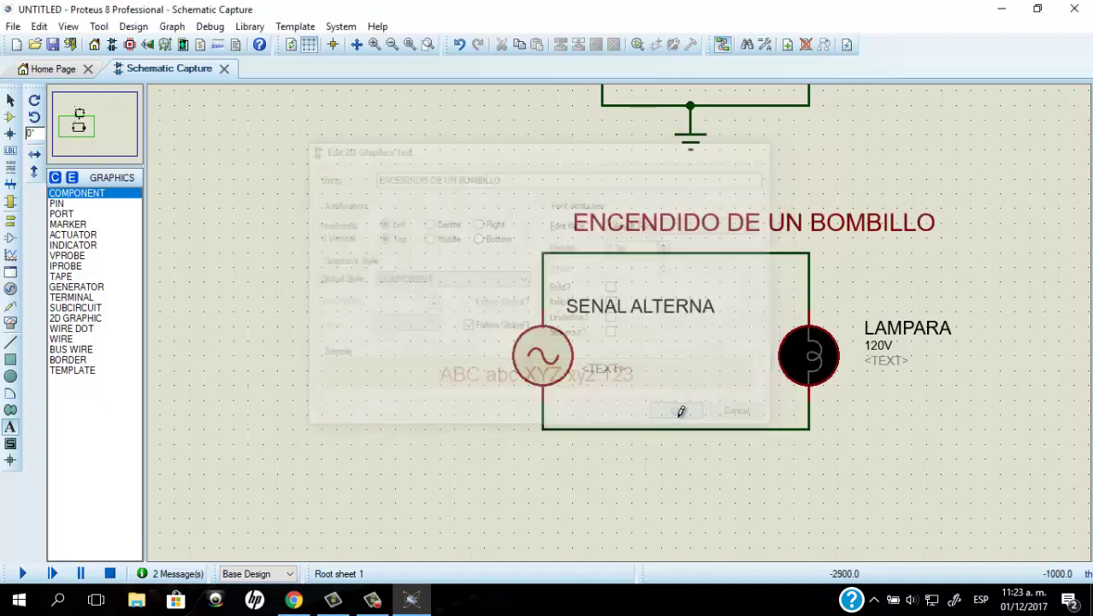
{"action": "right_click", "coordinate": [773, 225]}
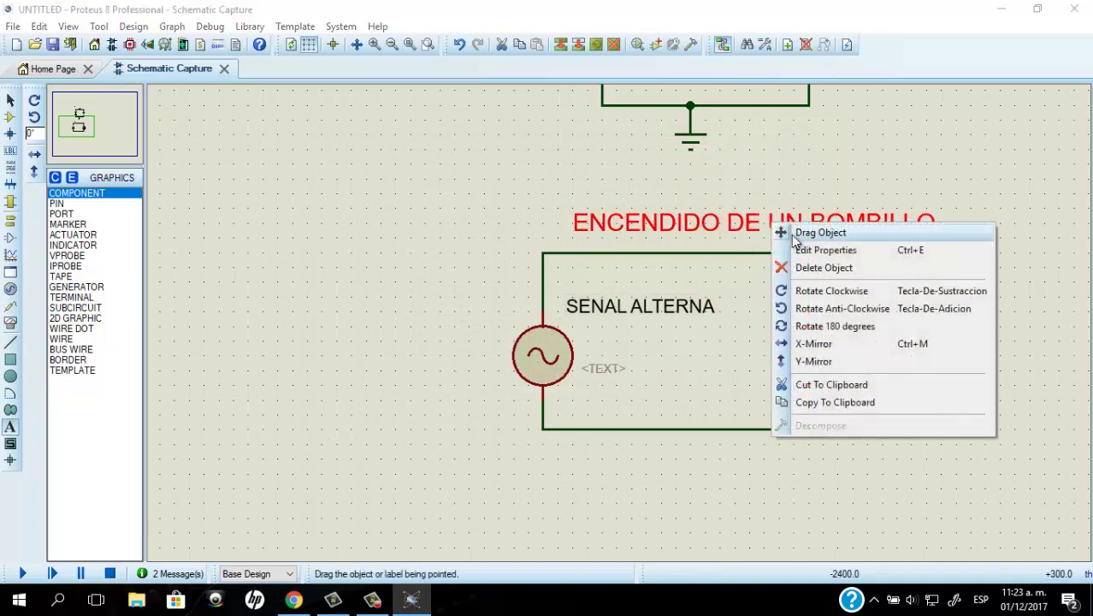
{"action": "left_click", "coordinate": [823, 249]}
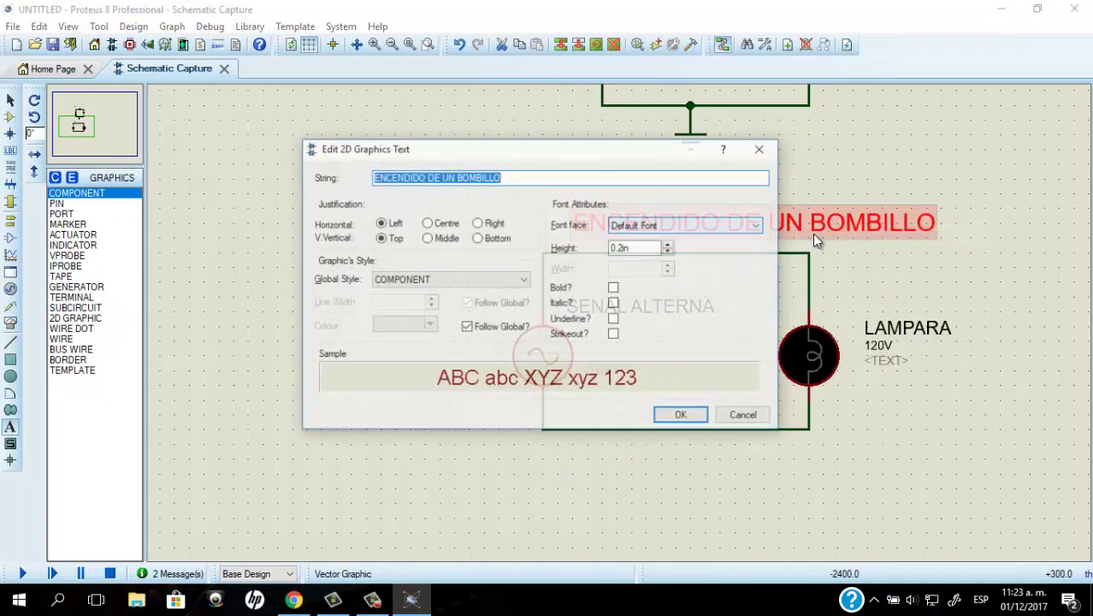
{"action": "left_click", "coordinate": [761, 148]}
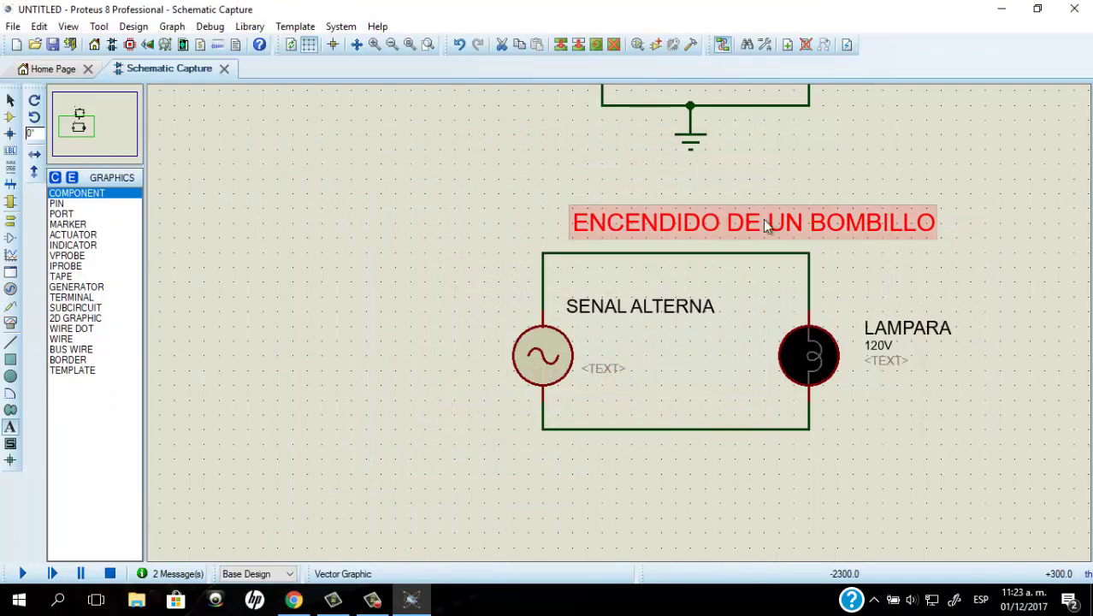
{"action": "left_click", "coordinate": [753, 222]}
{"action": "left_click", "coordinate": [761, 148]}
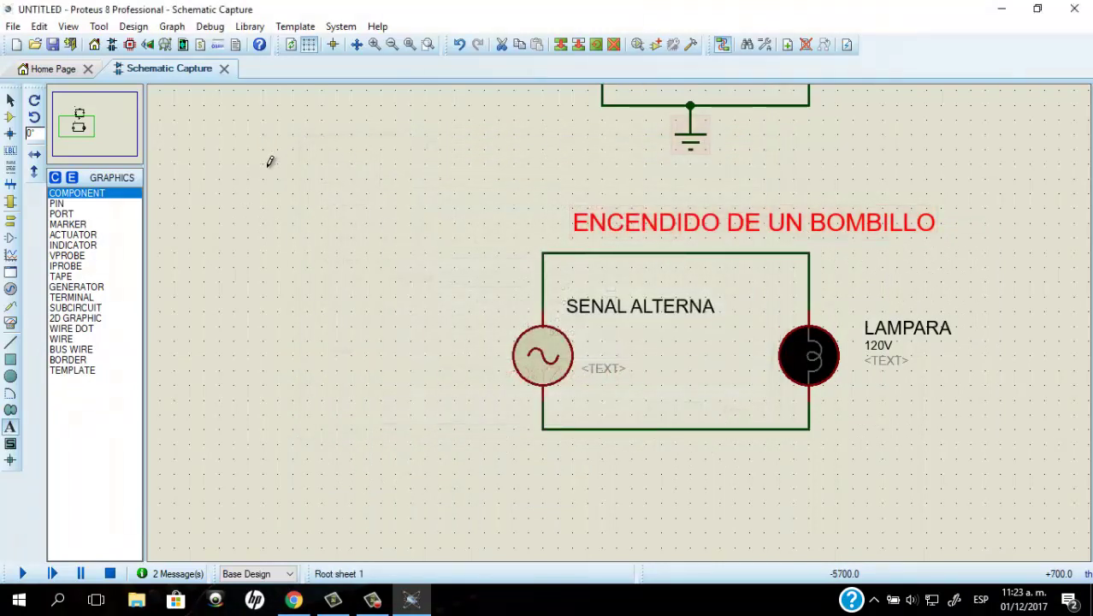
Step: Move the title ENCENDIDO DE UN BOMBILLO left so it sits centred above the circuit
{"action": "left_click", "coordinate": [15, 106]}
{"action": "left_click", "coordinate": [757, 236]}
{"action": "left_click_drag", "start_coordinate": [758, 236], "coordinate": [681, 236]}
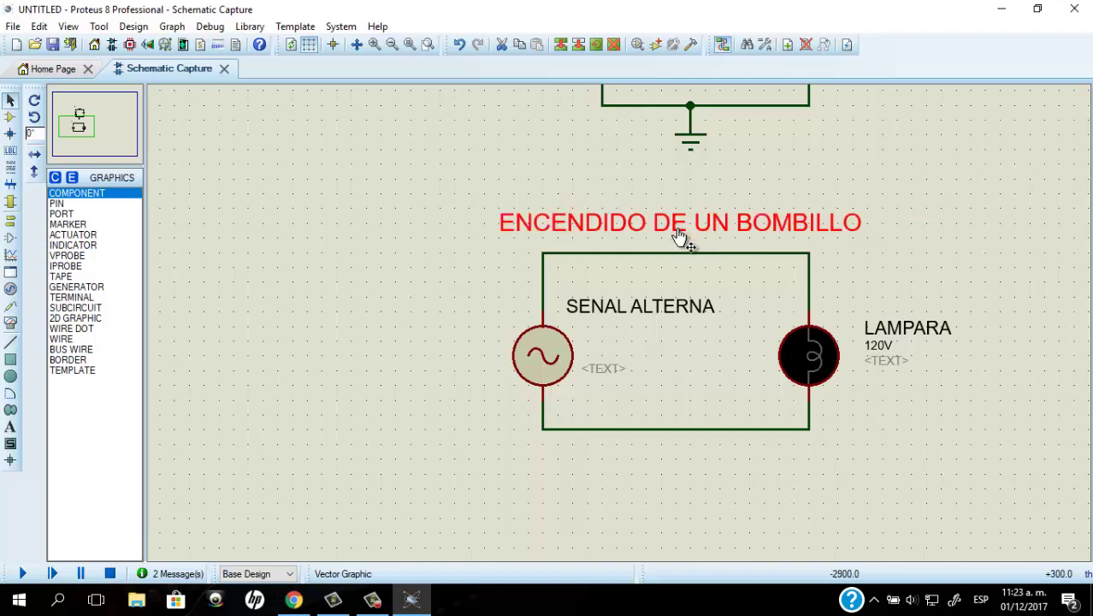
{"action": "left_click", "coordinate": [875, 214]}
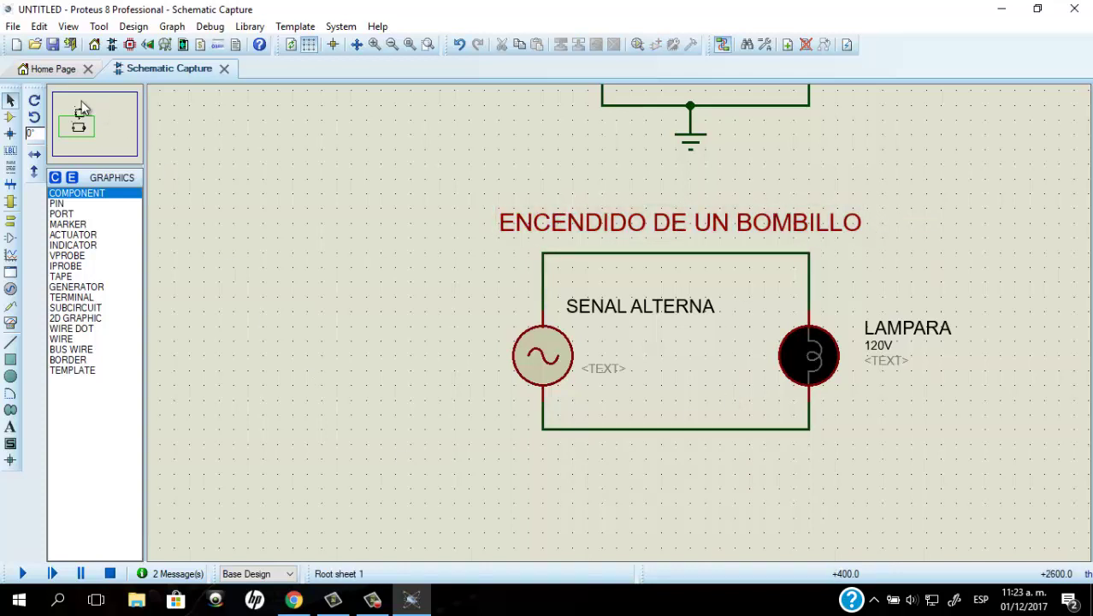
Step: Place an OSCILLOSCOPE instrument in the free space to the right of the lamp
{"action": "left_click", "coordinate": [78, 128]}
{"action": "left_click_drag", "start_coordinate": [79, 127], "coordinate": [85, 127]}
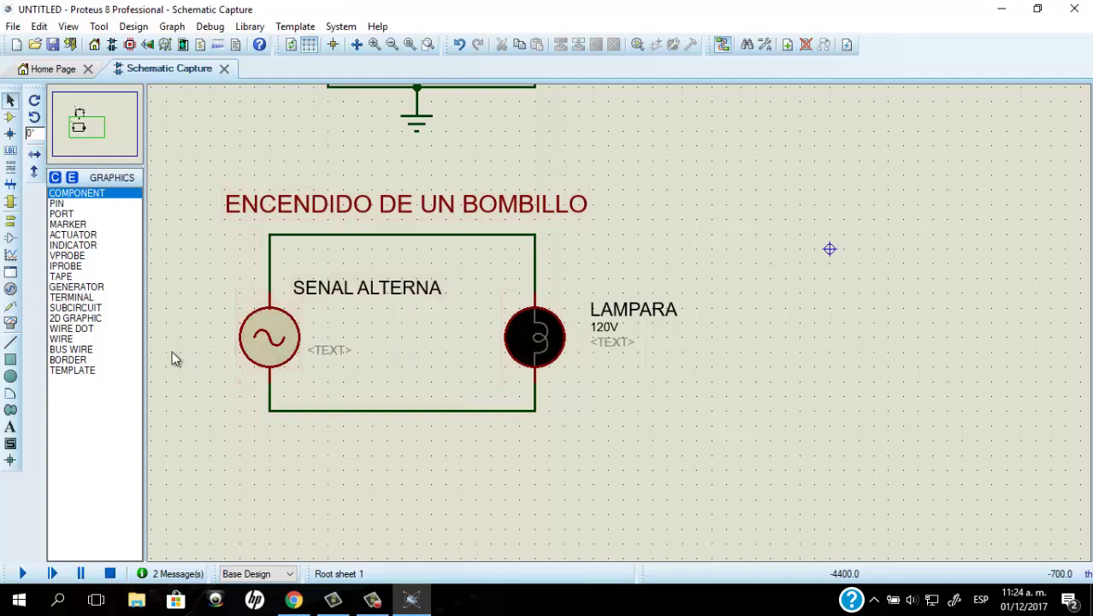
{"action": "left_click", "coordinate": [10, 324]}
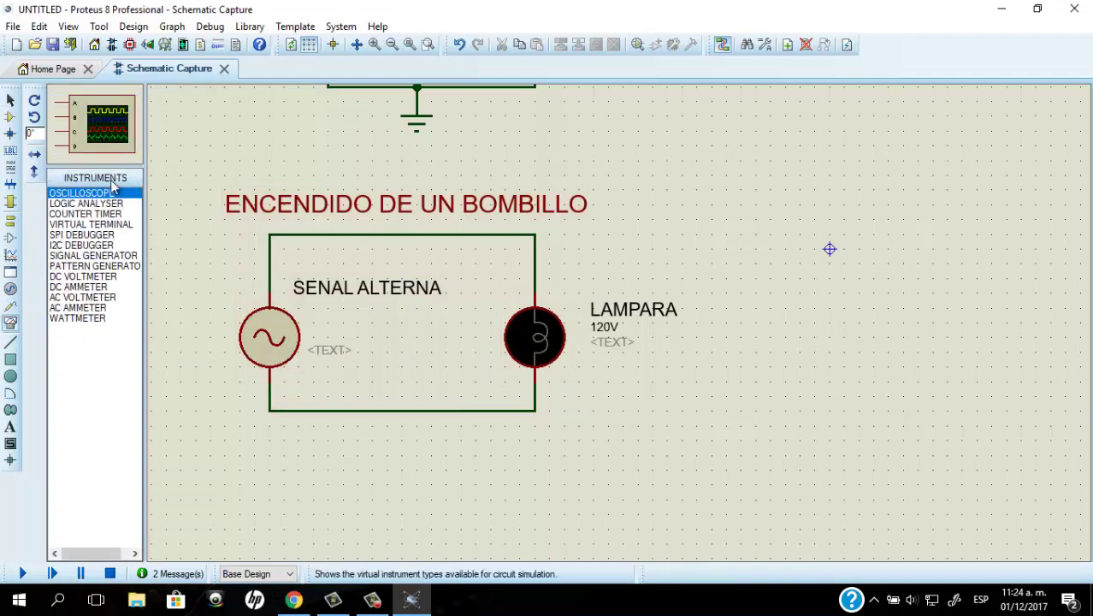
{"action": "left_click", "coordinate": [903, 249]}
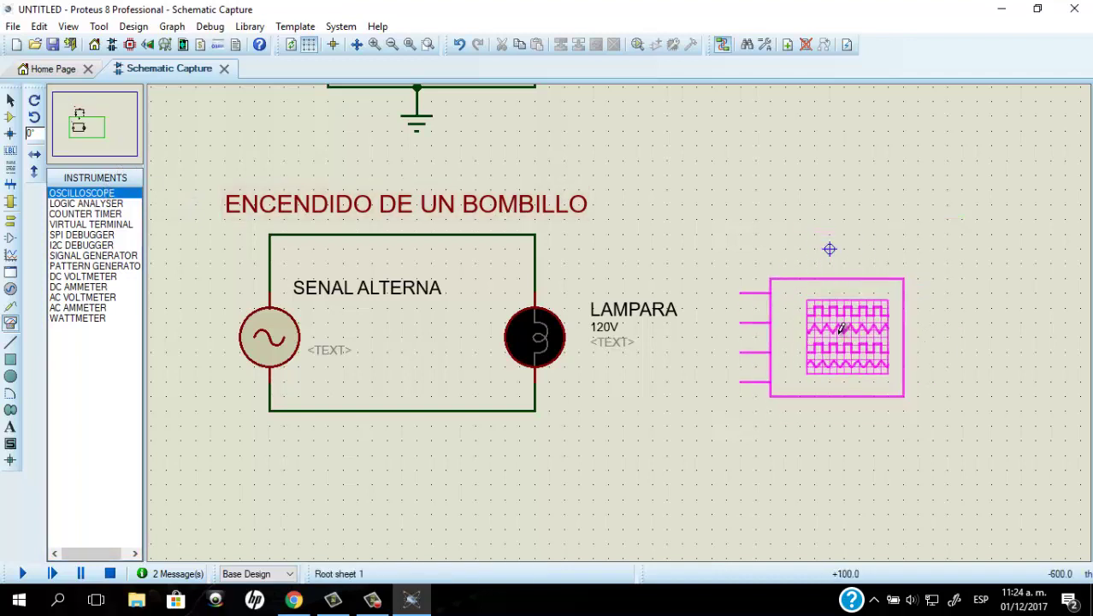
{"action": "left_click", "coordinate": [841, 330]}
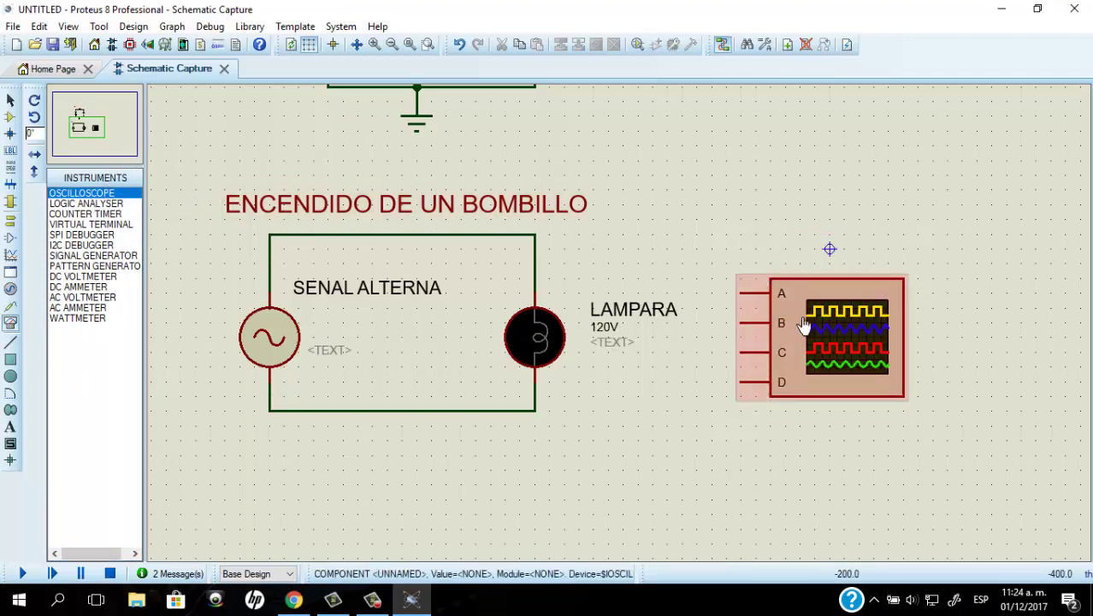
Step: Name the oscilloscope OSCILOSCOPIO and wire its channel A to the wire corner above the lamp
{"action": "double_click", "coordinate": [804, 325]}
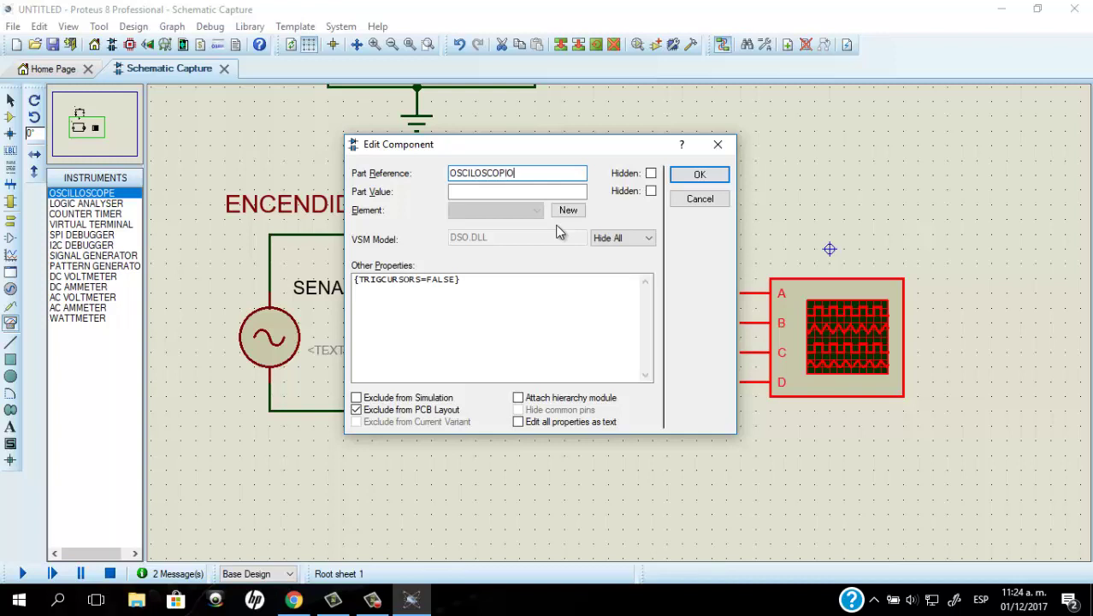
{"action": "left_click", "coordinate": [699, 174]}
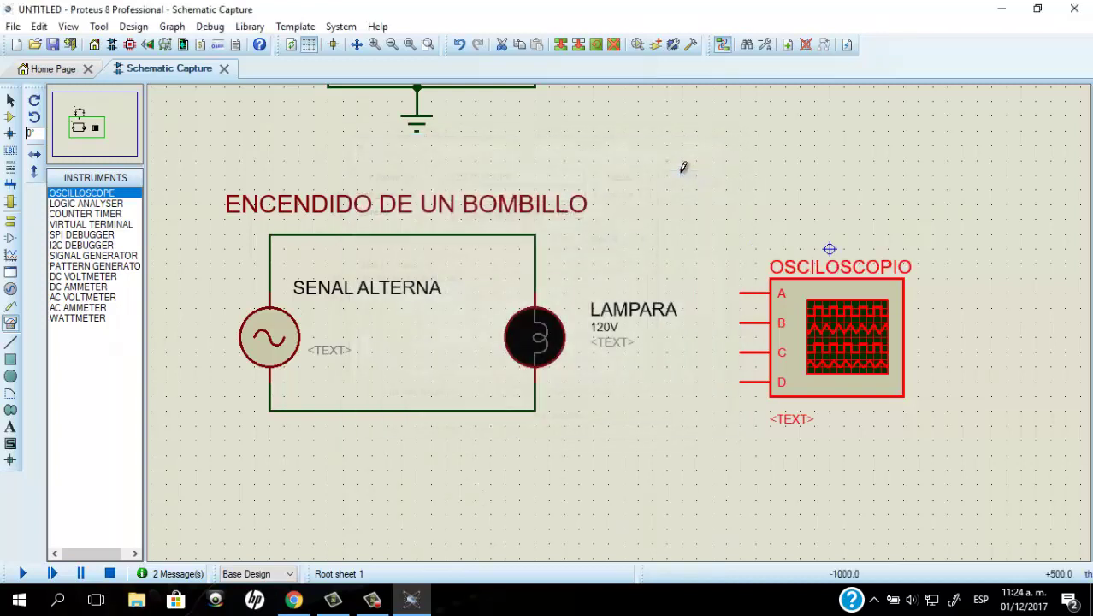
{"action": "left_click", "coordinate": [770, 188]}
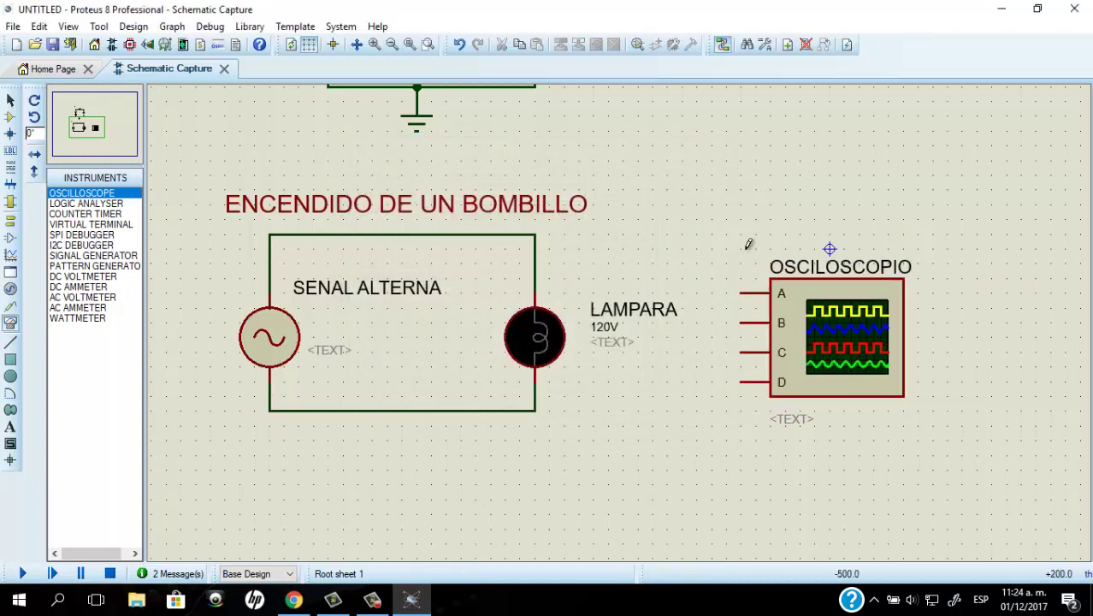
{"action": "left_click", "coordinate": [742, 291]}
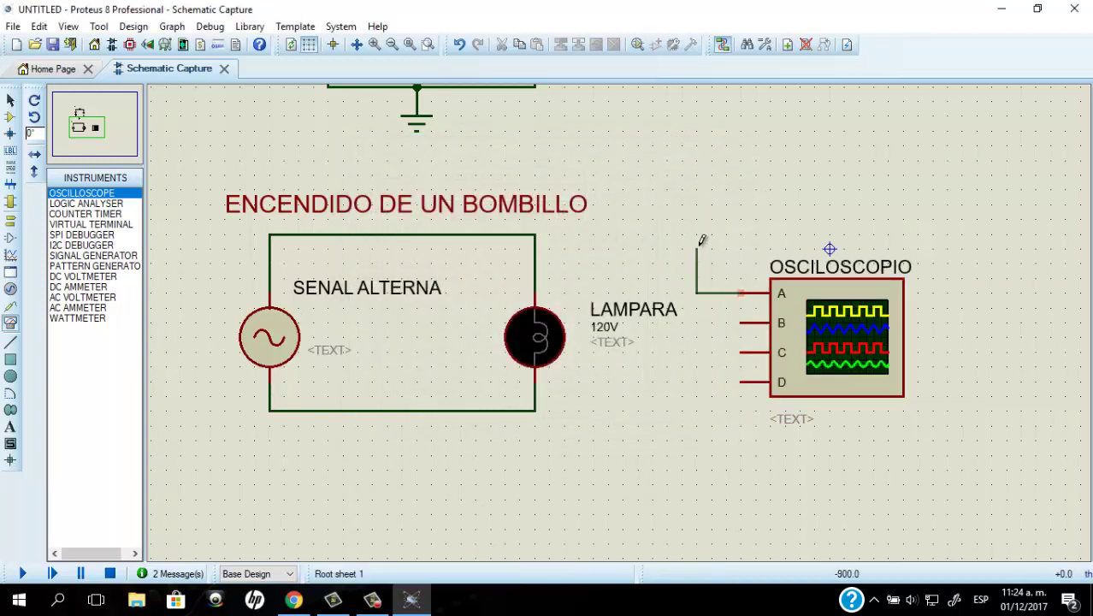
{"action": "left_click", "coordinate": [535, 235]}
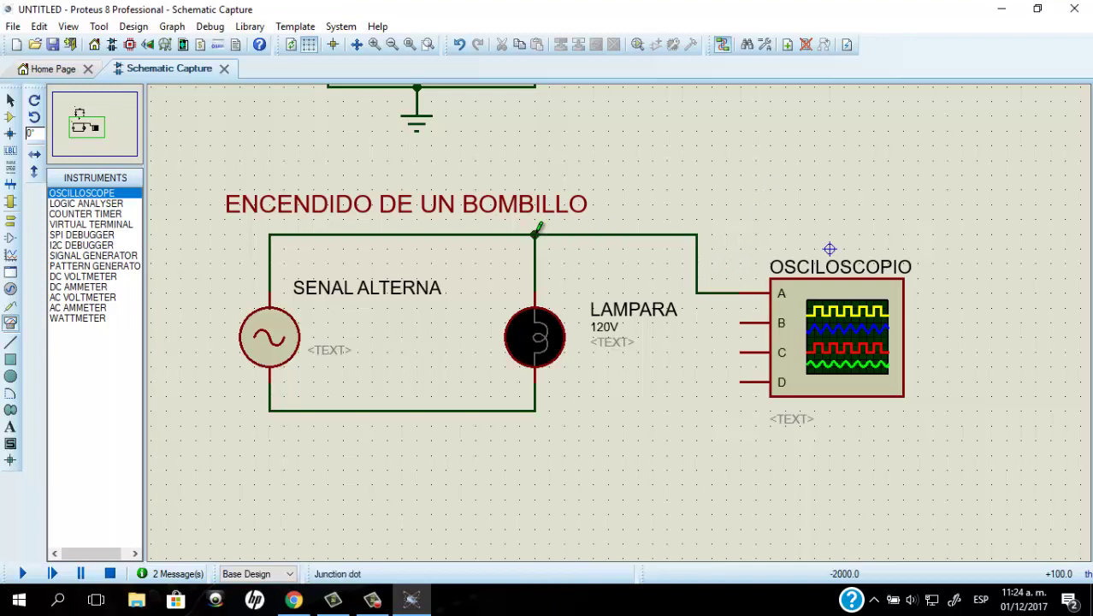
Step: Run the simulation and set the oscilloscope's channel A scale to 0.5 V and its horizontal timebase to 10 ms
{"action": "left_click", "coordinate": [25, 573]}
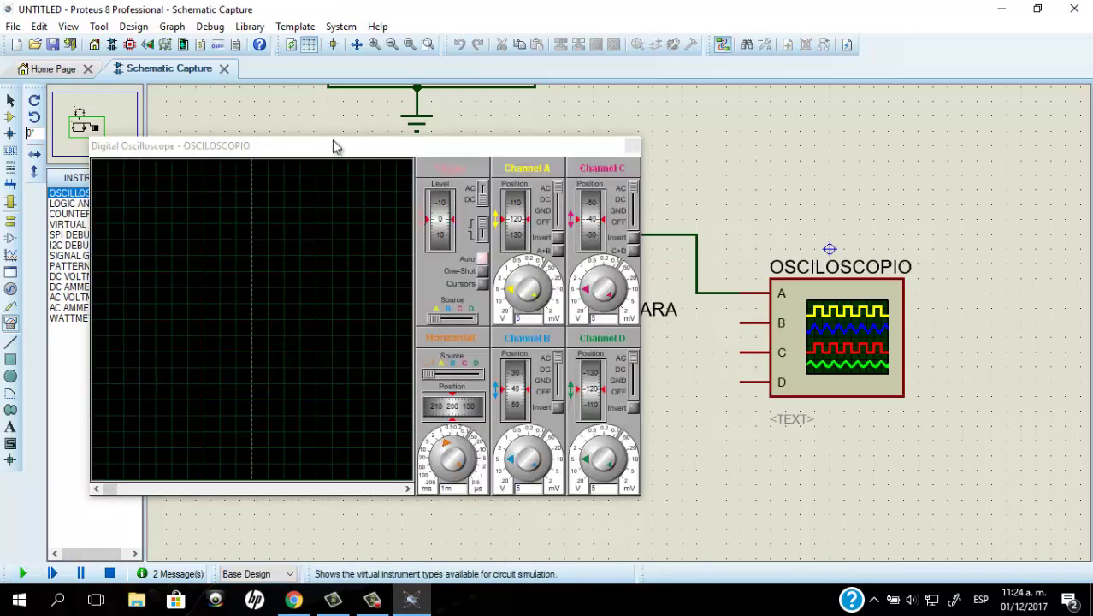
{"action": "left_click_drag", "start_coordinate": [337, 155], "coordinate": [479, 150]}
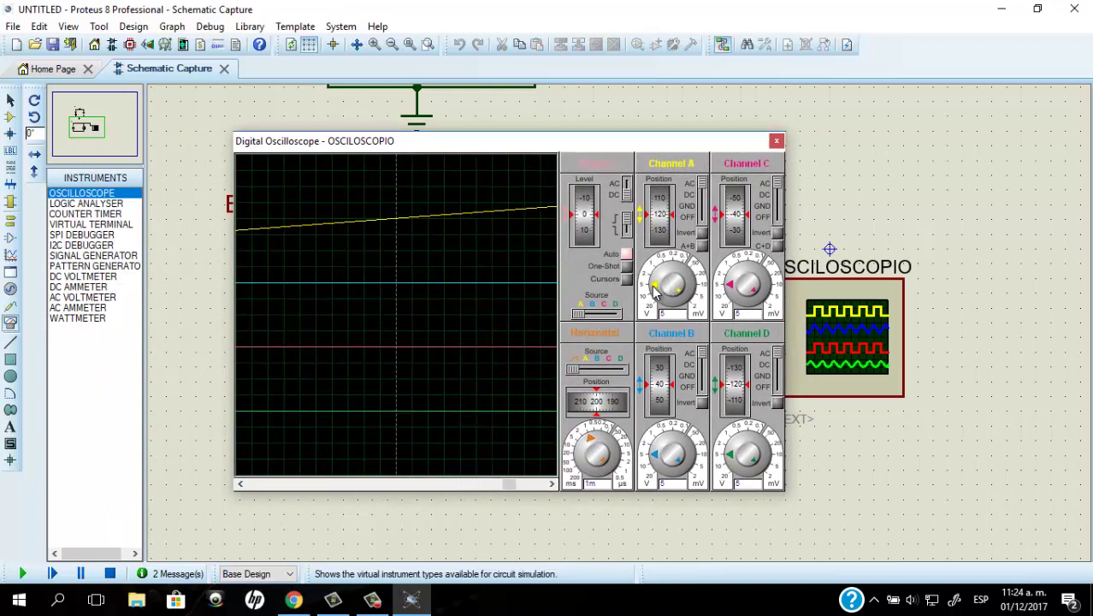
{"action": "left_click_drag", "start_coordinate": [654, 291], "coordinate": [668, 277]}
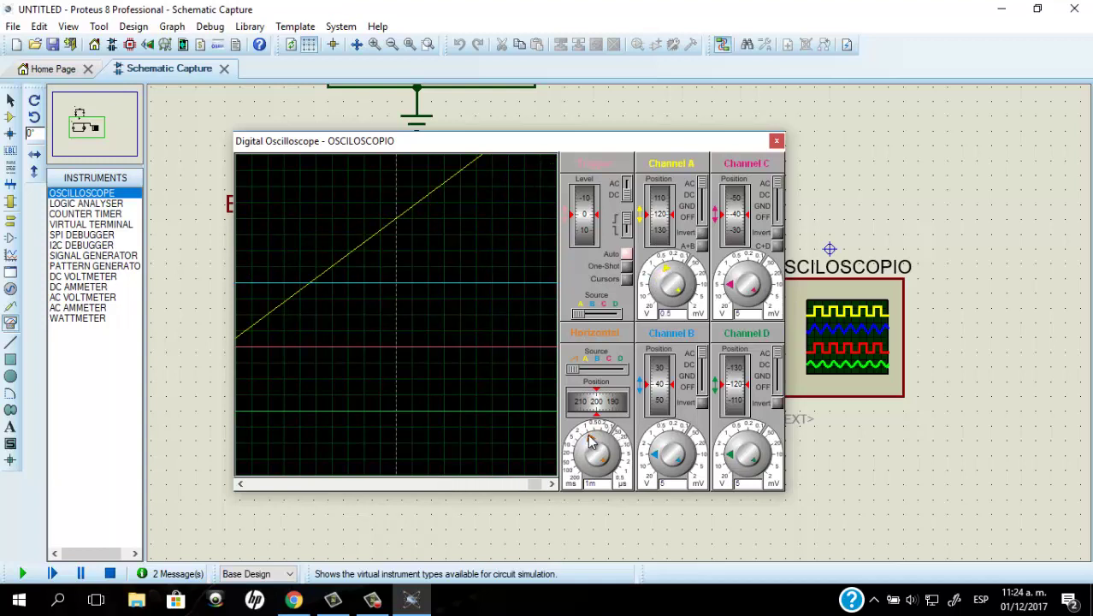
{"action": "left_click_drag", "start_coordinate": [591, 441], "coordinate": [582, 455]}
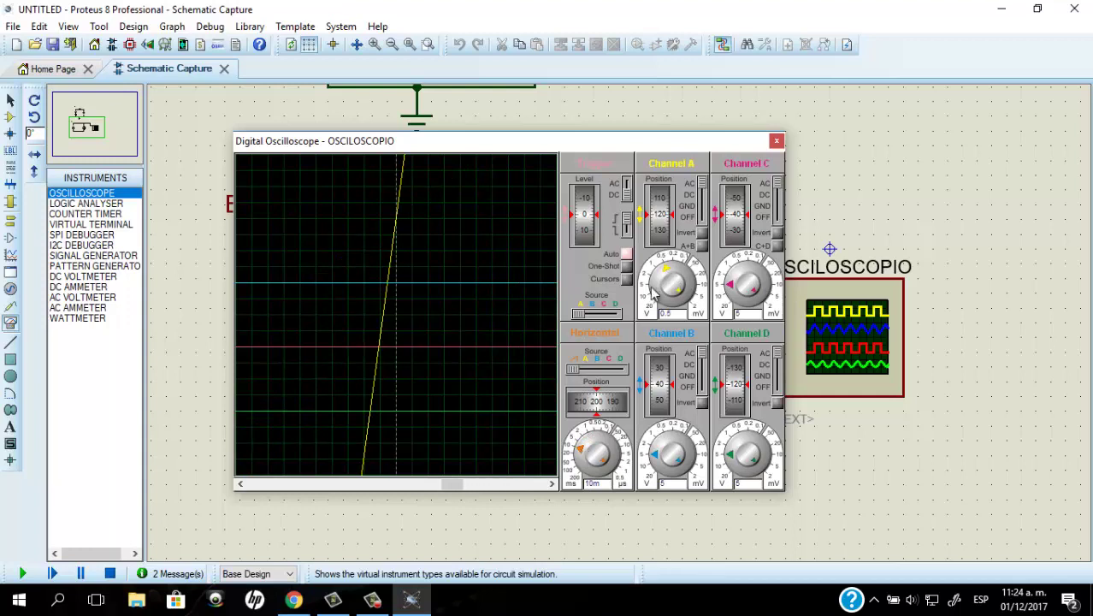
Step: Adjust the oscilloscope's channel A scale to 21 V and its horizontal timebase to 0.1 s per division
{"action": "left_click", "coordinate": [655, 289]}
{"action": "left_click", "coordinate": [658, 287]}
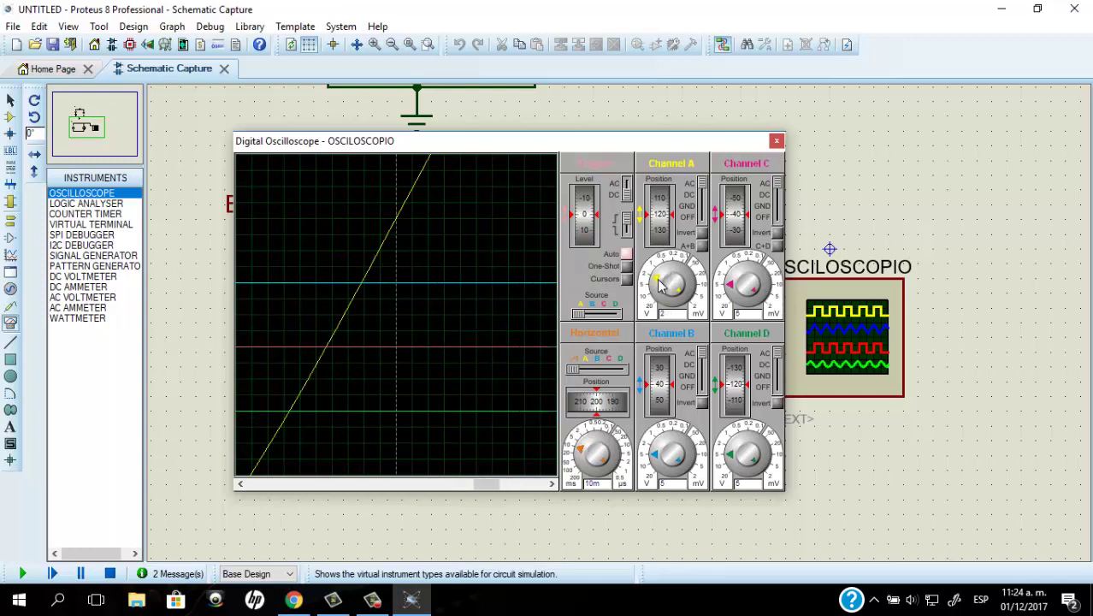
{"action": "left_click", "coordinate": [659, 288]}
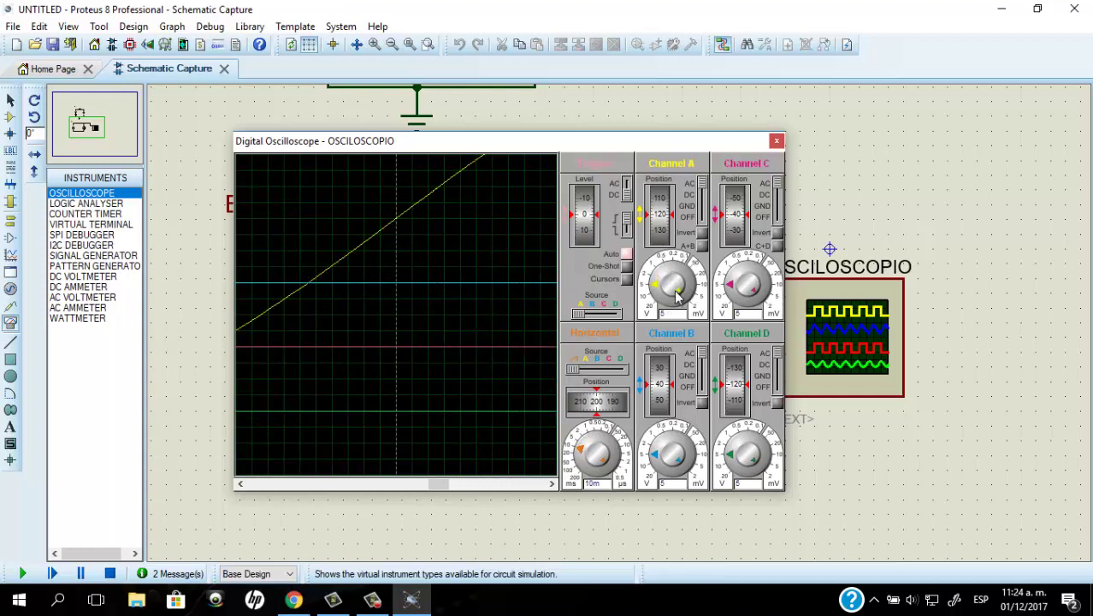
{"action": "left_click", "coordinate": [670, 289]}
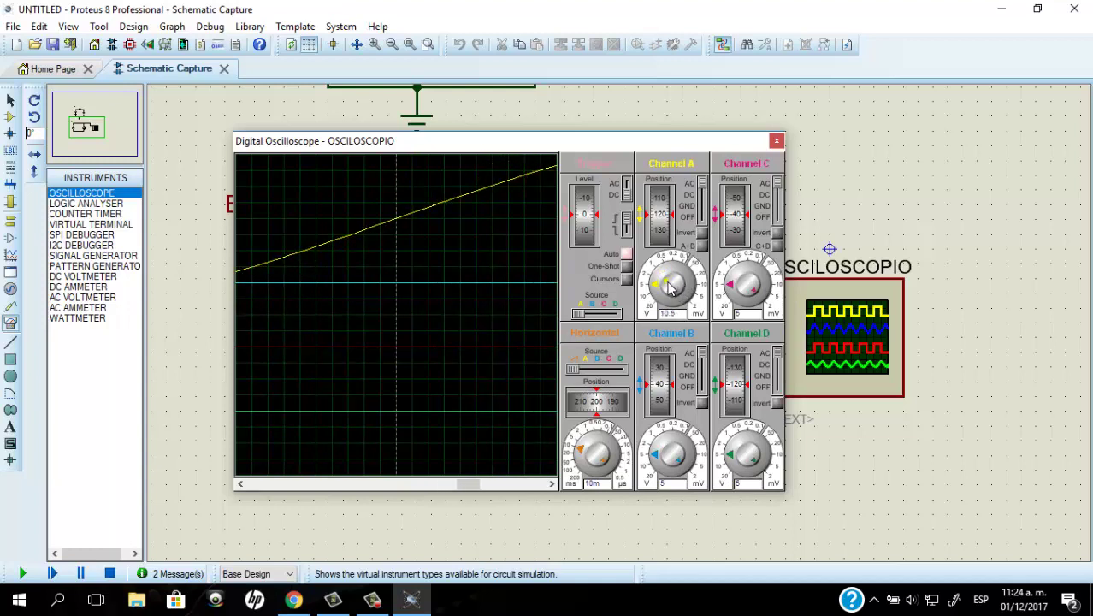
{"action": "left_click", "coordinate": [584, 462]}
{"action": "left_click", "coordinate": [585, 462]}
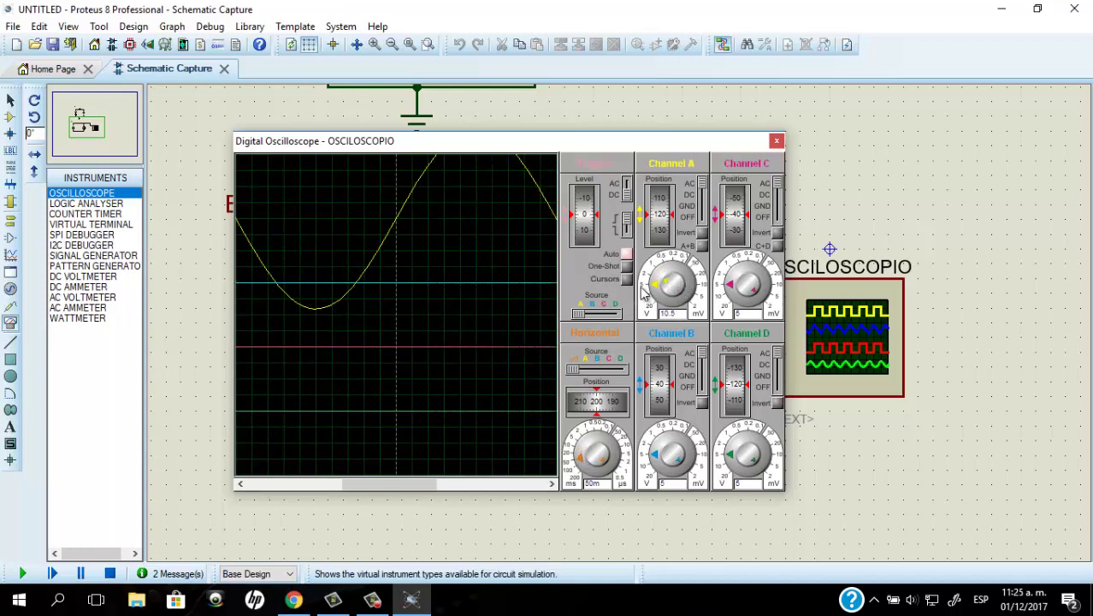
{"action": "left_click", "coordinate": [655, 291]}
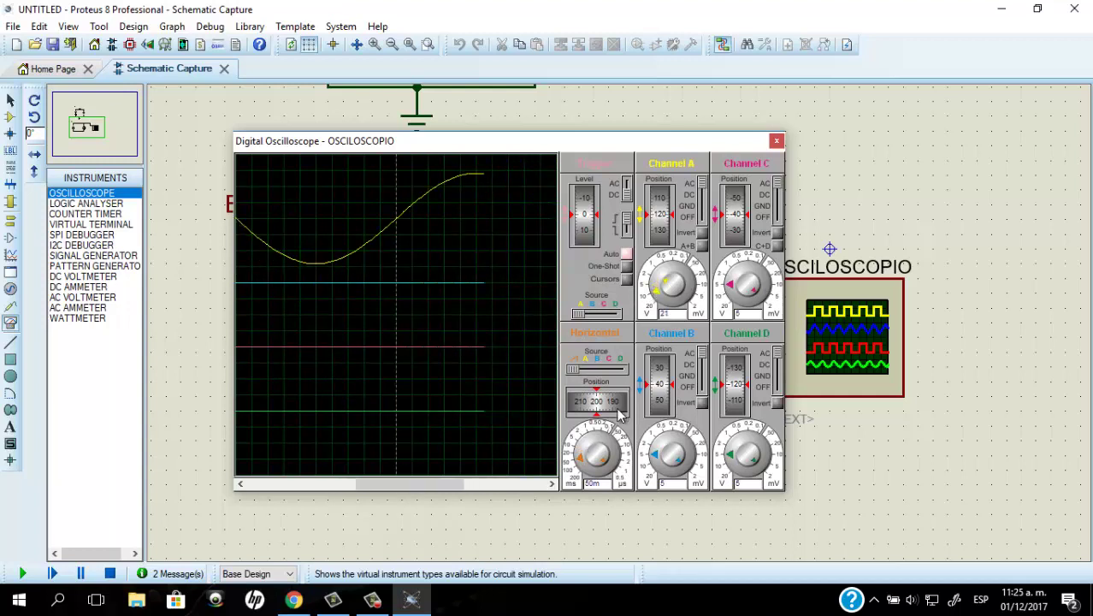
{"action": "left_click", "coordinate": [585, 460]}
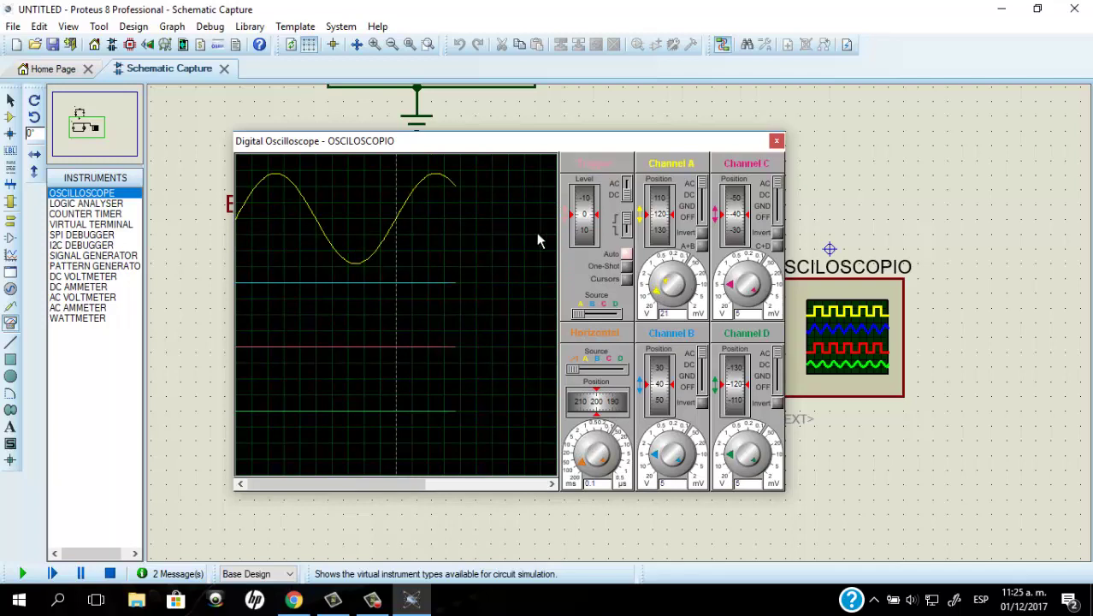
Step: Reposition the oscilloscope window to examine the running lamp and resistor circuits, and stop the simulation
{"action": "mouse_move", "coordinate": [537, 151]}
{"action": "left_mouse_down"}
{"action": "mouse_move", "coordinate": [689, 183]}
{"action": "mouse_move", "coordinate": [861, 177]}
{"action": "mouse_move", "coordinate": [936, 289]}
{"action": "mouse_move", "coordinate": [937, 214]}
{"action": "left_mouse_up"}
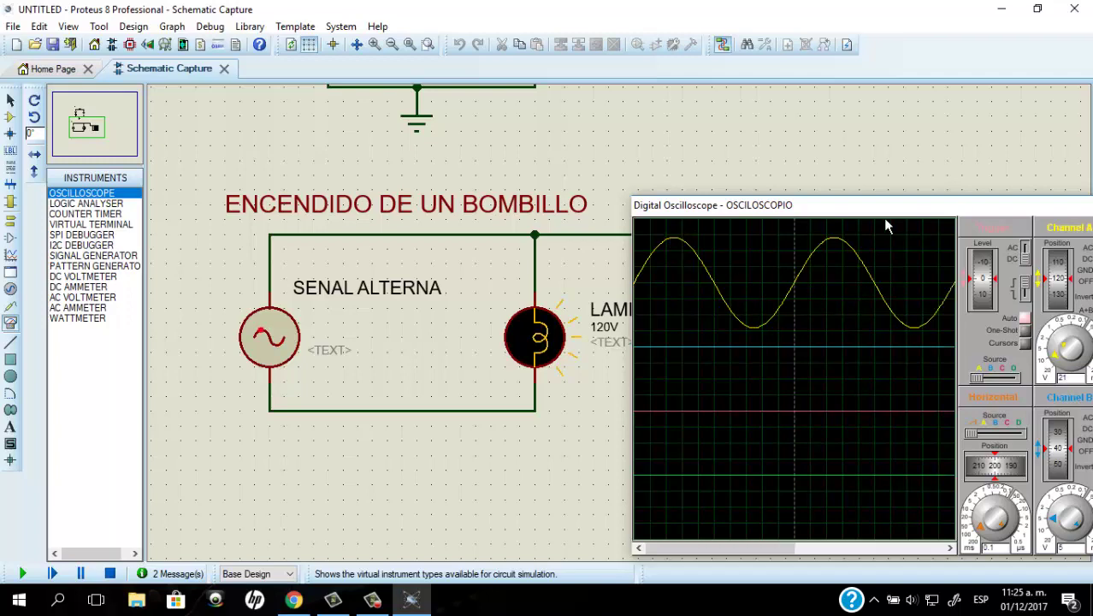
{"action": "left_click_drag", "start_coordinate": [919, 199], "coordinate": [670, 169]}
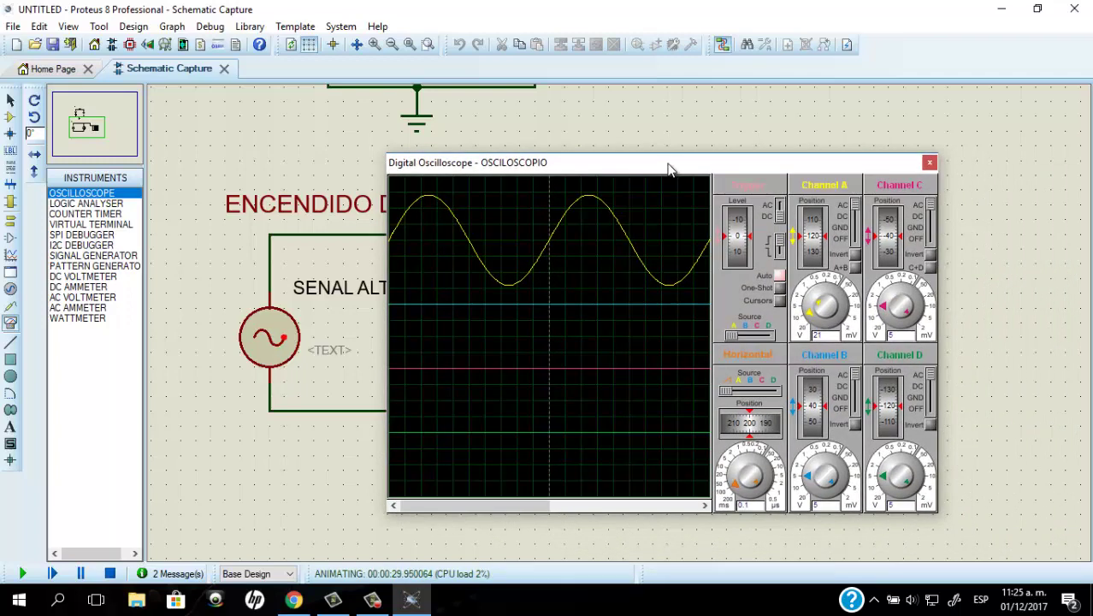
{"action": "left_click_drag", "start_coordinate": [604, 173], "coordinate": [450, 163]}
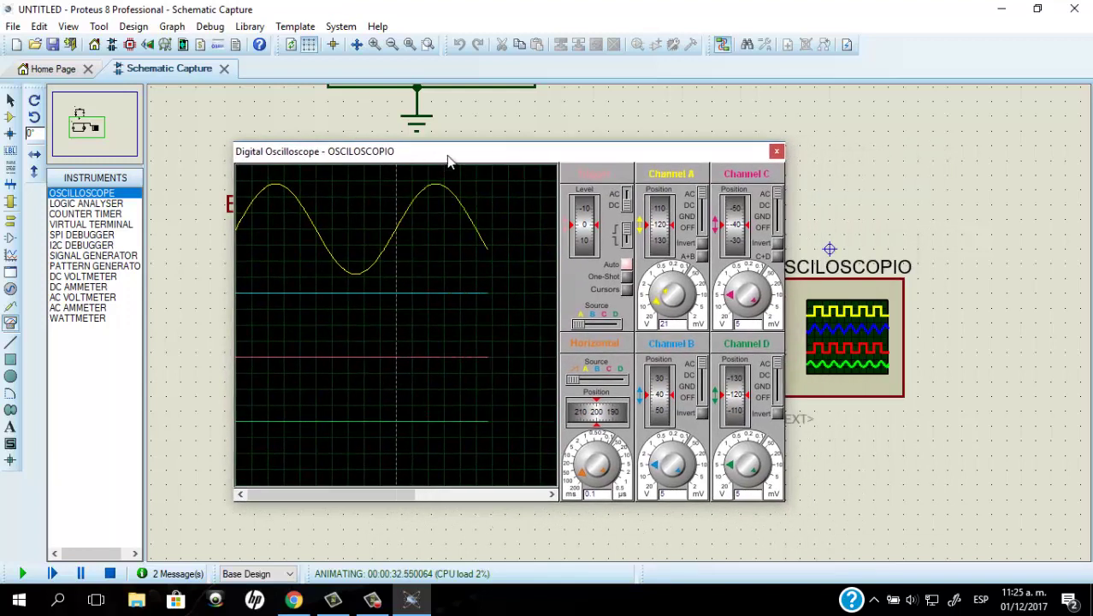
{"action": "left_click_drag", "start_coordinate": [99, 138], "coordinate": [83, 117]}
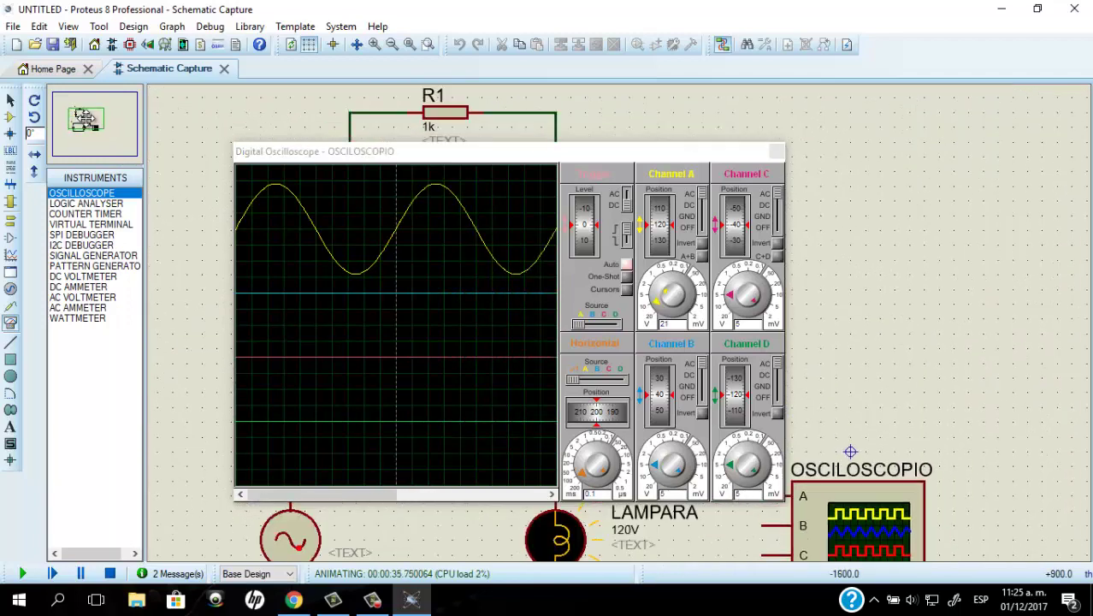
{"action": "left_click_drag", "start_coordinate": [408, 155], "coordinate": [493, 161]}
{"action": "left_click_drag", "start_coordinate": [84, 120], "coordinate": [85, 126]}
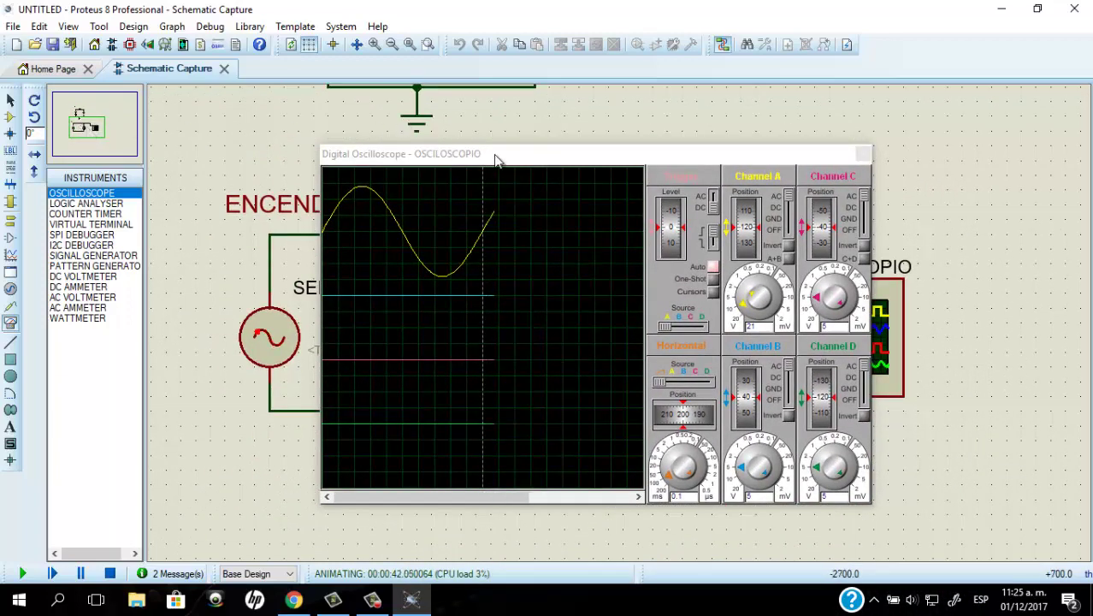
{"action": "left_click_drag", "start_coordinate": [504, 161], "coordinate": [465, 172]}
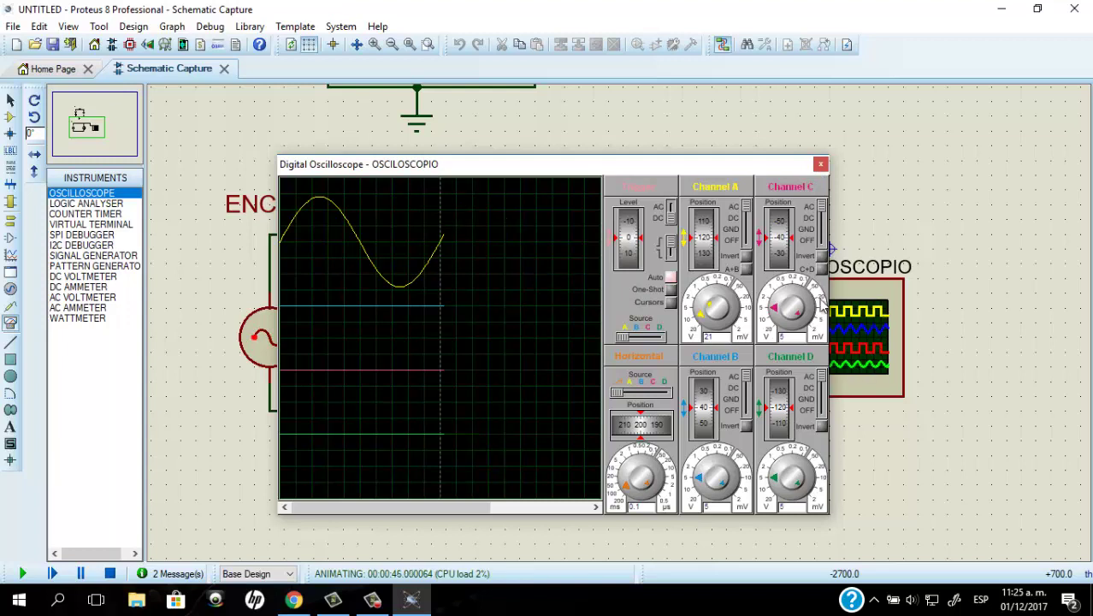
{"action": "left_click", "coordinate": [109, 574]}
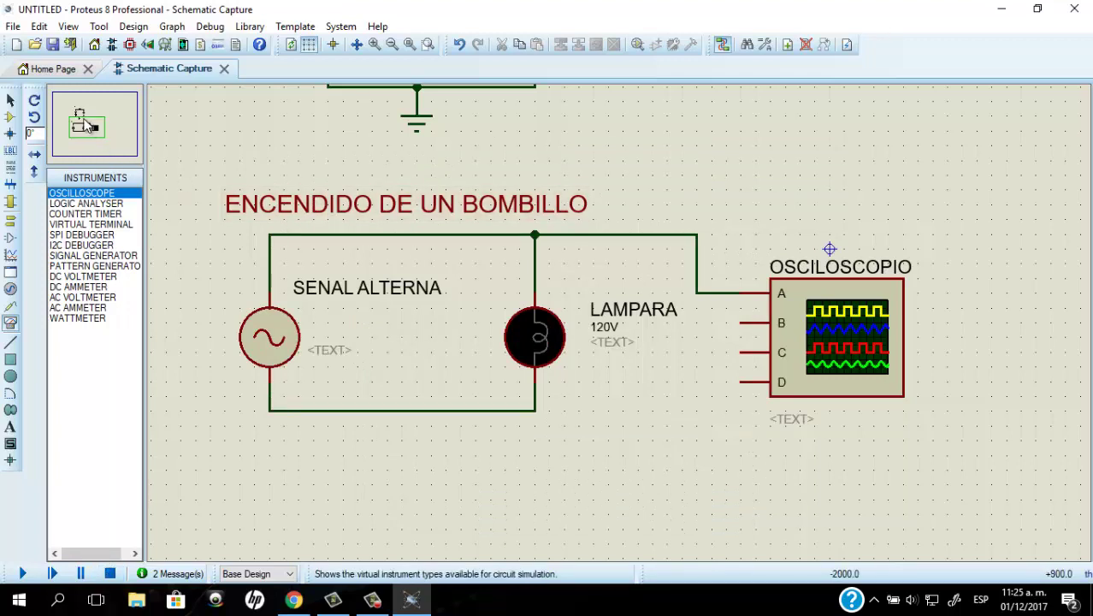
Step: Examine the symbols of the available signal generator types, including SINE, PULSE, EXP, SFFM, AUDIO and DSTATE
{"action": "mouse_move", "coordinate": [88, 126]}
{"action": "left_mouse_down"}
{"action": "mouse_move", "coordinate": [83, 115]}
{"action": "mouse_move", "coordinate": [85, 143]}
{"action": "mouse_move", "coordinate": [141, 141]}
{"action": "mouse_move", "coordinate": [86, 137]}
{"action": "left_mouse_up"}
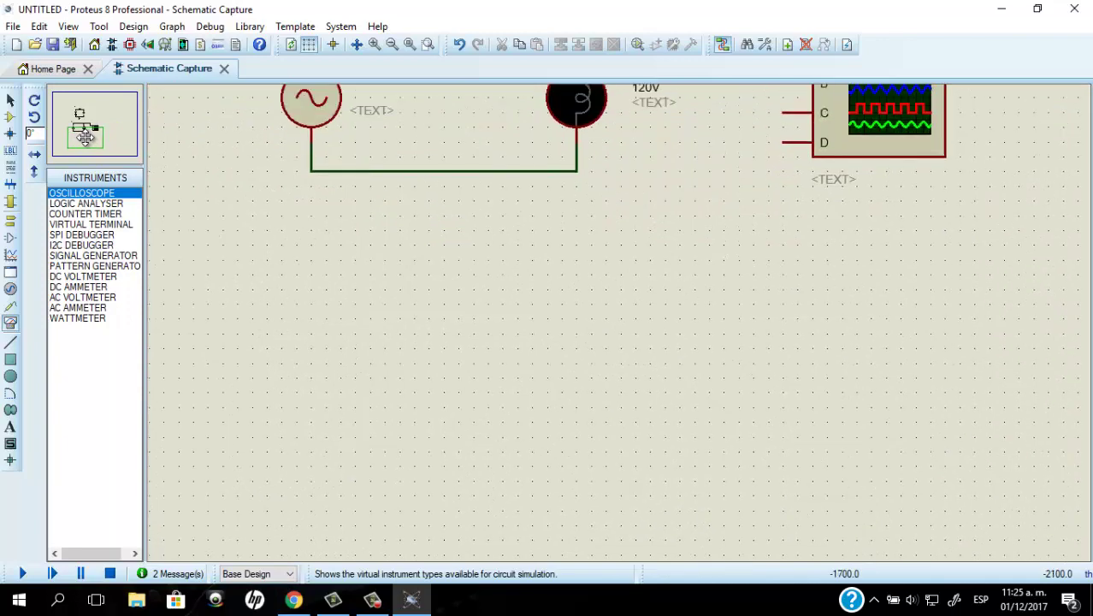
{"action": "left_click", "coordinate": [85, 137]}
{"action": "left_click", "coordinate": [86, 141]}
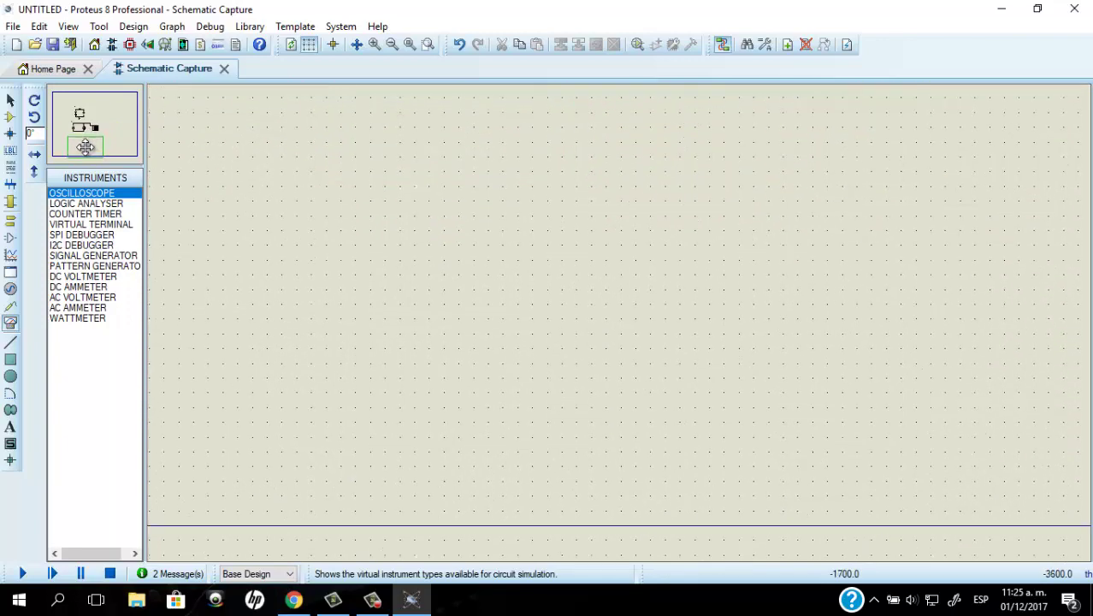
{"action": "left_click_drag", "start_coordinate": [85, 143], "coordinate": [85, 141]}
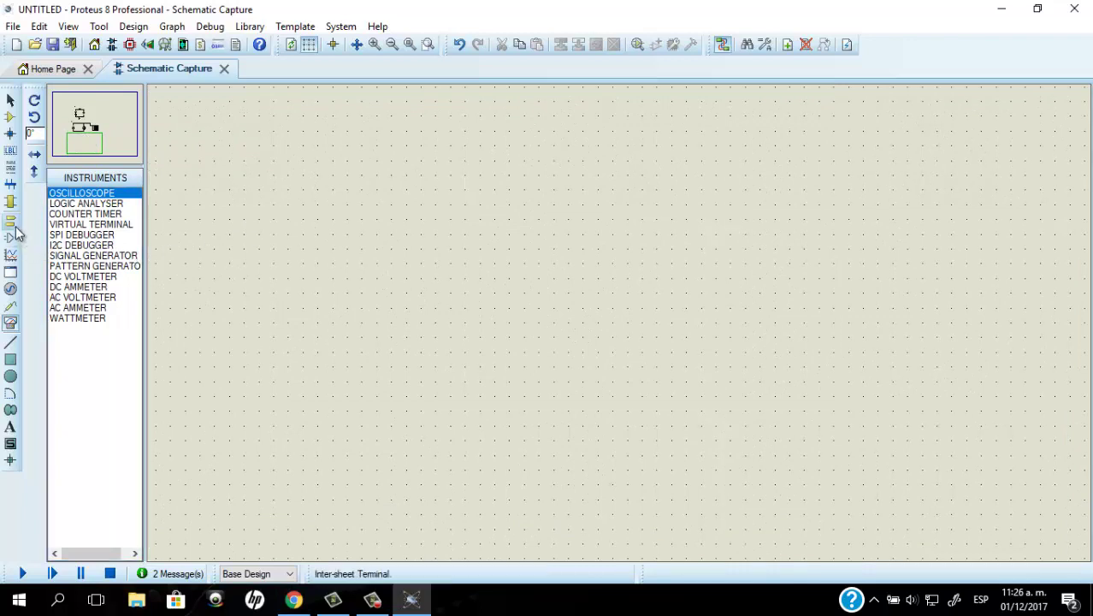
{"action": "left_click", "coordinate": [10, 292]}
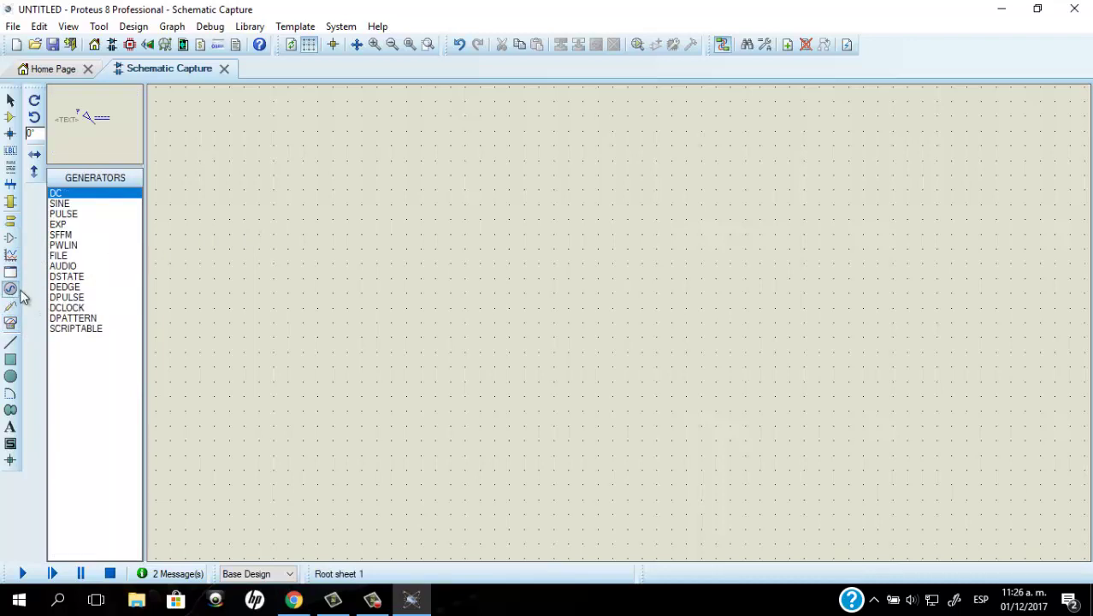
{"action": "left_click", "coordinate": [72, 215]}
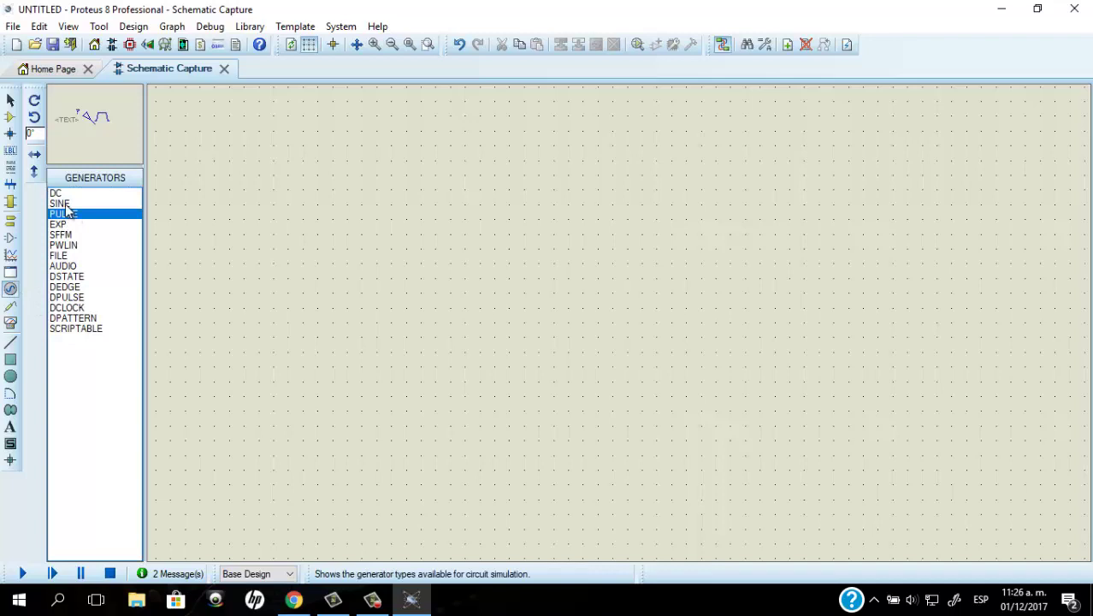
{"action": "left_click", "coordinate": [61, 205]}
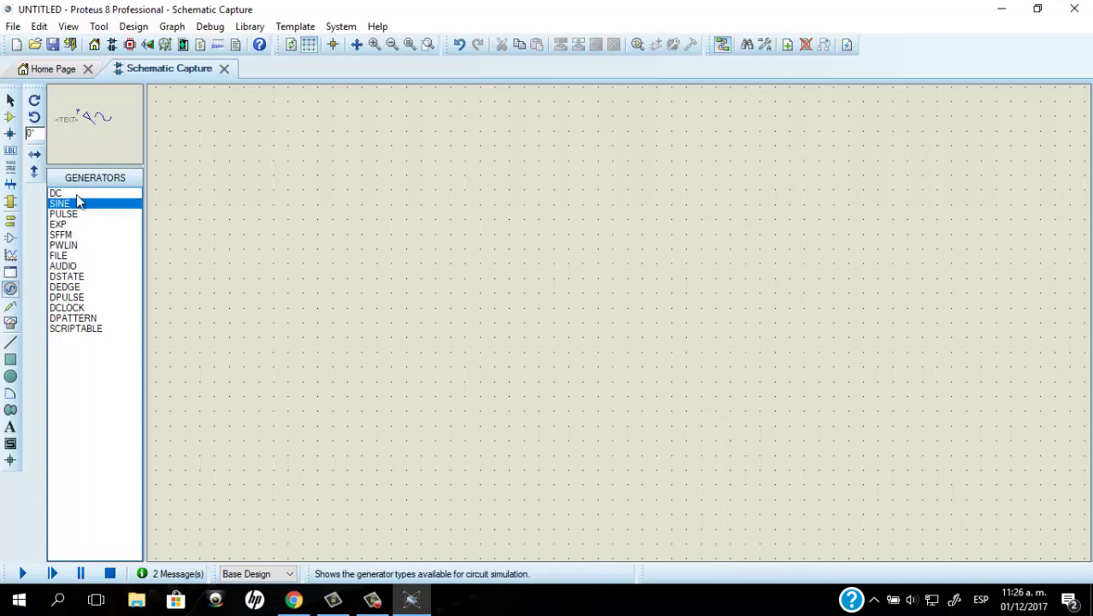
{"action": "left_click", "coordinate": [72, 218]}
{"action": "left_click", "coordinate": [62, 225]}
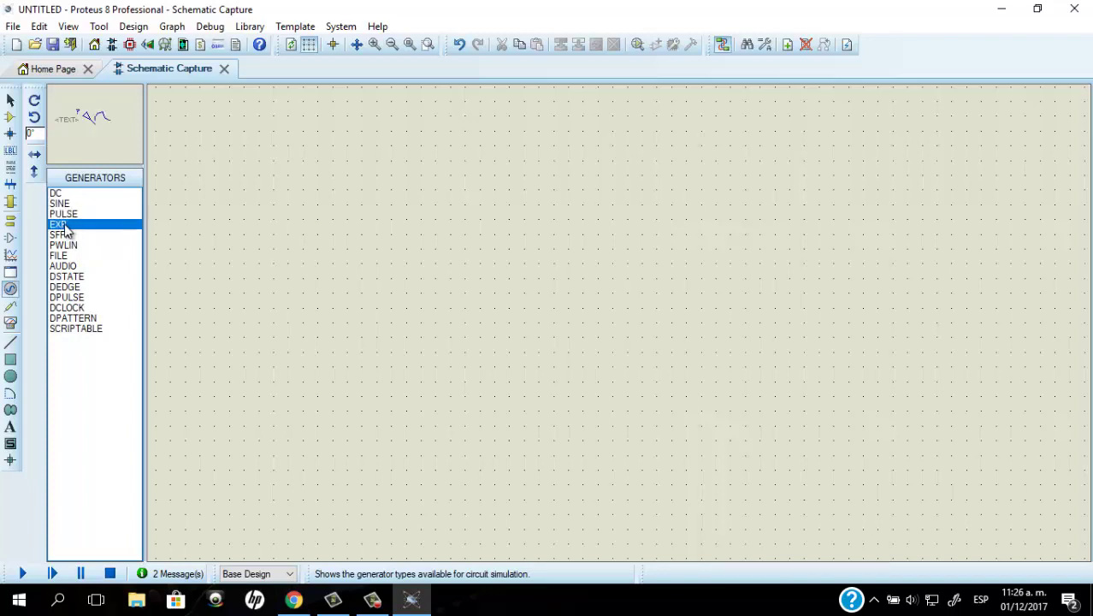
{"action": "left_click", "coordinate": [64, 235]}
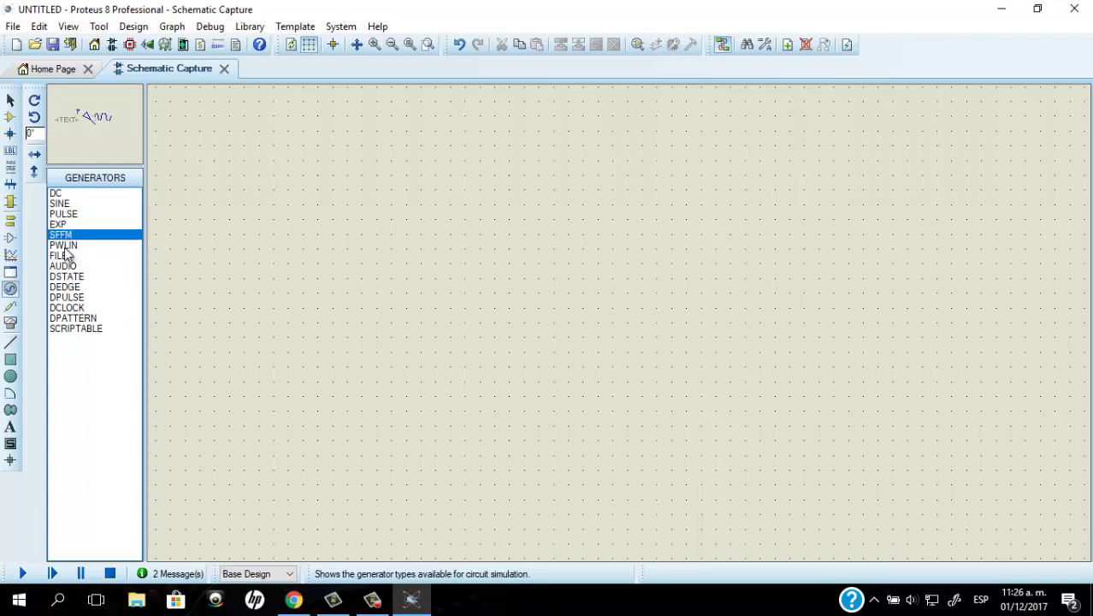
{"action": "left_click", "coordinate": [65, 248]}
{"action": "left_click", "coordinate": [65, 257]}
{"action": "left_click", "coordinate": [66, 267]}
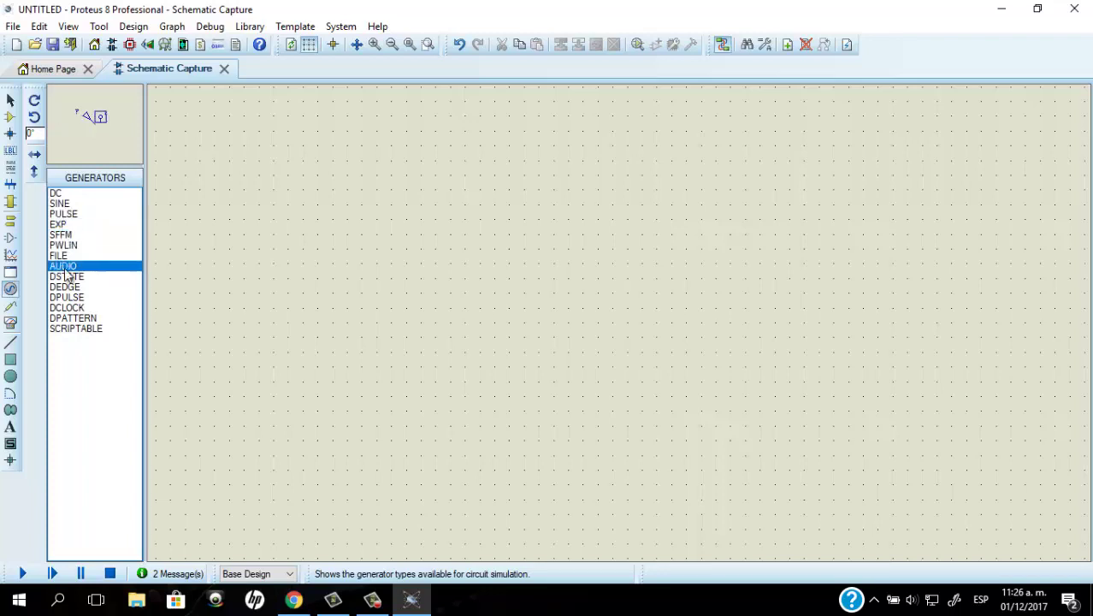
{"action": "left_click", "coordinate": [65, 277]}
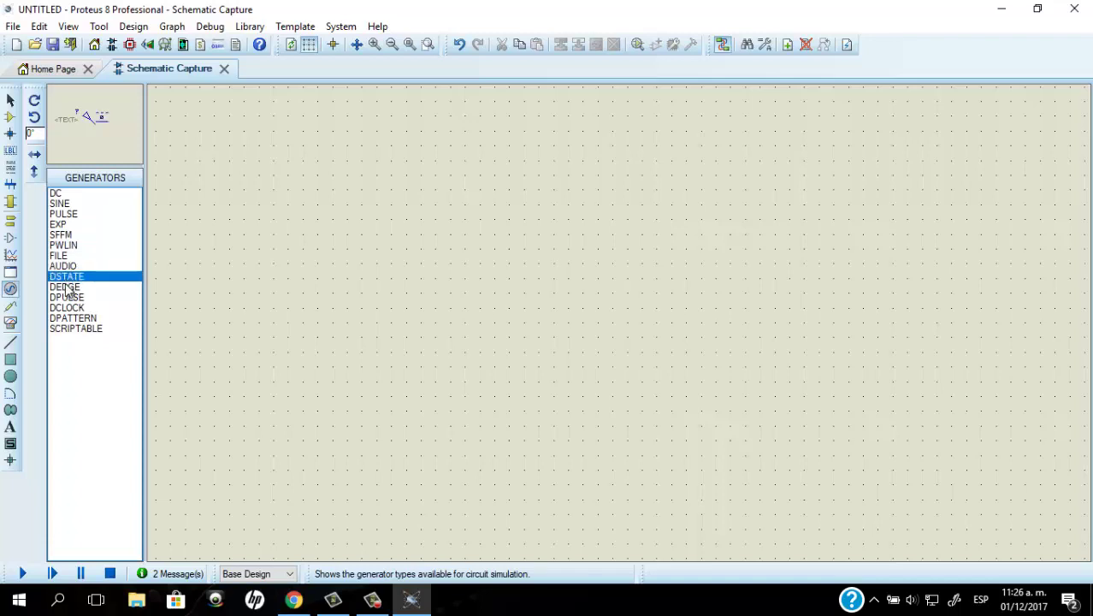
{"action": "left_click", "coordinate": [67, 287]}
{"action": "left_click", "coordinate": [68, 298]}
Step: Place a DCLOCK generator in the empty area of the sheet below the lamp circuit
{"action": "left_click", "coordinate": [67, 308]}
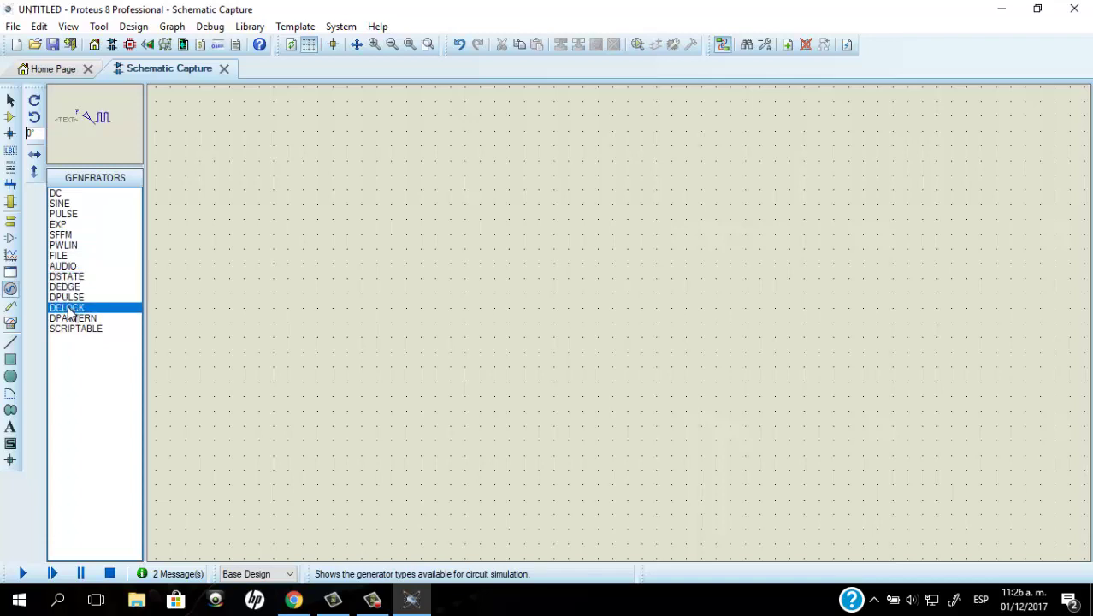
{"action": "left_click", "coordinate": [347, 218]}
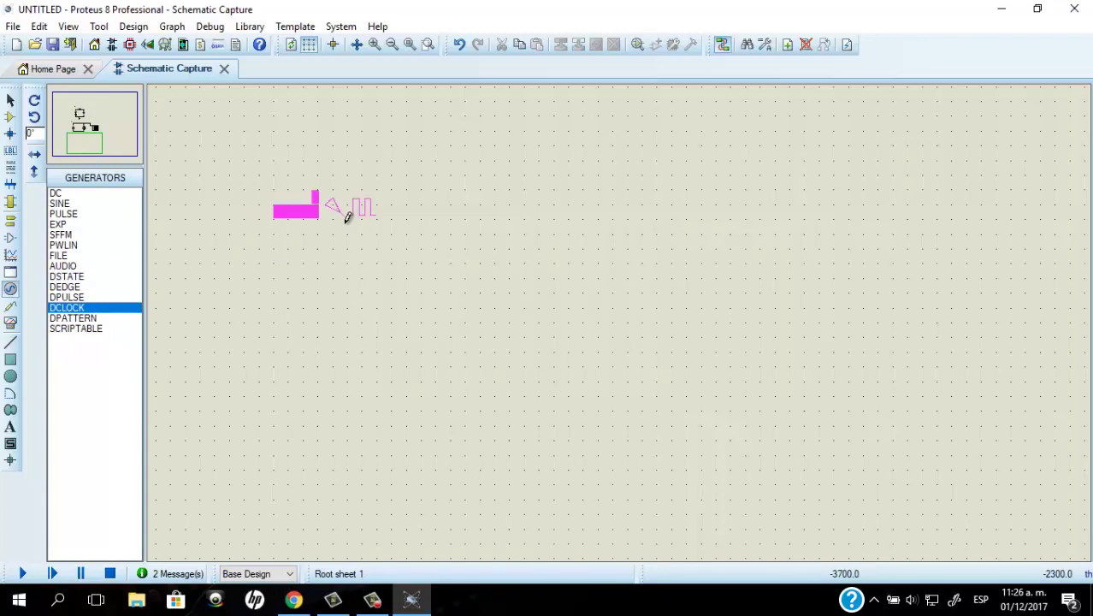
{"action": "left_click", "coordinate": [384, 163]}
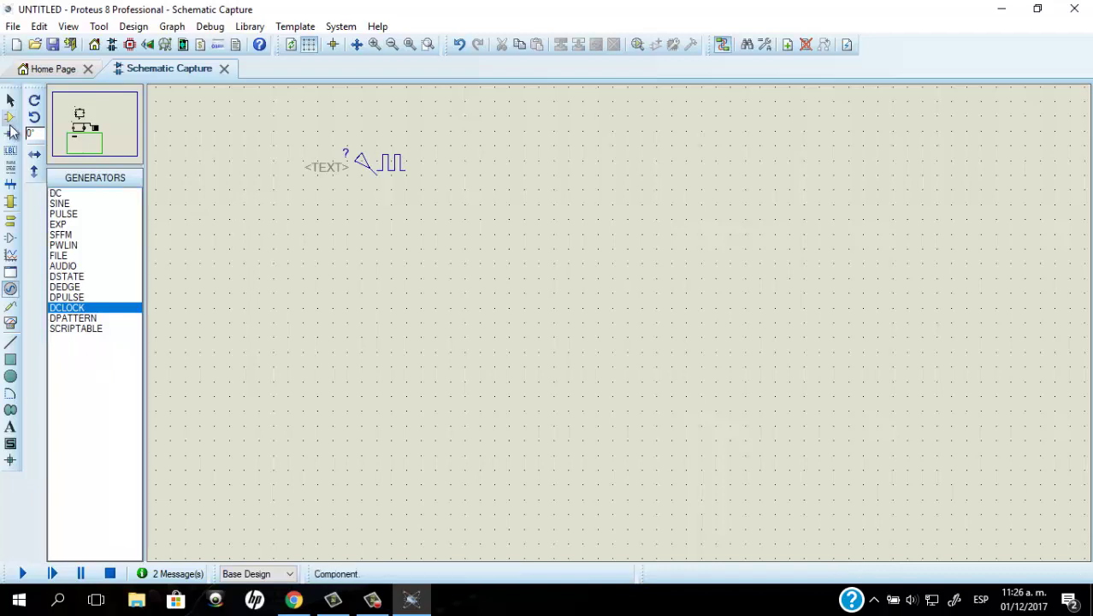
Step: Place a RES resistor just below and to the right of the DCLOCK generator and wire its left pin to the generator
{"action": "left_click", "coordinate": [10, 117]}
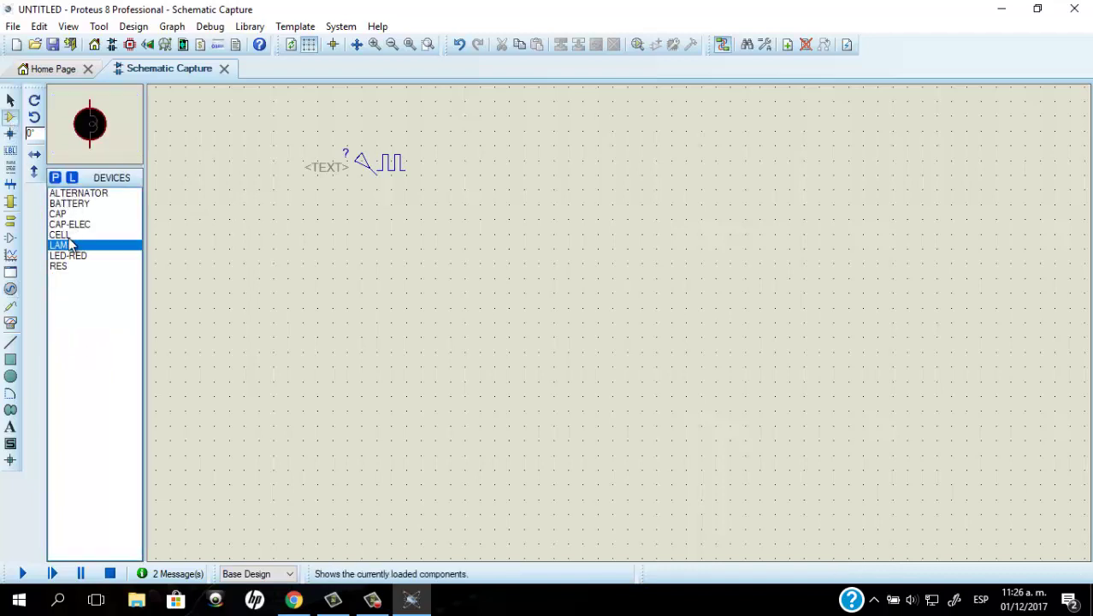
{"action": "left_click", "coordinate": [58, 266]}
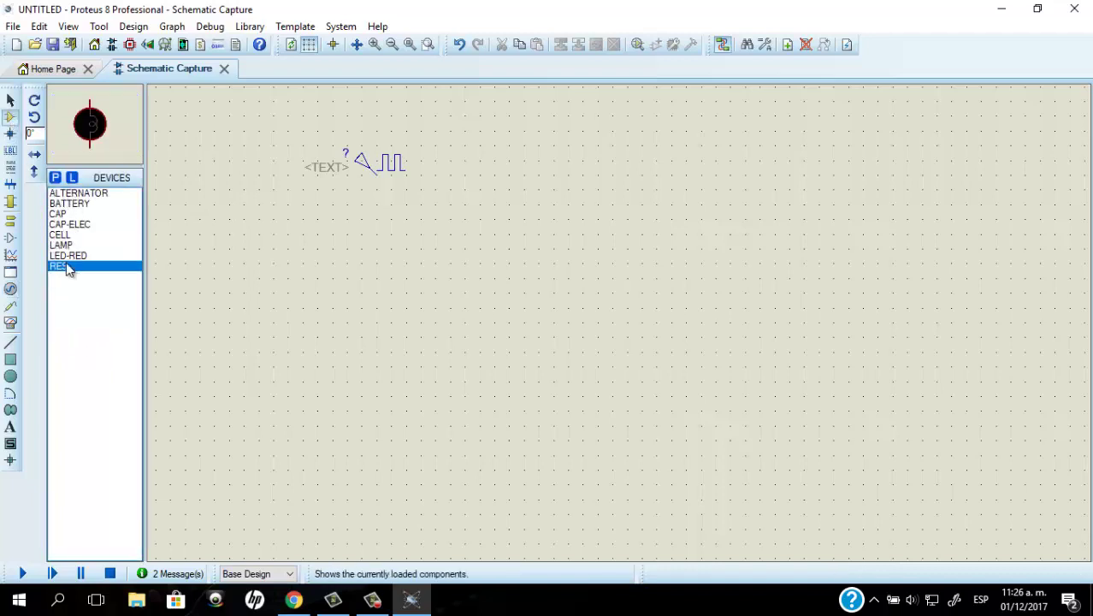
{"action": "left_click", "coordinate": [502, 227]}
{"action": "left_click", "coordinate": [435, 202]}
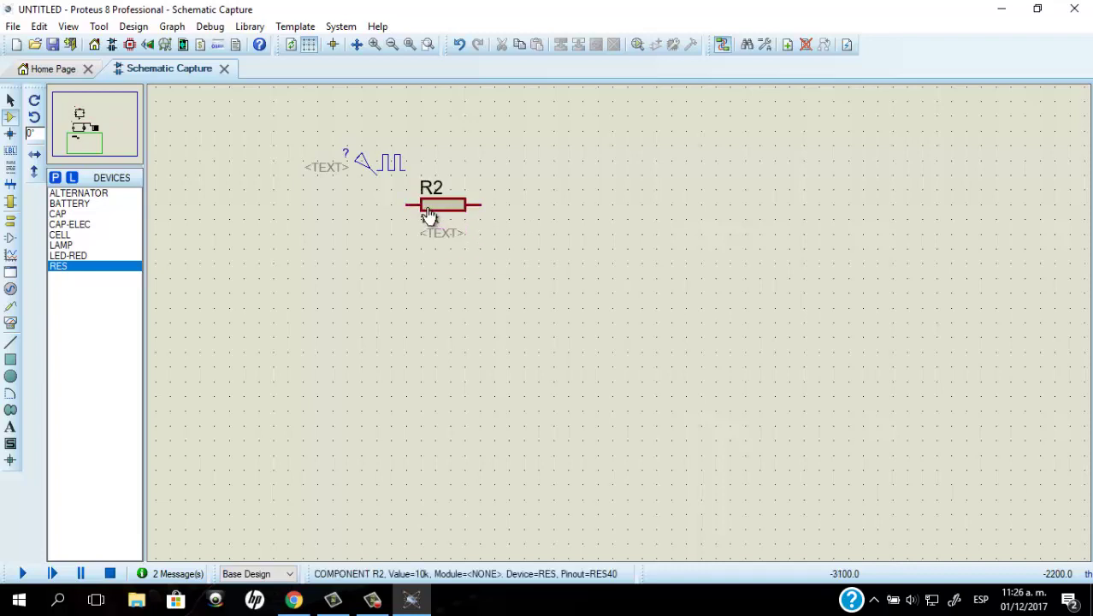
{"action": "left_click", "coordinate": [407, 202]}
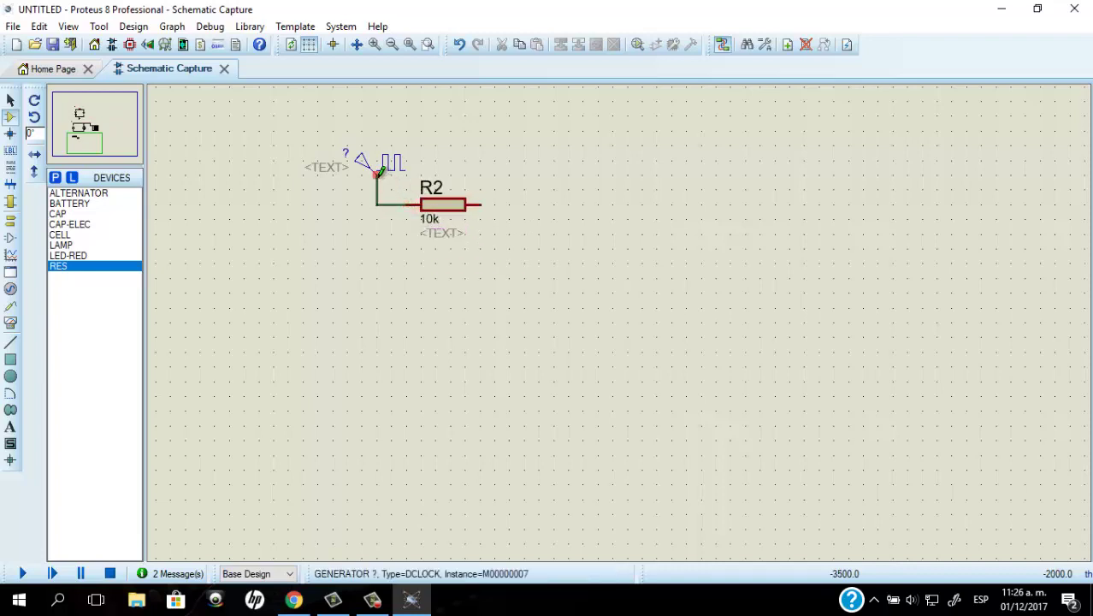
{"action": "left_click", "coordinate": [376, 174]}
Step: Set the value of the resistor wired to the clock generator to 1k
{"action": "double_click", "coordinate": [433, 220]}
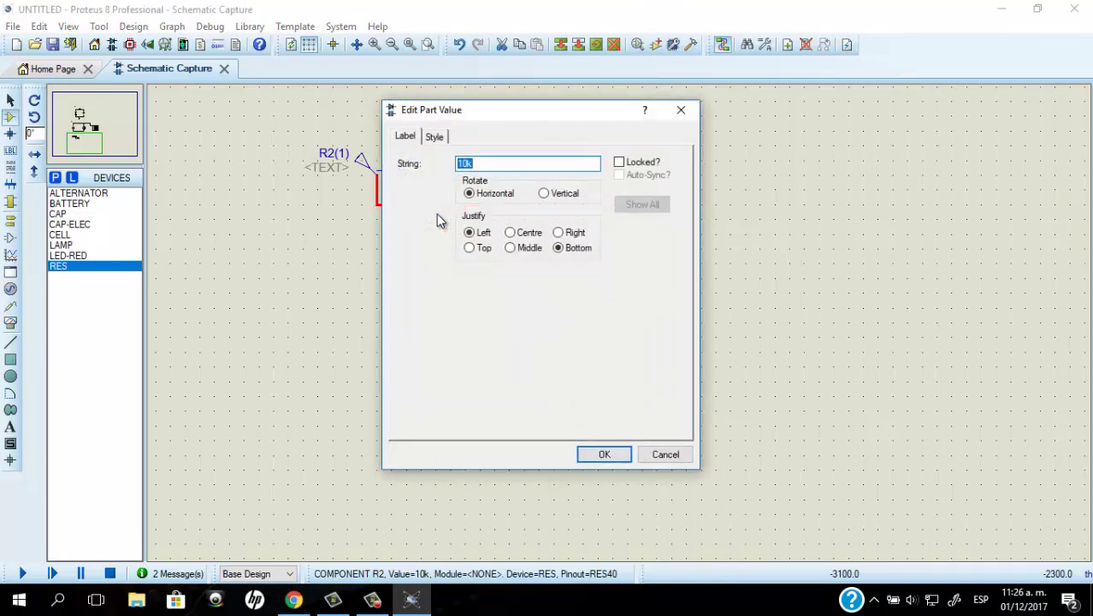
{"action": "type", "text": "1k"}
{"action": "key", "text": "Return"}
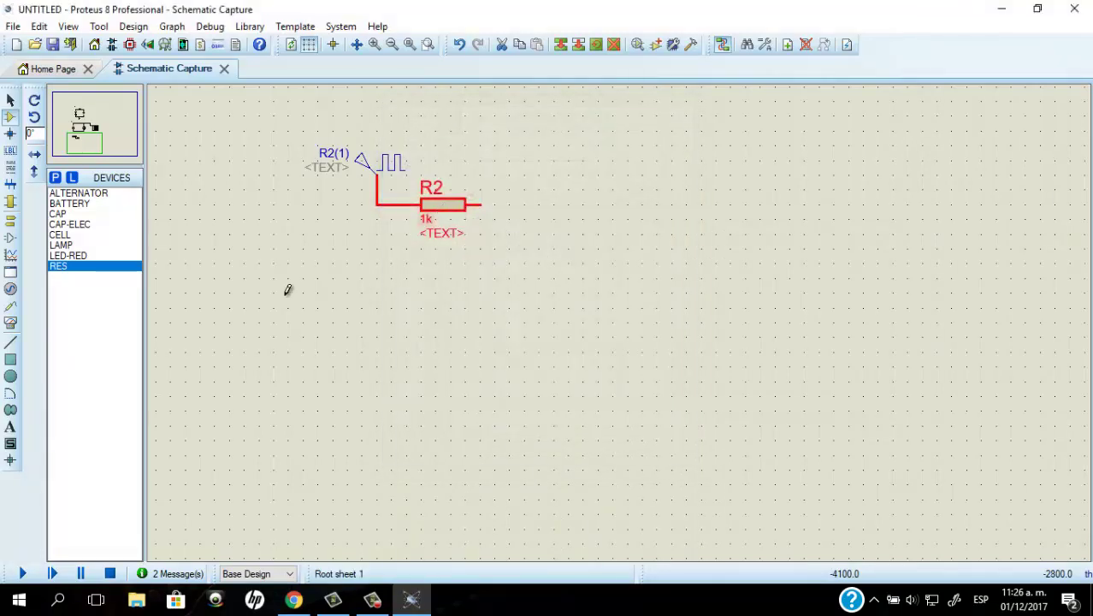
Step: Place a LED-RED below and to the right of resistor R2 and wire its anode to the resistor's free pin
{"action": "left_click", "coordinate": [11, 120]}
{"action": "left_click", "coordinate": [86, 256]}
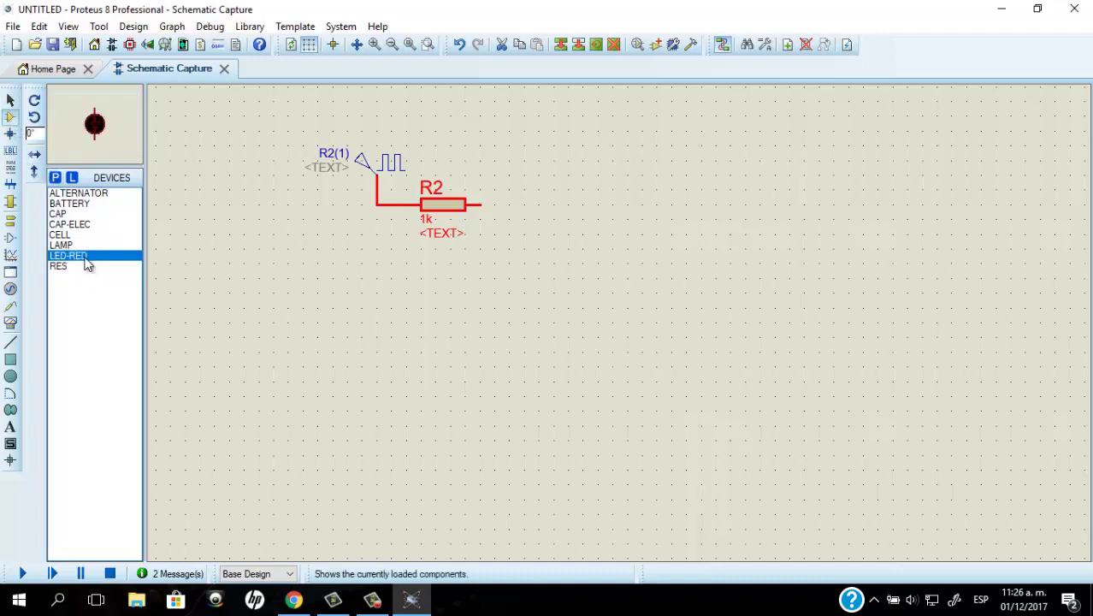
{"action": "left_click", "coordinate": [541, 314]}
{"action": "left_click", "coordinate": [520, 276]}
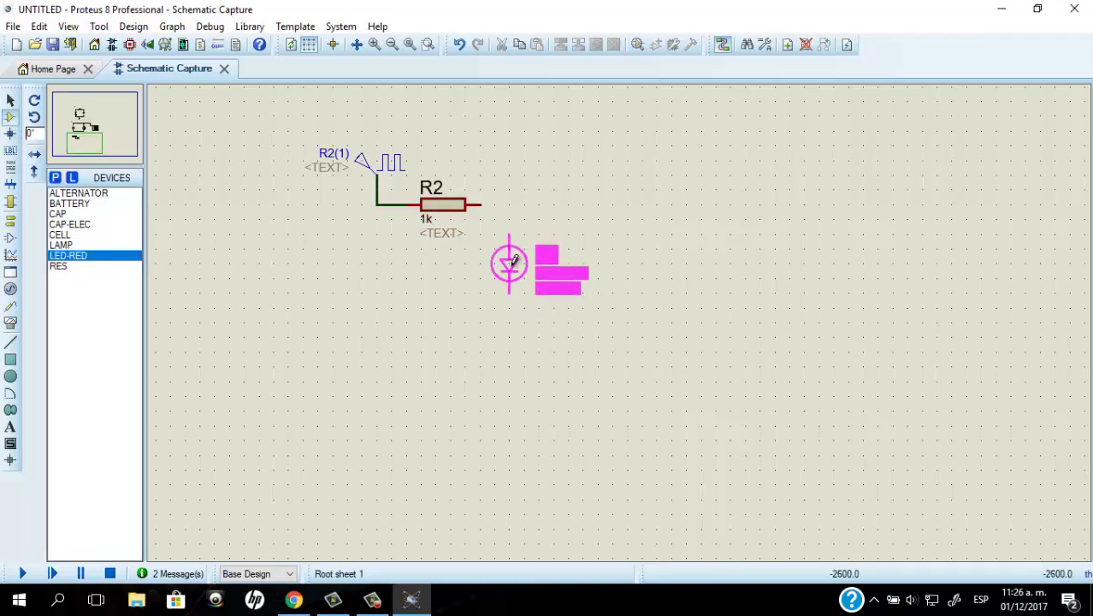
{"action": "left_click", "coordinate": [509, 265]}
{"action": "left_click", "coordinate": [510, 228]}
{"action": "left_click", "coordinate": [486, 199]}
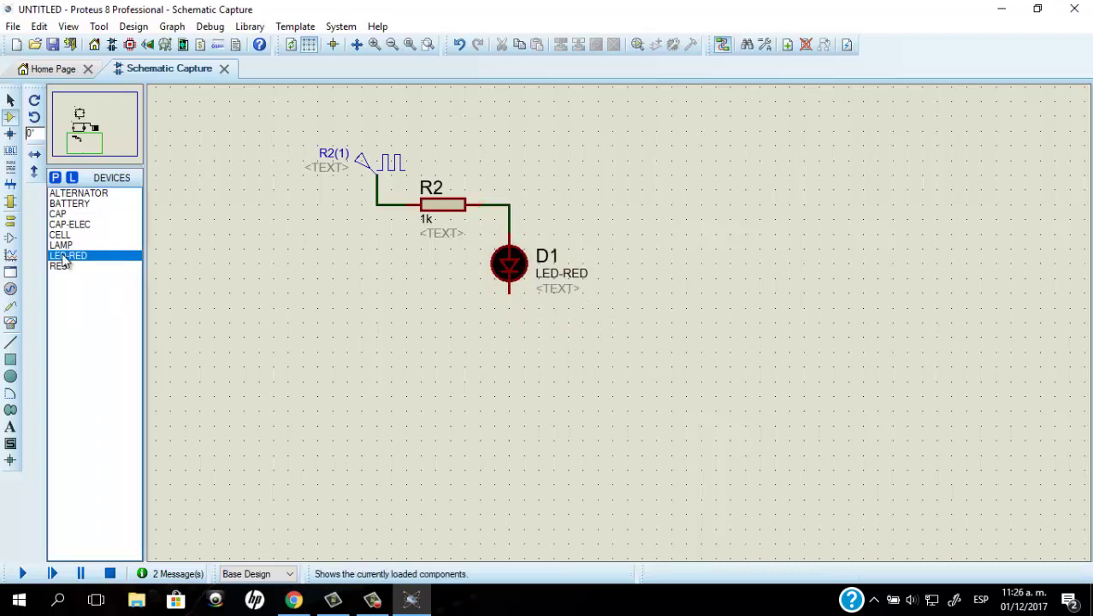
Step: Place a GROUND terminal directly below the red LED and wire it to the LED's cathode
{"action": "left_click", "coordinate": [11, 293]}
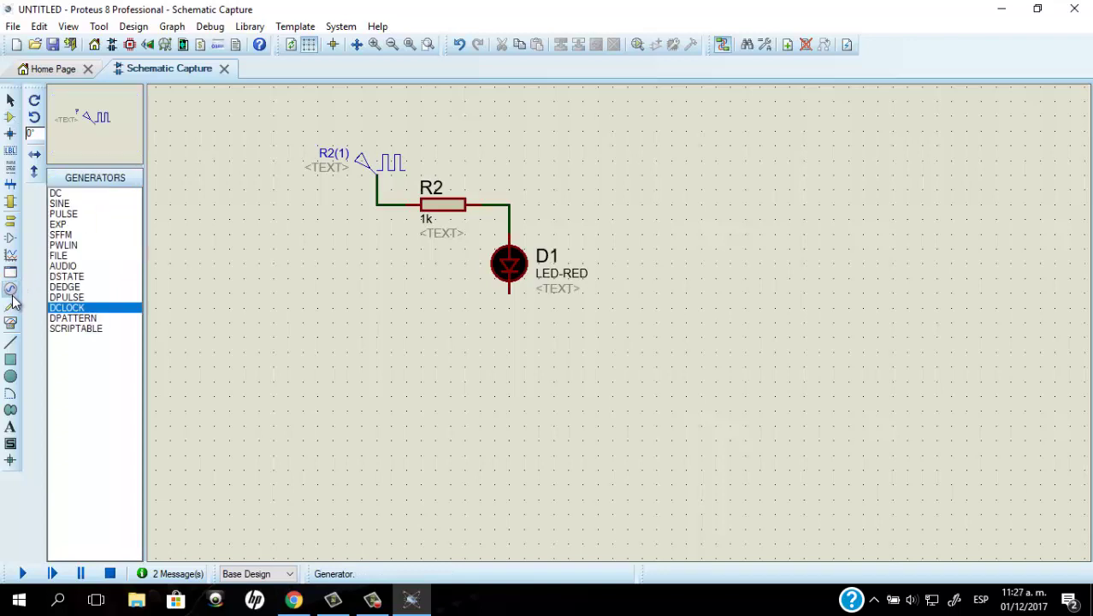
{"action": "left_click", "coordinate": [12, 224]}
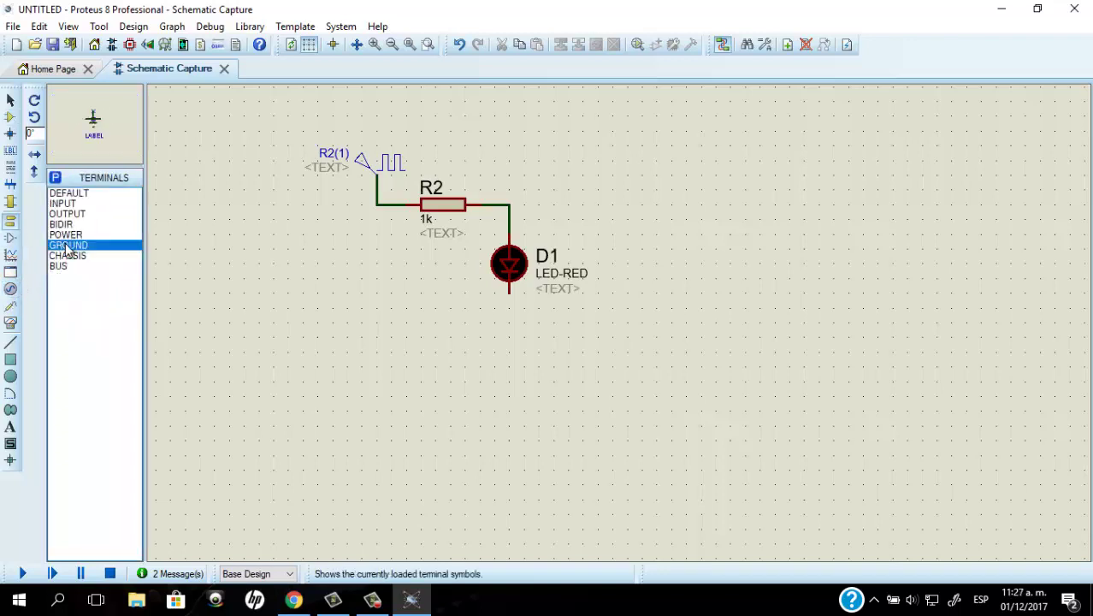
{"action": "left_click", "coordinate": [514, 331]}
{"action": "left_click", "coordinate": [509, 323]}
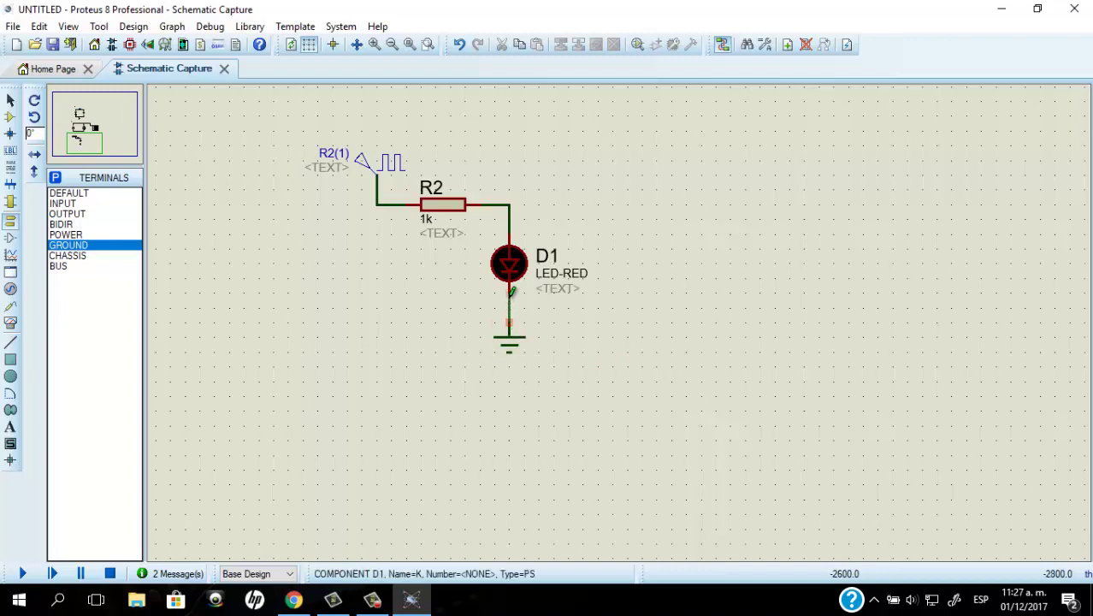
{"action": "left_click", "coordinate": [511, 291]}
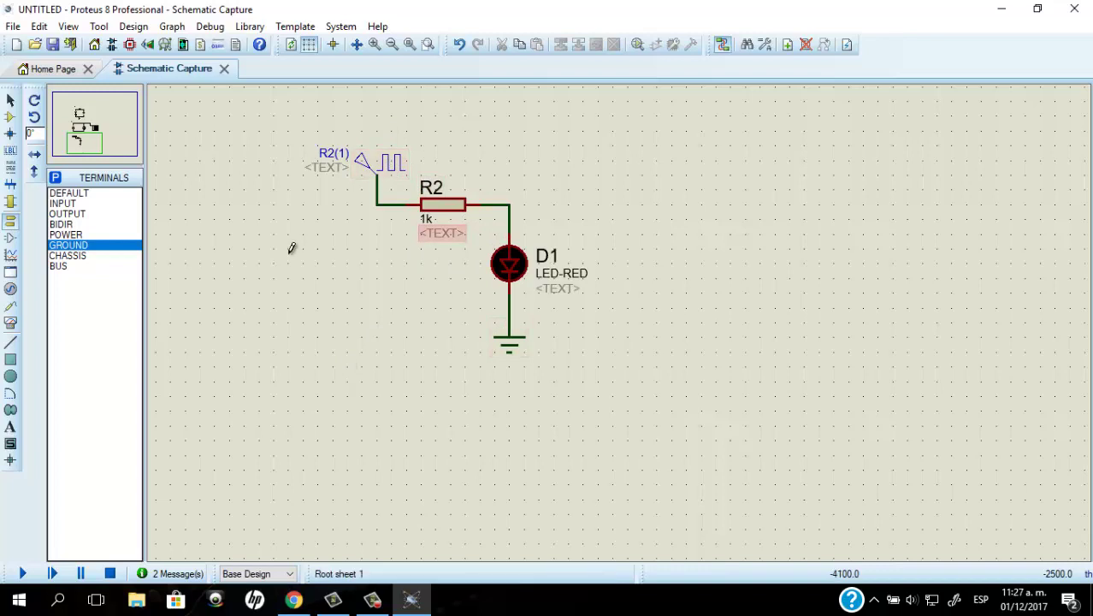
Step: Move the oscilloscope down between the two circuits and wire its channel B to the junction of R2 and the LED
{"action": "left_click_drag", "start_coordinate": [101, 149], "coordinate": [84, 132]}
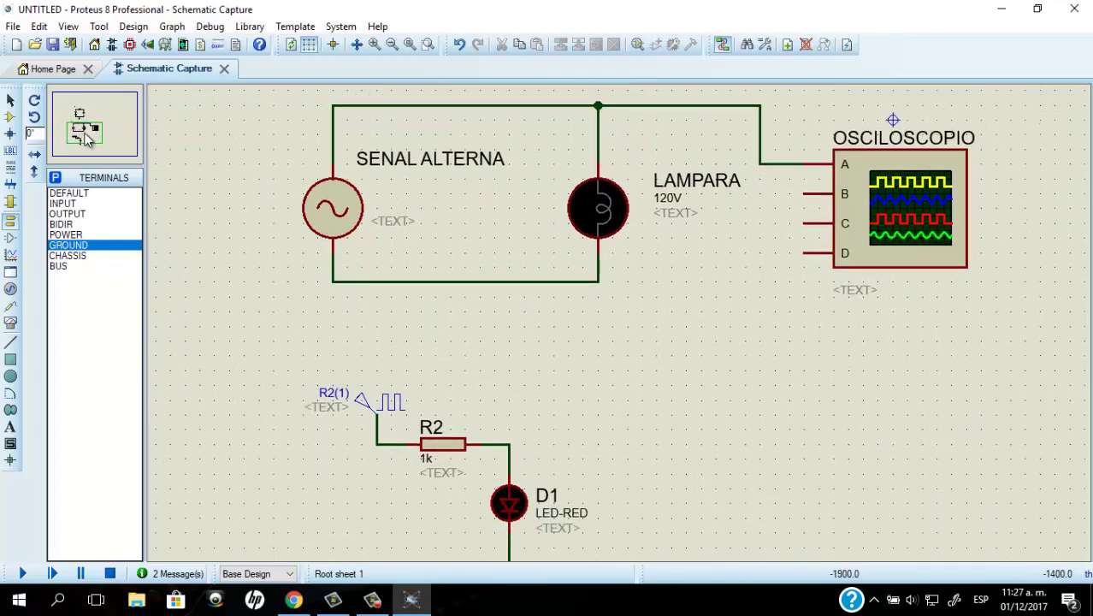
{"action": "left_click_drag", "start_coordinate": [879, 215], "coordinate": [883, 317]}
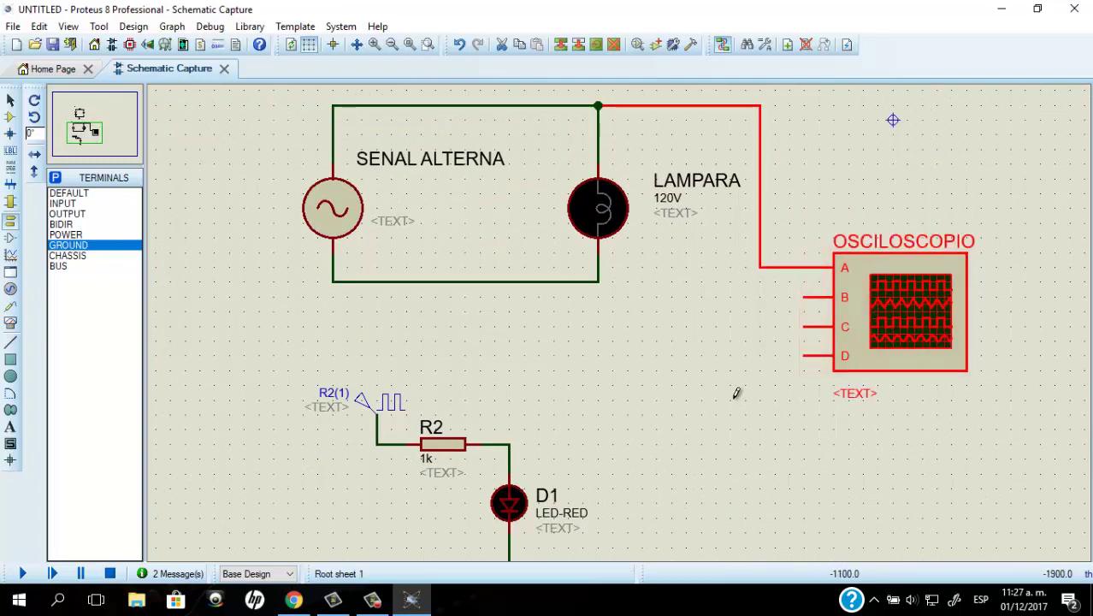
{"action": "left_click", "coordinate": [509, 443]}
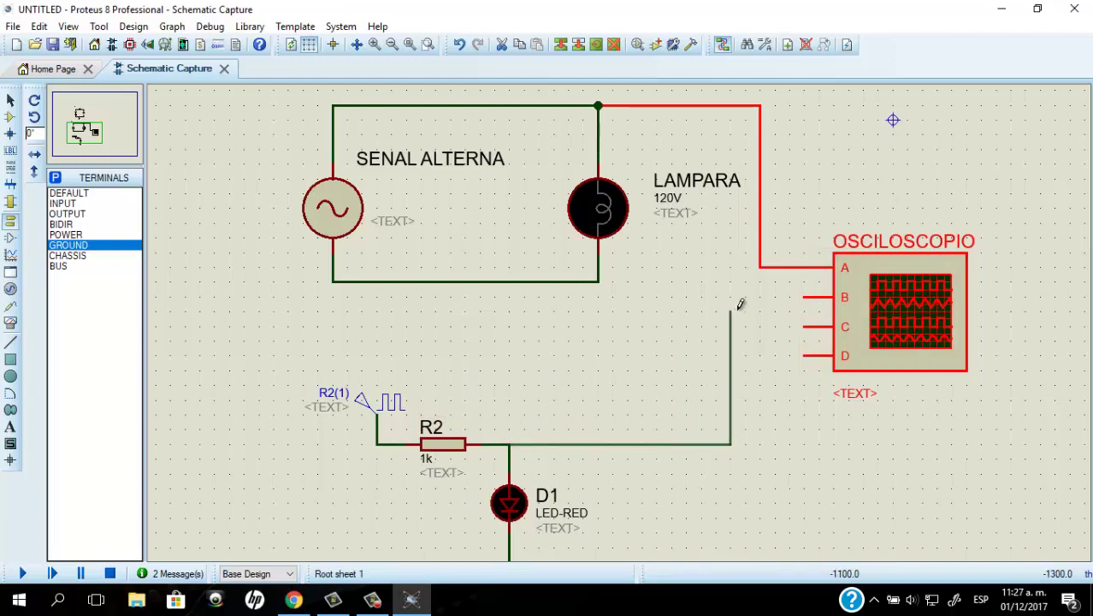
{"action": "left_click", "coordinate": [804, 297]}
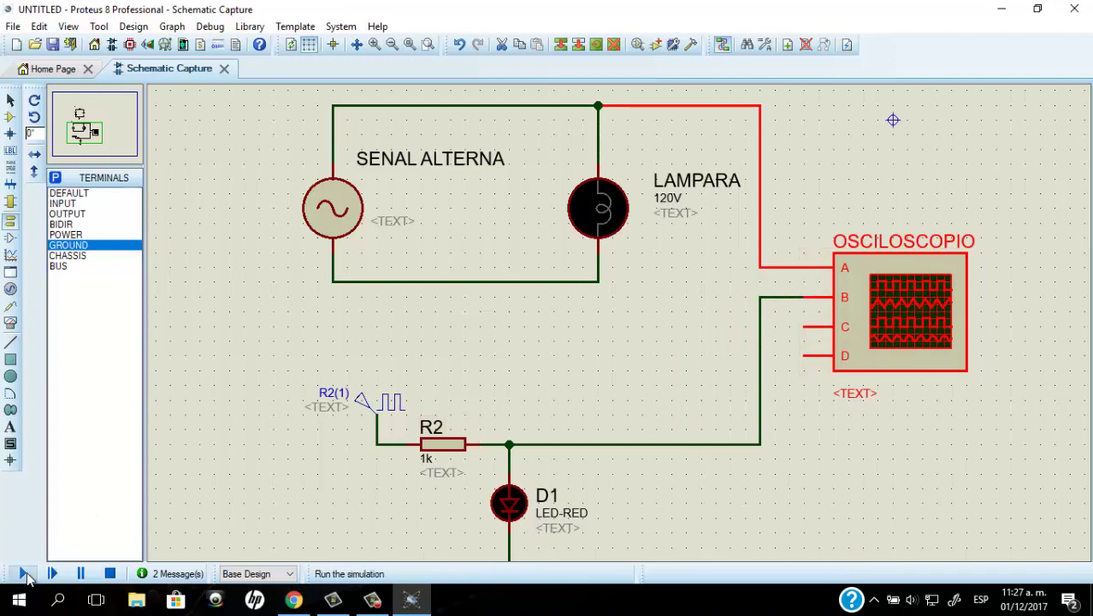
Step: Run the simulation, move the oscilloscope window clear of the circuits to examine the traces and LED, and stop it
{"action": "left_click", "coordinate": [23, 575]}
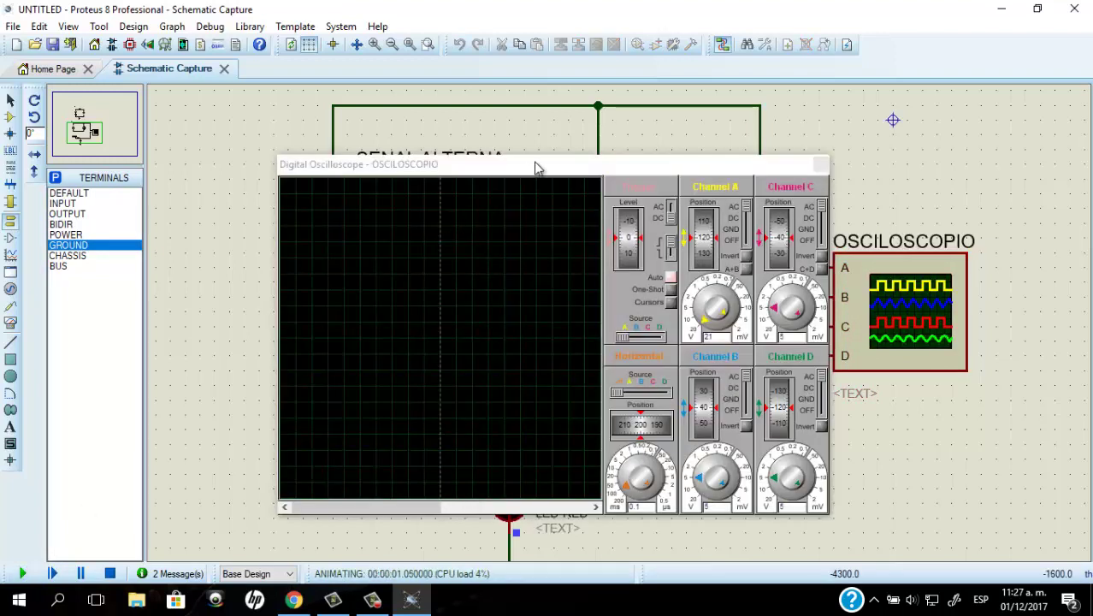
{"action": "left_click_drag", "start_coordinate": [536, 166], "coordinate": [1016, 78]}
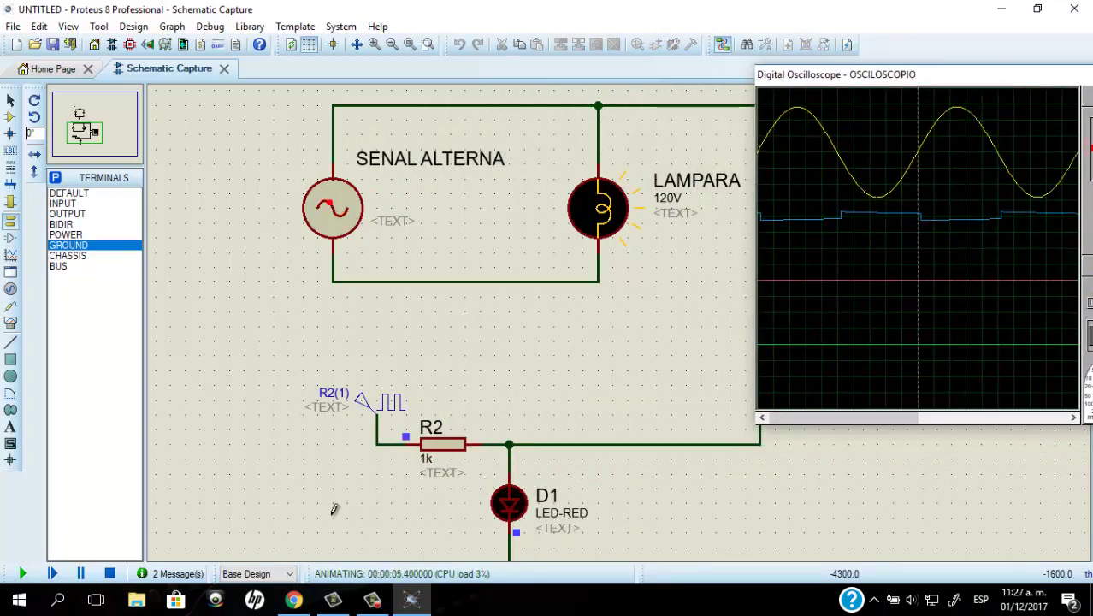
{"action": "left_click", "coordinate": [111, 574]}
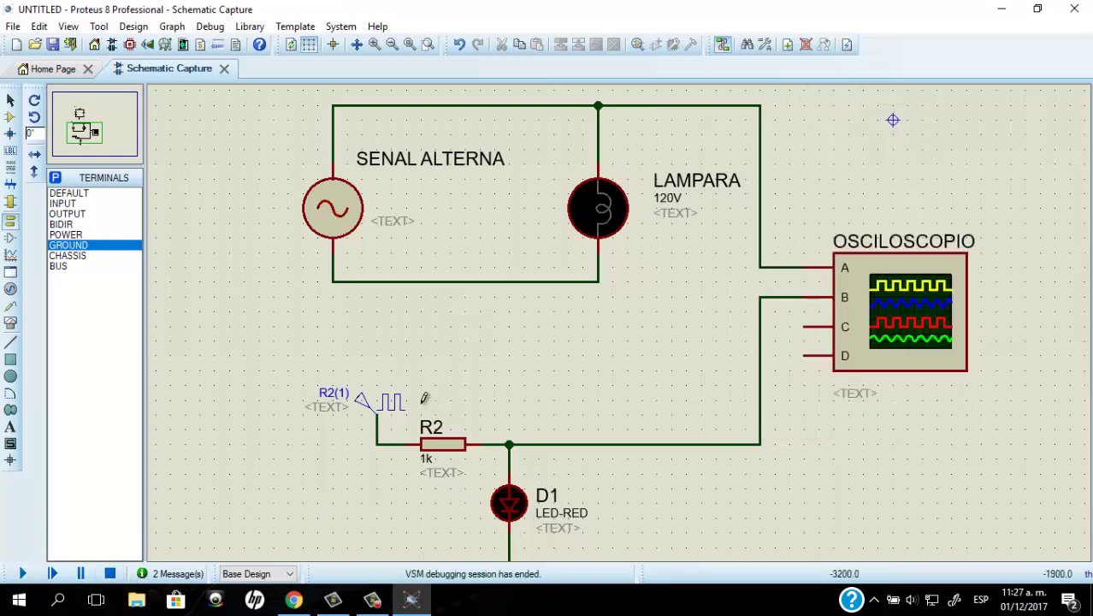
Step: Examine the clock generator's frequency and period timing options, keeping the frequency setting at 1 Hz
{"action": "double_click", "coordinate": [380, 407]}
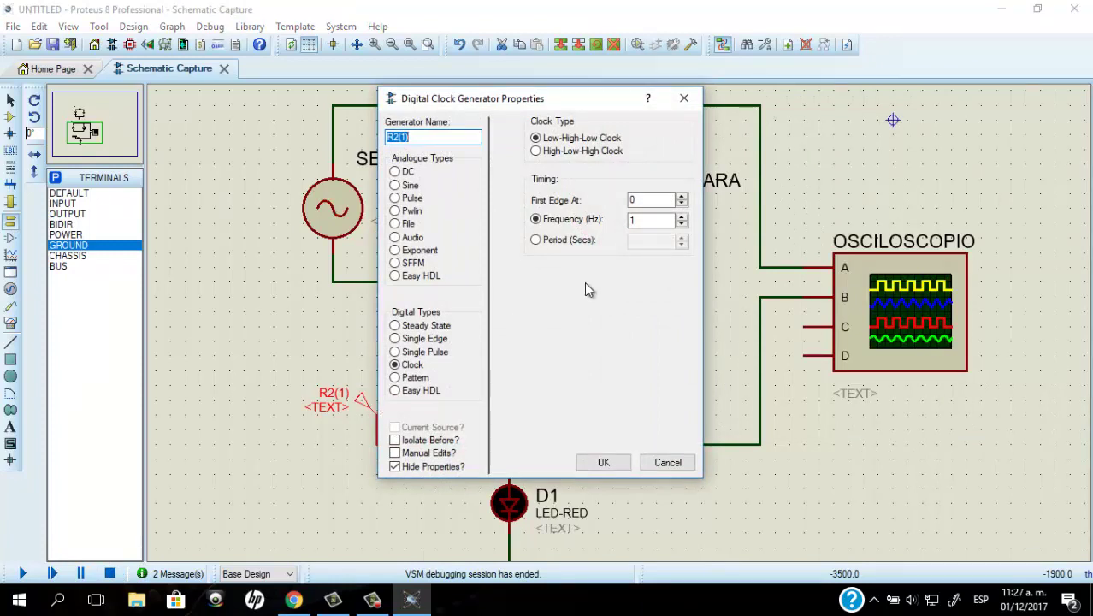
{"action": "left_click", "coordinate": [634, 221]}
{"action": "left_click", "coordinate": [536, 239]}
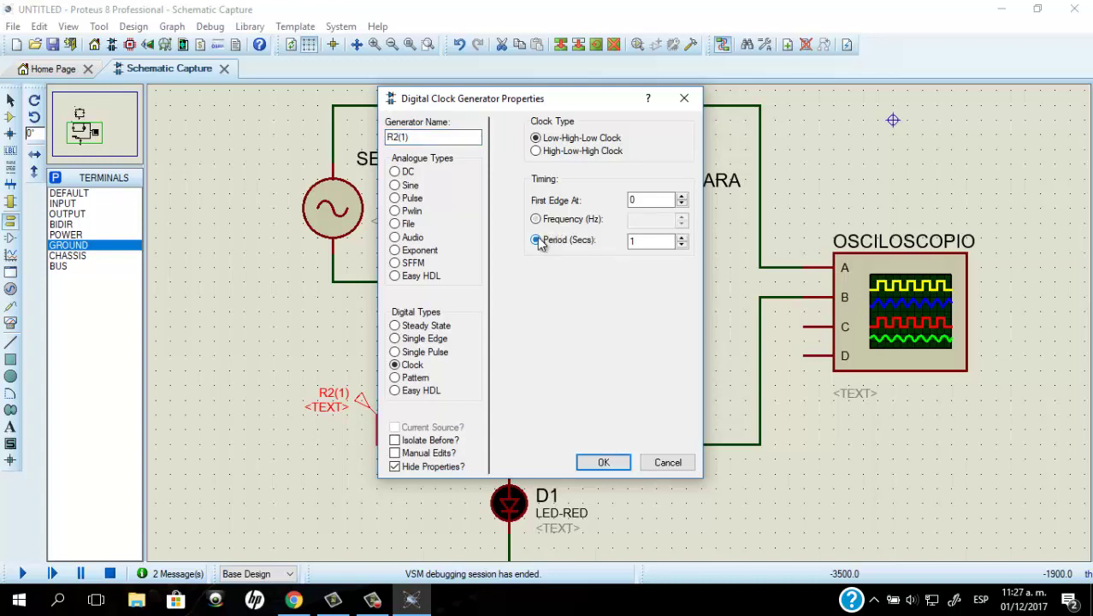
{"action": "left_click", "coordinate": [537, 219]}
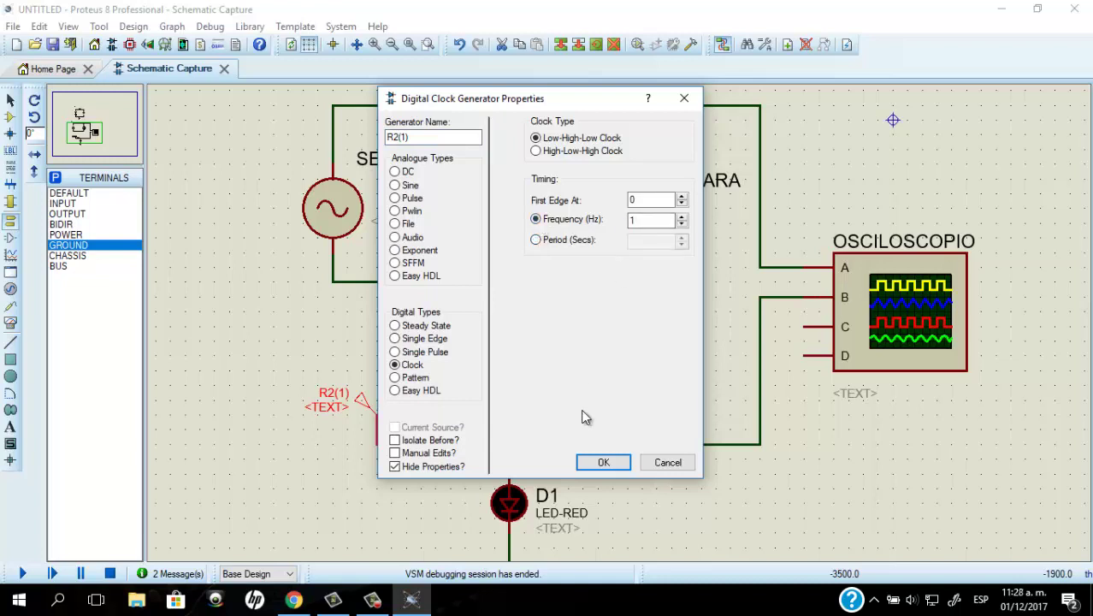
{"action": "left_click", "coordinate": [604, 460]}
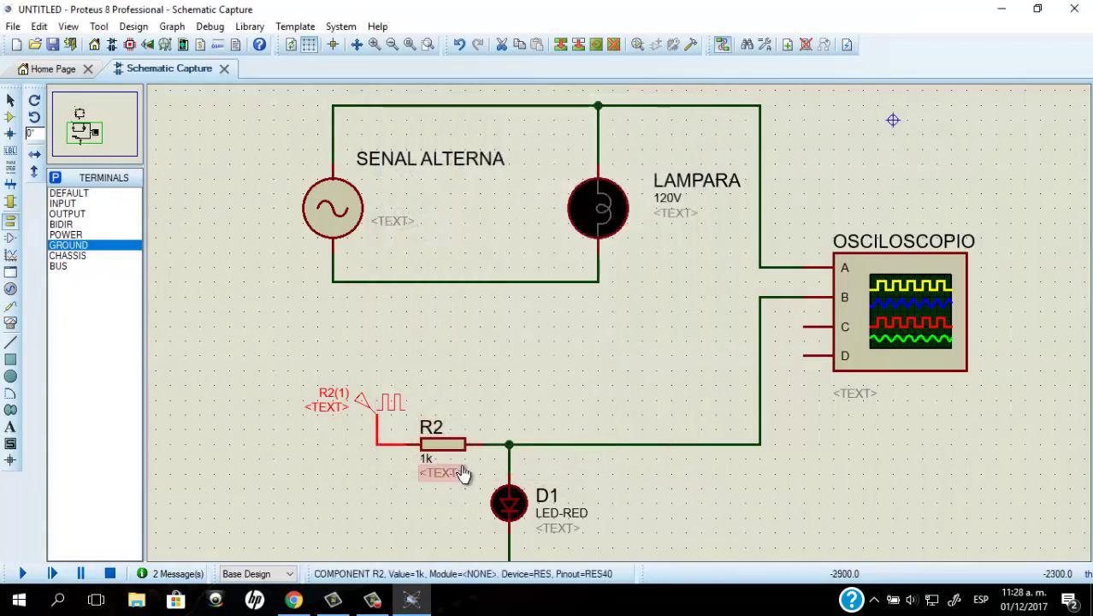
Step: Set resistor R2's value to 200 and rerun the simulation with the oscilloscope window moved clear of the LED
{"action": "double_click", "coordinate": [433, 460]}
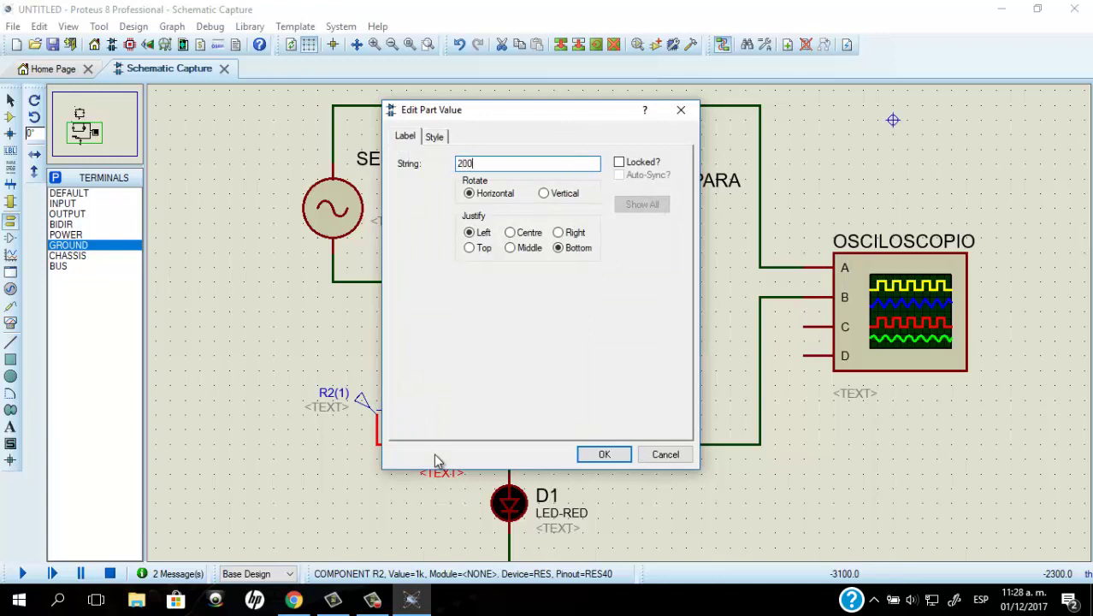
{"action": "left_click", "coordinate": [602, 453]}
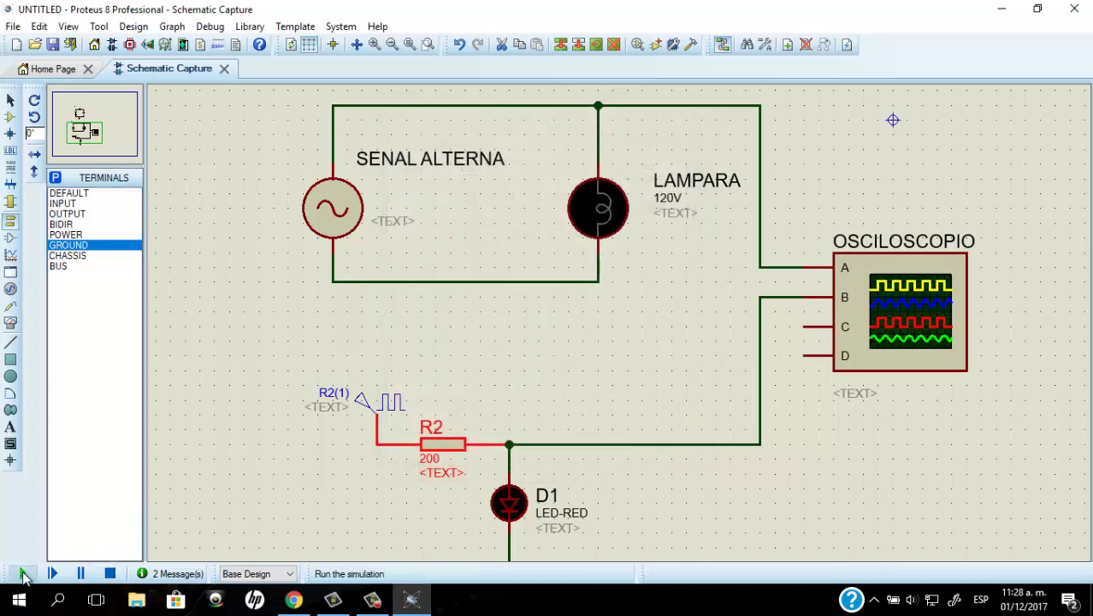
{"action": "left_click", "coordinate": [23, 575]}
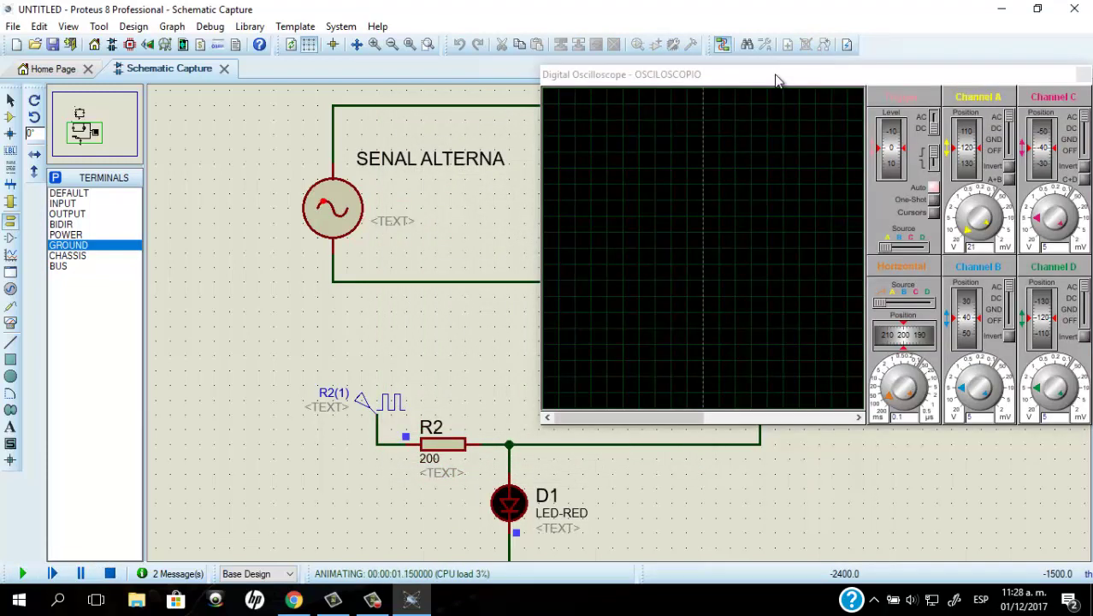
{"action": "left_click_drag", "start_coordinate": [776, 79], "coordinate": [999, 85]}
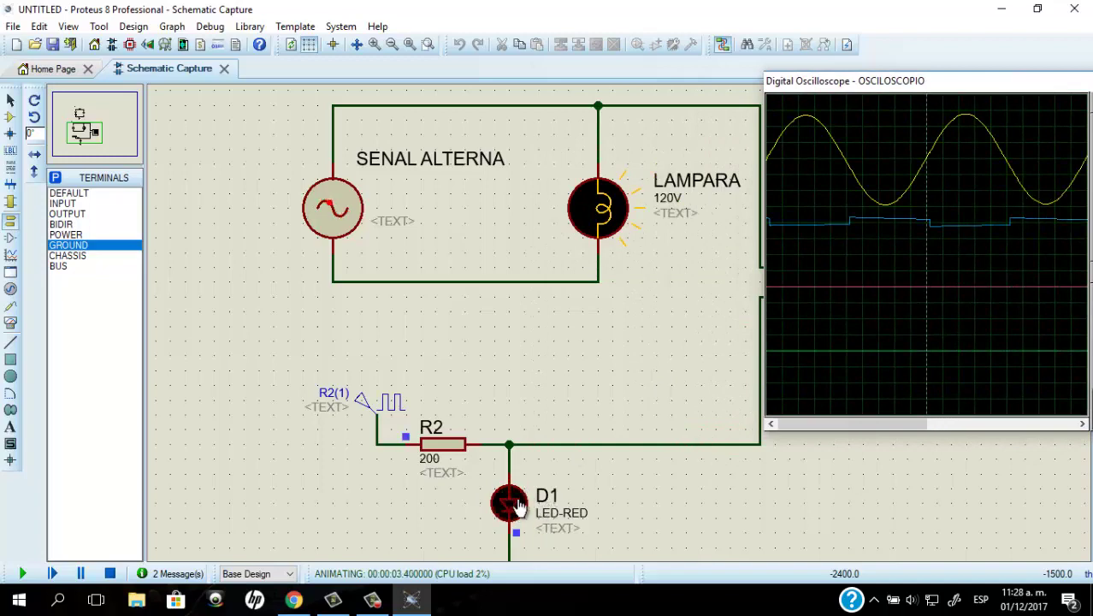
Step: Bring the full oscilloscope into view, adjust channel B's vertical scale to 1.25 V per division, and stop the simulation
{"action": "left_click_drag", "start_coordinate": [899, 84], "coordinate": [406, 117]}
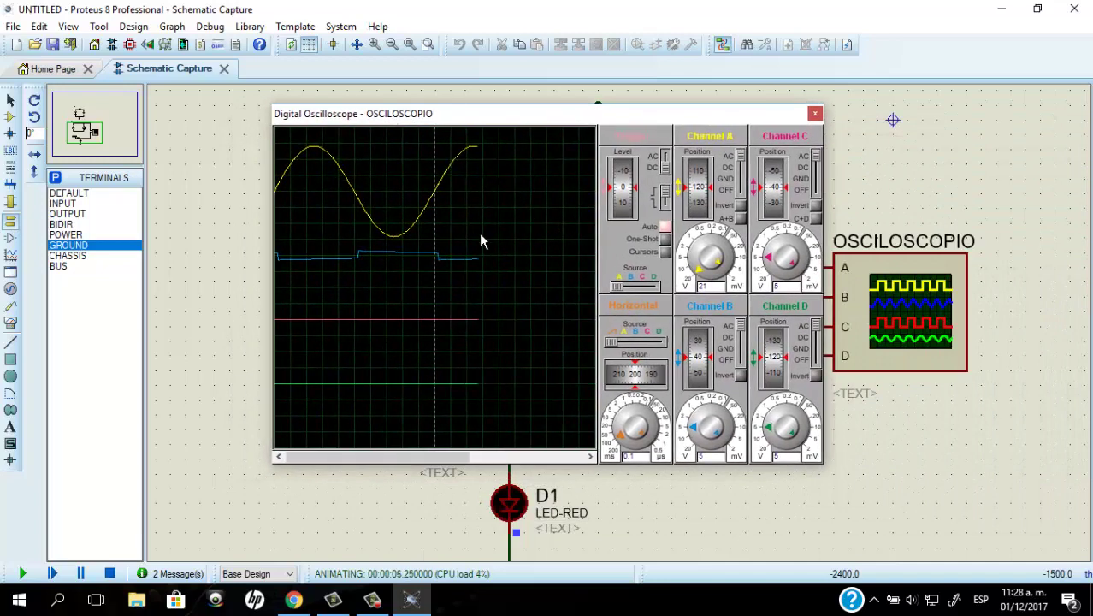
{"action": "left_click", "coordinate": [696, 432]}
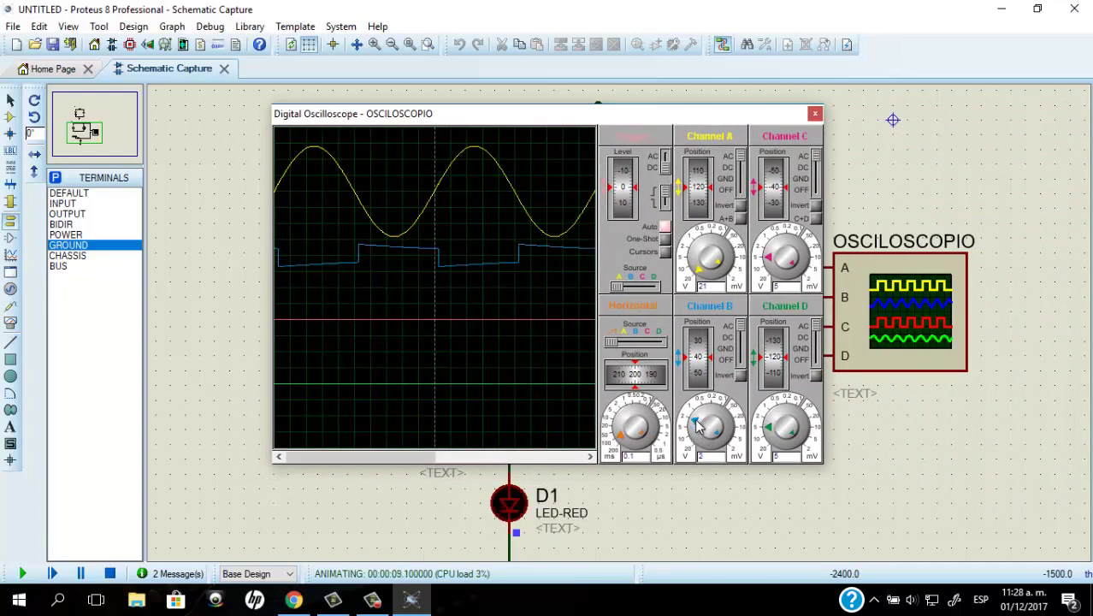
{"action": "left_click", "coordinate": [700, 419]}
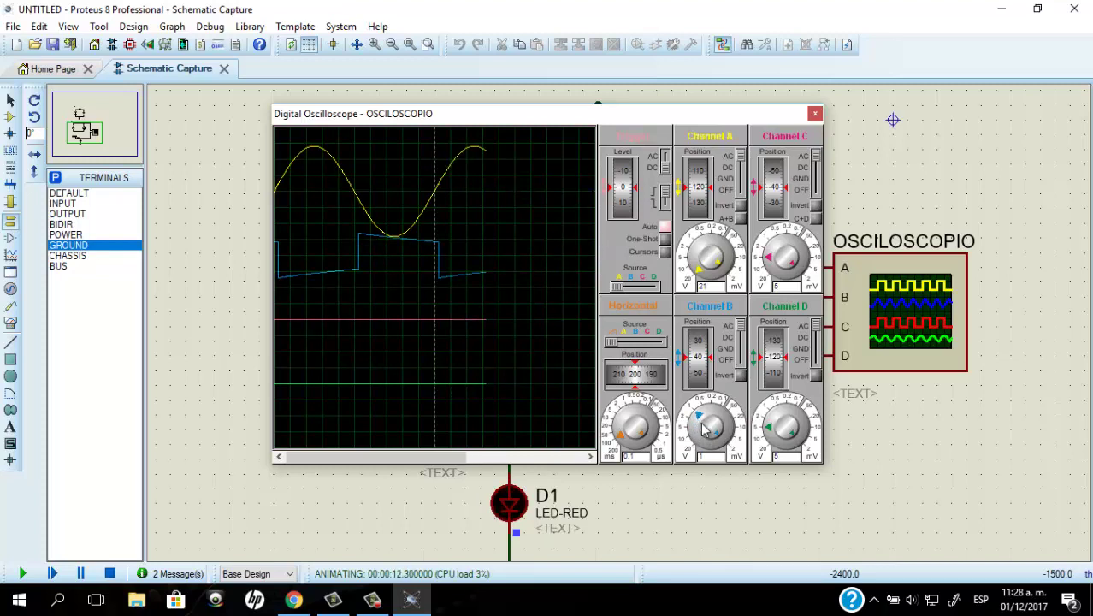
{"action": "mouse_move", "coordinate": [717, 436]}
{"action": "left_mouse_down"}
{"action": "mouse_move", "coordinate": [710, 422]}
{"action": "mouse_move", "coordinate": [722, 428]}
{"action": "left_mouse_up"}
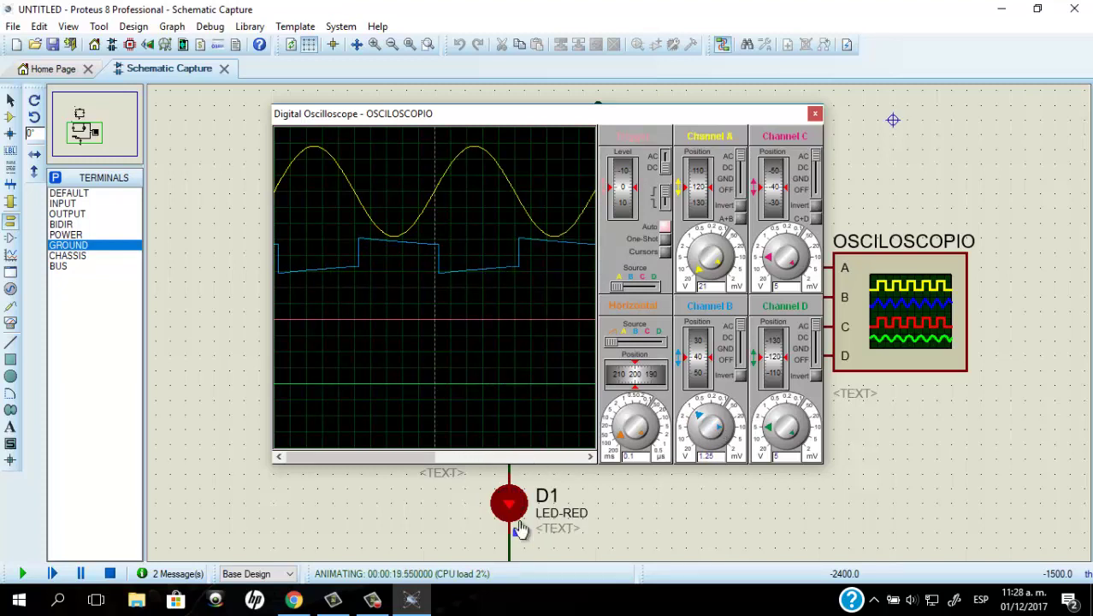
{"action": "left_click", "coordinate": [109, 574]}
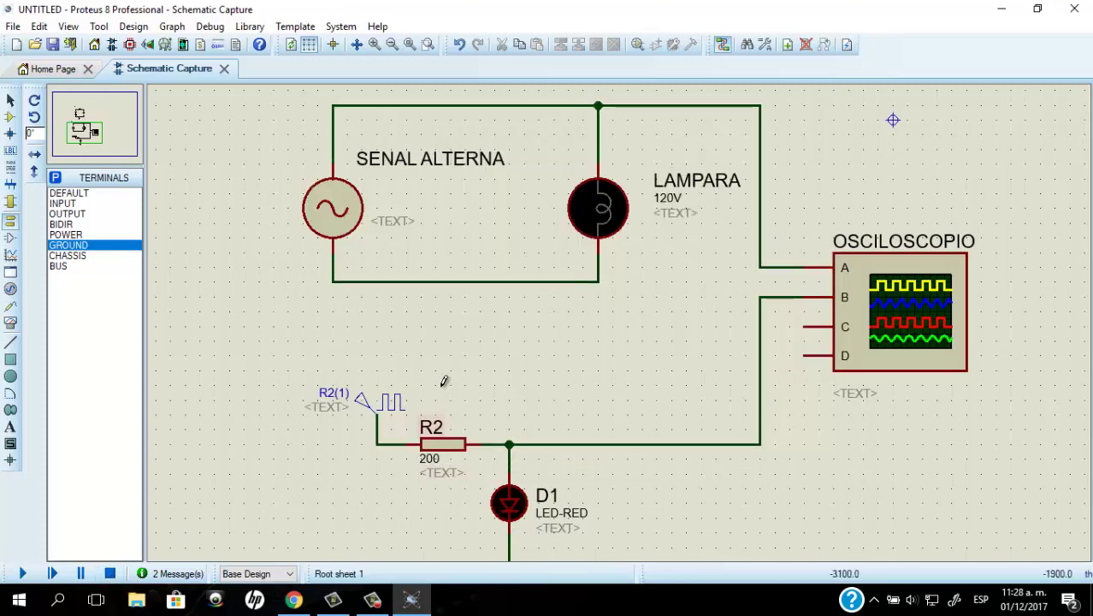
Step: Add the text title "OSCILACION DE UN LED" and position it just above the clock generator circuit
{"action": "left_click", "coordinate": [10, 427]}
{"action": "left_click", "coordinate": [479, 377]}
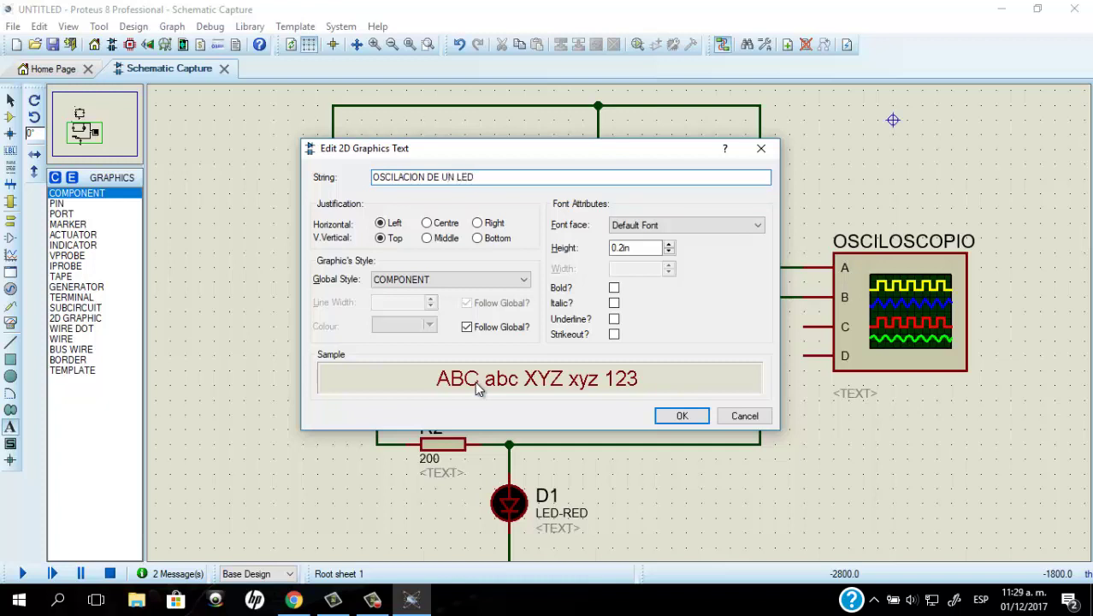
{"action": "left_click", "coordinate": [682, 417]}
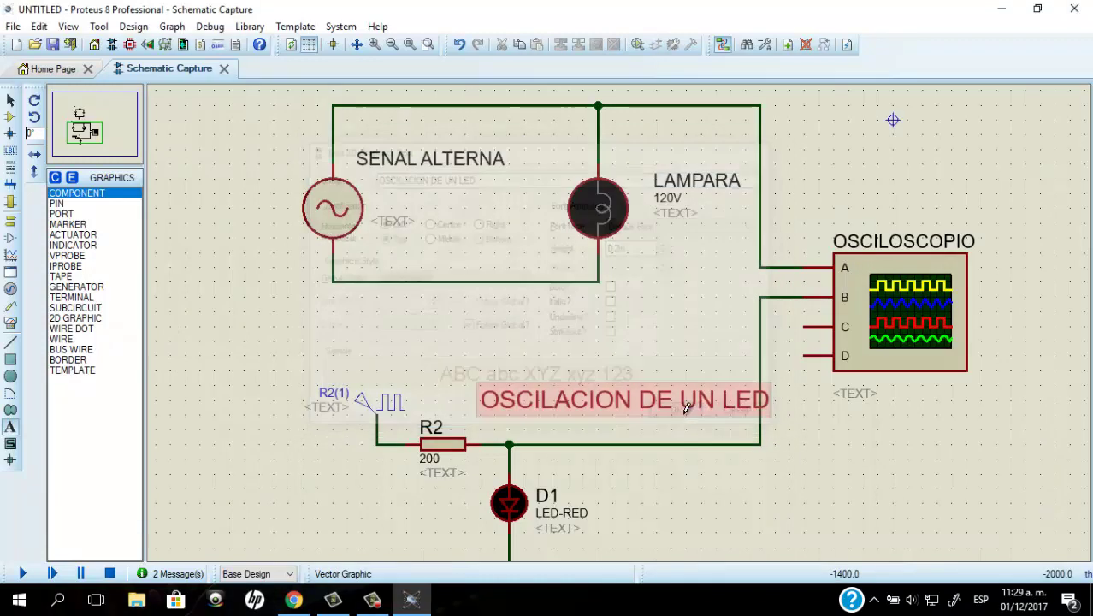
{"action": "right_click", "coordinate": [616, 400]}
{"action": "left_click", "coordinate": [717, 191]}
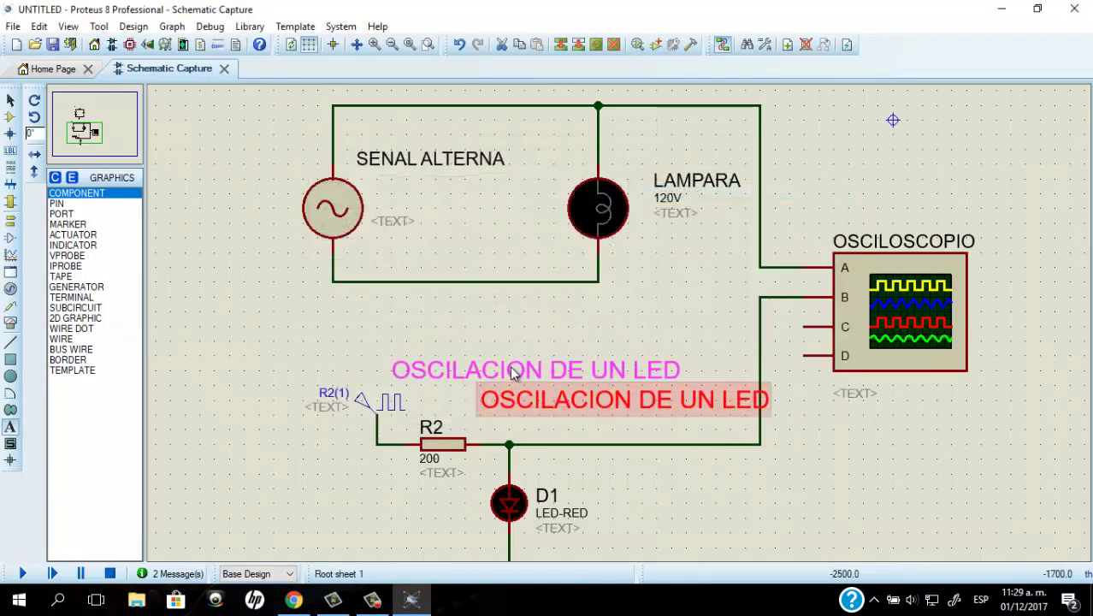
{"action": "left_click", "coordinate": [440, 358]}
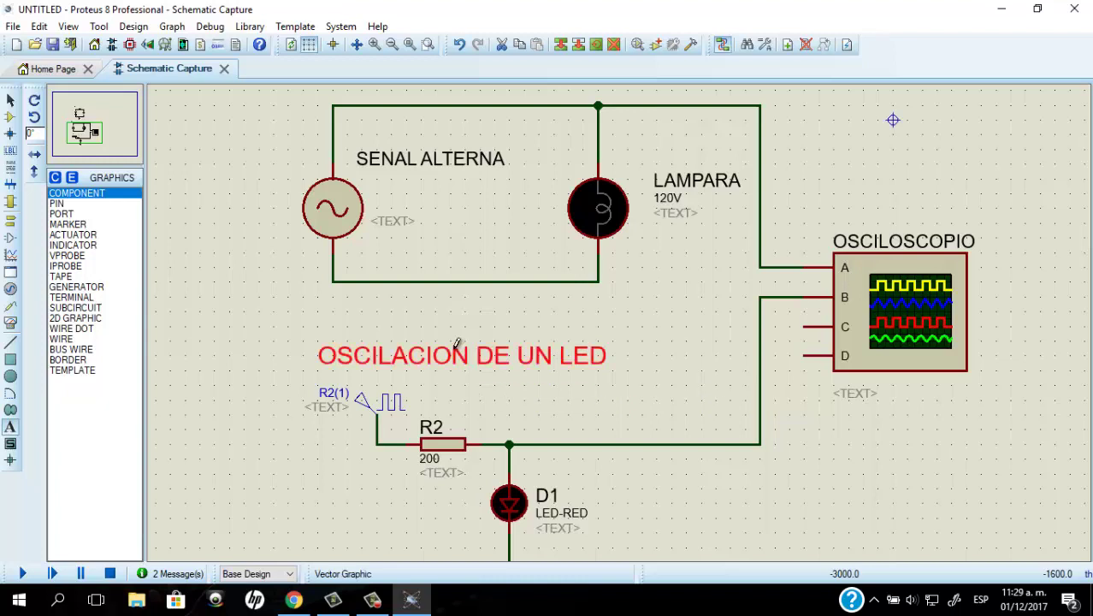
{"action": "left_click", "coordinate": [838, 485]}
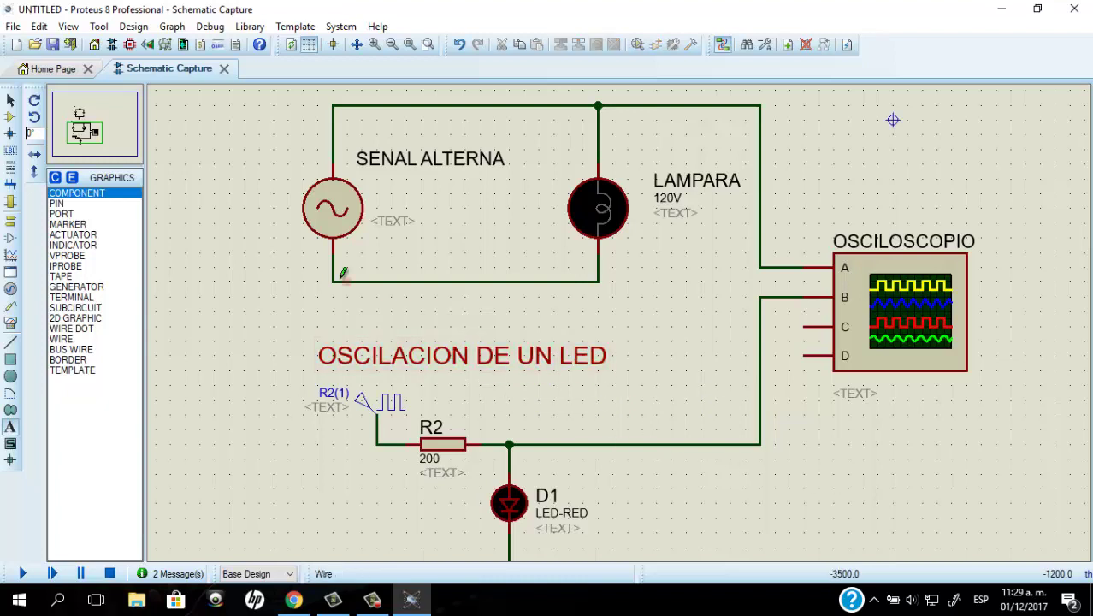
{"action": "left_click", "coordinate": [92, 130]}
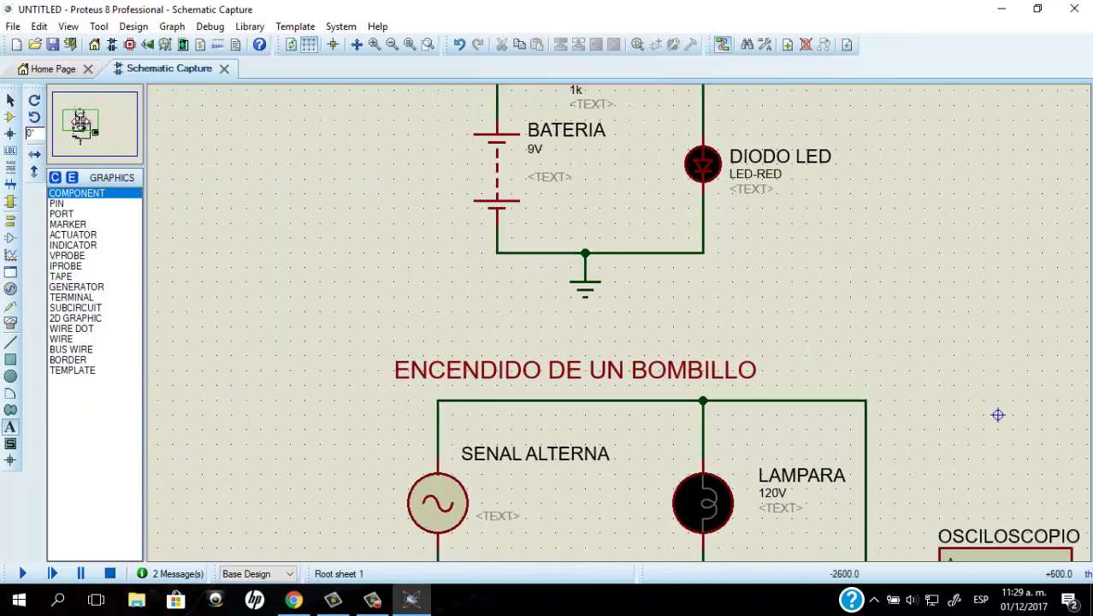
Step: Review the clock generator's properties in the oscillating LED circuit without changing them
{"action": "left_click", "coordinate": [82, 116]}
{"action": "left_click_drag", "start_coordinate": [82, 116], "coordinate": [83, 138]}
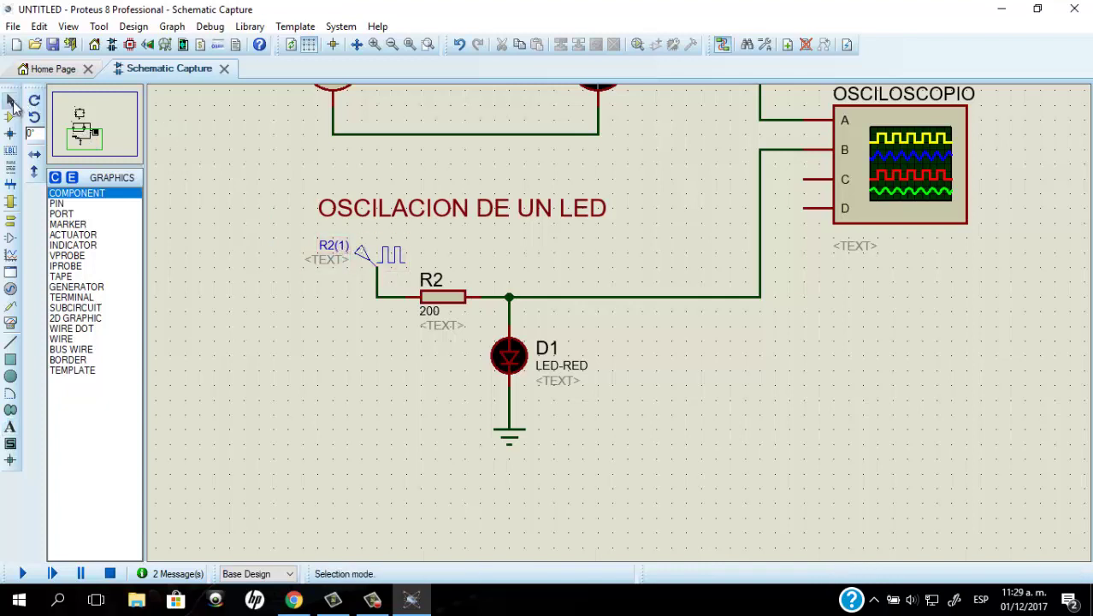
{"action": "double_click", "coordinate": [367, 257]}
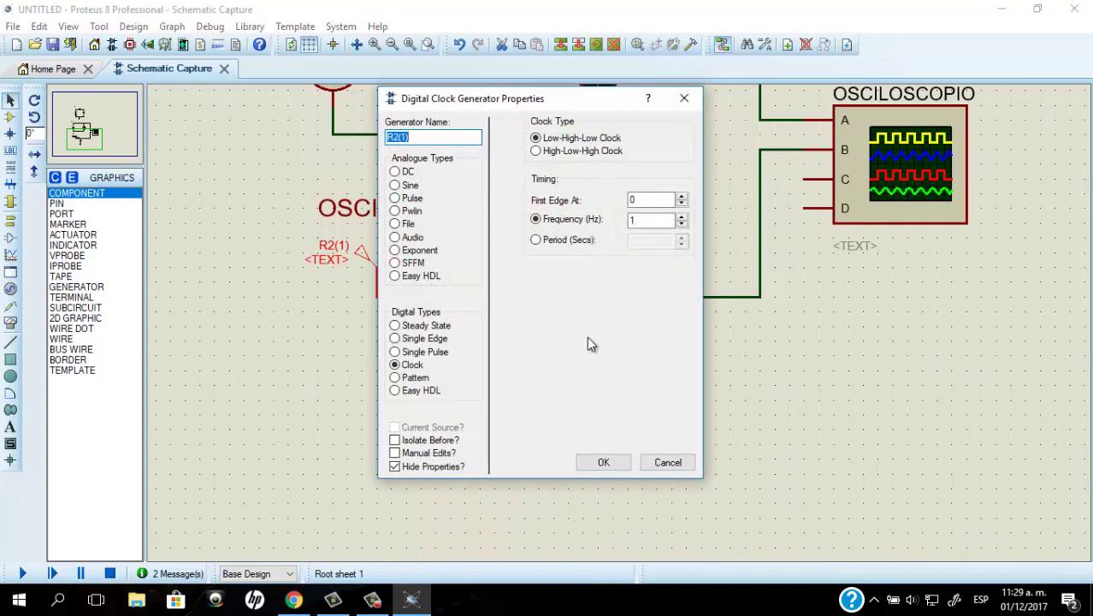
{"action": "left_click", "coordinate": [669, 463]}
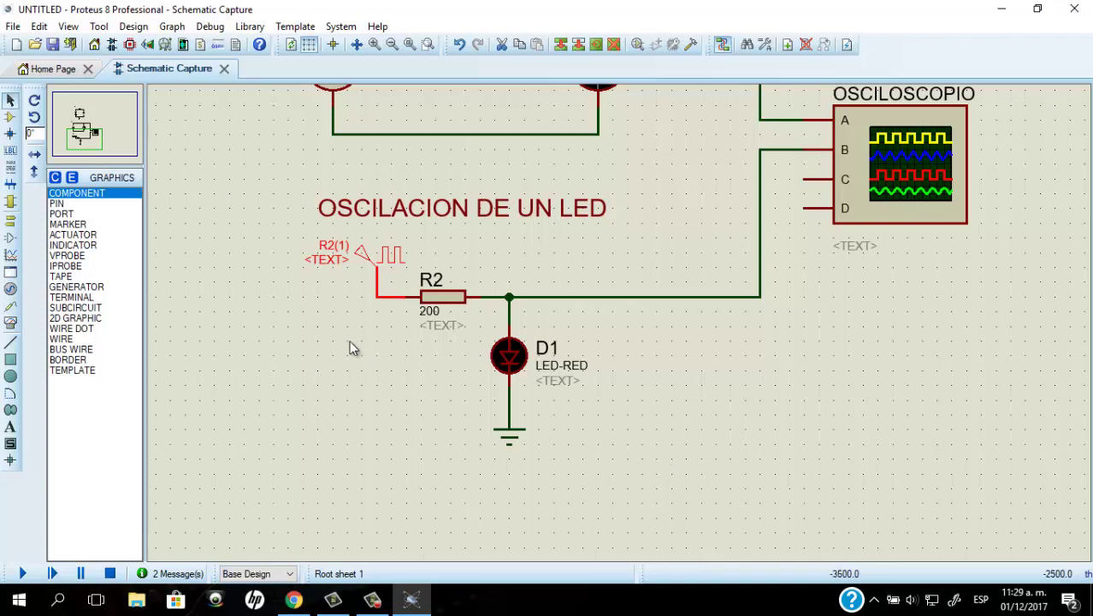
Step: Find the animated RELAY model with the keyword "relay" and place it in the empty area beside the battery LED circuit
{"action": "left_click_drag", "start_coordinate": [82, 146], "coordinate": [89, 115]}
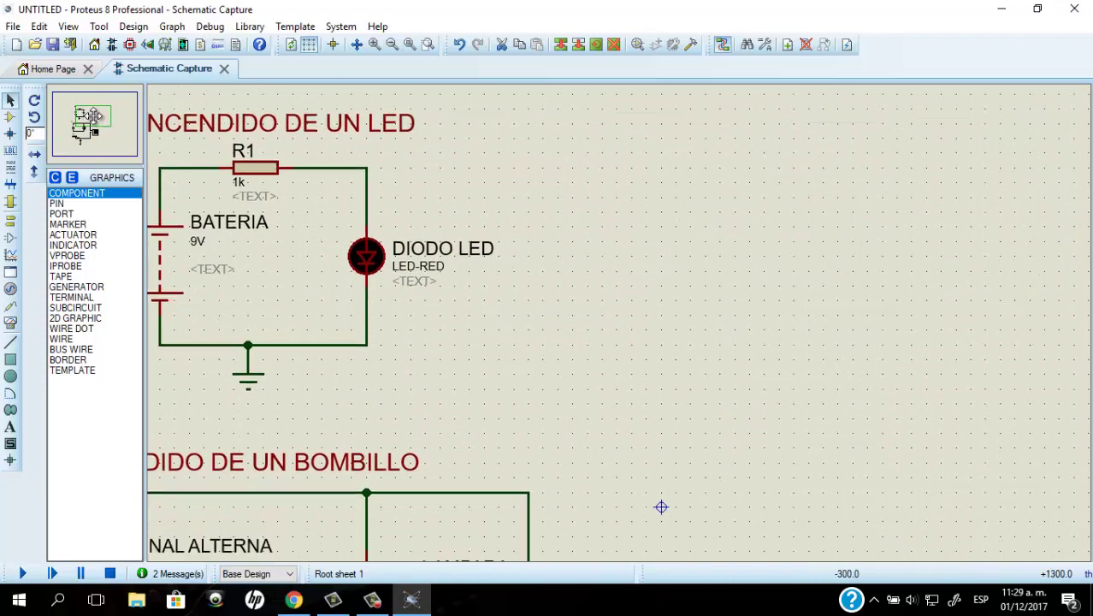
{"action": "left_click", "coordinate": [12, 119]}
{"action": "left_click", "coordinate": [55, 178]}
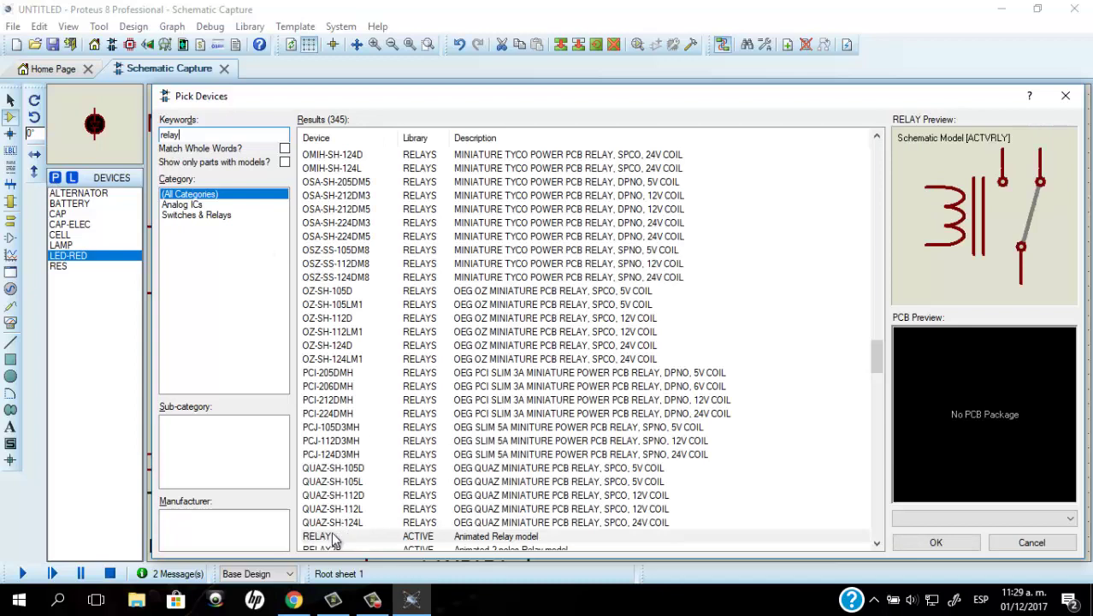
{"action": "left_click", "coordinate": [335, 537]}
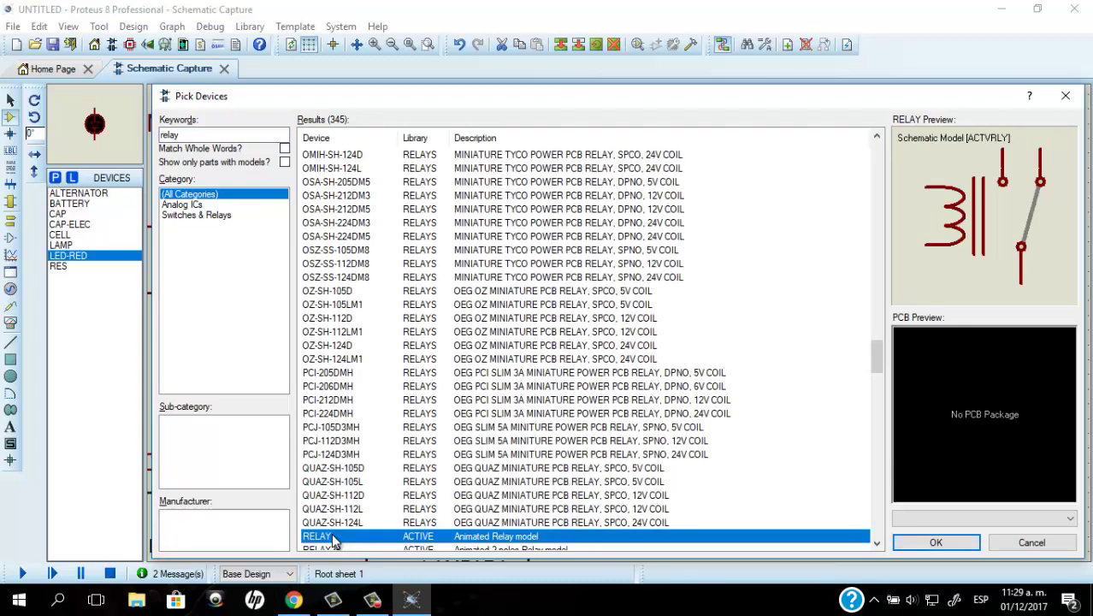
{"action": "key", "text": "Down"}
{"action": "key", "text": "Down"}
{"action": "key", "text": "Up"}
{"action": "key", "text": "Up"}
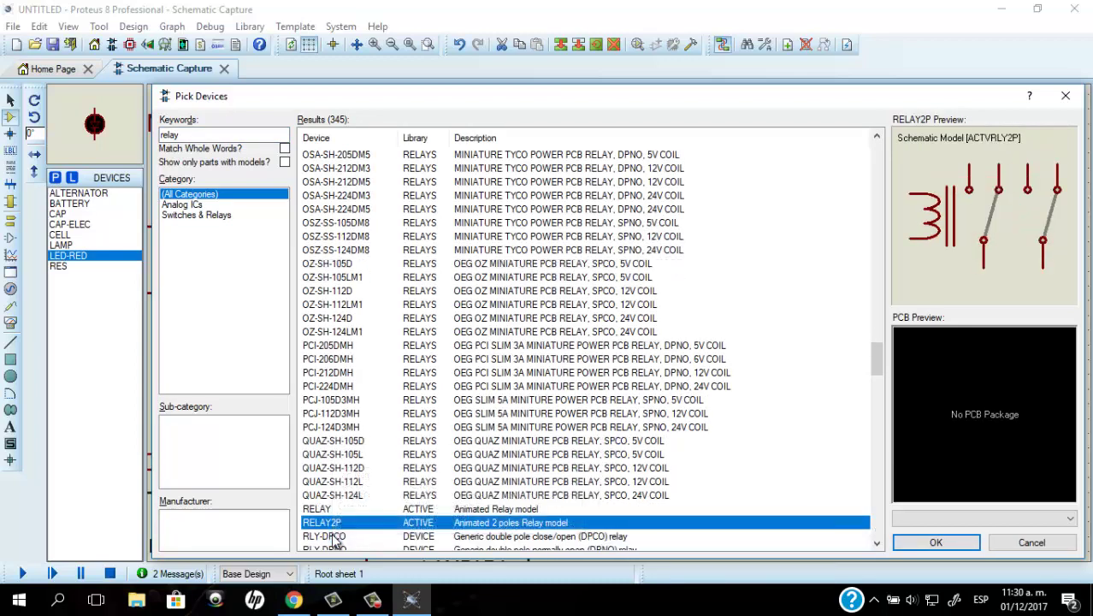
{"action": "mouse_move", "coordinate": [335, 539]}
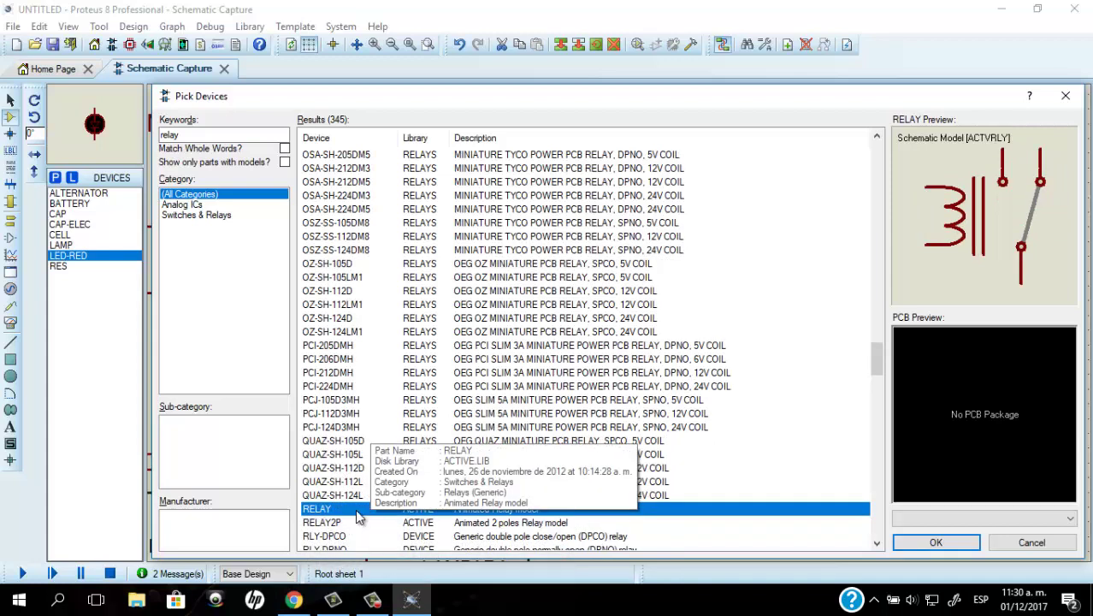
{"action": "double_click", "coordinate": [358, 513]}
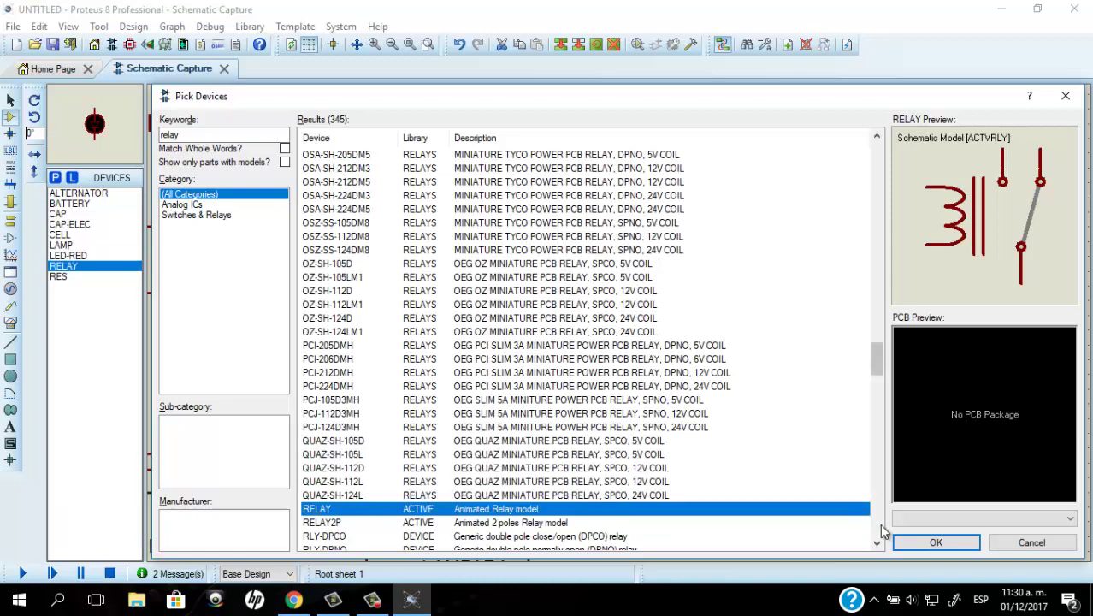
{"action": "left_click", "coordinate": [936, 542]}
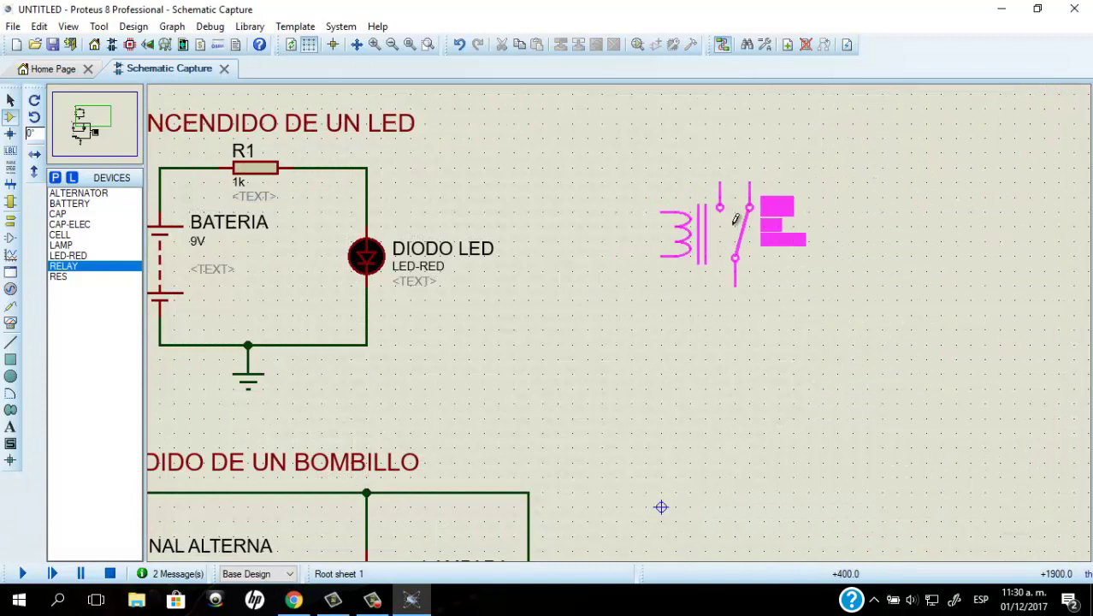
{"action": "left_click", "coordinate": [817, 270]}
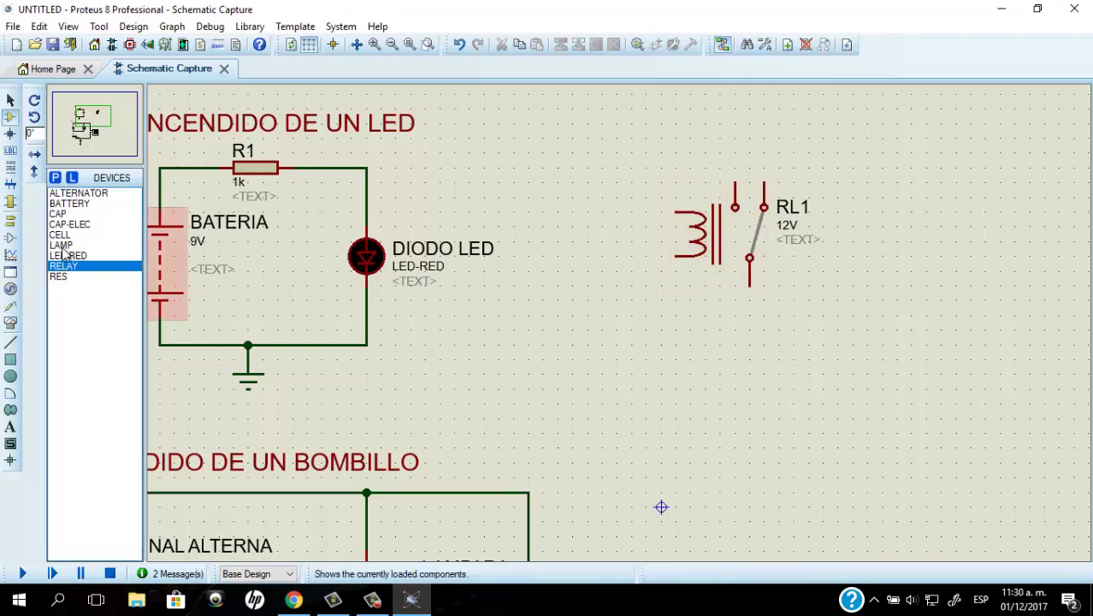
Step: Place an ALTERNATOR beside the relay's switch contacts
{"action": "left_click", "coordinate": [11, 116]}
{"action": "left_click", "coordinate": [85, 194]}
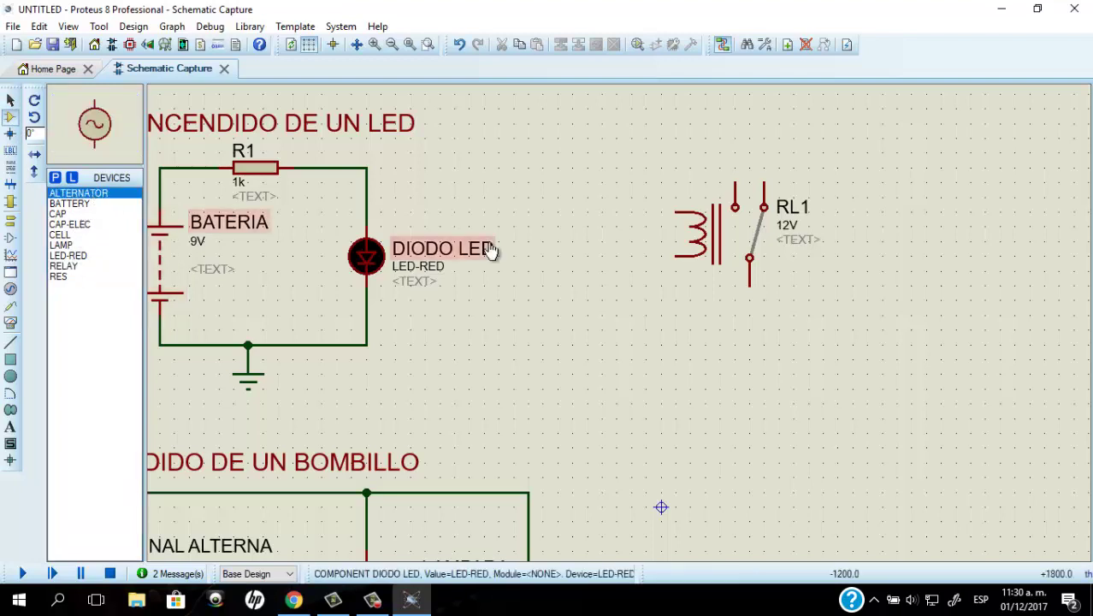
{"action": "left_click", "coordinate": [962, 249]}
{"action": "left_click", "coordinate": [896, 243]}
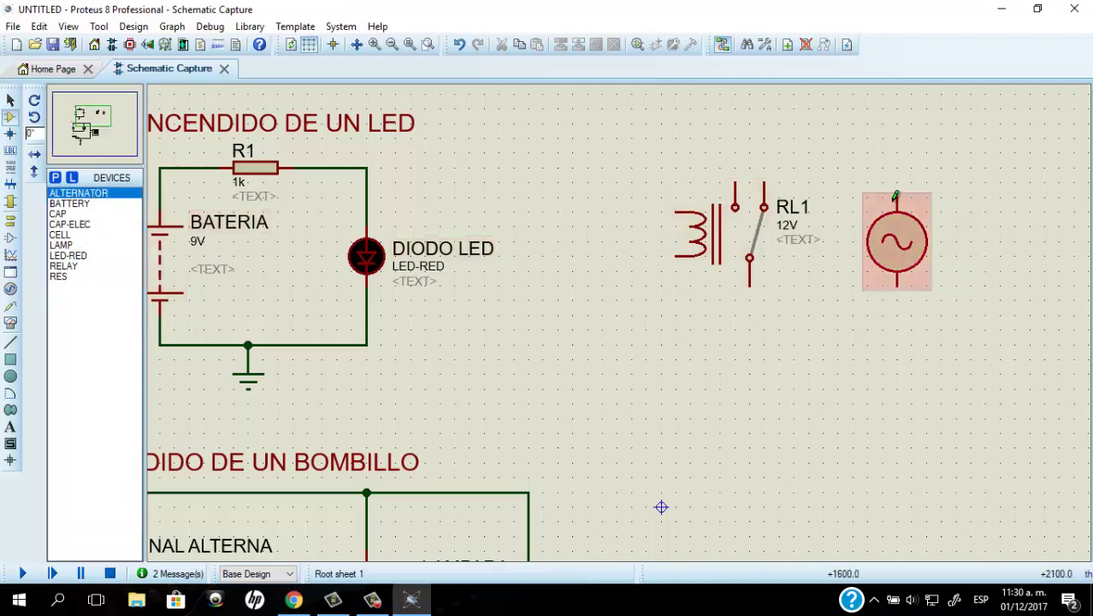
Step: Wire the alternator between the relay's open contact and its common terminal, and shift the alternator slightly lower
{"action": "left_click", "coordinate": [896, 194]}
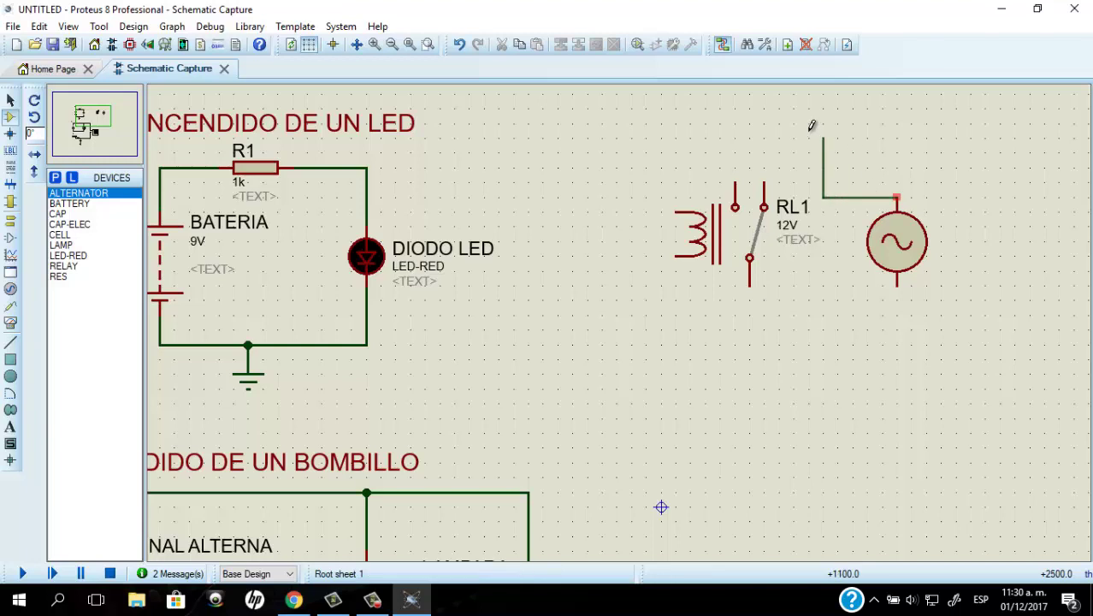
{"action": "left_click", "coordinate": [898, 153]}
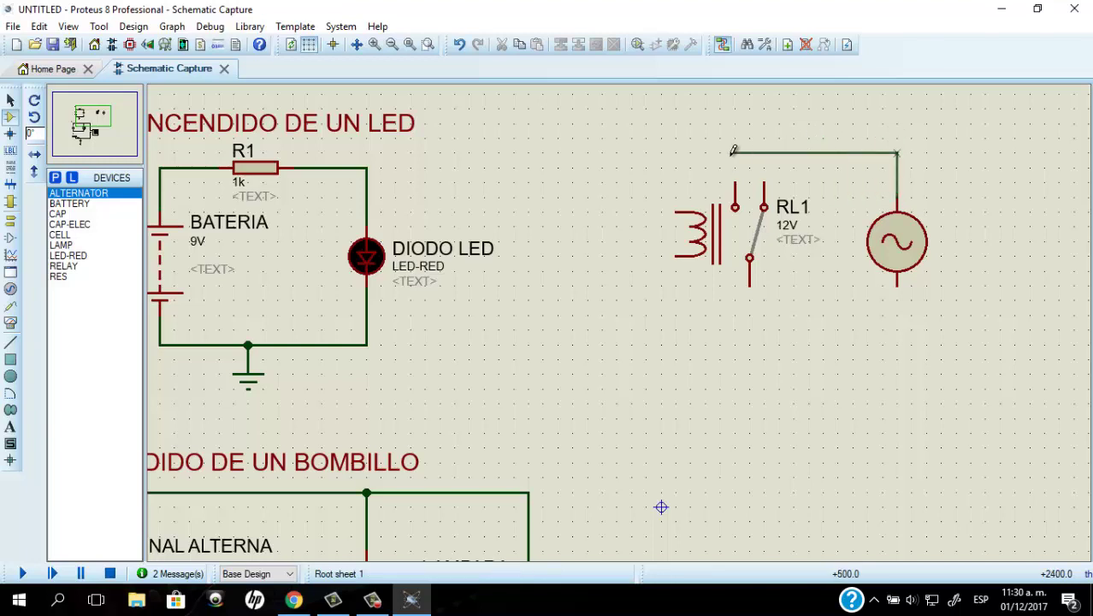
{"action": "left_click", "coordinate": [735, 181]}
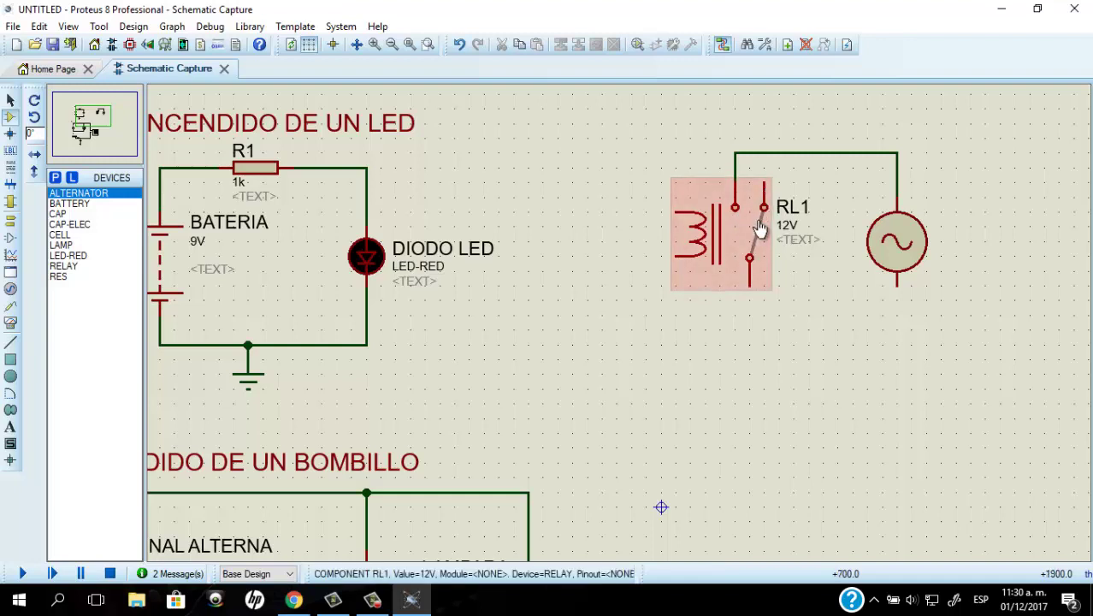
{"action": "left_click", "coordinate": [897, 285]}
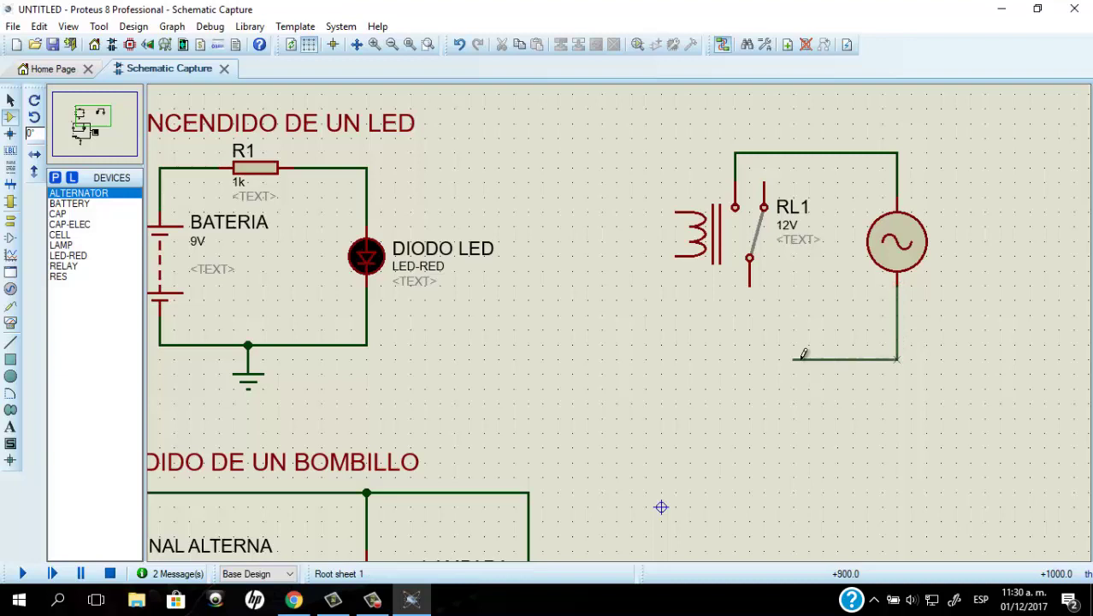
{"action": "left_click", "coordinate": [753, 283]}
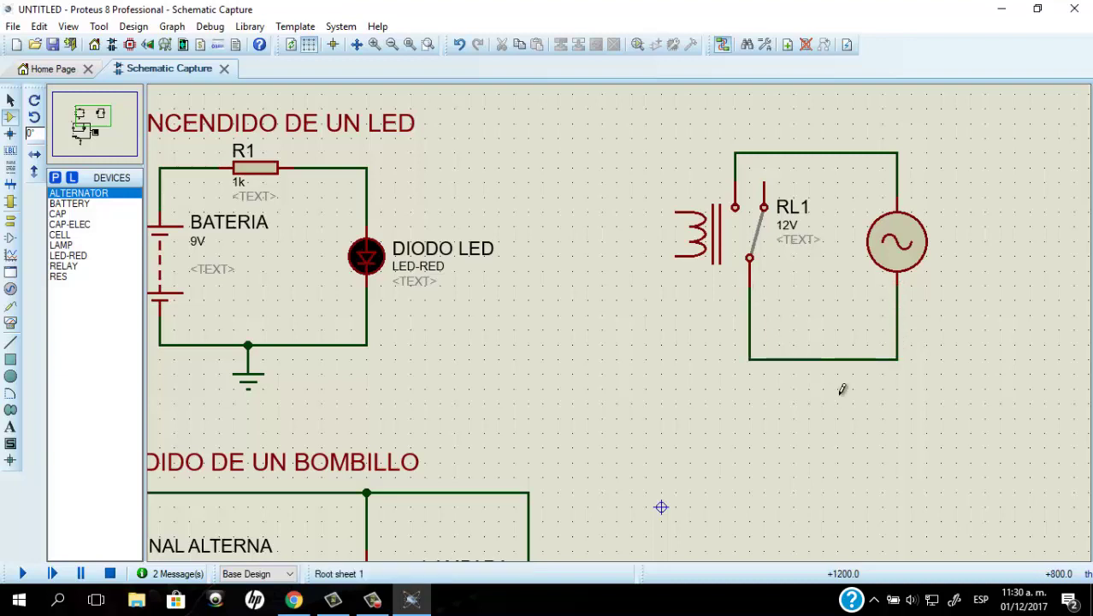
{"action": "left_click_drag", "start_coordinate": [902, 246], "coordinate": [905, 295]}
{"action": "left_click", "coordinate": [971, 346]}
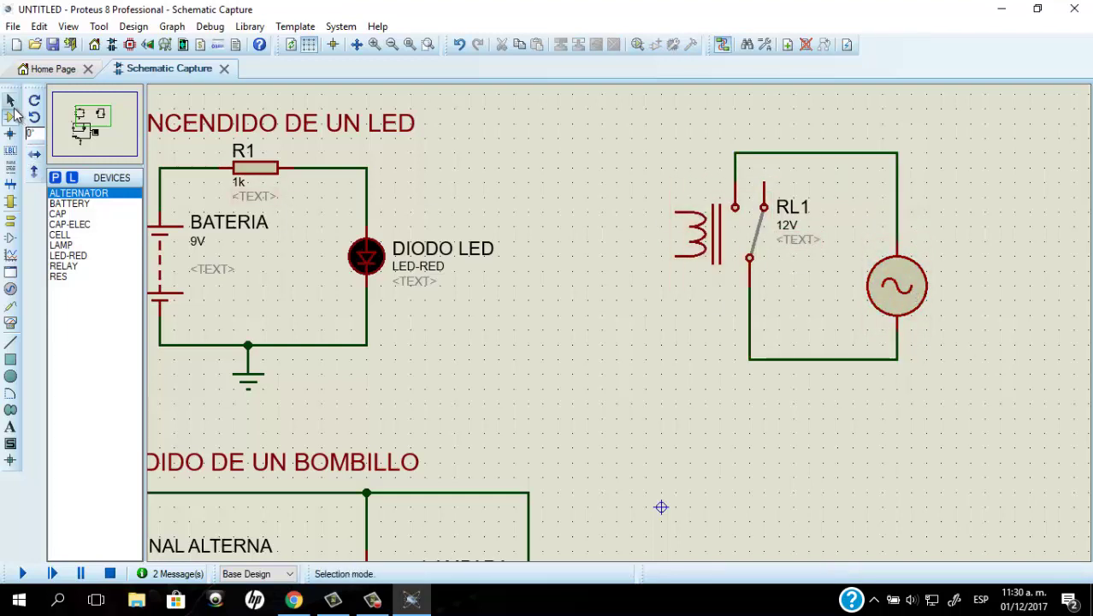
Step: Search devices for "moto", compare the motor models and add the simple DC MOTOR from the MOTORS library
{"action": "left_click", "coordinate": [55, 179]}
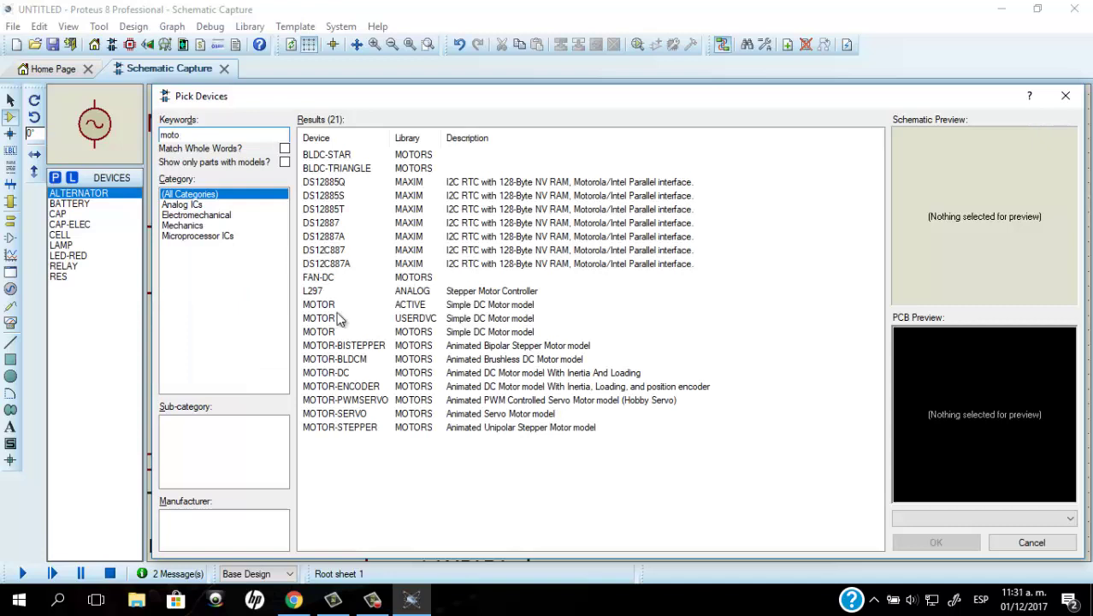
{"action": "left_click", "coordinate": [339, 374]}
{"action": "key", "text": "Down"}
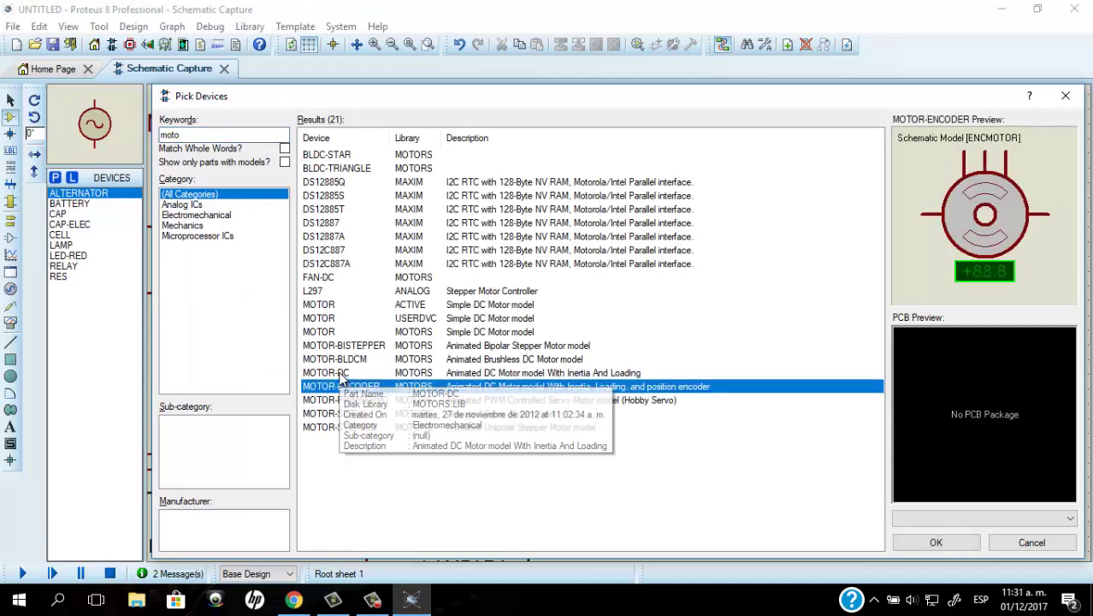
{"action": "key", "text": "Down"}
{"action": "key", "text": "Down"}
{"action": "key", "text": "Down"}
{"action": "key", "text": "Up"}
{"action": "key", "text": "Up"}
{"action": "key", "text": "Up"}
{"action": "key", "text": "Up"}
{"action": "key", "text": "Up"}
{"action": "key", "text": "Up"}
{"action": "key", "text": "Up"}
{"action": "key", "text": "Up"}
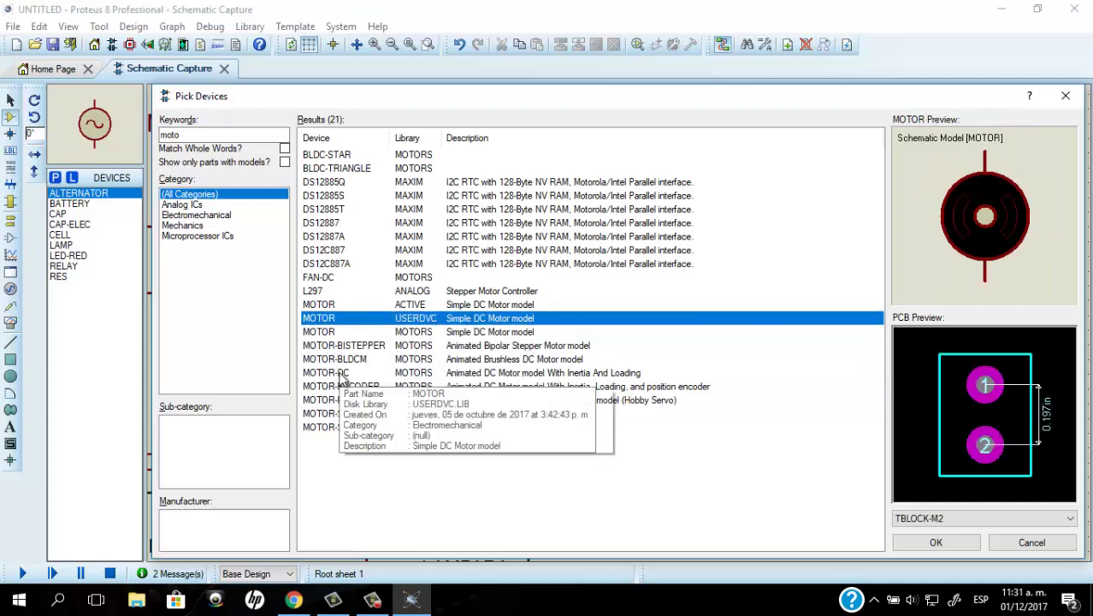
{"action": "key", "text": "Down"}
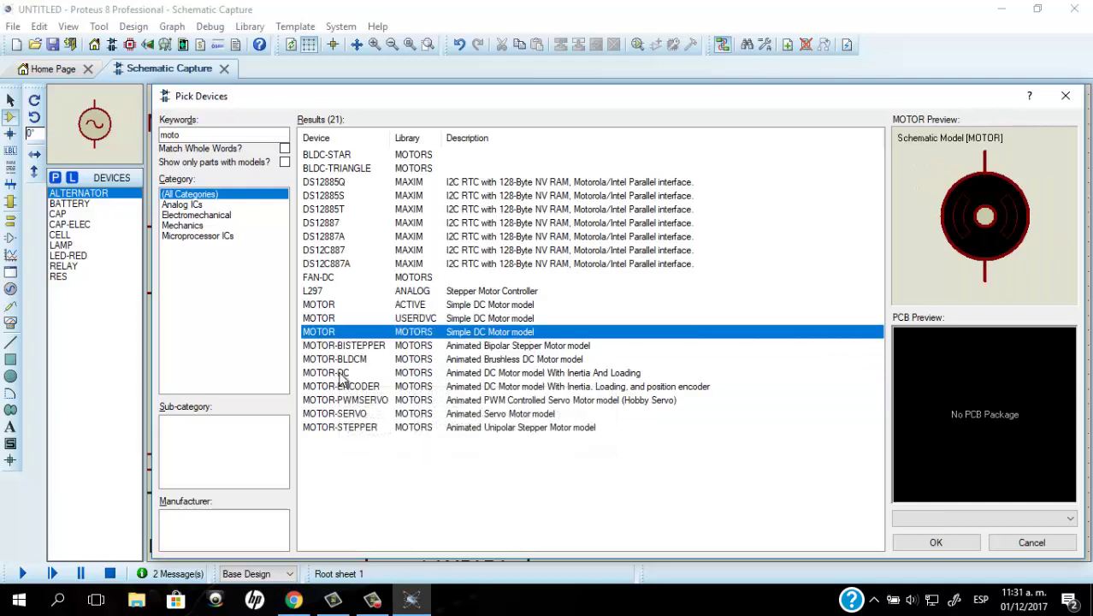
{"action": "double_click", "coordinate": [416, 337]}
Step: Pick the USERDVC version of MOTOR, decline replacing the existing device instances, and close the device picker
{"action": "left_click", "coordinate": [417, 319]}
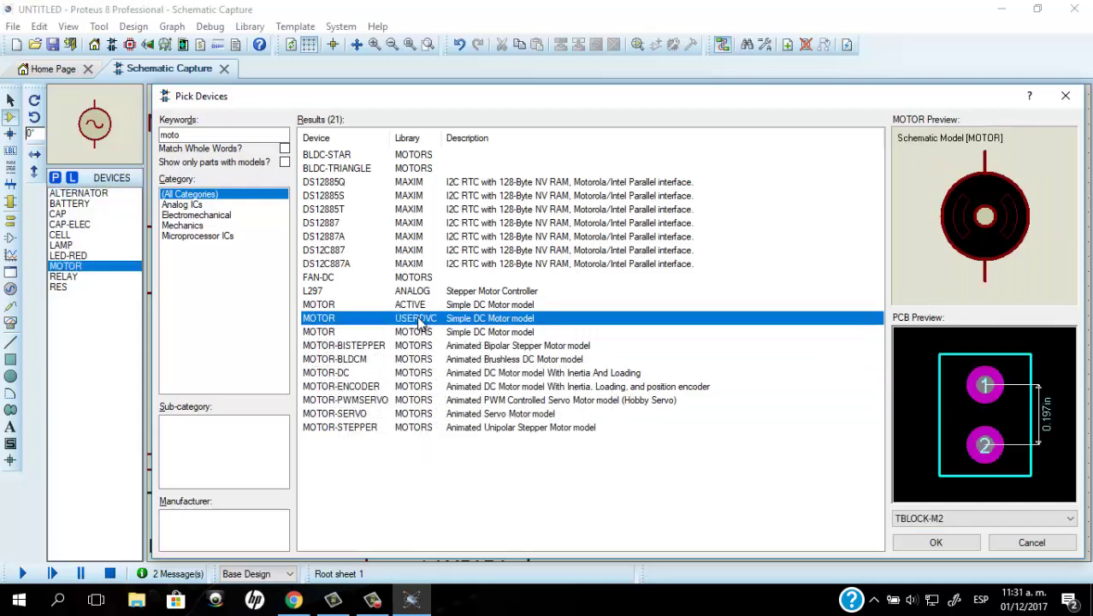
{"action": "double_click", "coordinate": [419, 323]}
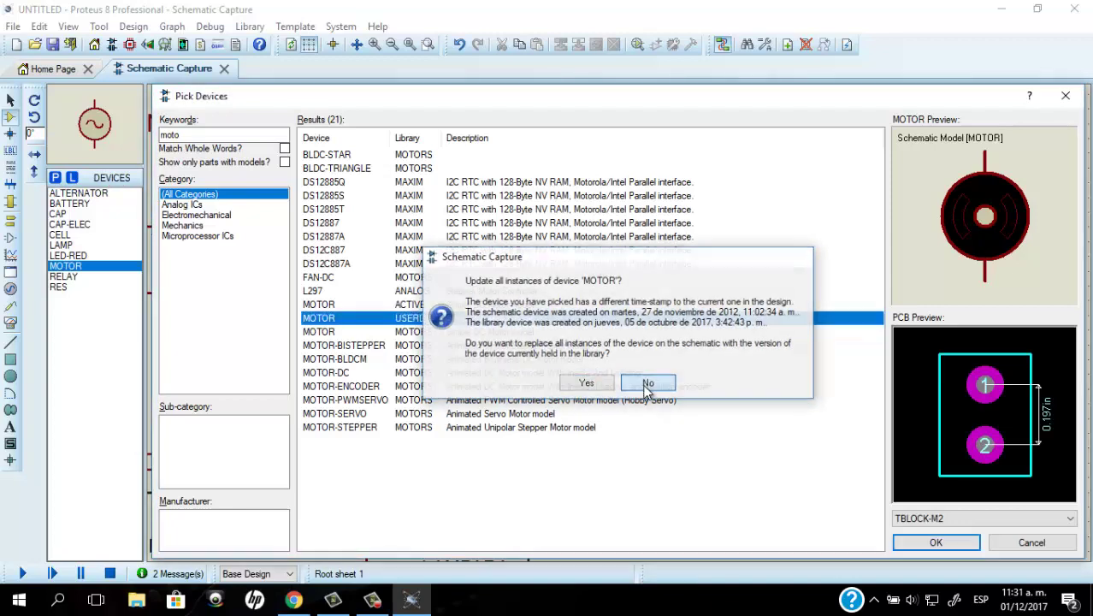
{"action": "left_click", "coordinate": [649, 387]}
{"action": "left_click", "coordinate": [944, 547]}
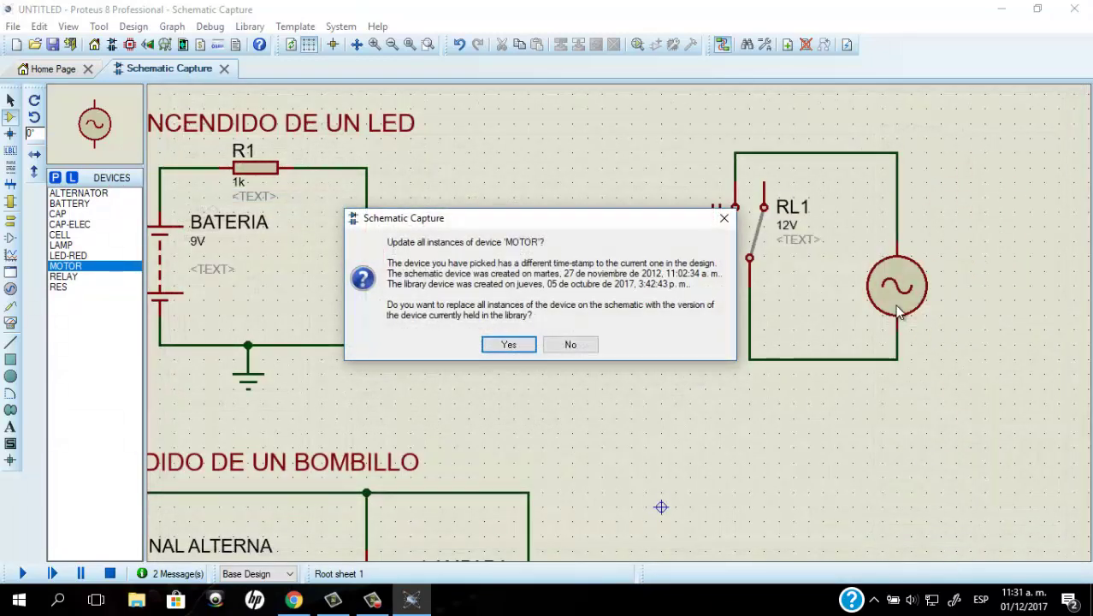
{"action": "left_click", "coordinate": [571, 345]}
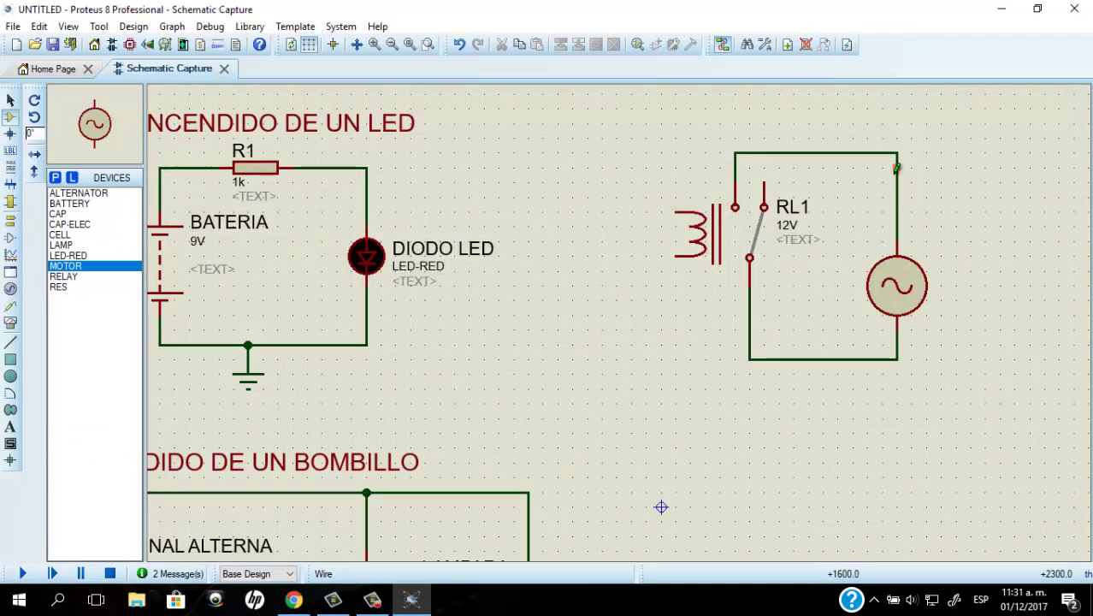
Step: Delete the upper wire between the alternator and the relay, and place the motor directly above the alternator
{"action": "right_click", "coordinate": [897, 167]}
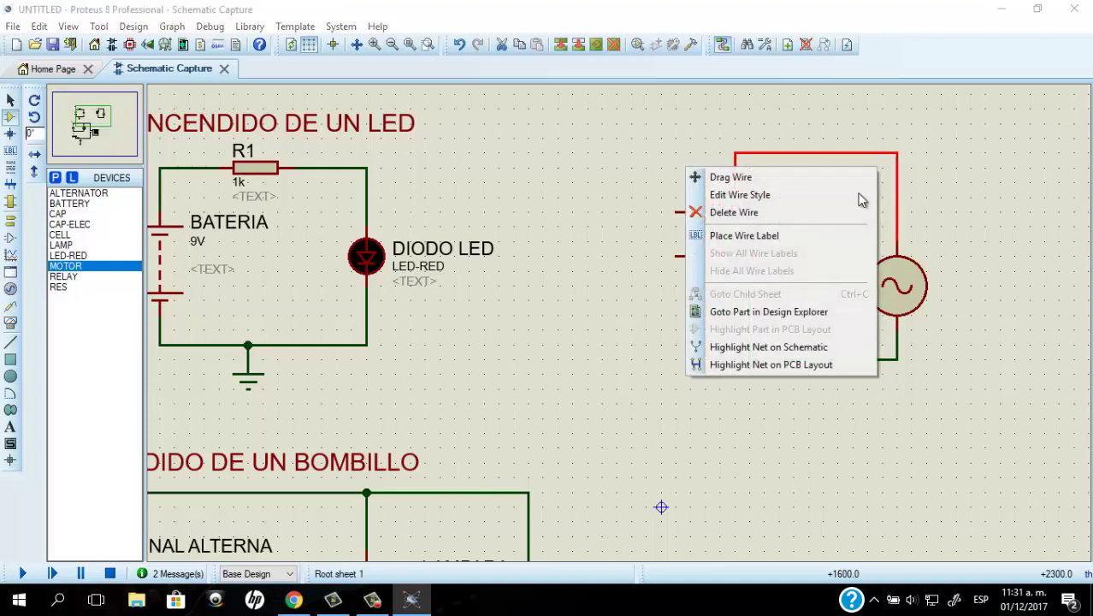
{"action": "left_click", "coordinate": [817, 211]}
{"action": "left_click", "coordinate": [896, 175]}
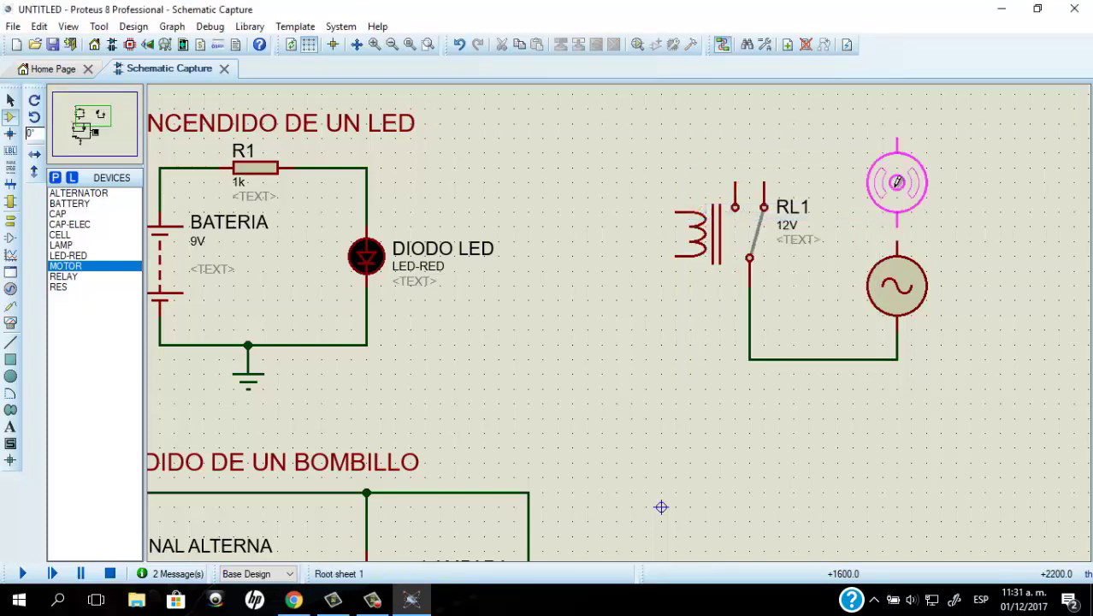
{"action": "left_click", "coordinate": [897, 175]}
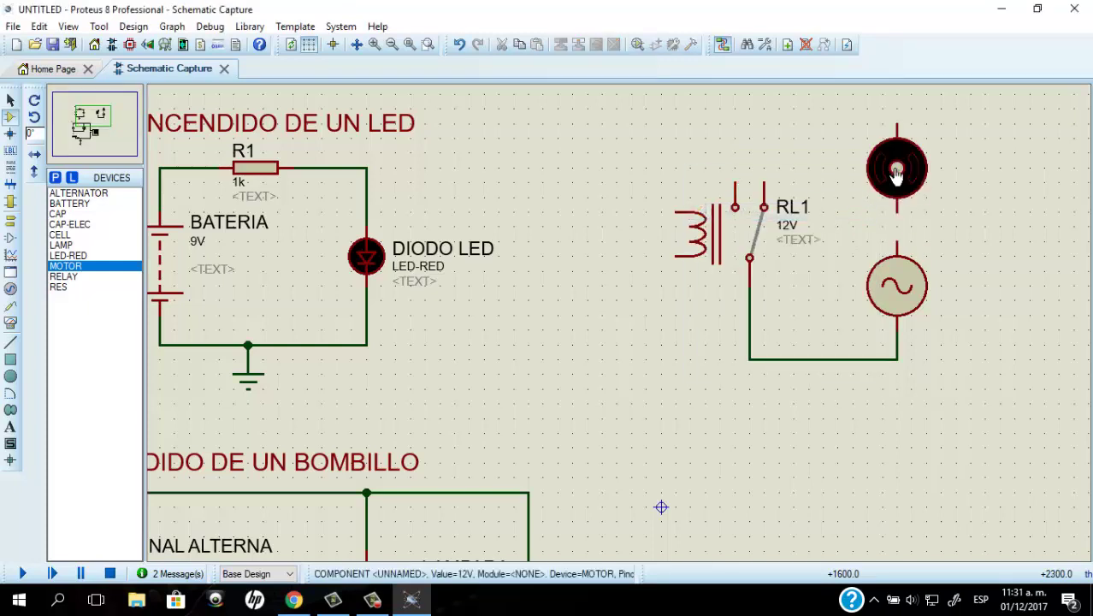
Step: Wire the motor's upper terminal to the relay's open contact and its lower terminal to the alternator
{"action": "left_click", "coordinate": [898, 121]}
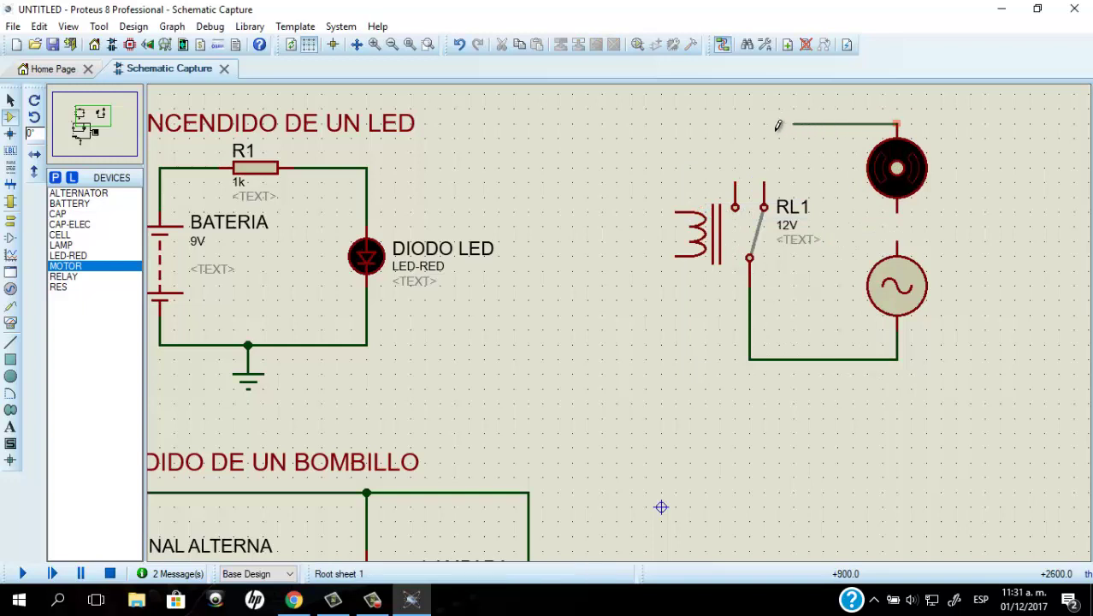
{"action": "left_click", "coordinate": [735, 181]}
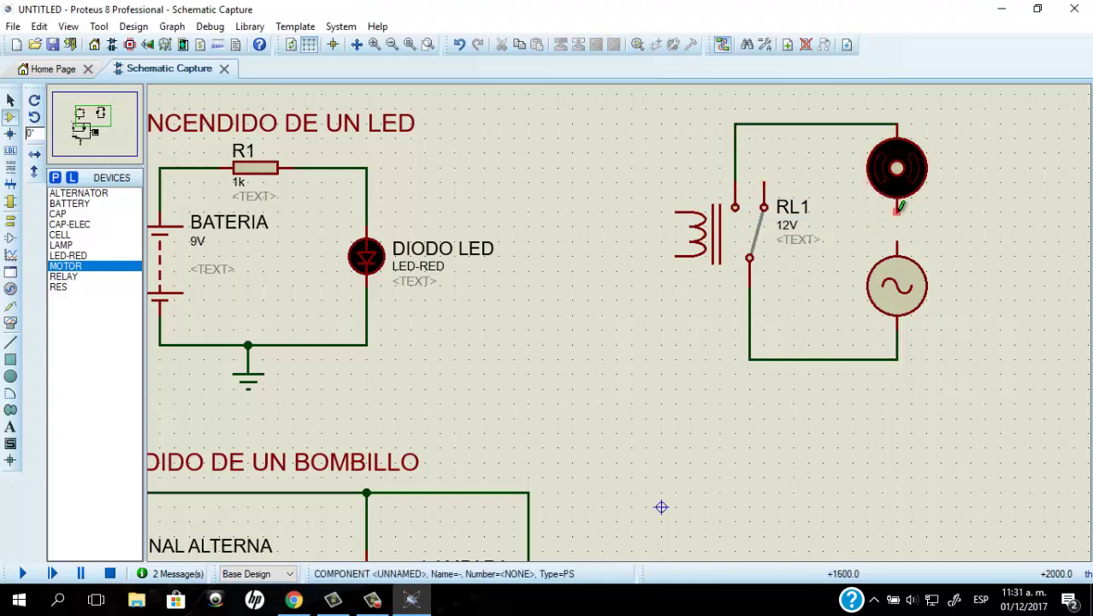
{"action": "left_click", "coordinate": [900, 238]}
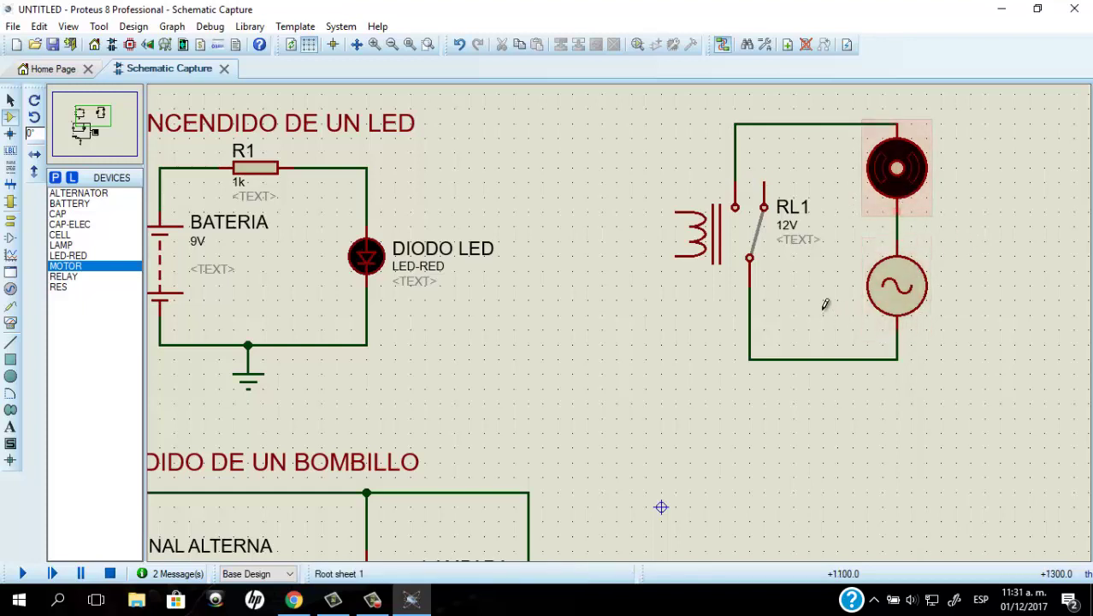
Step: Try to set the new alternator's part reference to SENAL ALTERNA
{"action": "double_click", "coordinate": [893, 288]}
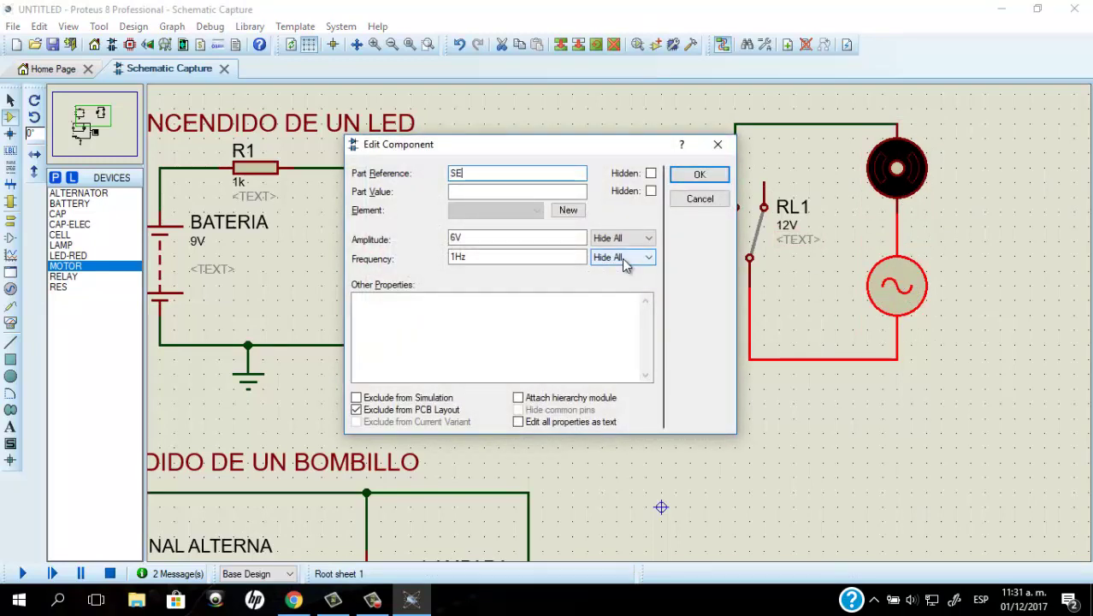
{"action": "type", "text": "SENAL ALTERNA"}
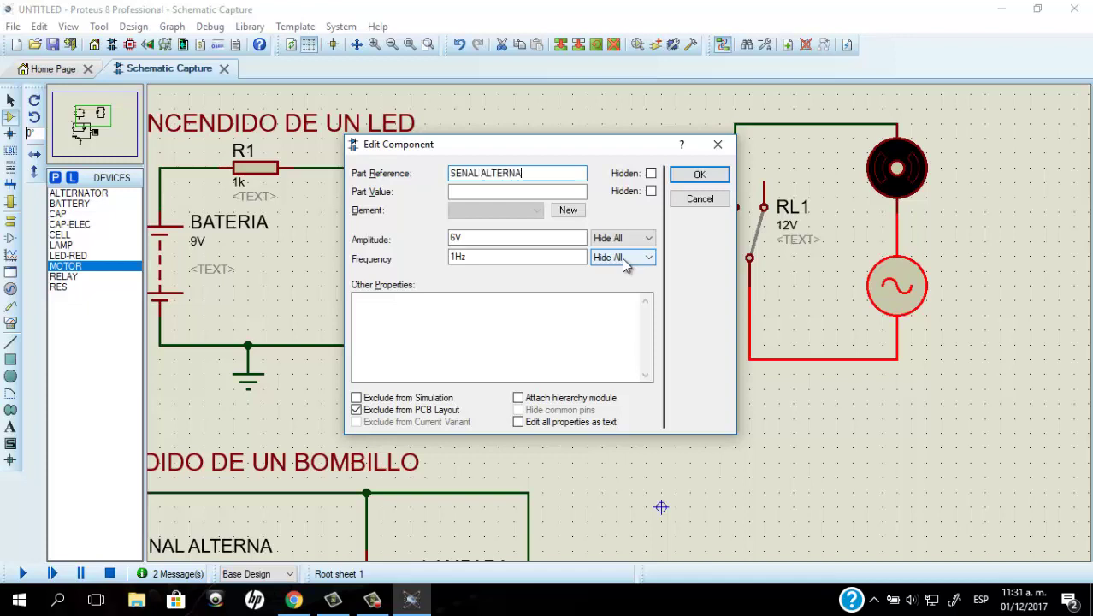
{"action": "left_click", "coordinate": [699, 175]}
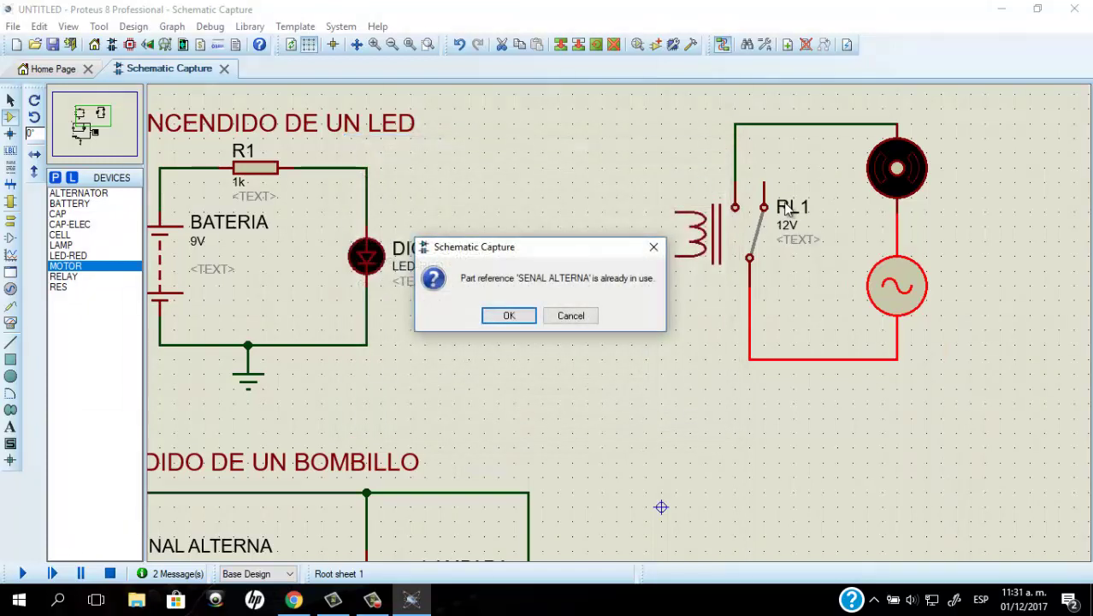
{"action": "left_click", "coordinate": [571, 316]}
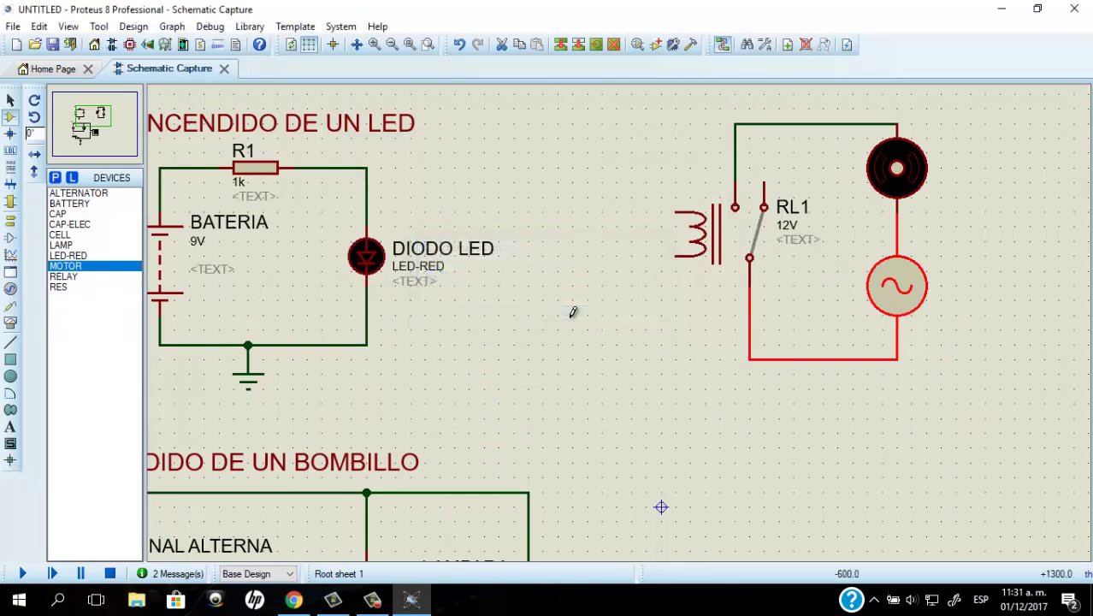
{"action": "left_click", "coordinate": [964, 279]}
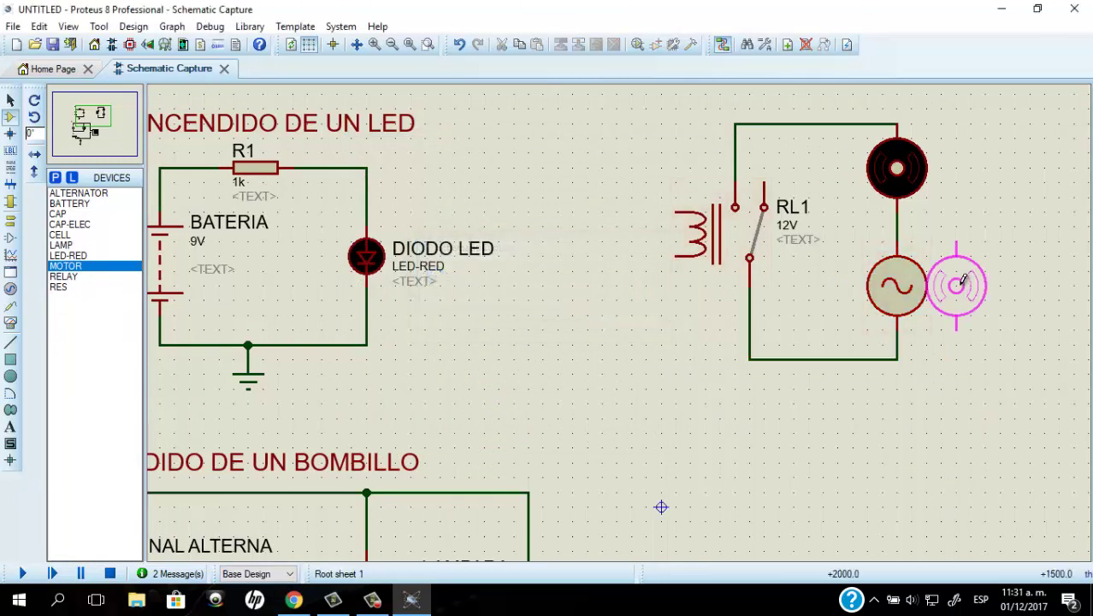
{"action": "key", "text": "Escape"}
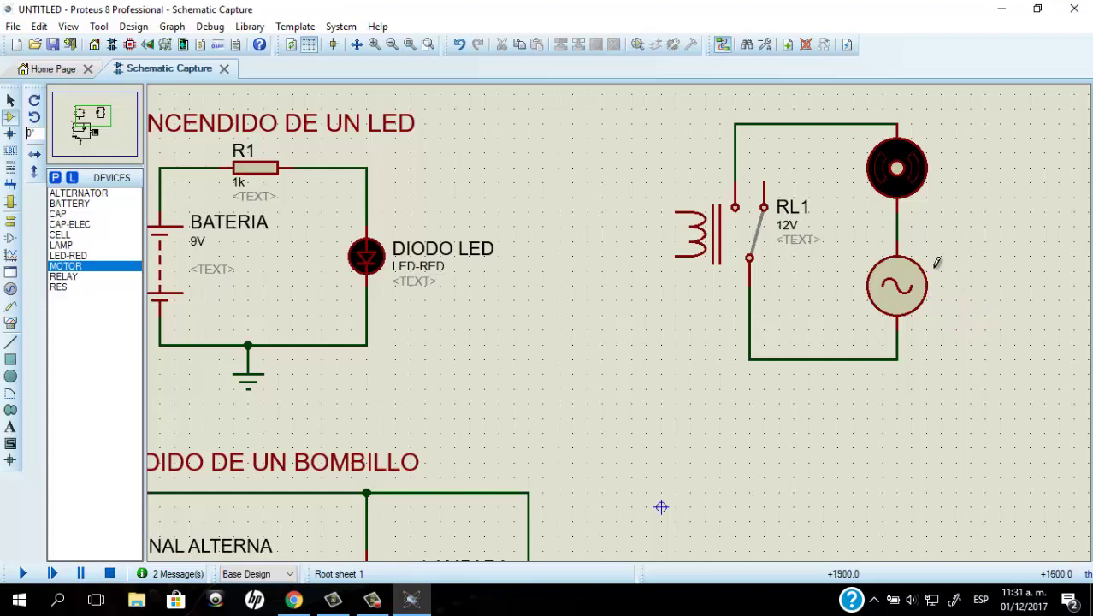
Step: Set the alternator's part reference to SENAL ALTERNA 2 and move that label beneath the lower wire of the relay circuit
{"action": "left_click", "coordinate": [938, 263]}
{"action": "double_click", "coordinate": [901, 283]}
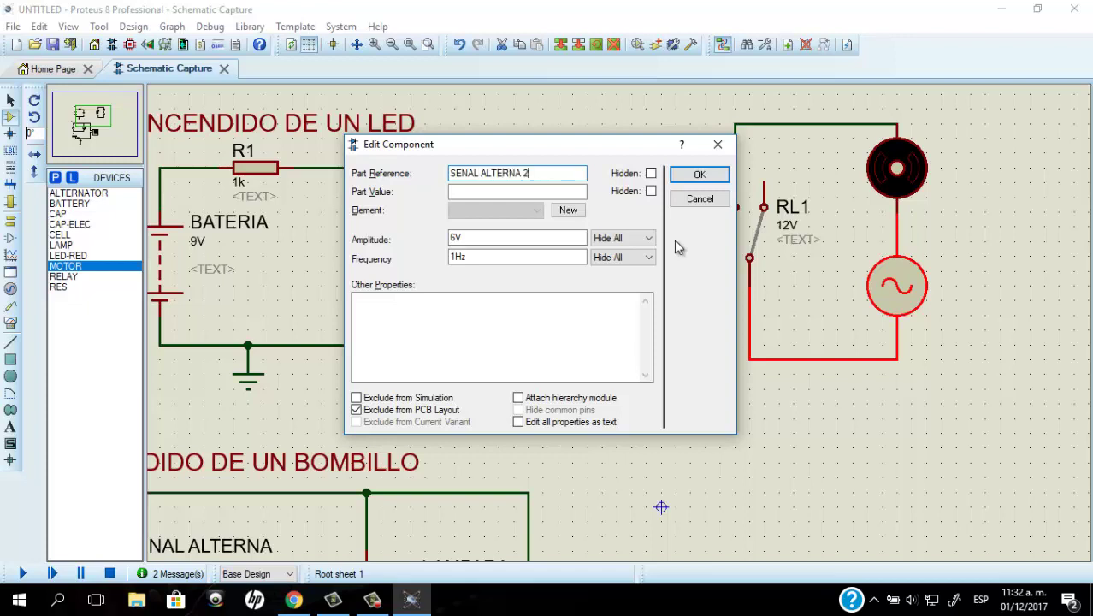
{"action": "left_click", "coordinate": [698, 174]}
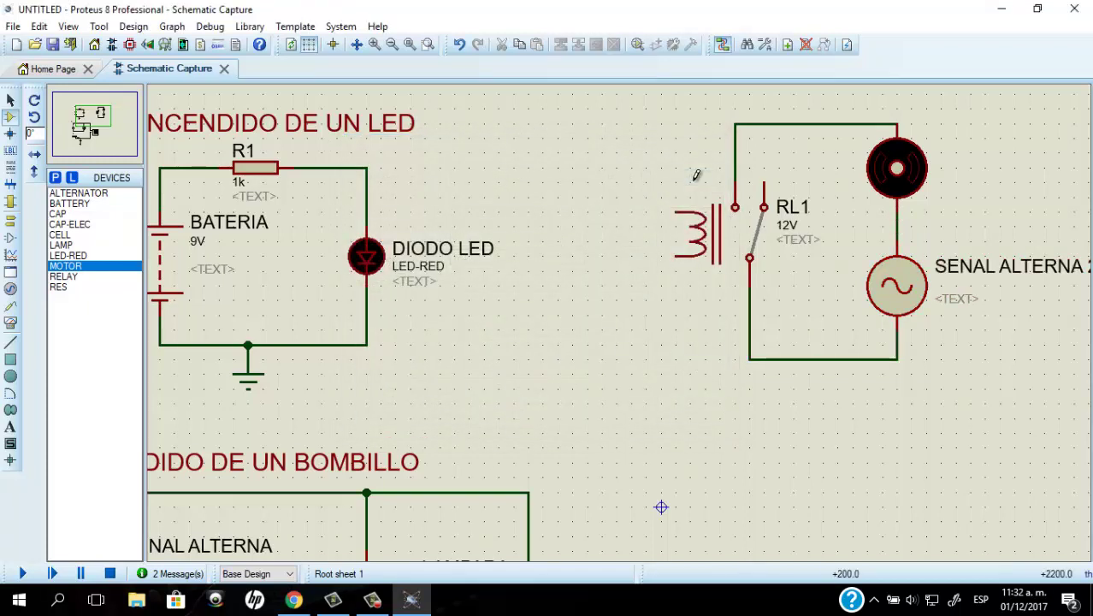
{"action": "right_click", "coordinate": [999, 281]}
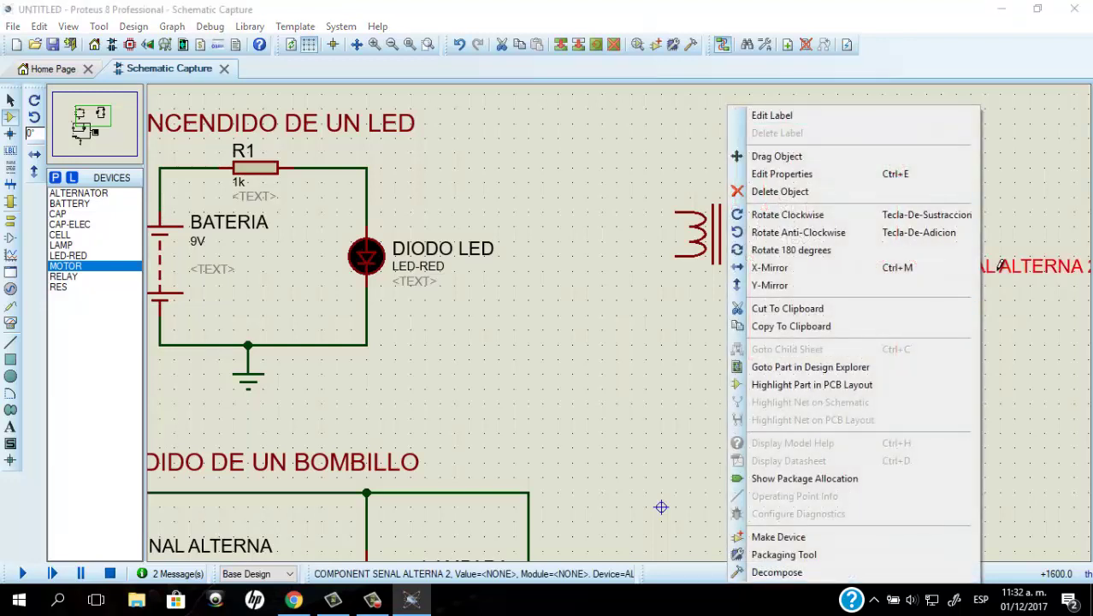
{"action": "left_click", "coordinate": [890, 163]}
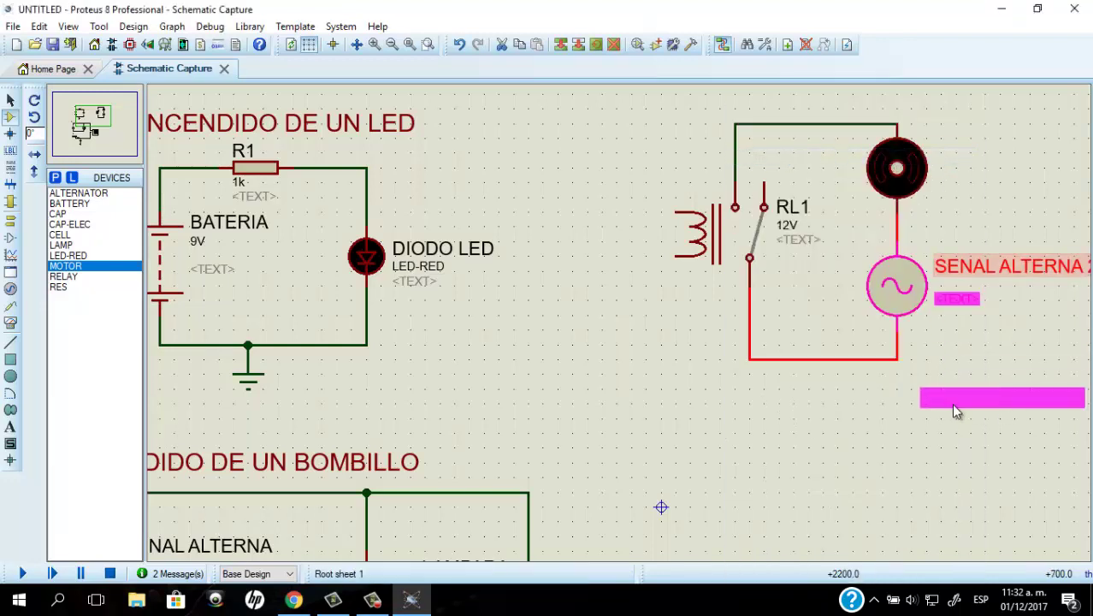
{"action": "left_click", "coordinate": [892, 399]}
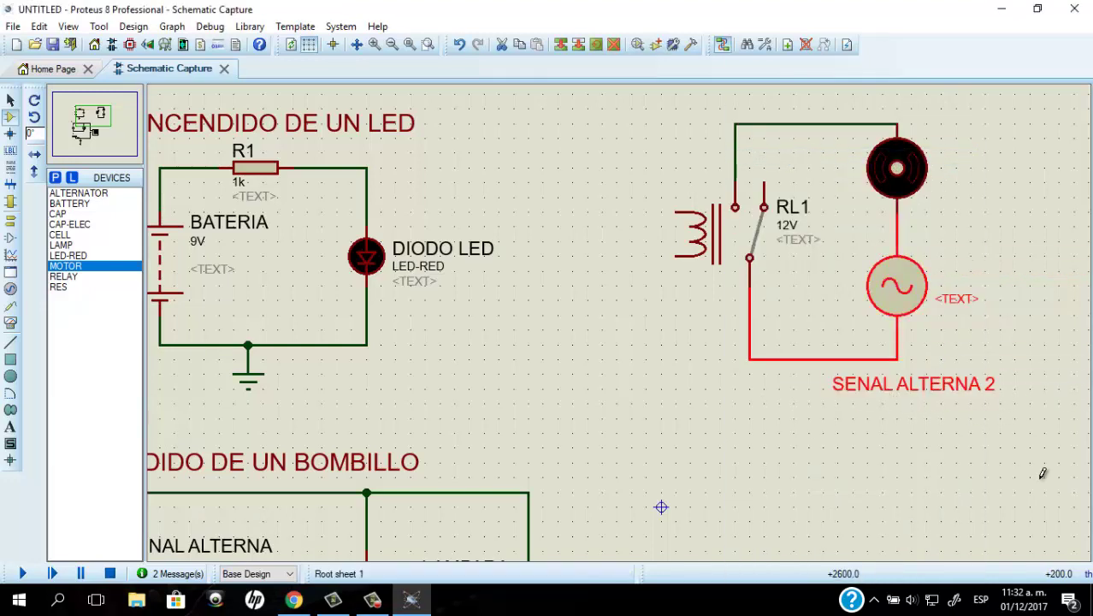
Step: Set the motor's part reference to MOTOR
{"action": "double_click", "coordinate": [900, 174]}
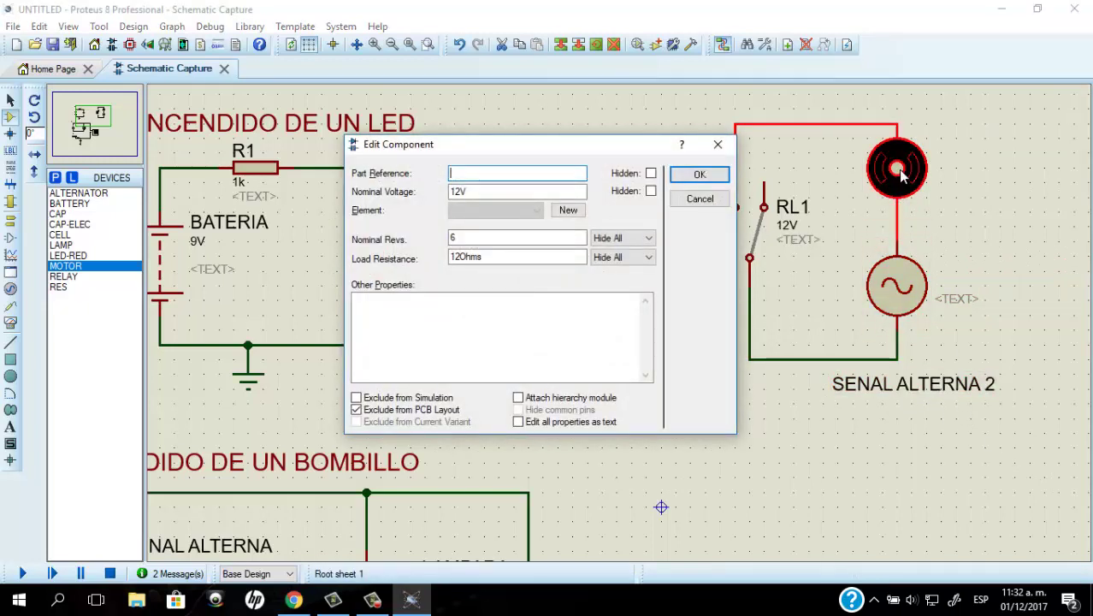
{"action": "type", "text": "MOTOR"}
{"action": "left_click", "coordinate": [719, 176]}
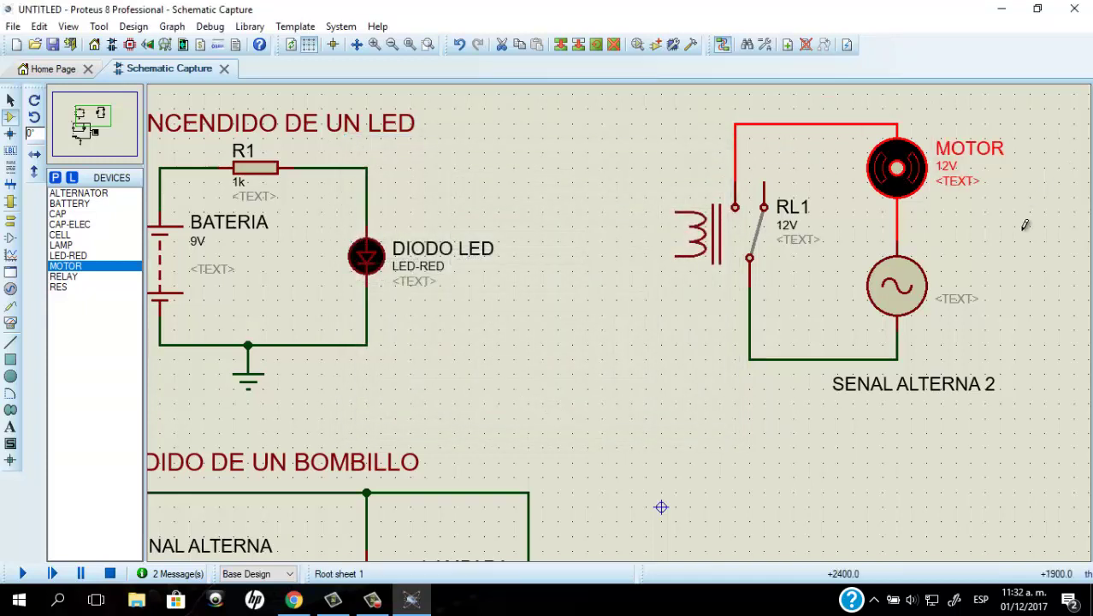
Step: Set the amplitude of the SENAL ALTERNA 2 source to 12V
{"action": "double_click", "coordinate": [911, 293]}
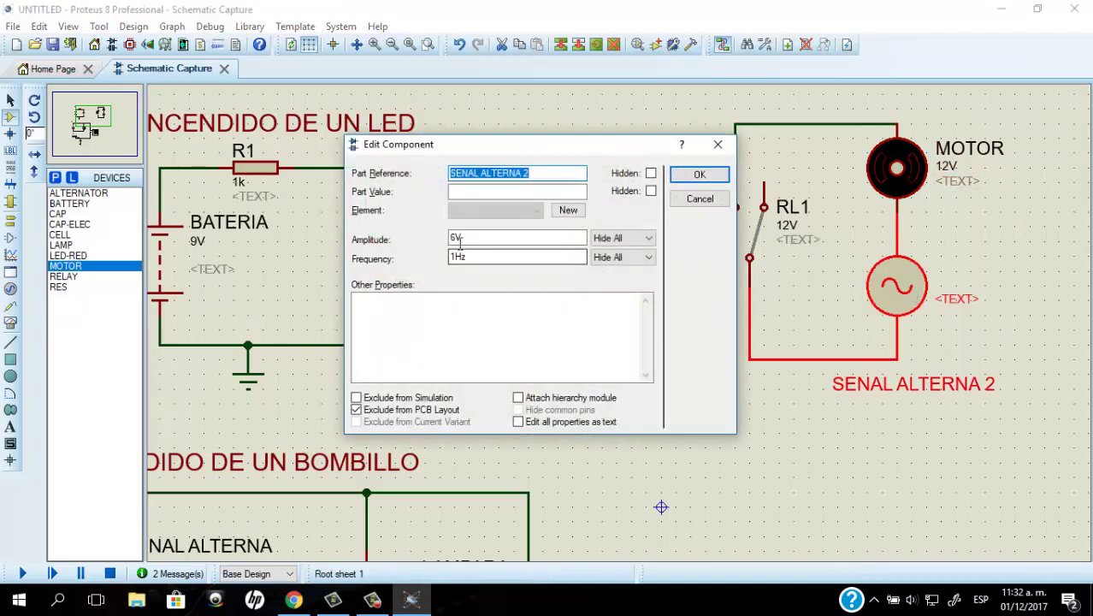
{"action": "left_click", "coordinate": [458, 239]}
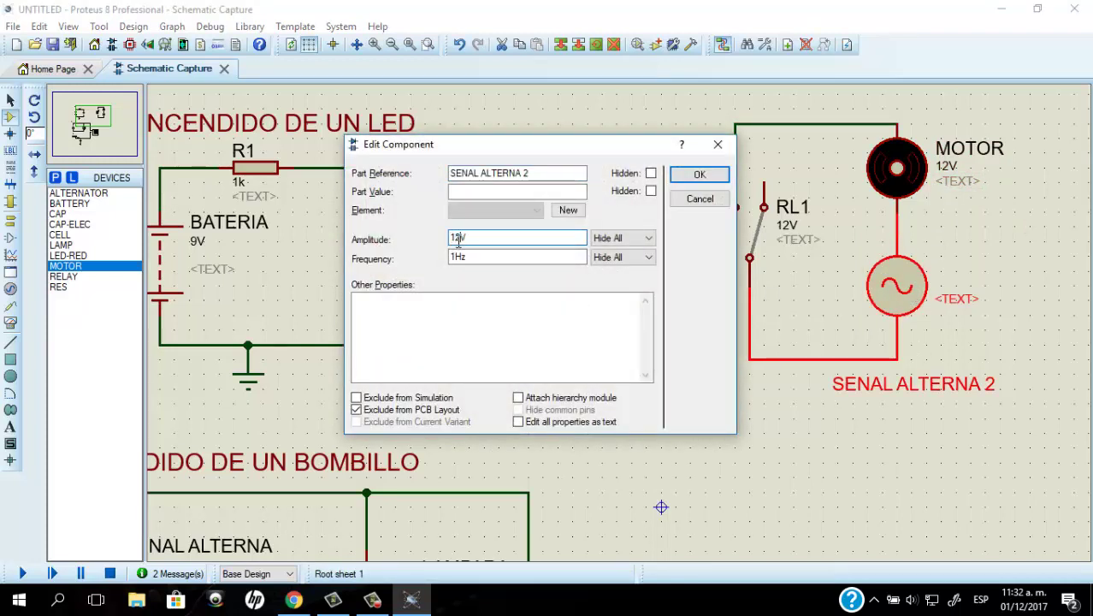
{"action": "type", "text": "12"}
{"action": "left_click", "coordinate": [689, 173]}
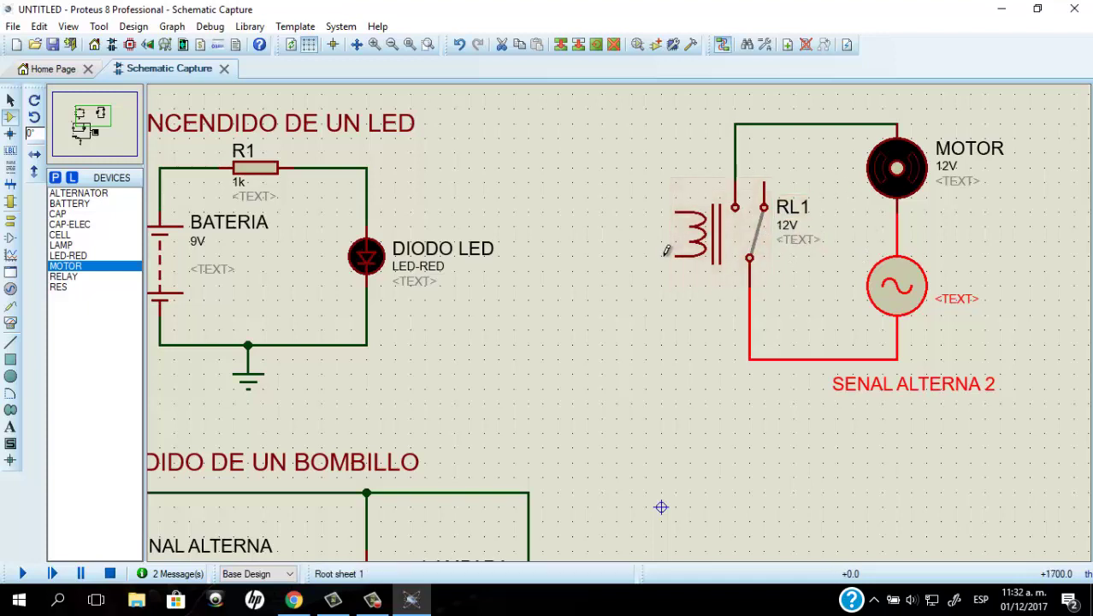
Step: Place a CELL beside the relay coil, on the side opposite the contacts
{"action": "left_click", "coordinate": [62, 237]}
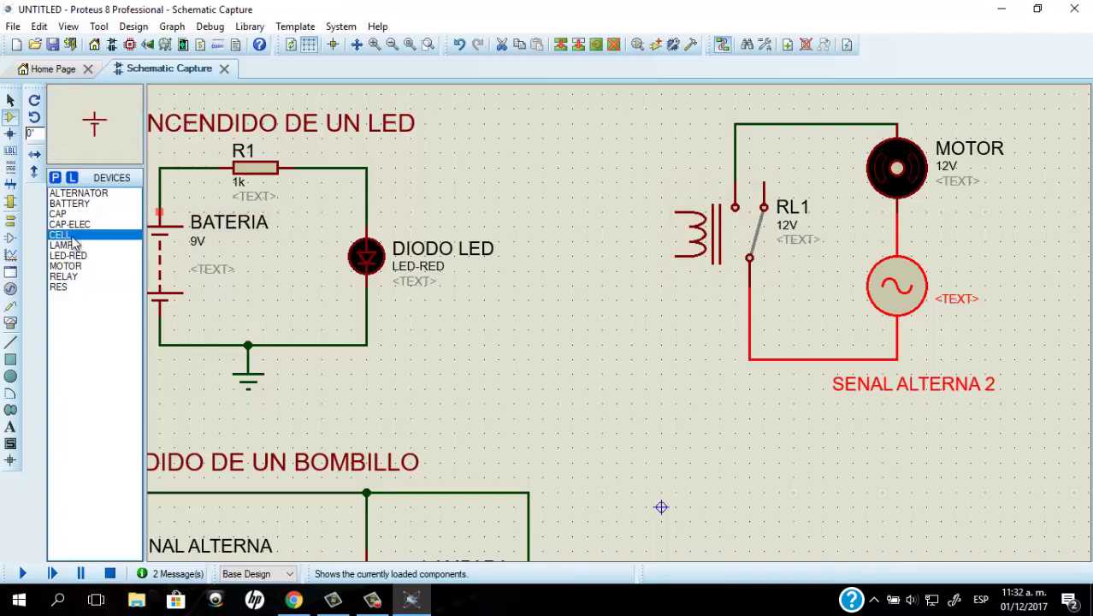
{"action": "left_click", "coordinate": [588, 226]}
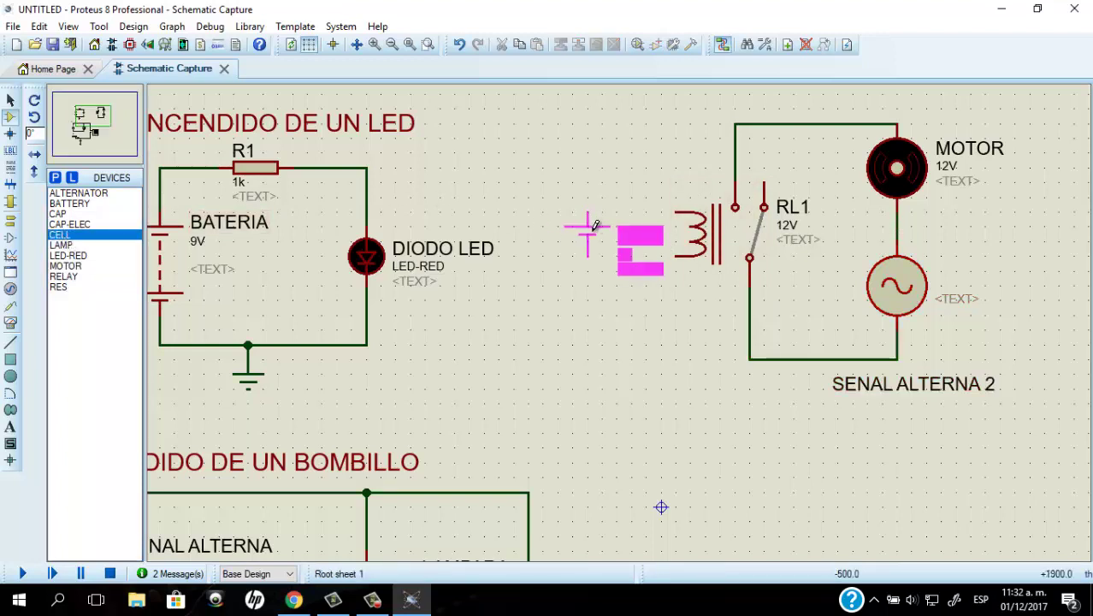
{"action": "left_click", "coordinate": [596, 225]}
Step: Wire the cell's upper terminal to the relay coil's upper pin and its lower terminal to the coil's lower pin
{"action": "left_click", "coordinate": [588, 209]}
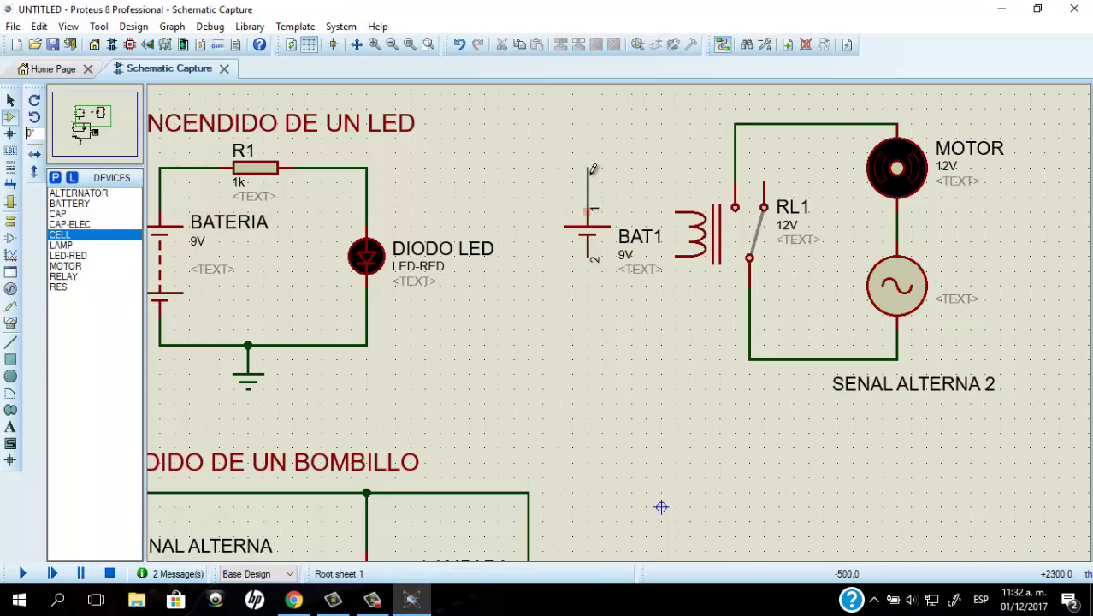
{"action": "left_click", "coordinate": [589, 169]}
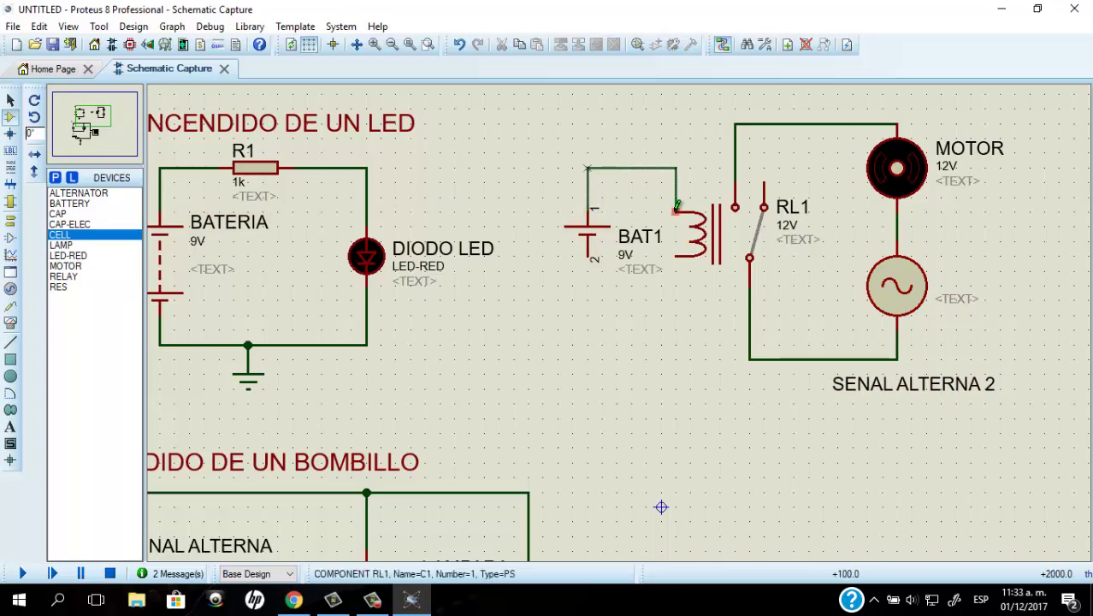
{"action": "left_click", "coordinate": [676, 207]}
{"action": "left_click", "coordinate": [590, 255]}
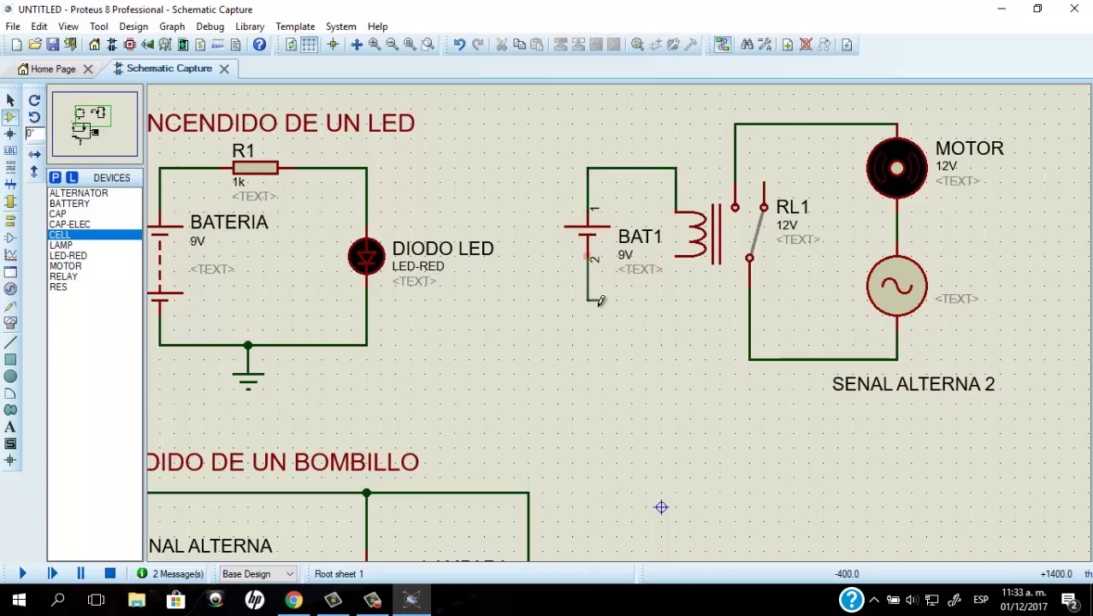
{"action": "left_click", "coordinate": [589, 299]}
{"action": "left_click", "coordinate": [676, 256]}
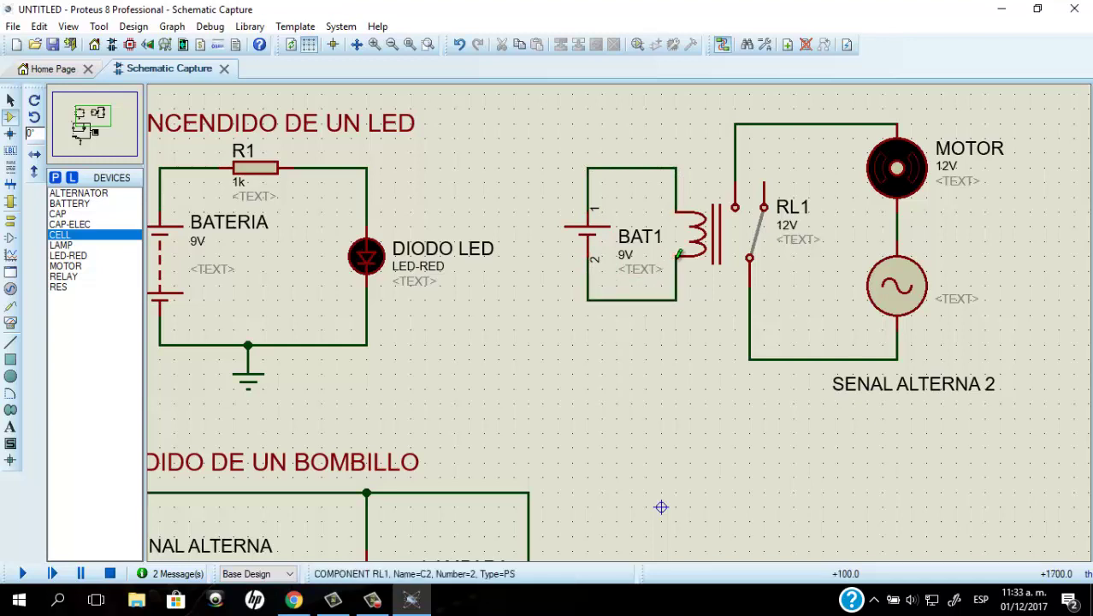
Step: Check the relay's component properties and set the cell's voltage to 12V
{"action": "double_click", "coordinate": [707, 233]}
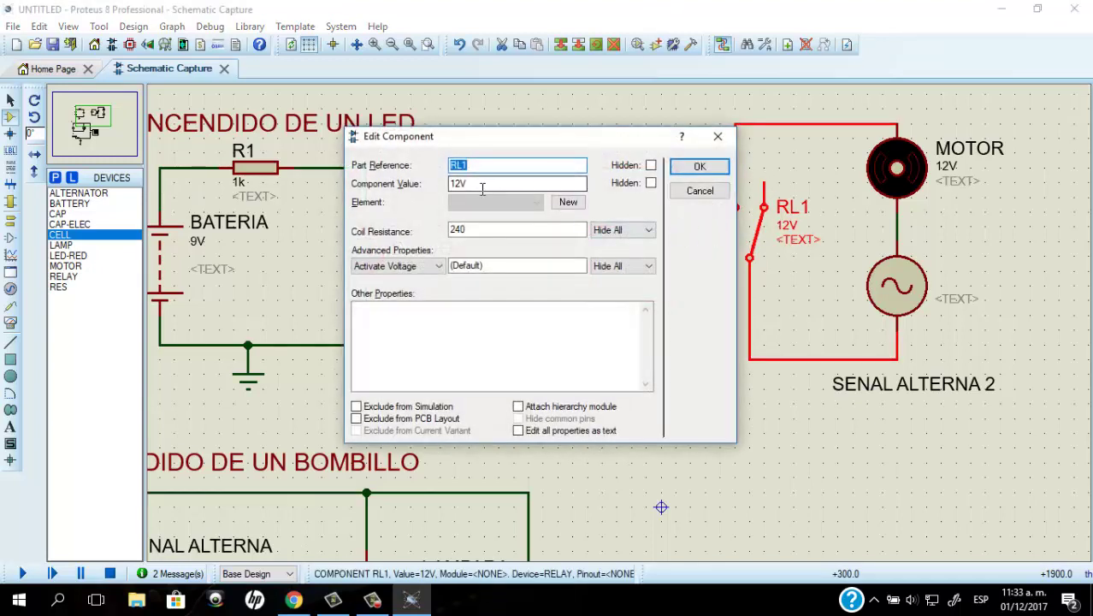
{"action": "left_click", "coordinate": [717, 136]}
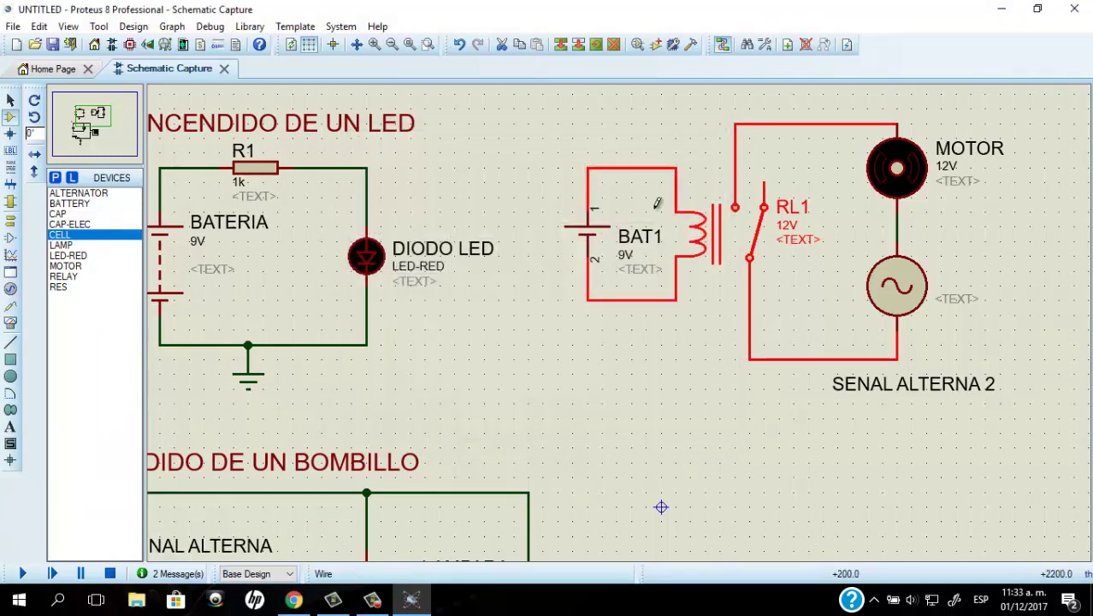
{"action": "double_click", "coordinate": [628, 259]}
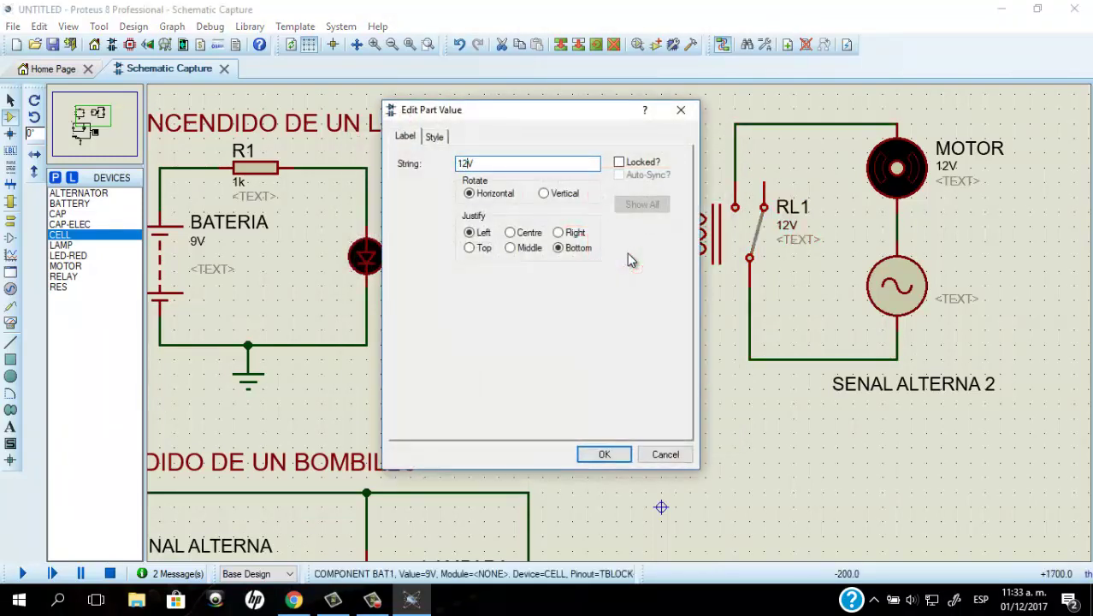
{"action": "left_click", "coordinate": [603, 455]}
{"action": "left_click", "coordinate": [572, 401]}
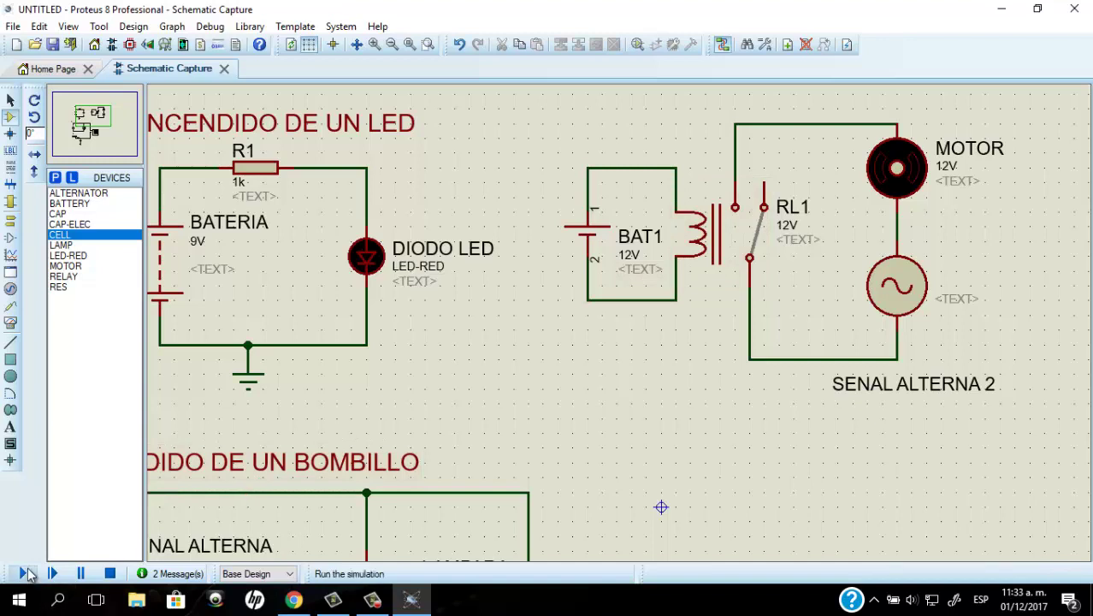
Step: Run the simulation twice to observe the relay switching the motor, moving the oscilloscope window off the circuit, and stop it each time
{"action": "left_click", "coordinate": [24, 573]}
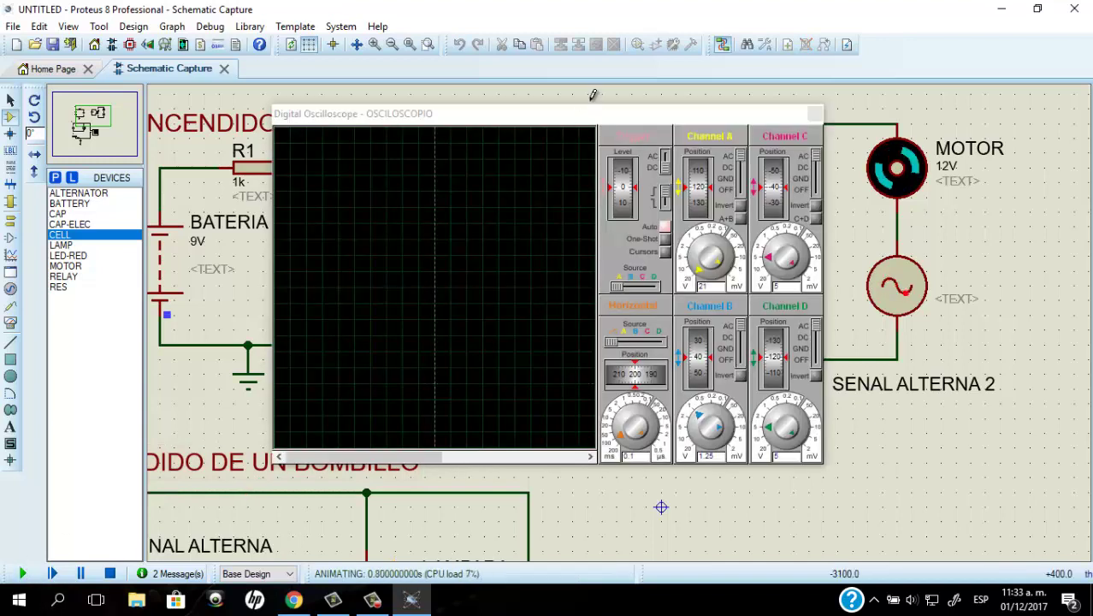
{"action": "left_click_drag", "start_coordinate": [594, 137], "coordinate": [431, 402]}
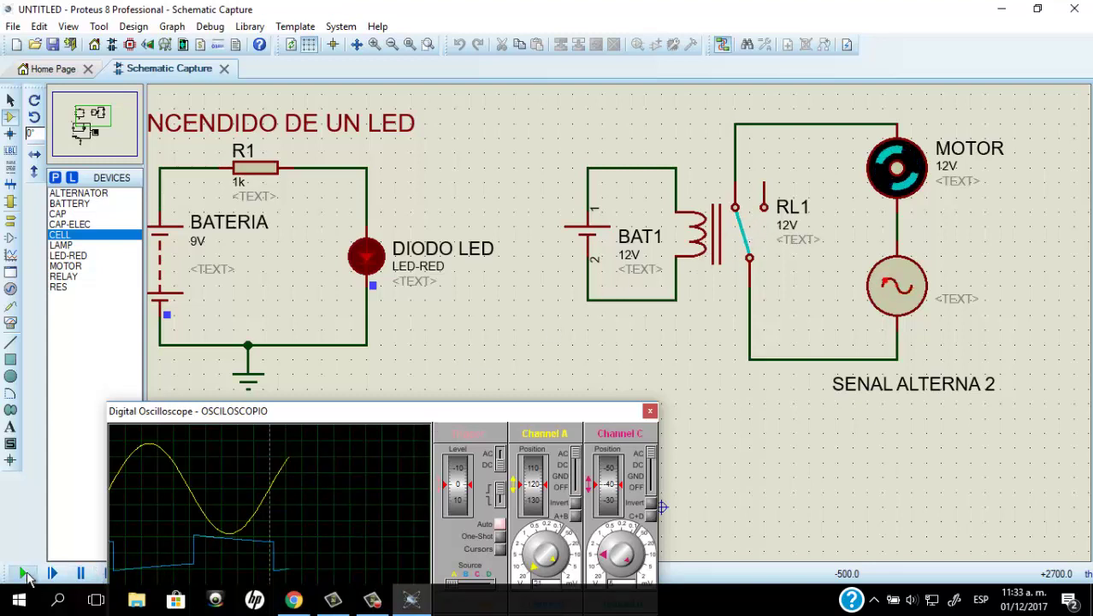
{"action": "left_click", "coordinate": [108, 574]}
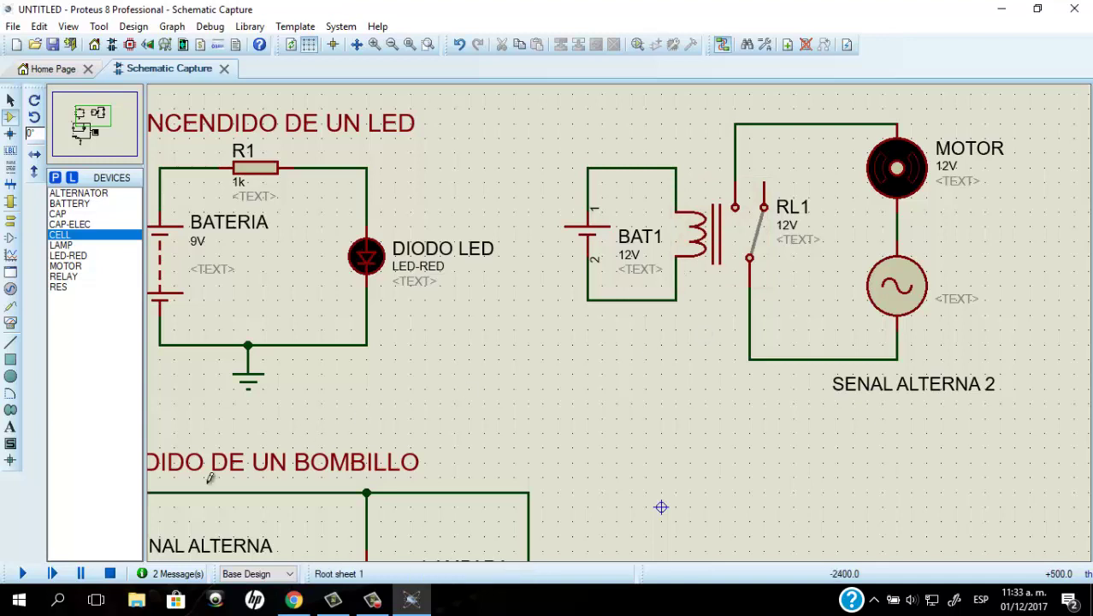
{"action": "left_click", "coordinate": [22, 573]}
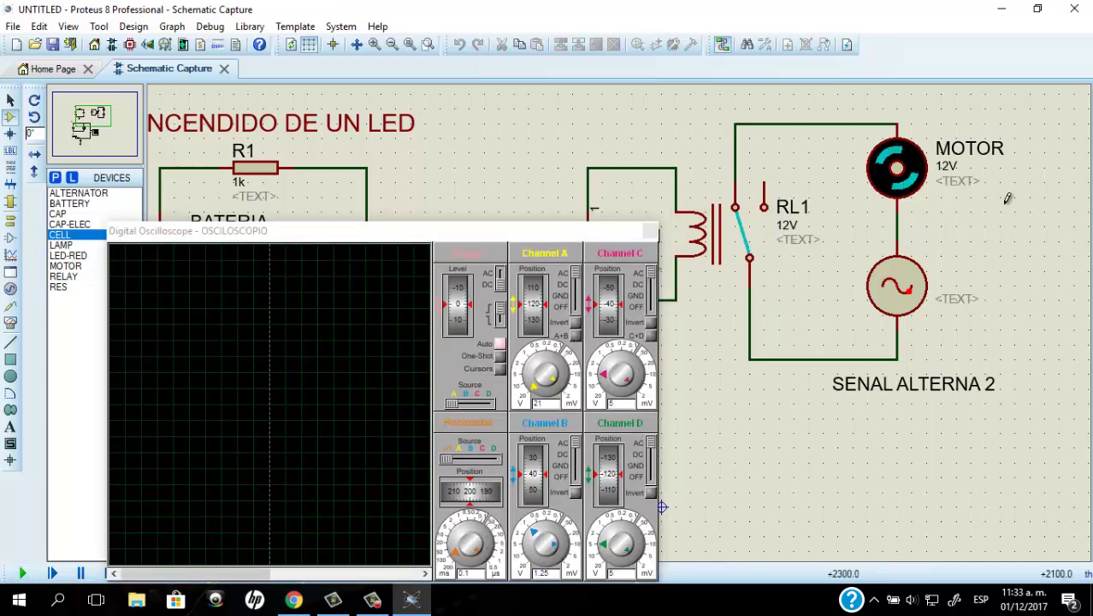
{"action": "left_click", "coordinate": [106, 575]}
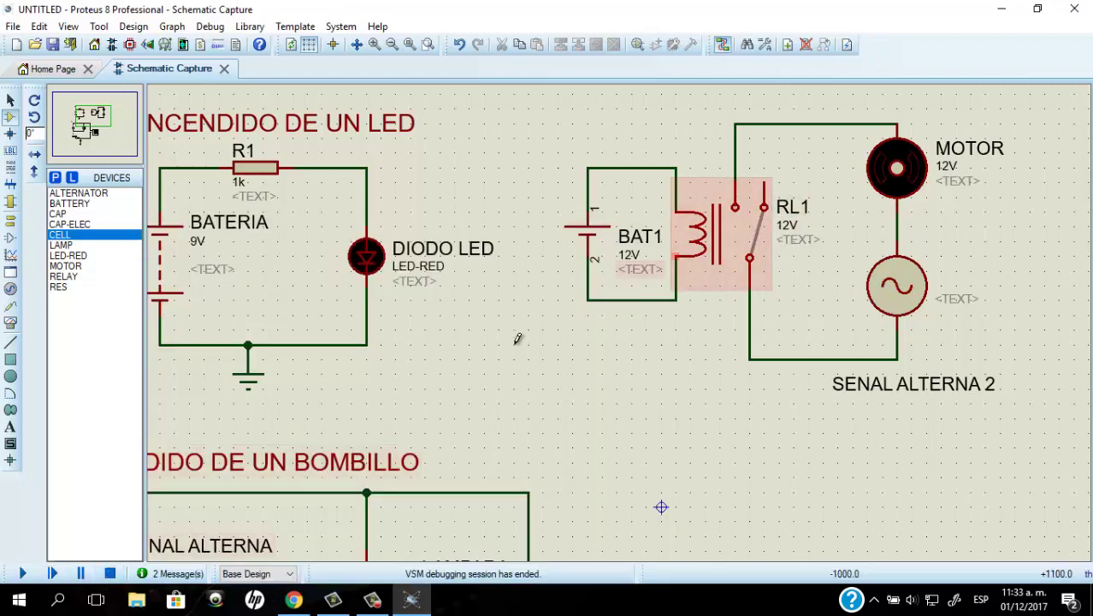
Step: Add the text "FUNCIONAMEINTO DE UN RELE" to the relay circuit using the COMPONENT graphics style
{"action": "left_click_drag", "start_coordinate": [97, 129], "coordinate": [102, 114]}
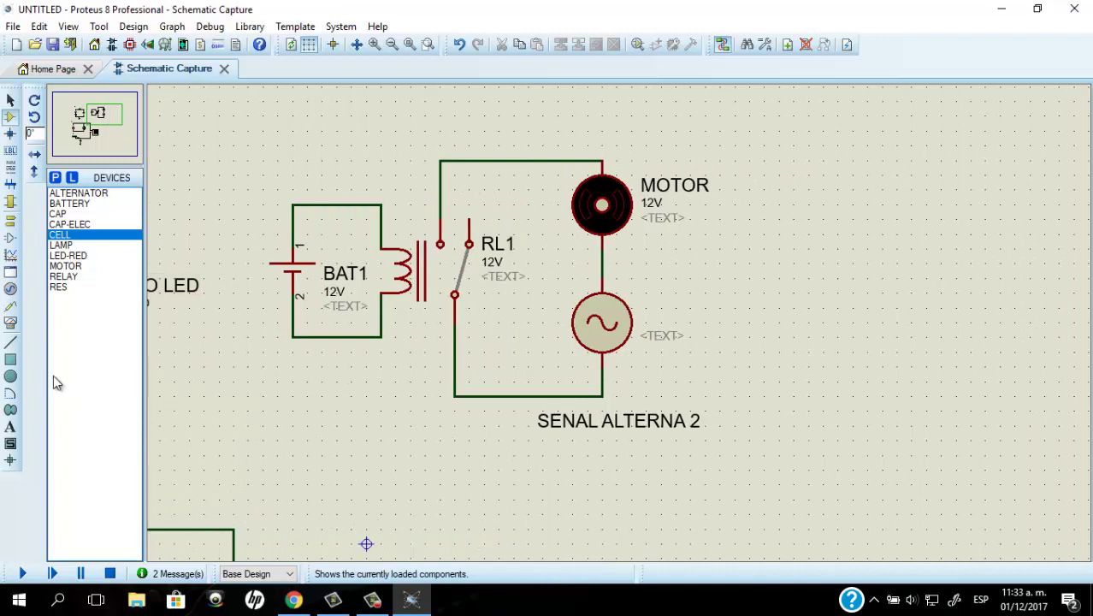
{"action": "left_click", "coordinate": [9, 425]}
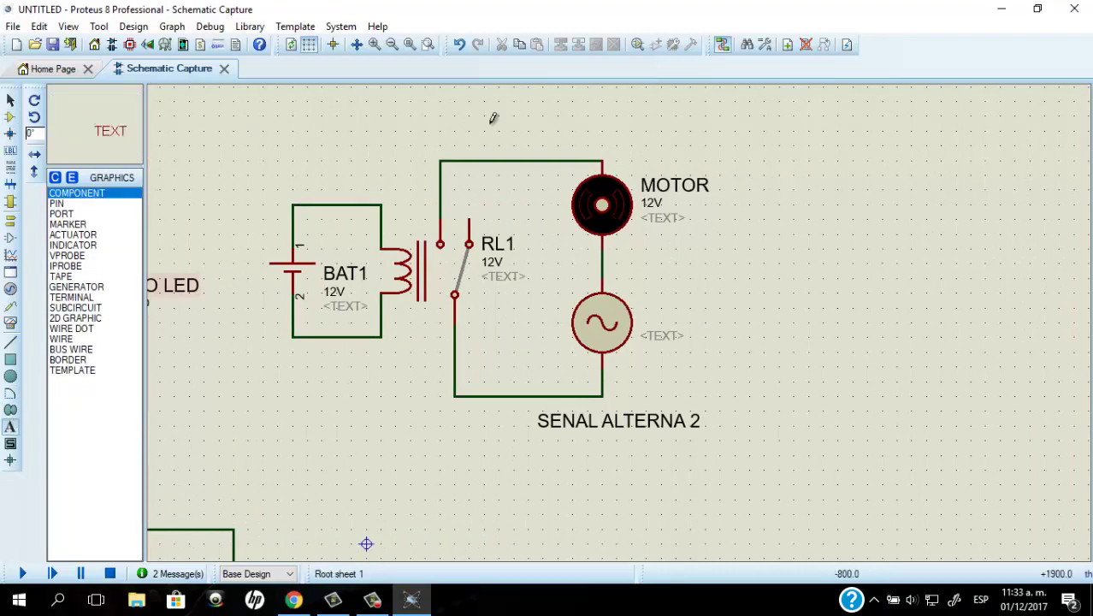
{"action": "left_click", "coordinate": [468, 135]}
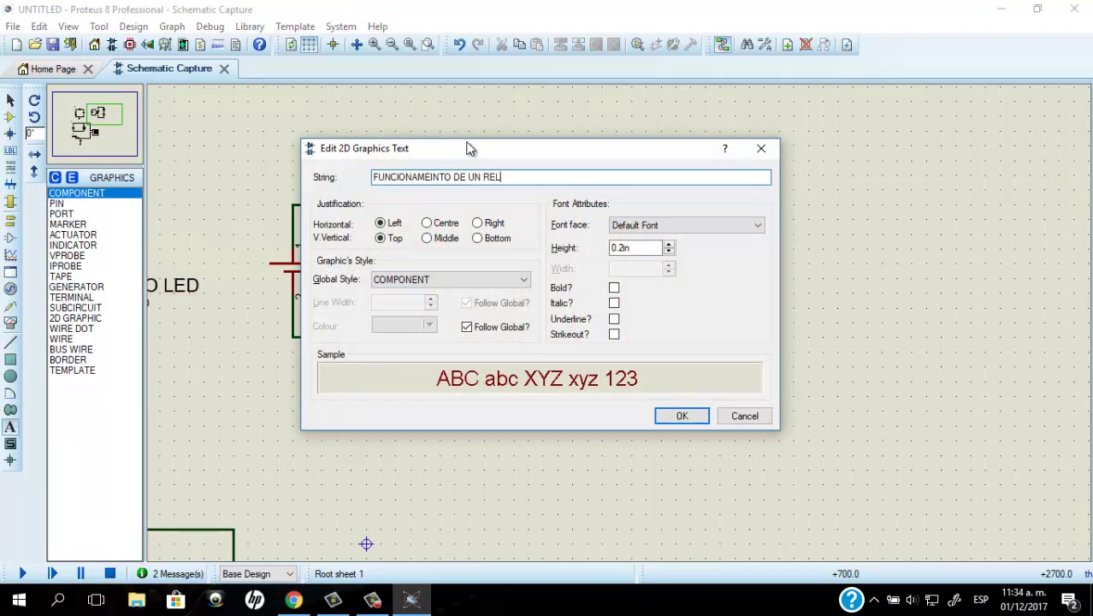
{"action": "left_click", "coordinate": [689, 416]}
Step: Move the relay title so that it sits centred above the relay and motor circuit
{"action": "right_click", "coordinate": [674, 149]}
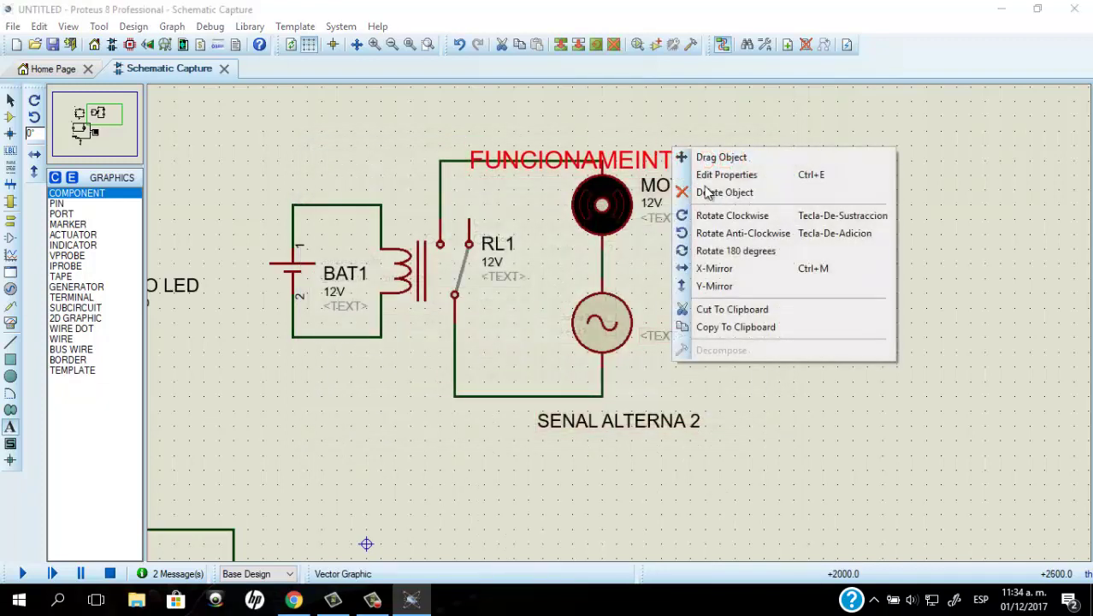
{"action": "left_click", "coordinate": [727, 159]}
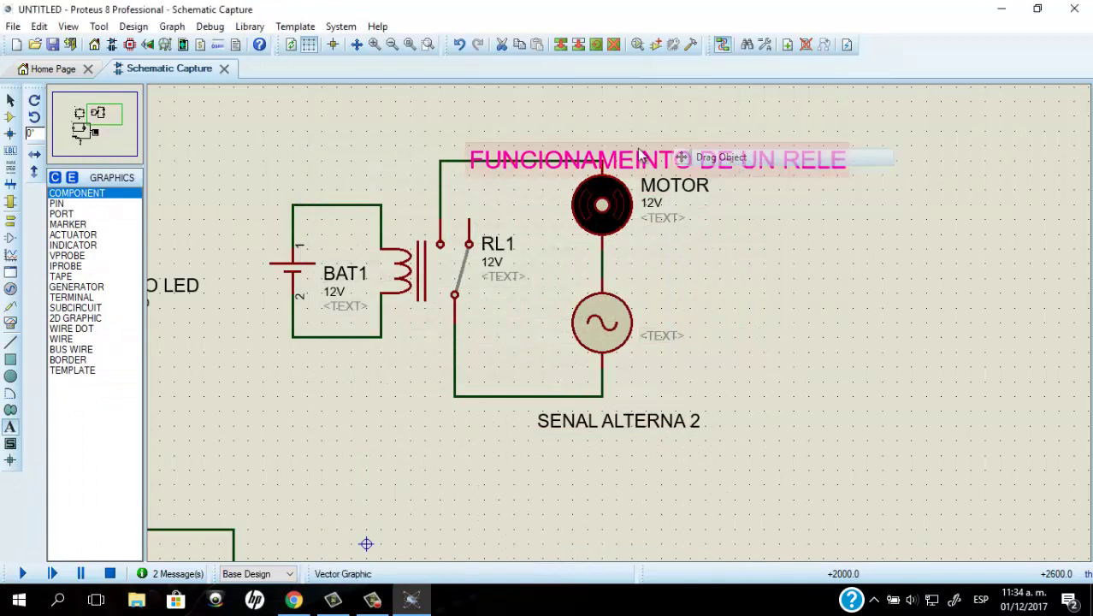
{"action": "left_click", "coordinate": [510, 121]}
{"action": "left_click", "coordinate": [613, 156]}
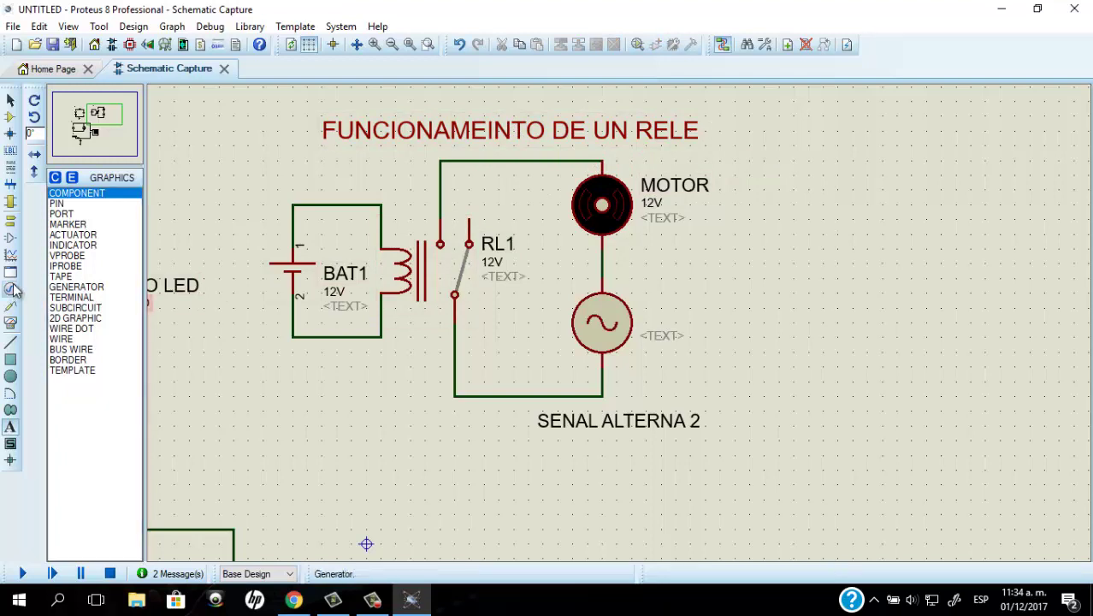
Step: Place an AC VOLTMETER instrument beside the alternator of the relay circuit, on the side away from the relay
{"action": "left_click", "coordinate": [11, 323]}
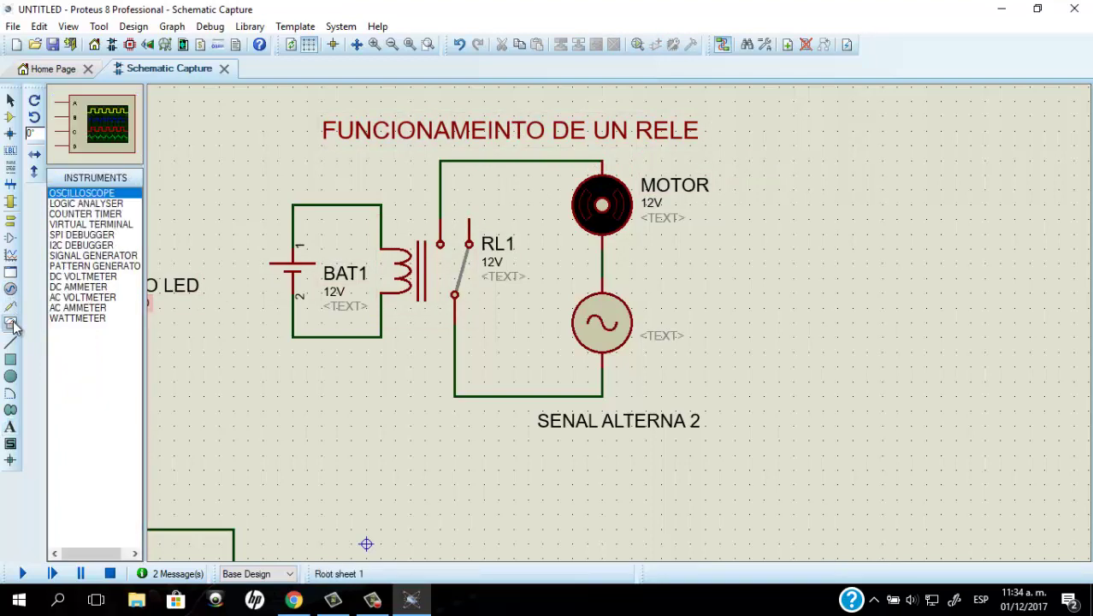
{"action": "left_click", "coordinate": [93, 297]}
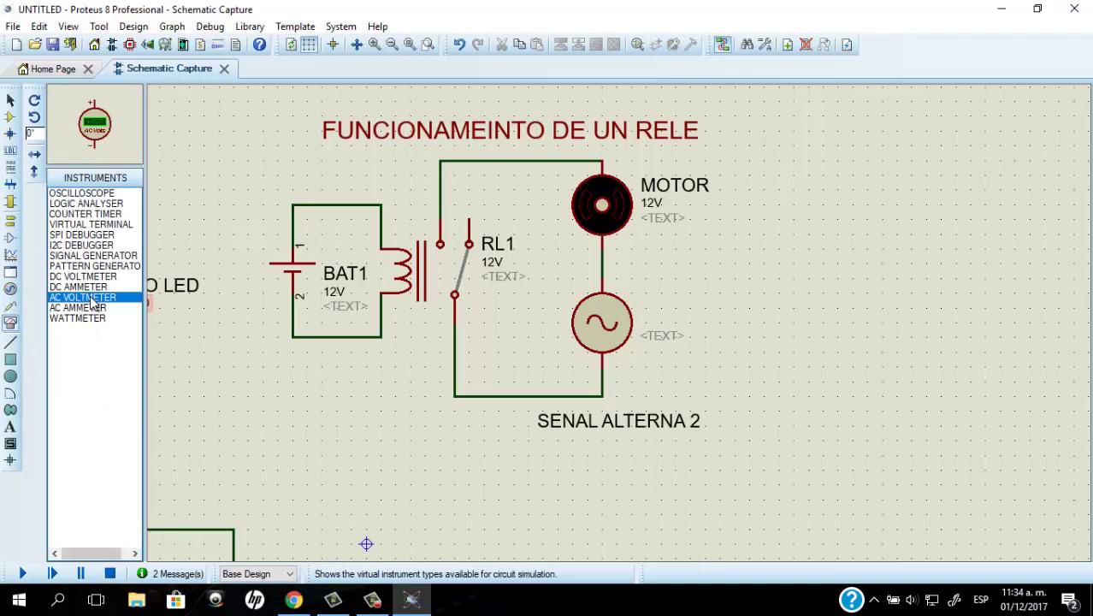
{"action": "left_click", "coordinate": [767, 306]}
{"action": "left_click", "coordinate": [735, 321]}
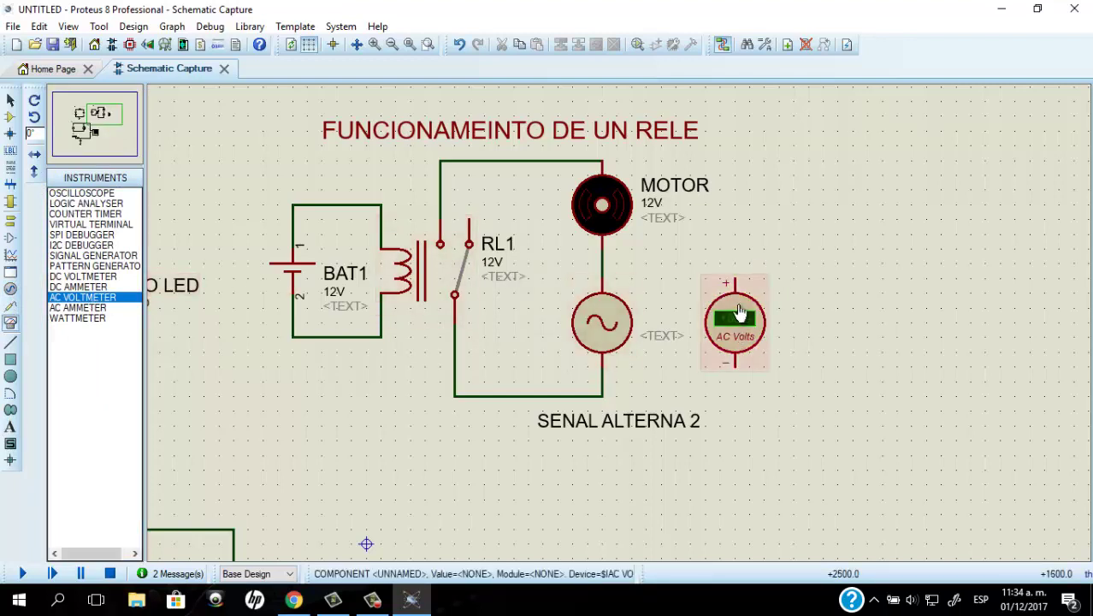
Step: Wire the voltmeter across the alternator, its positive terminal to the motor-alternator wire and its negative terminal to the alternator's lower wire
{"action": "left_click", "coordinate": [729, 278]}
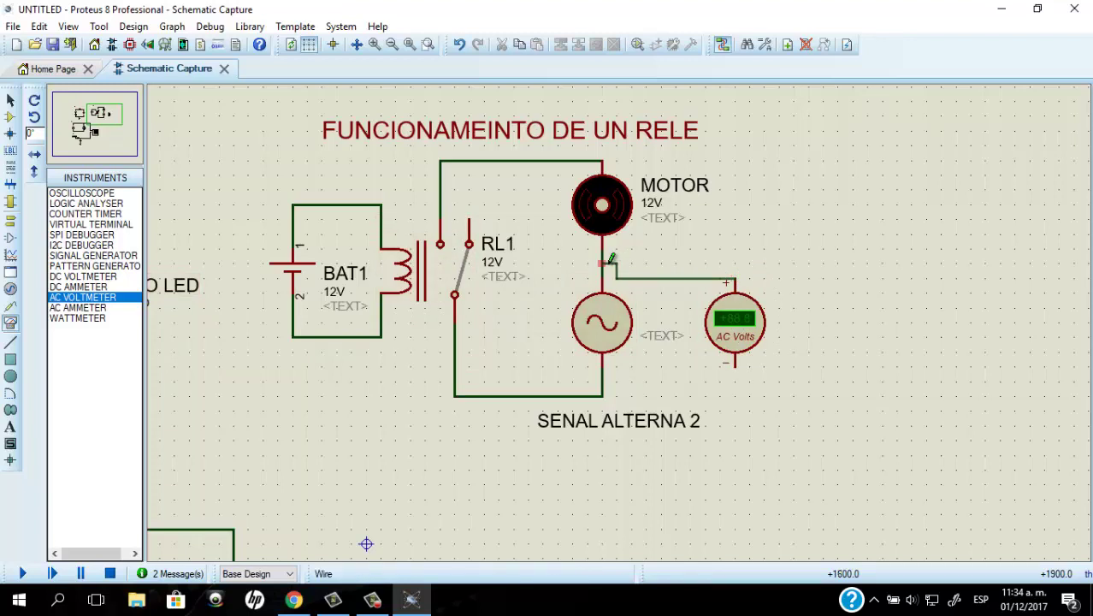
{"action": "key", "text": "Escape"}
{"action": "left_click", "coordinate": [735, 264]}
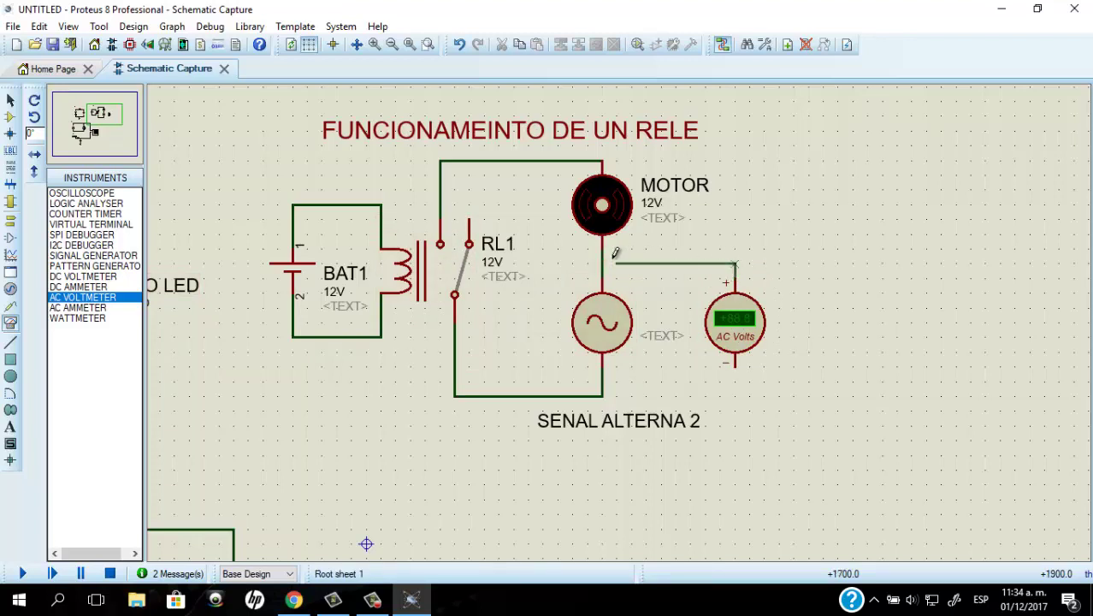
{"action": "left_click", "coordinate": [603, 264]}
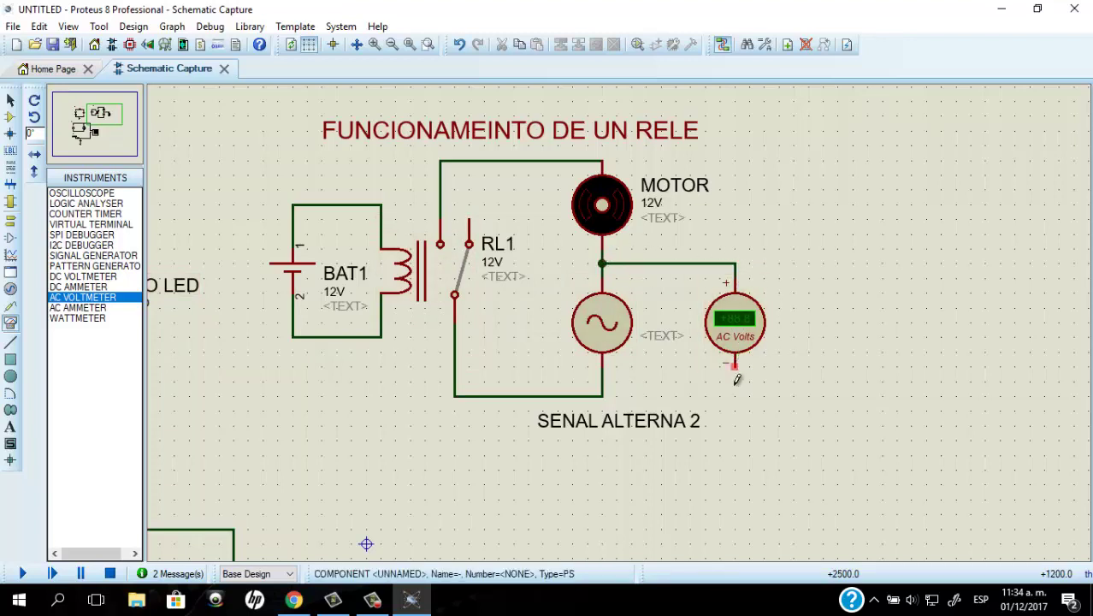
{"action": "left_click", "coordinate": [734, 366]}
{"action": "left_click", "coordinate": [603, 395]}
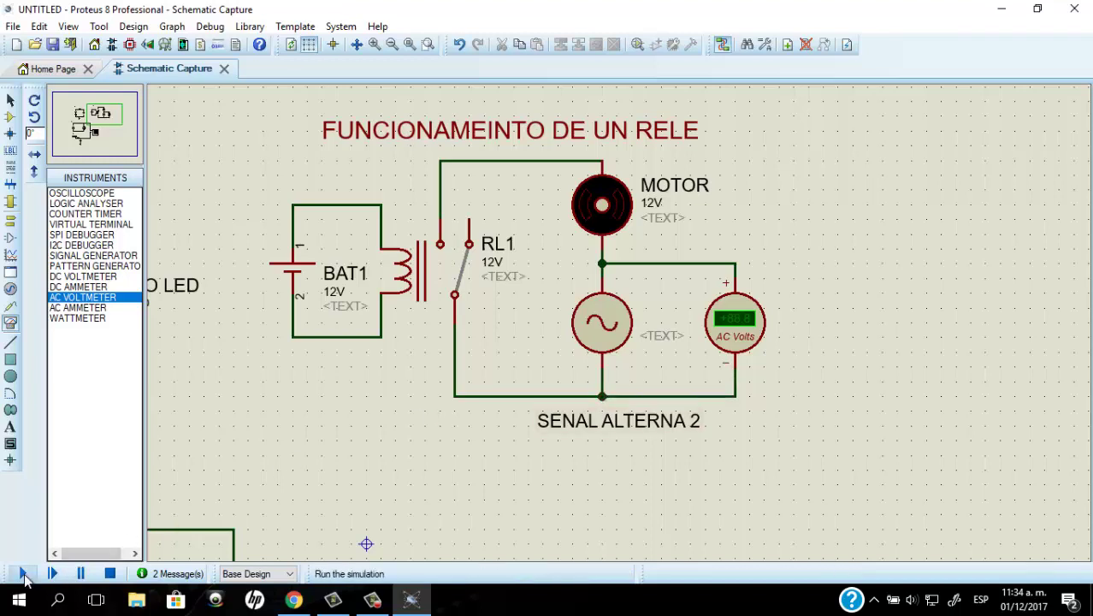
Step: Run the simulation, move the oscilloscope window off the circuit to observe the AC voltmeter, view the oscilloscope traces, and stop the simulation
{"action": "left_click", "coordinate": [24, 574]}
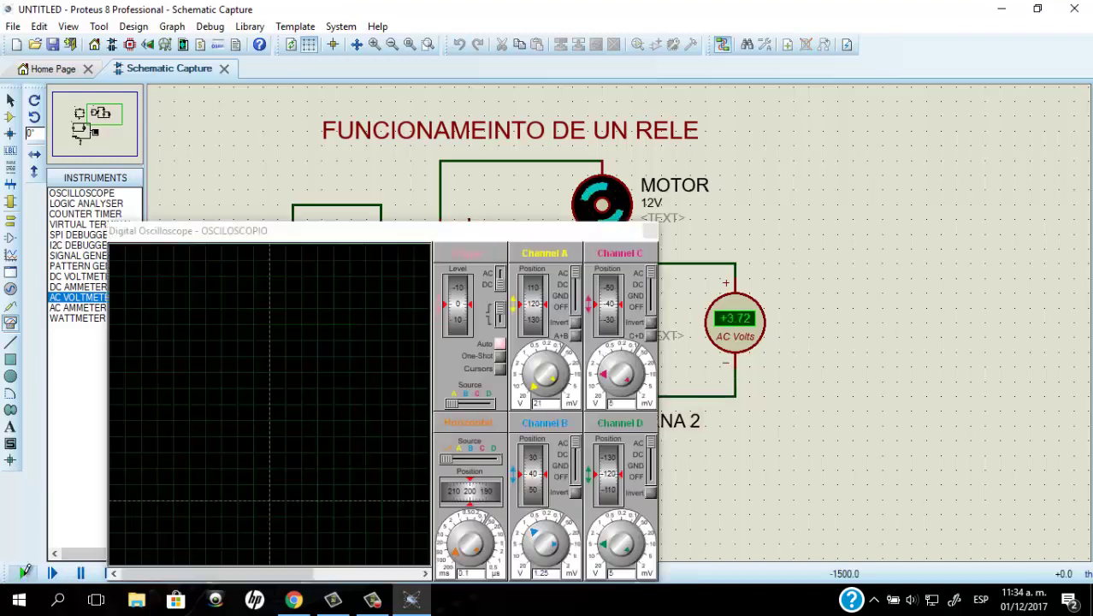
{"action": "left_click", "coordinate": [425, 234]}
{"action": "mouse_move", "coordinate": [425, 234]}
{"action": "left_mouse_down"}
{"action": "mouse_move", "coordinate": [342, 369]}
{"action": "mouse_move", "coordinate": [313, 454]}
{"action": "left_mouse_up"}
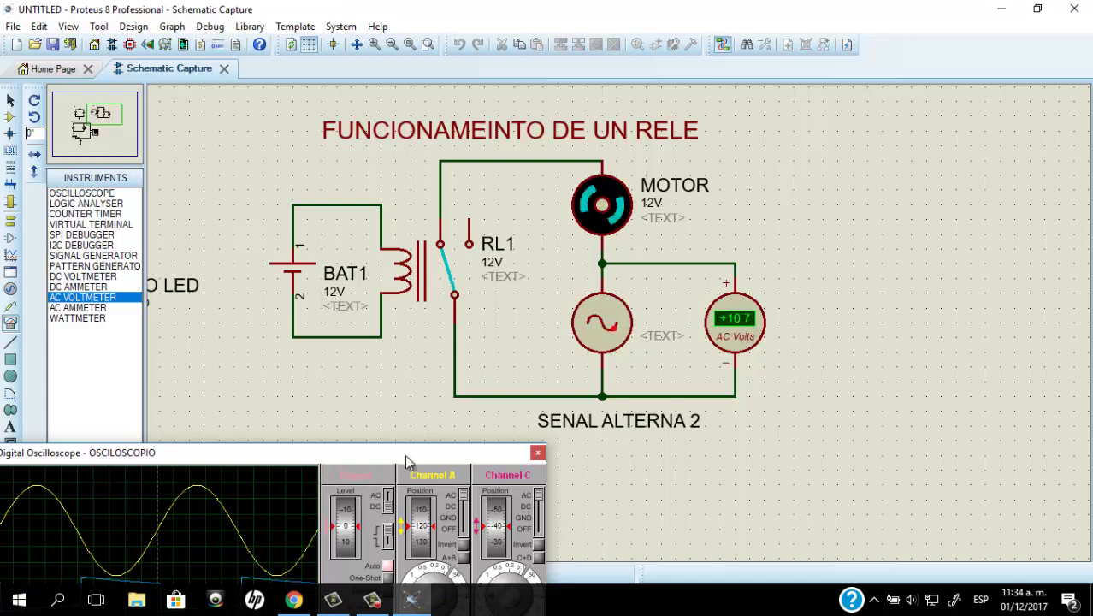
{"action": "left_click_drag", "start_coordinate": [405, 454], "coordinate": [704, 166]}
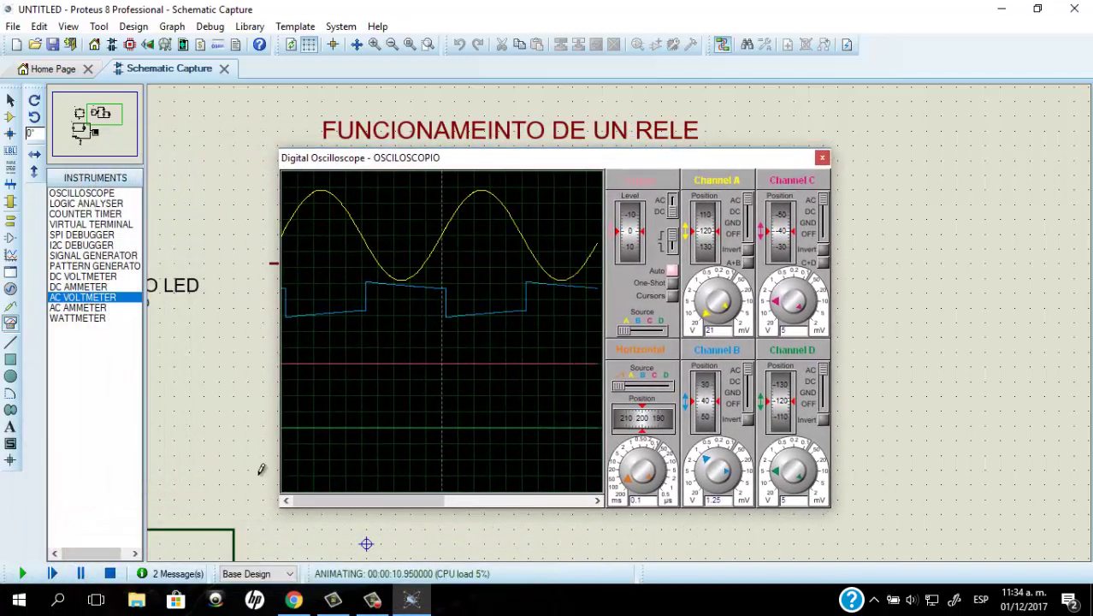
{"action": "left_click", "coordinate": [110, 574]}
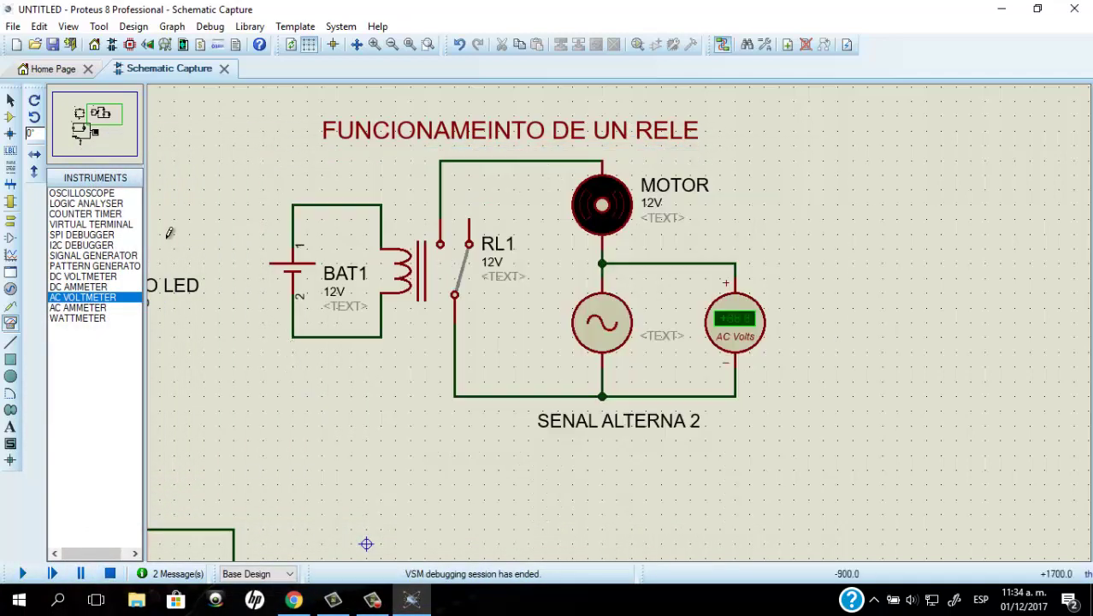
Step: Set the AC voltmeter's part reference to VOLTIMETRO
{"action": "double_click", "coordinate": [728, 334]}
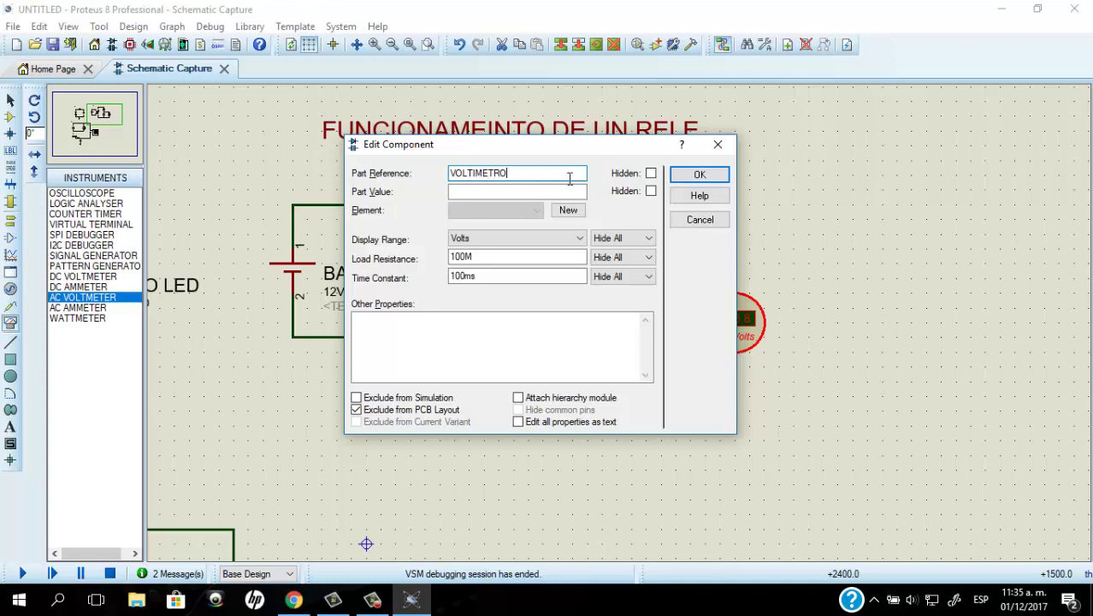
{"action": "left_click", "coordinate": [687, 176]}
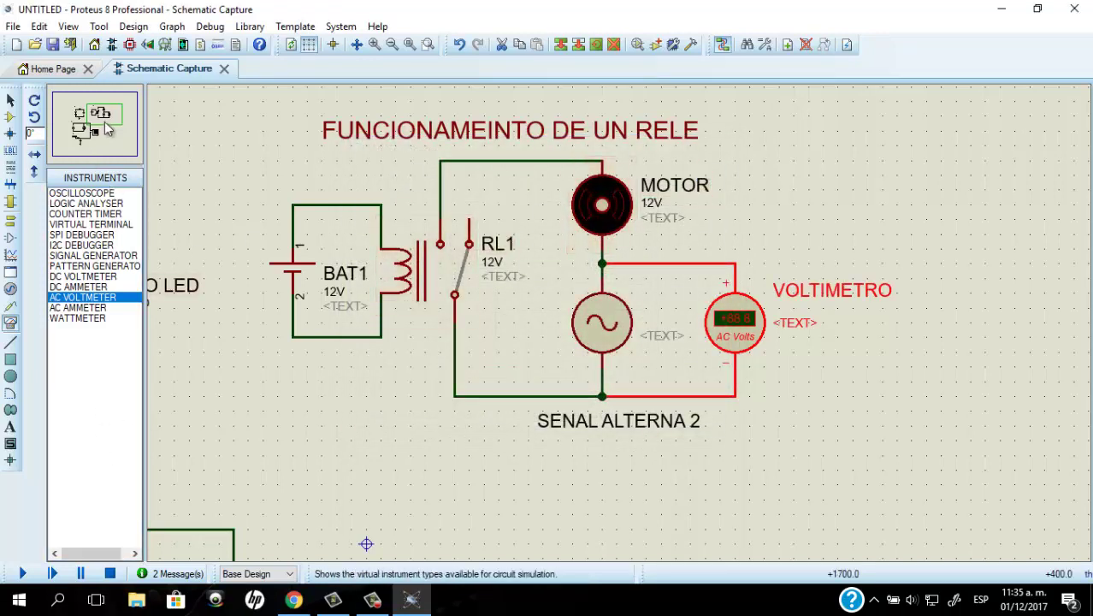
Step: Look over the titled LED, lamp, LED oscillation and relay circuits on the whole schematic sheet
{"action": "left_click_drag", "start_coordinate": [107, 128], "coordinate": [86, 112]}
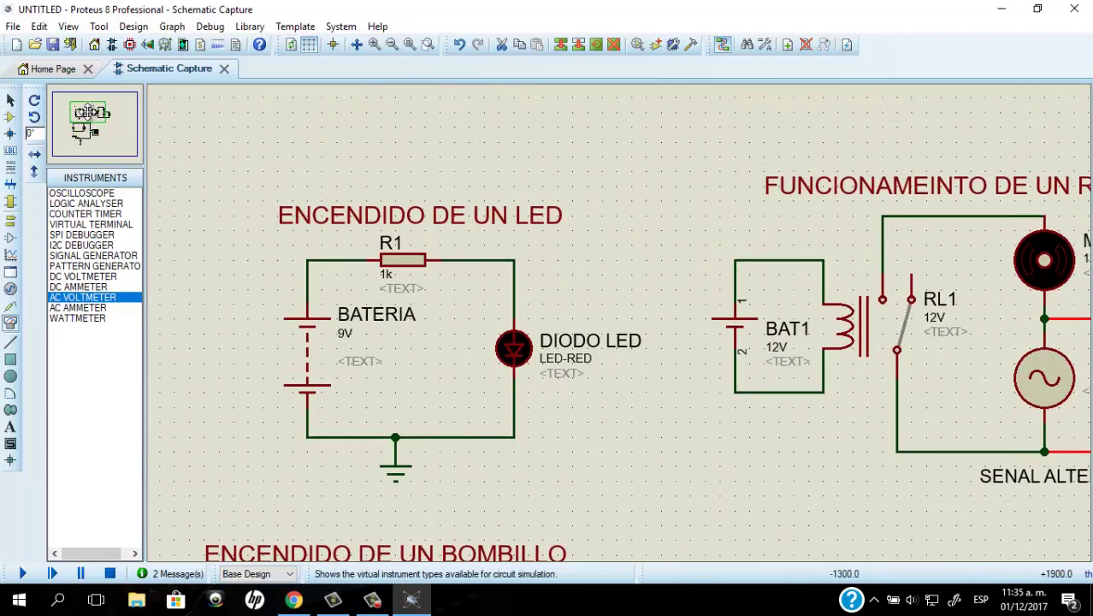
{"action": "left_click_drag", "start_coordinate": [808, 506], "coordinate": [767, 101]}
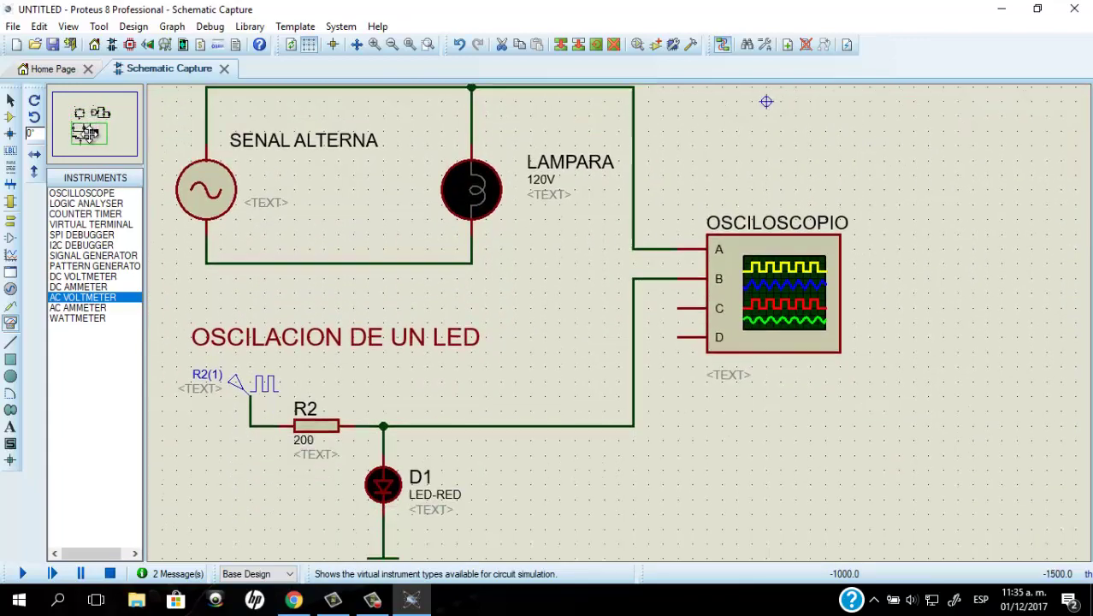
{"action": "left_click_drag", "start_coordinate": [90, 135], "coordinate": [86, 111]}
{"action": "key", "text": "F5"}
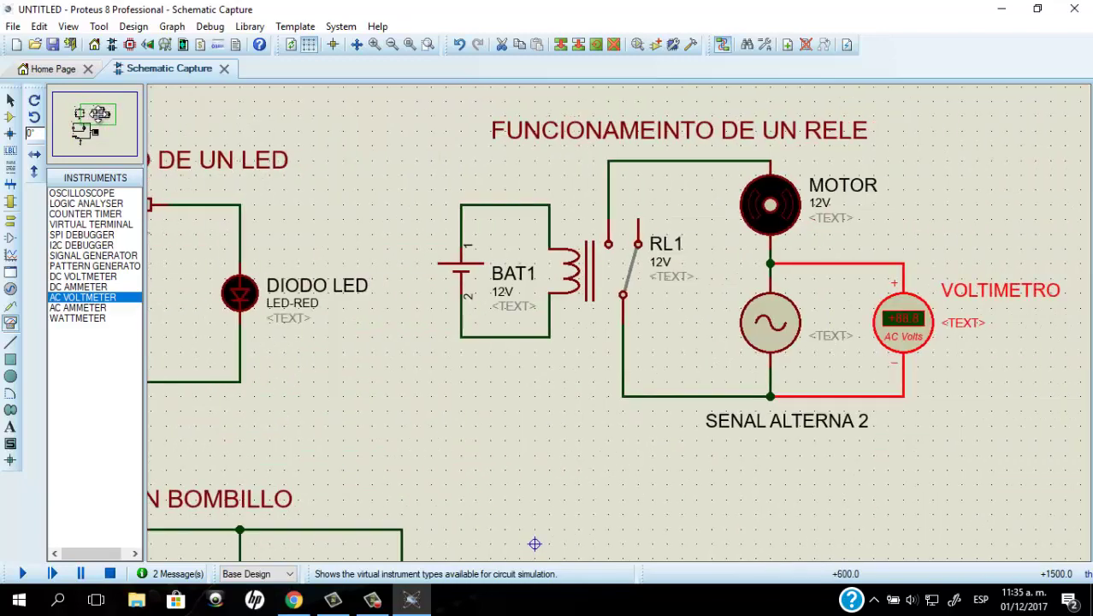
{"action": "mouse_move", "coordinate": [101, 114]}
{"action": "left_mouse_down"}
{"action": "mouse_move", "coordinate": [118, 114]}
{"action": "mouse_move", "coordinate": [98, 116]}
{"action": "left_mouse_up"}
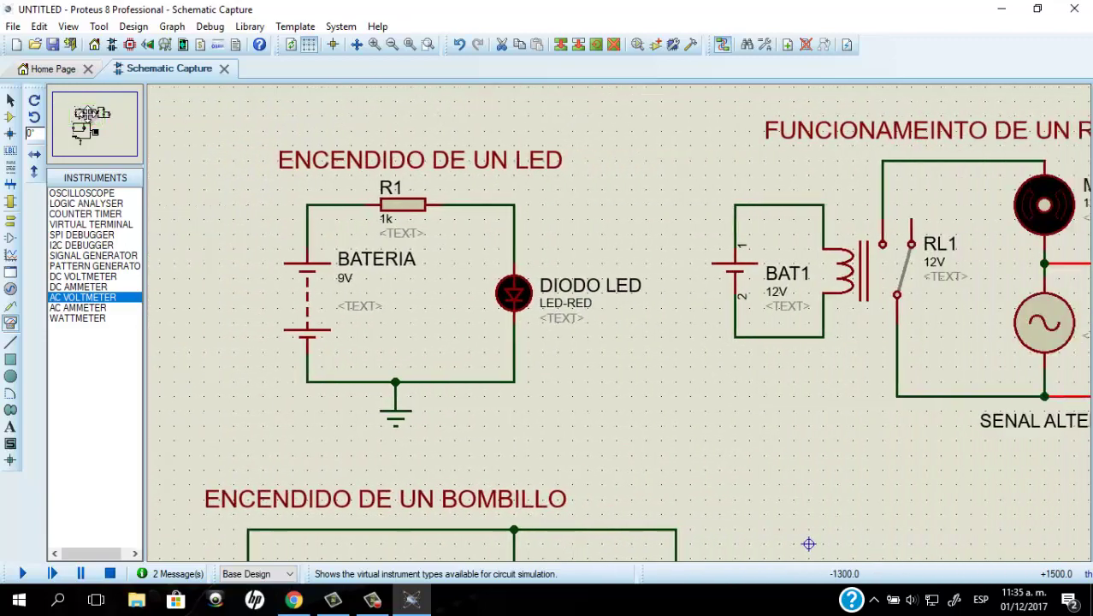
{"action": "left_click_drag", "start_coordinate": [787, 267], "coordinate": [787, 526]}
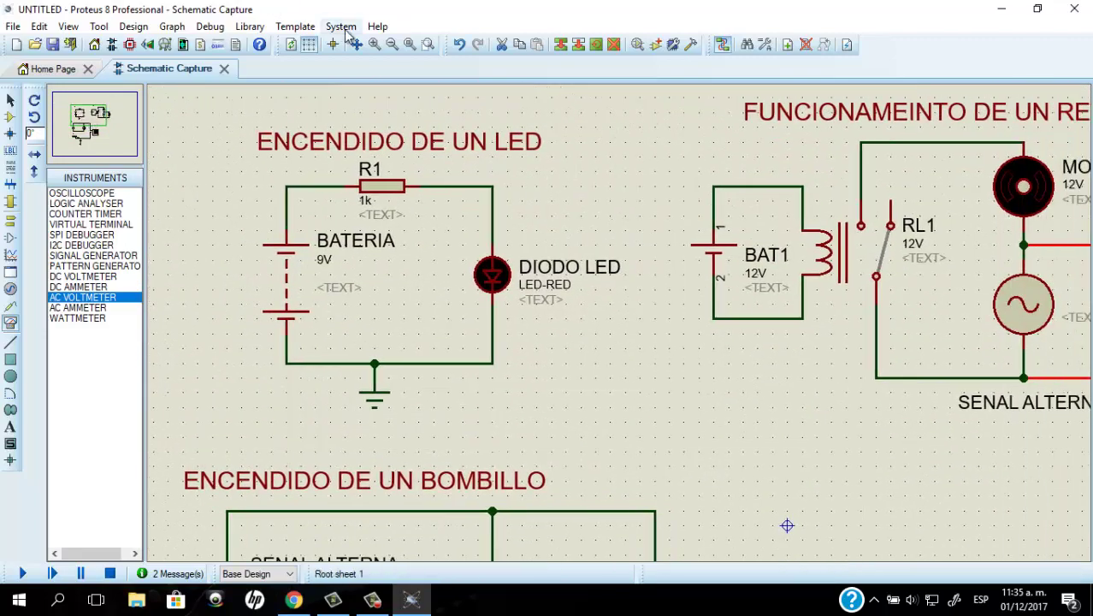
{"action": "left_click", "coordinate": [392, 45]}
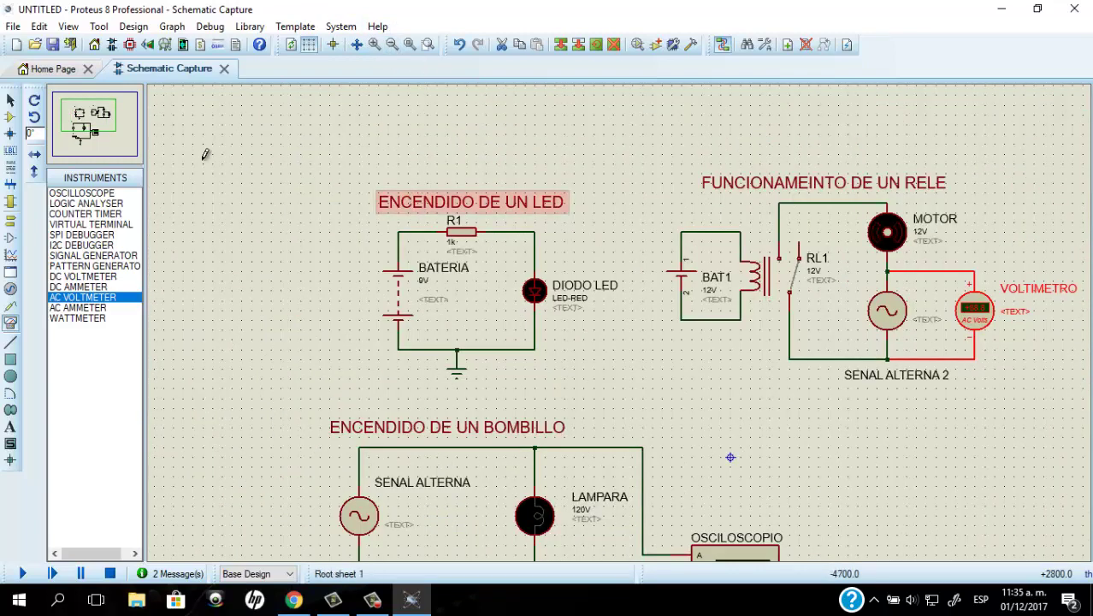
{"action": "scroll", "coordinate": [100, 113], "scroll_direction": "down", "scroll_amount": 1}
{"action": "left_click", "coordinate": [96, 126]}
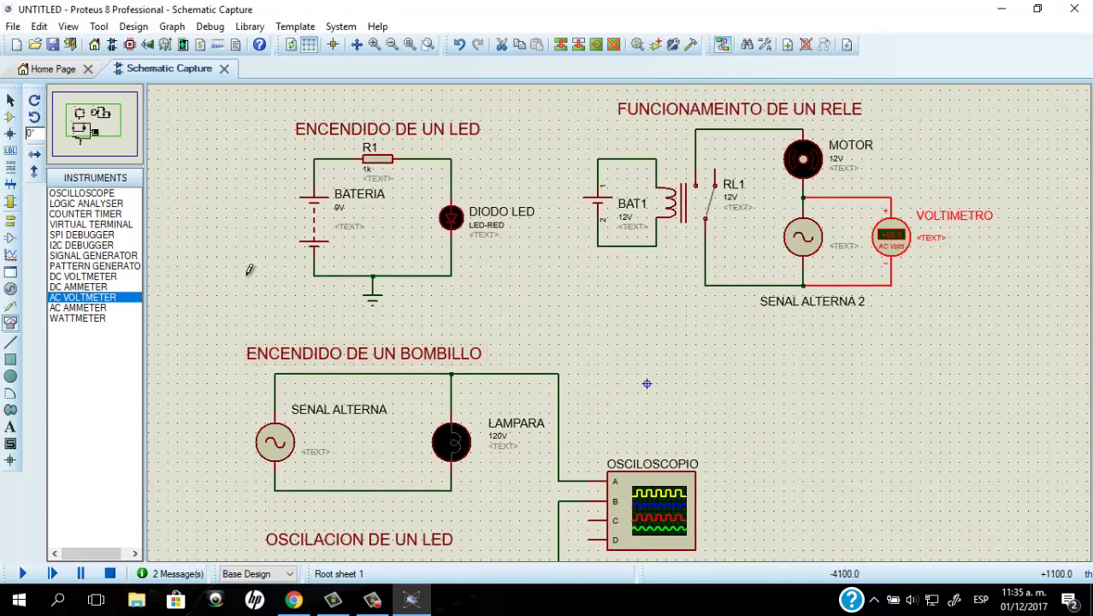
Step: Search the device library for 555 and add the 555 timer/oscillator to the device list
{"action": "left_click", "coordinate": [11, 115]}
{"action": "left_click", "coordinate": [55, 178]}
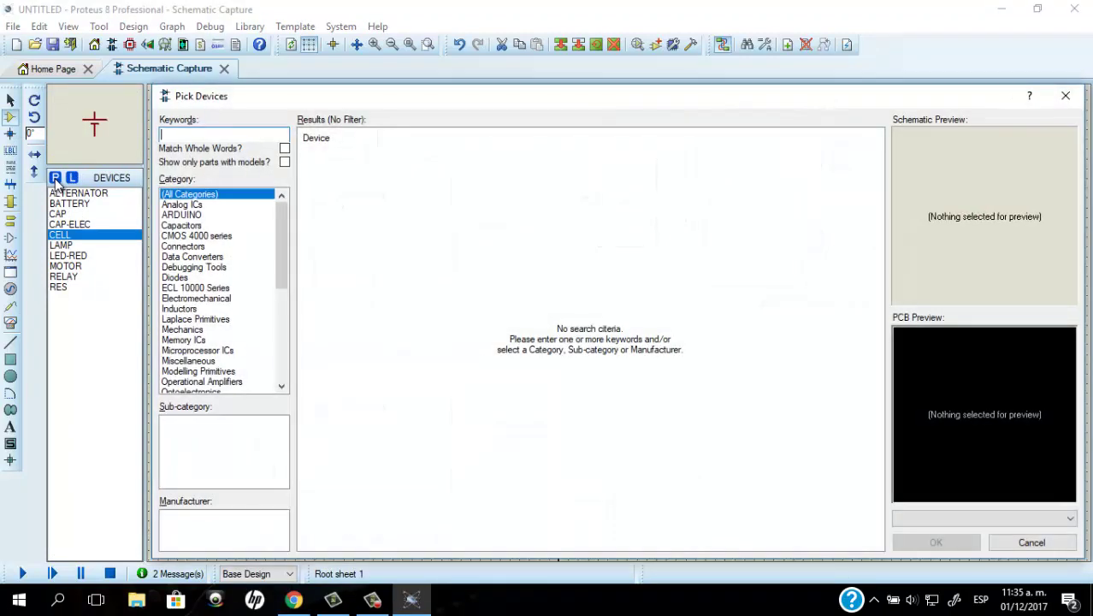
{"action": "type", "text": "LM5"}
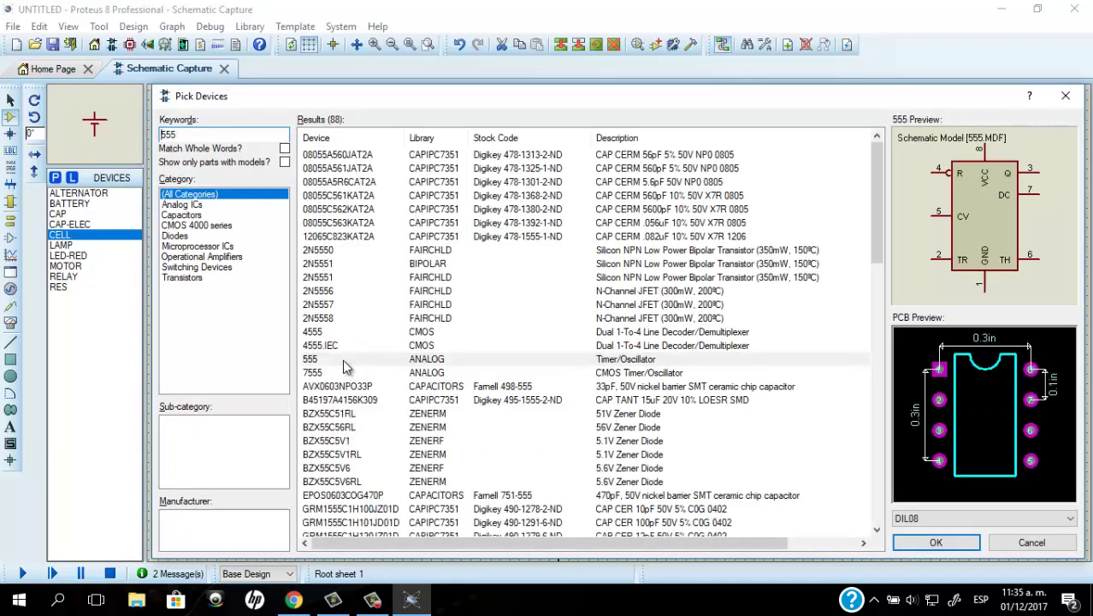
{"action": "double_click", "coordinate": [343, 361]}
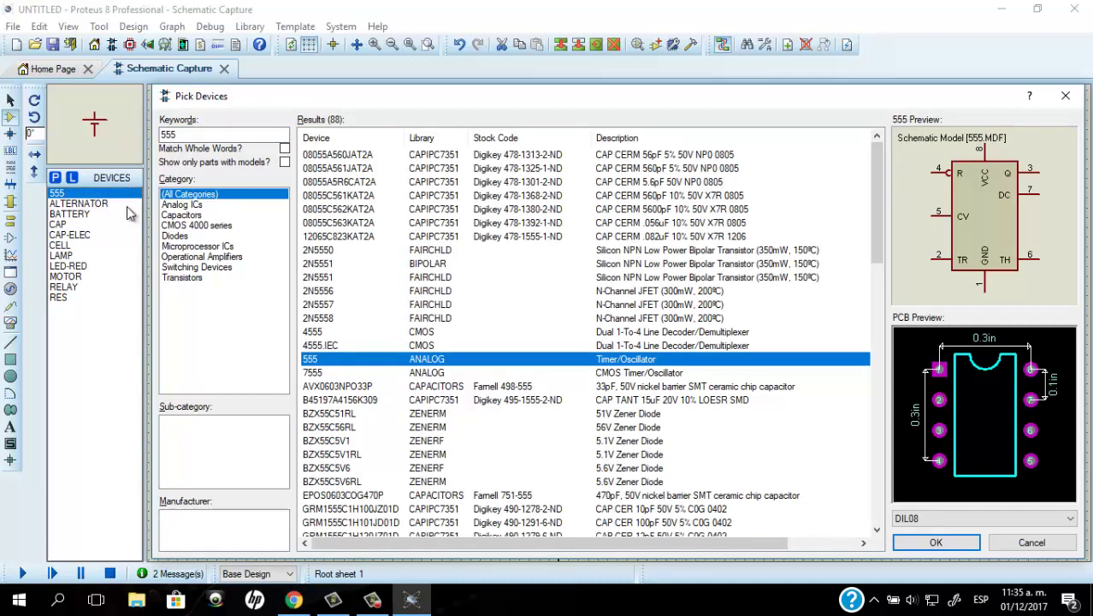
Step: Search the device library for 16F877A and add the PIC16F877A microcontroller to the device list
{"action": "double_click", "coordinate": [169, 135]}
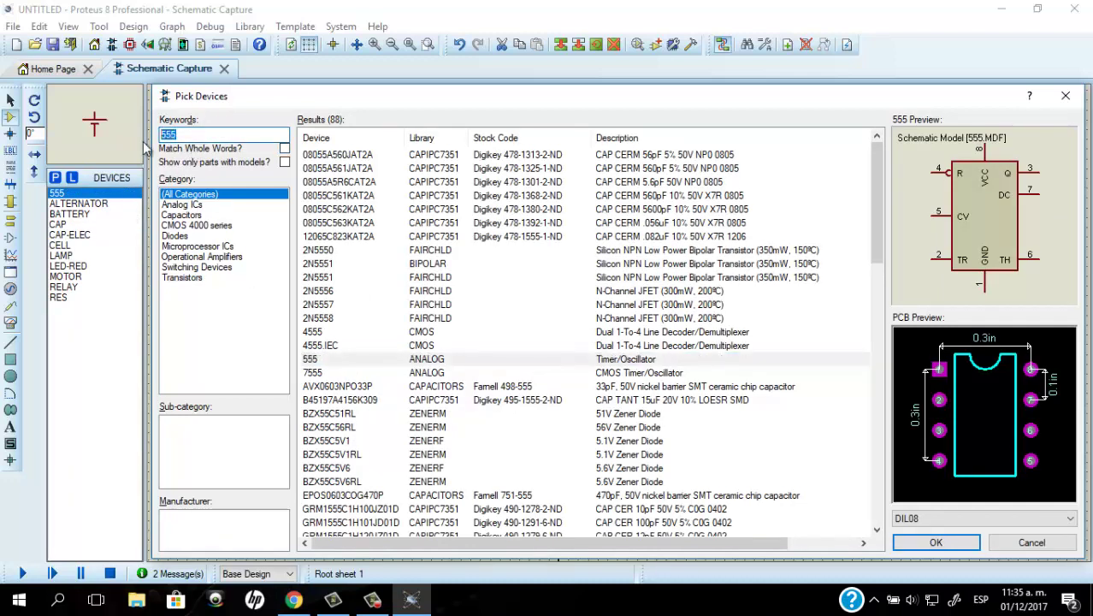
{"action": "type", "text": "16F877A"}
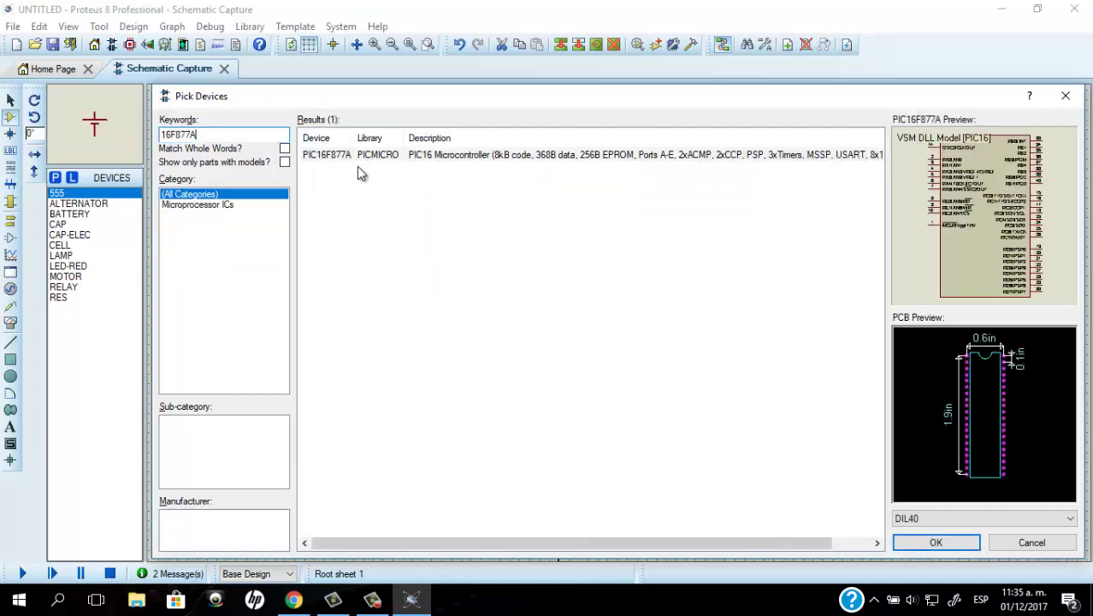
{"action": "double_click", "coordinate": [366, 156]}
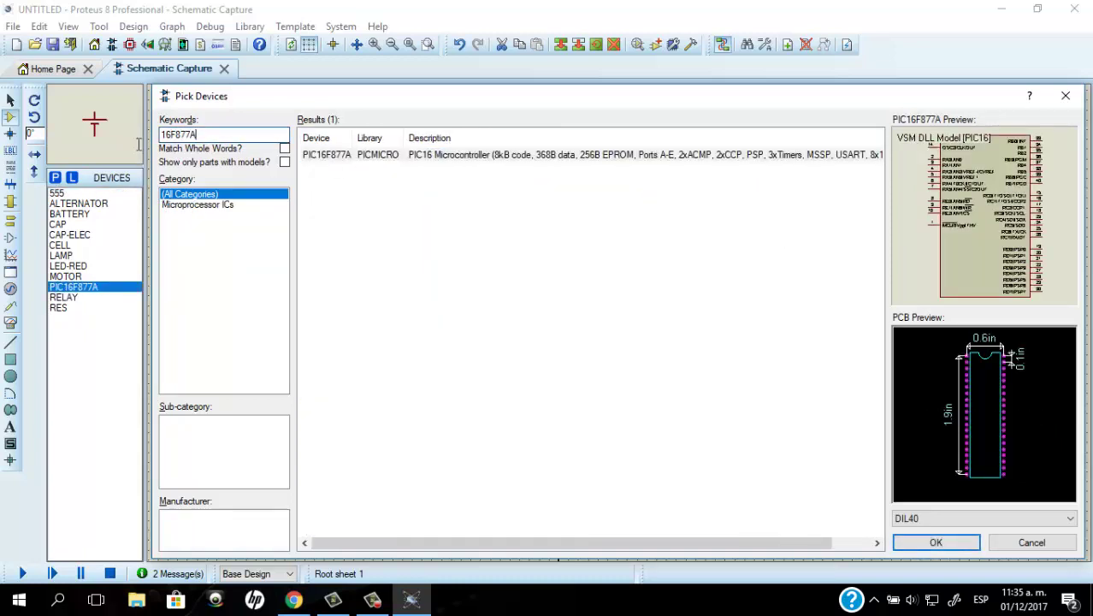
Step: Search the device library for AND and browse the matching devices
{"action": "type", "text": "AND"}
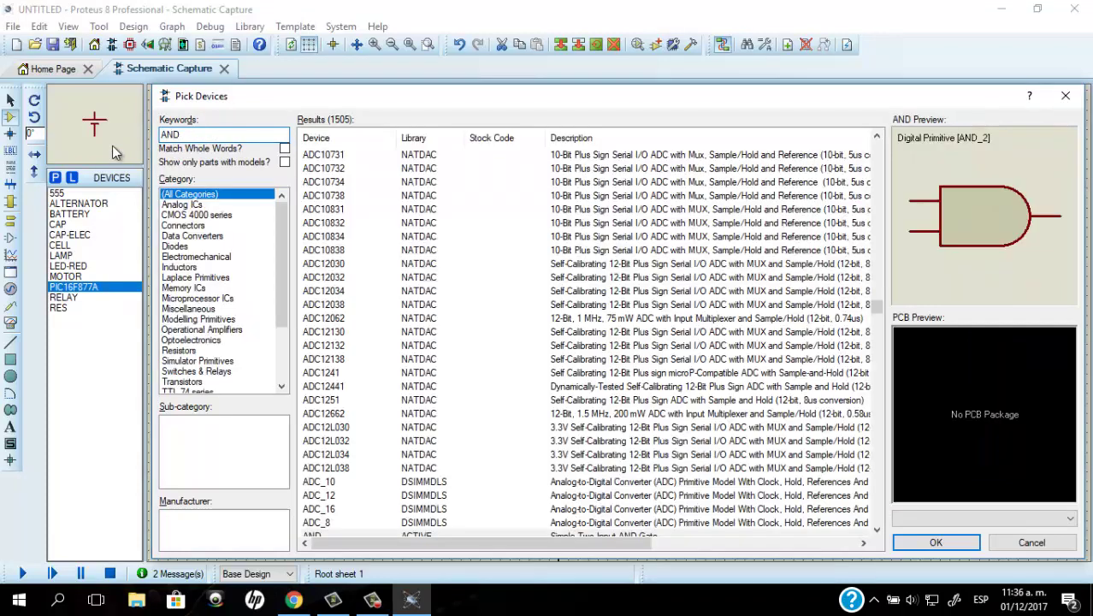
{"action": "left_click", "coordinate": [876, 531]}
{"action": "left_click", "coordinate": [876, 531]}
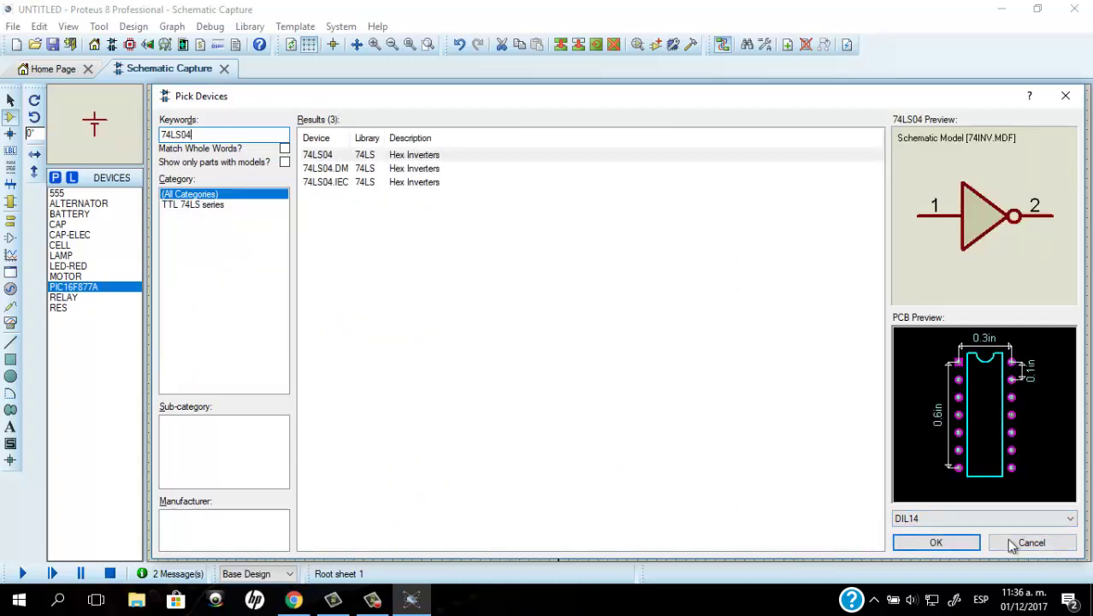
Step: Add the 74LS04 hex inverter and the 74LS08 two-input AND gate from the library to the device list
{"action": "double_click", "coordinate": [388, 157]}
{"action": "left_click", "coordinate": [203, 135]}
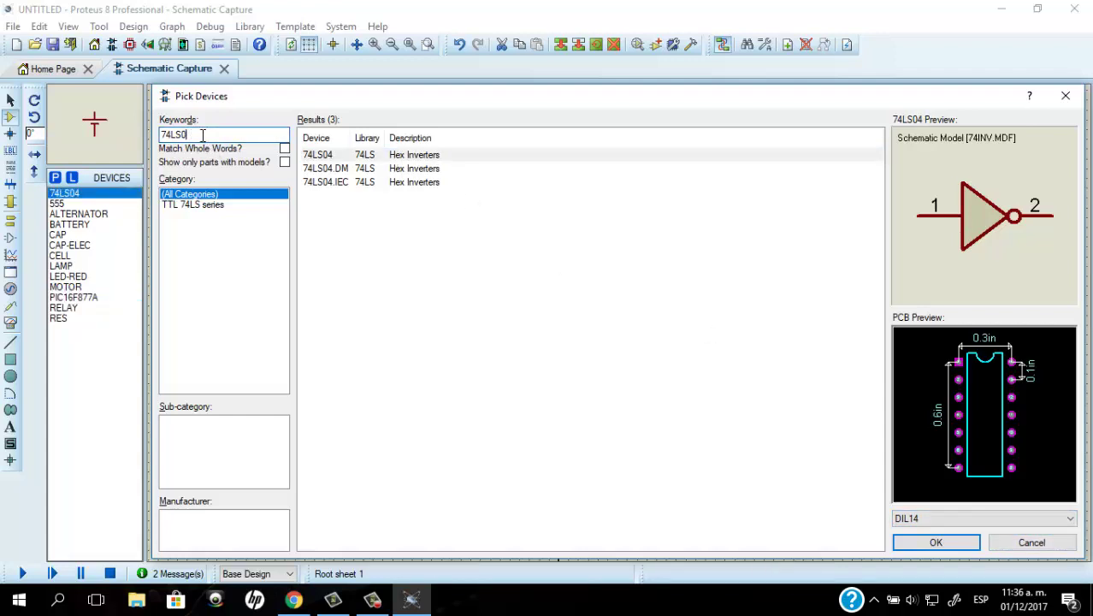
{"action": "type", "text": "8"}
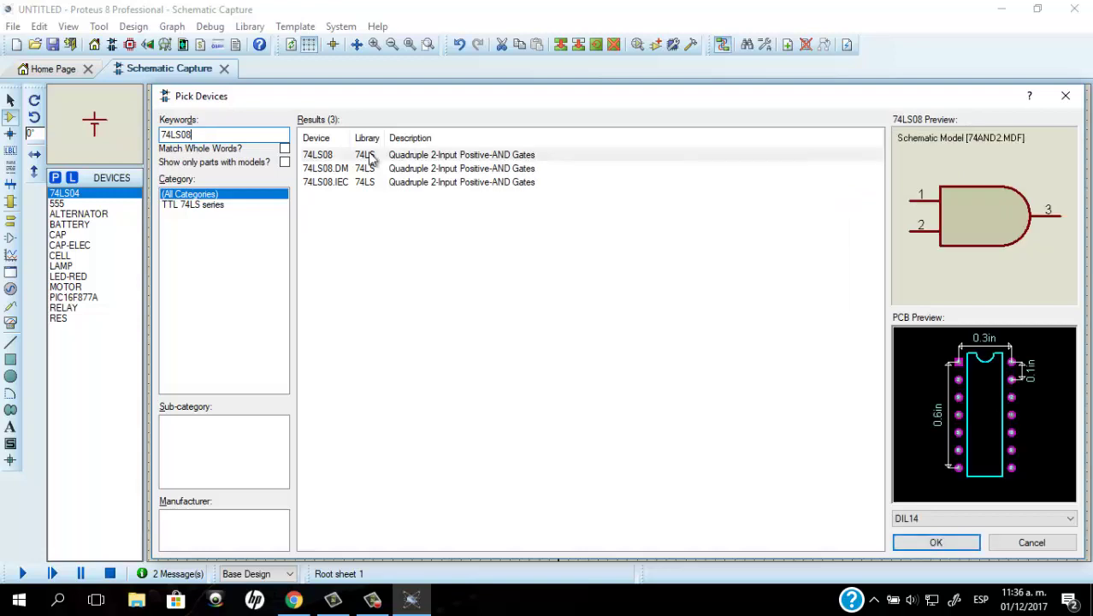
{"action": "double_click", "coordinate": [428, 157]}
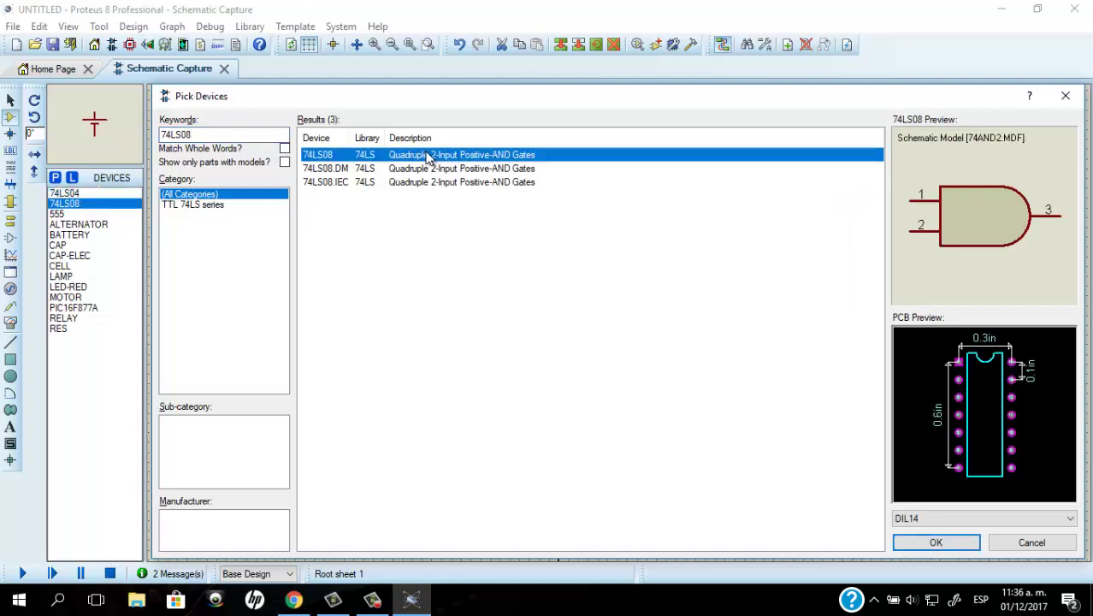
{"action": "left_click", "coordinate": [937, 542]}
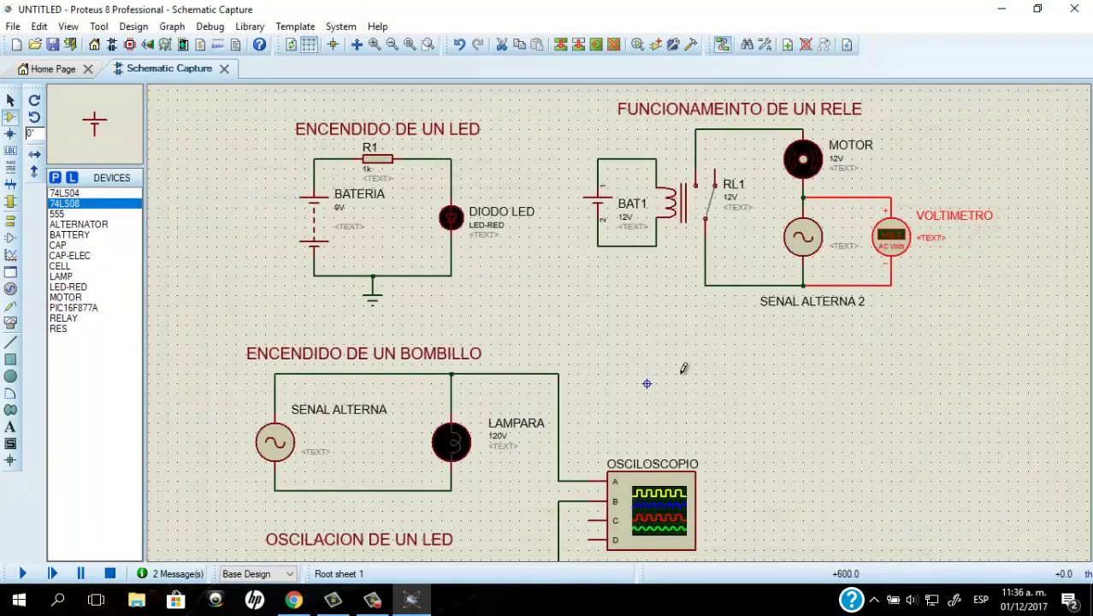
Step: Place a 74LS04 inverter in the empty area below the relay circuit and a 74LS08 AND gate beneath it
{"action": "left_click", "coordinate": [84, 142]}
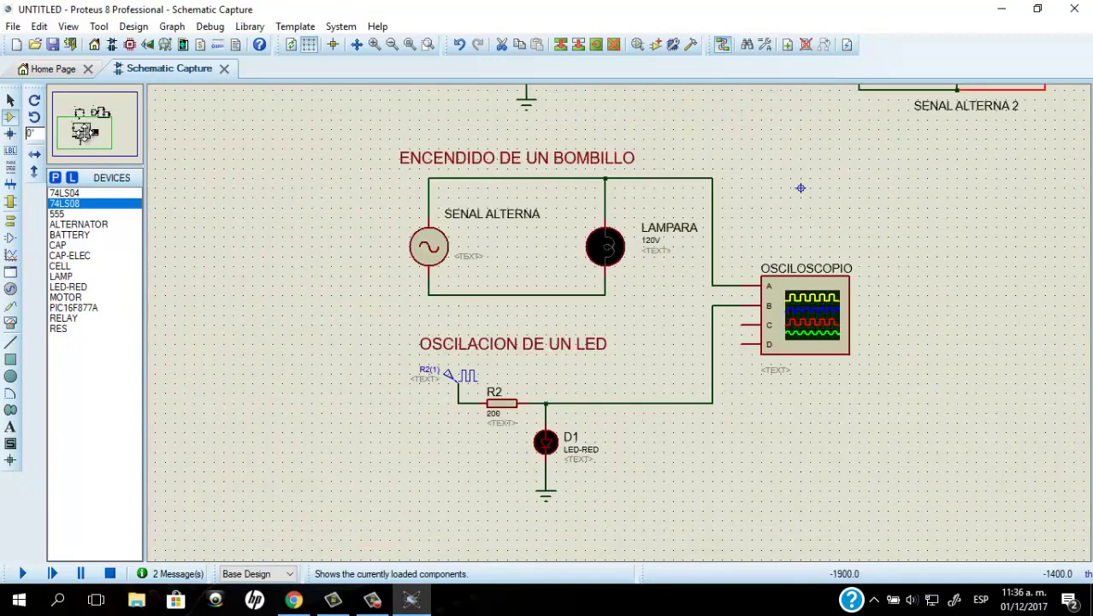
{"action": "left_click_drag", "start_coordinate": [94, 137], "coordinate": [101, 120]}
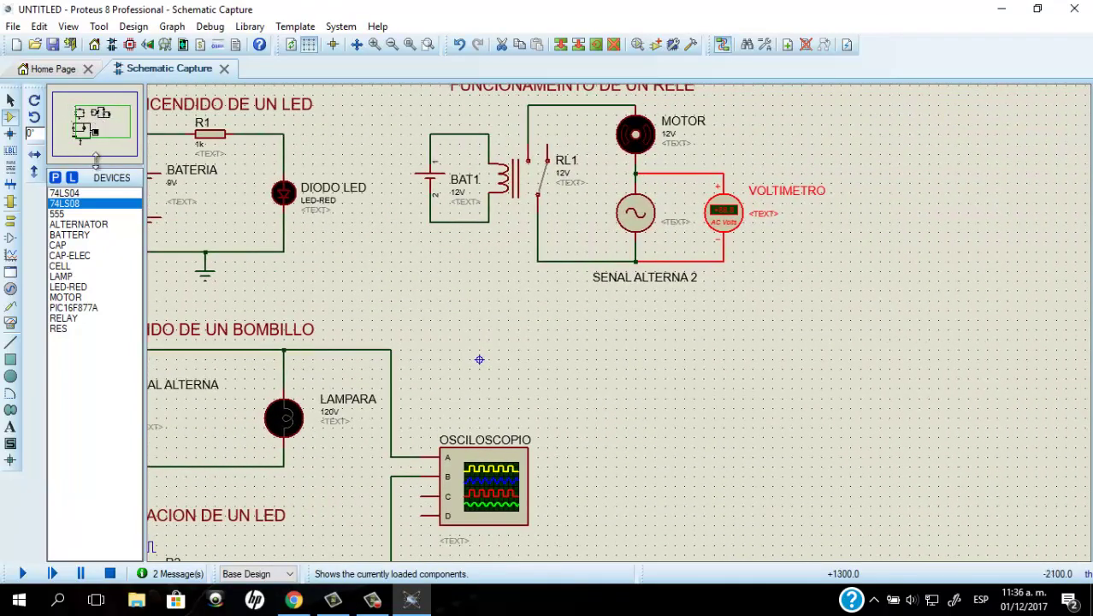
{"action": "left_click", "coordinate": [75, 193]}
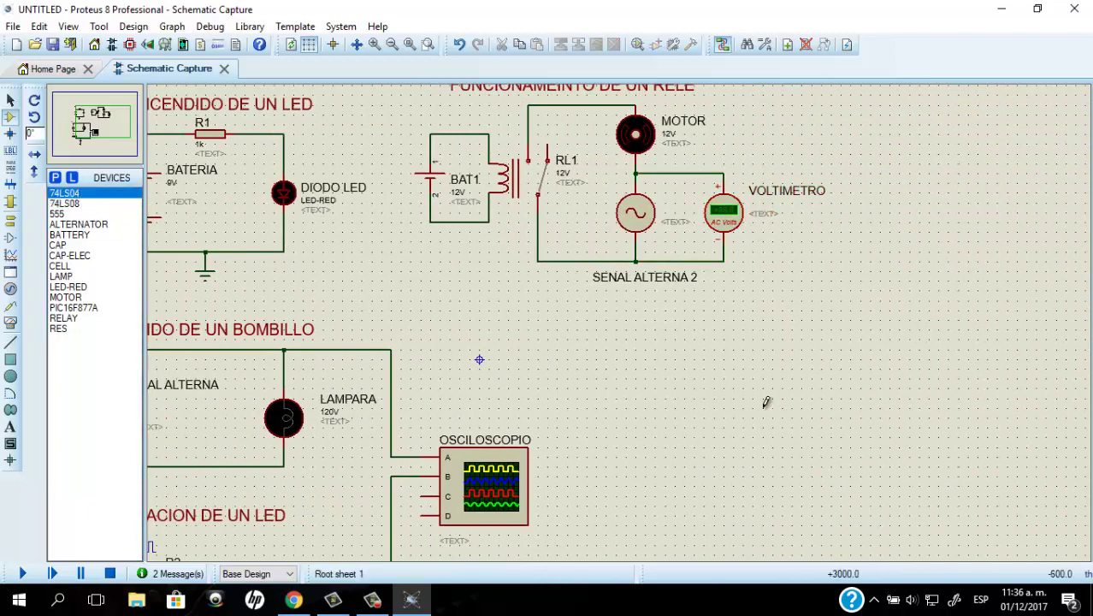
{"action": "left_click", "coordinate": [736, 379]}
{"action": "left_click", "coordinate": [706, 375]}
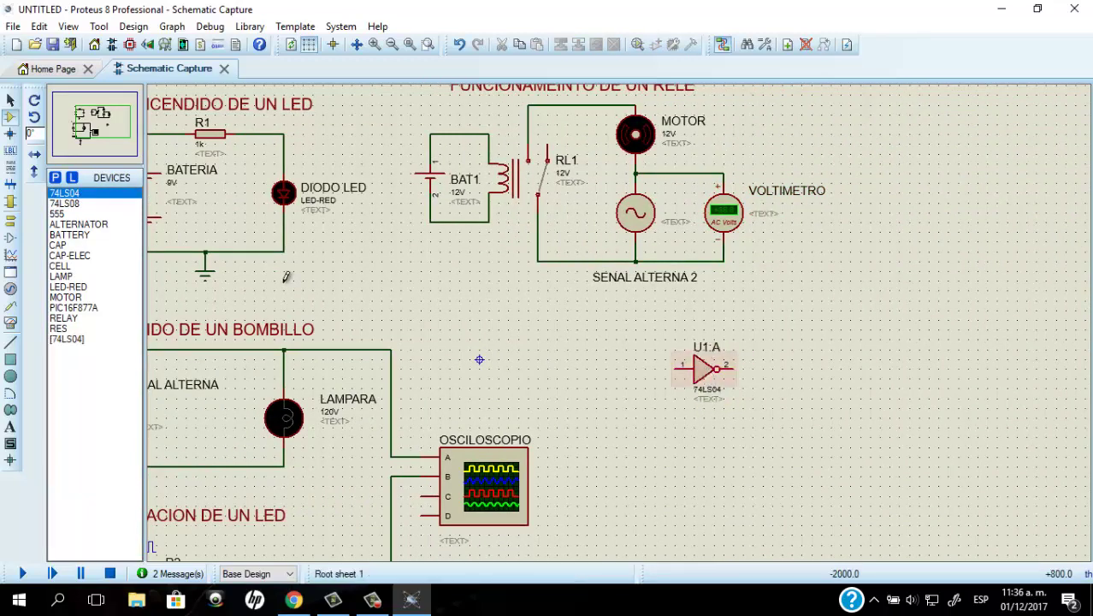
{"action": "left_click", "coordinate": [76, 204]}
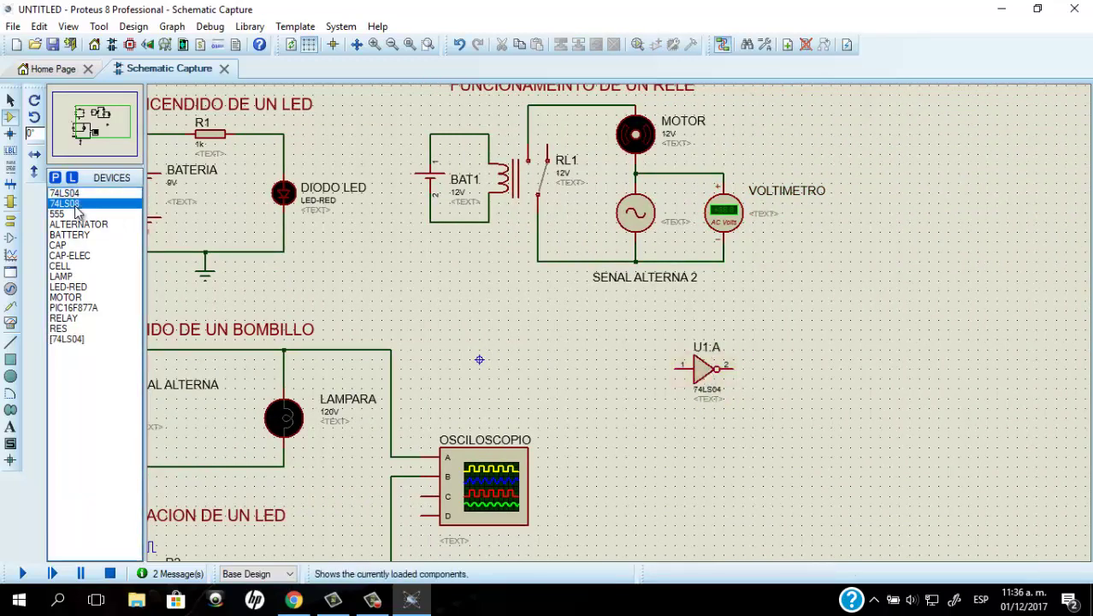
{"action": "left_click", "coordinate": [646, 421]}
{"action": "left_click", "coordinate": [693, 439]}
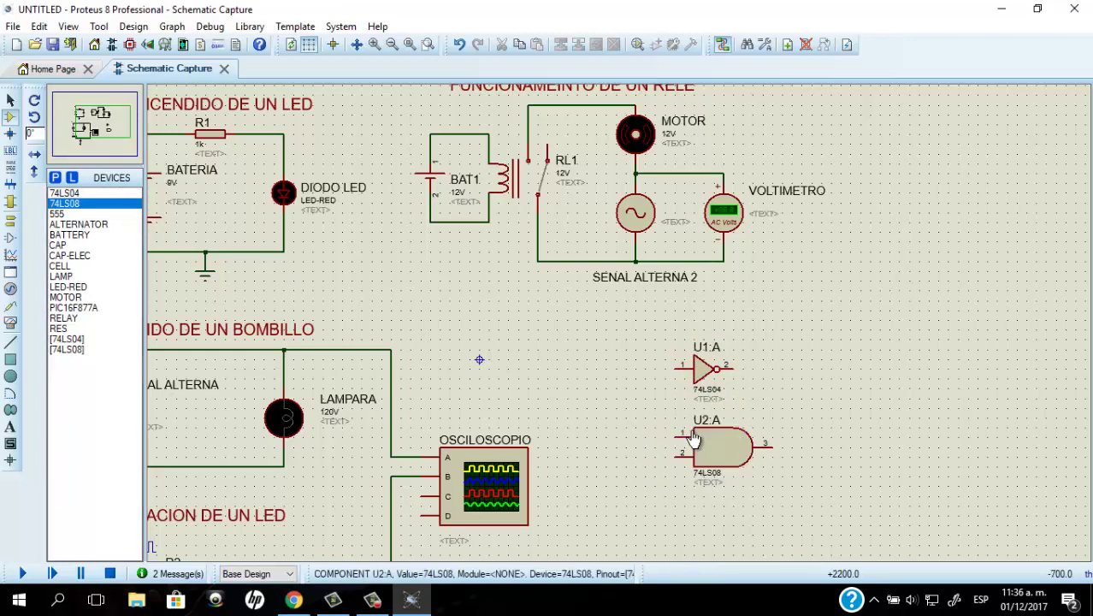
Step: Place a 555 timer to the right of the two logic gates and a PIC16F877A microcontroller below the timer
{"action": "left_click", "coordinate": [58, 214]}
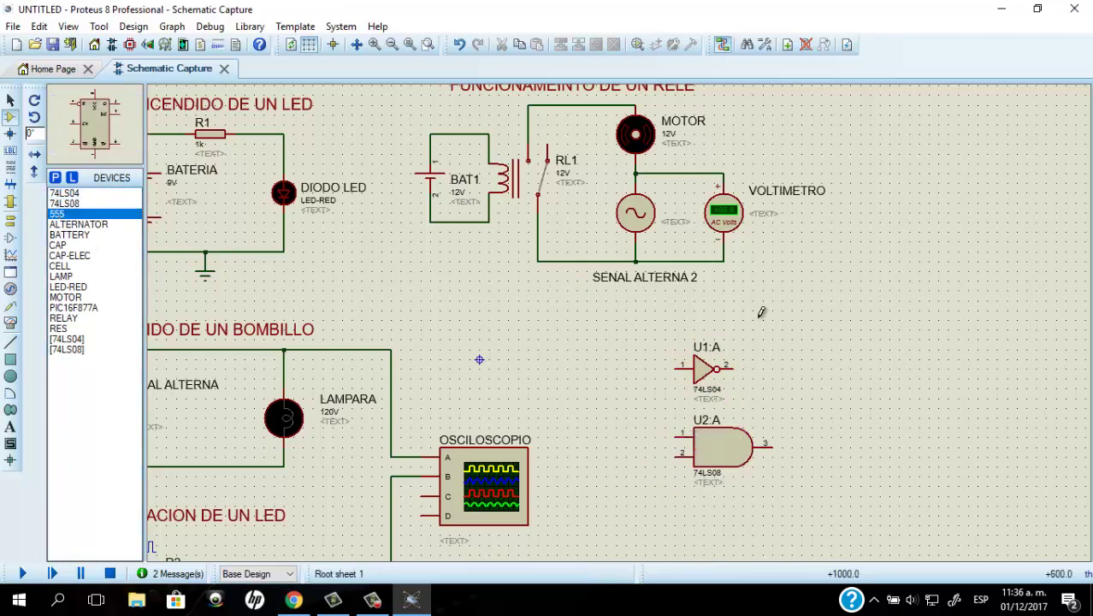
{"action": "left_click", "coordinate": [918, 334]}
{"action": "left_click", "coordinate": [880, 389]}
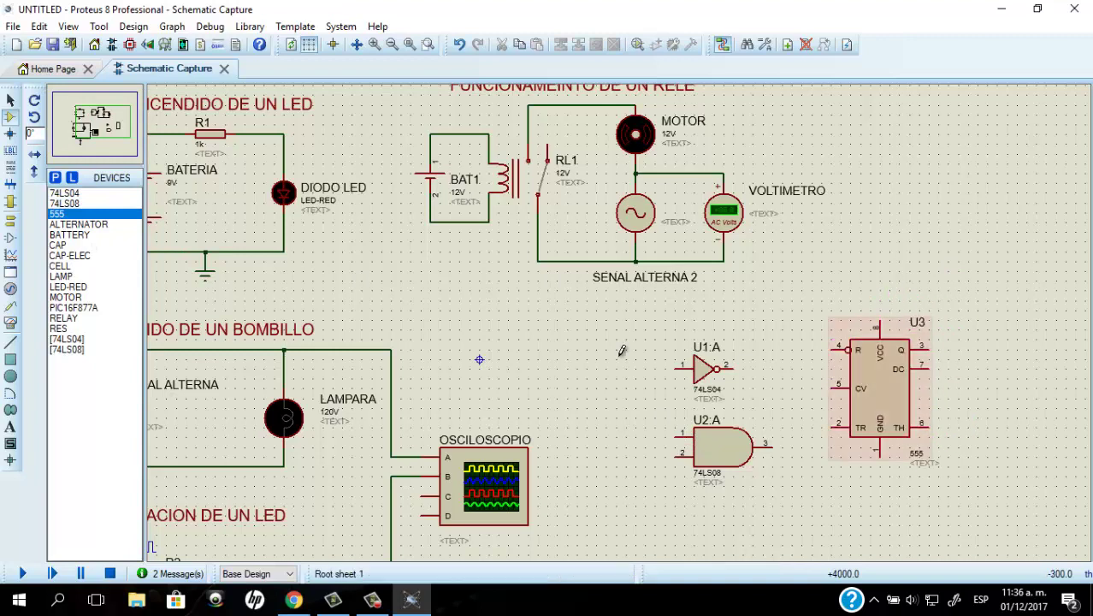
{"action": "left_click", "coordinate": [83, 226]}
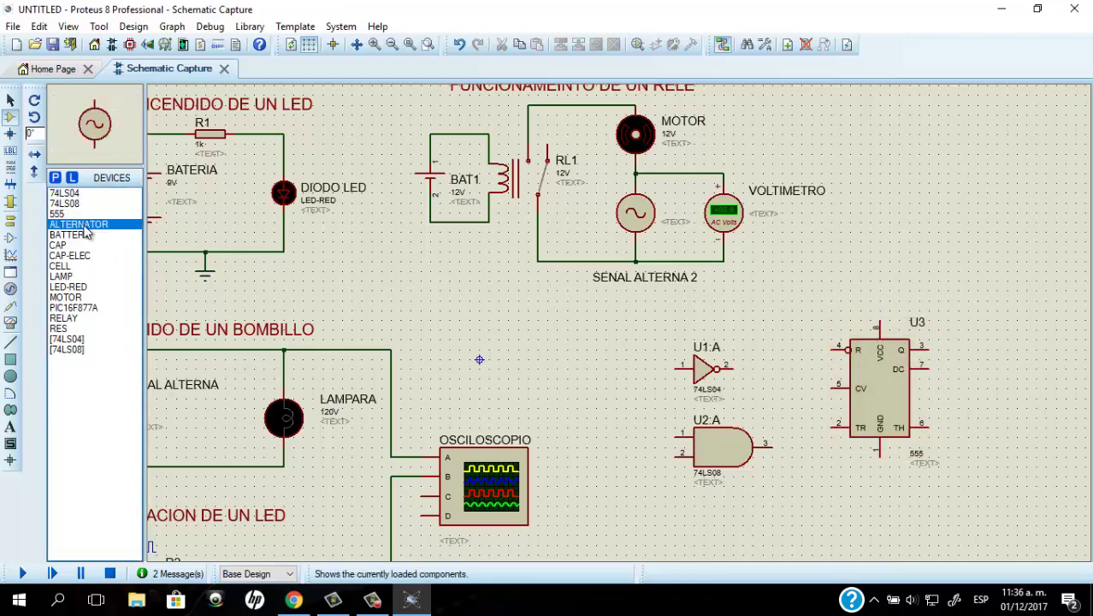
{"action": "mouse_move", "coordinate": [85, 231]}
{"action": "left_mouse_down"}
{"action": "mouse_move", "coordinate": [90, 307]}
{"action": "mouse_move", "coordinate": [97, 245]}
{"action": "left_mouse_up"}
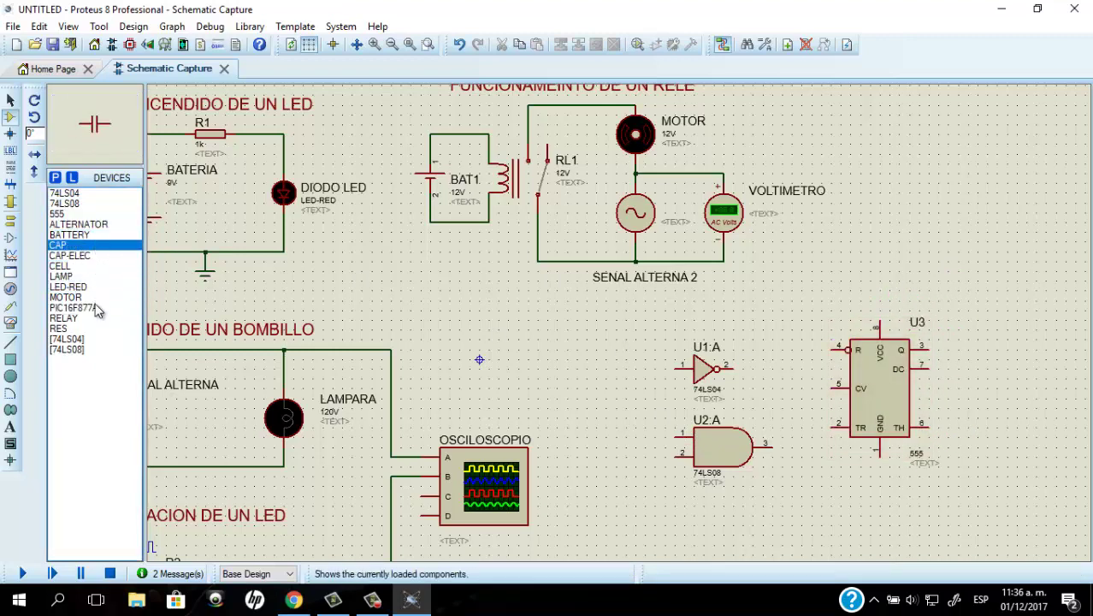
{"action": "left_click", "coordinate": [96, 308]}
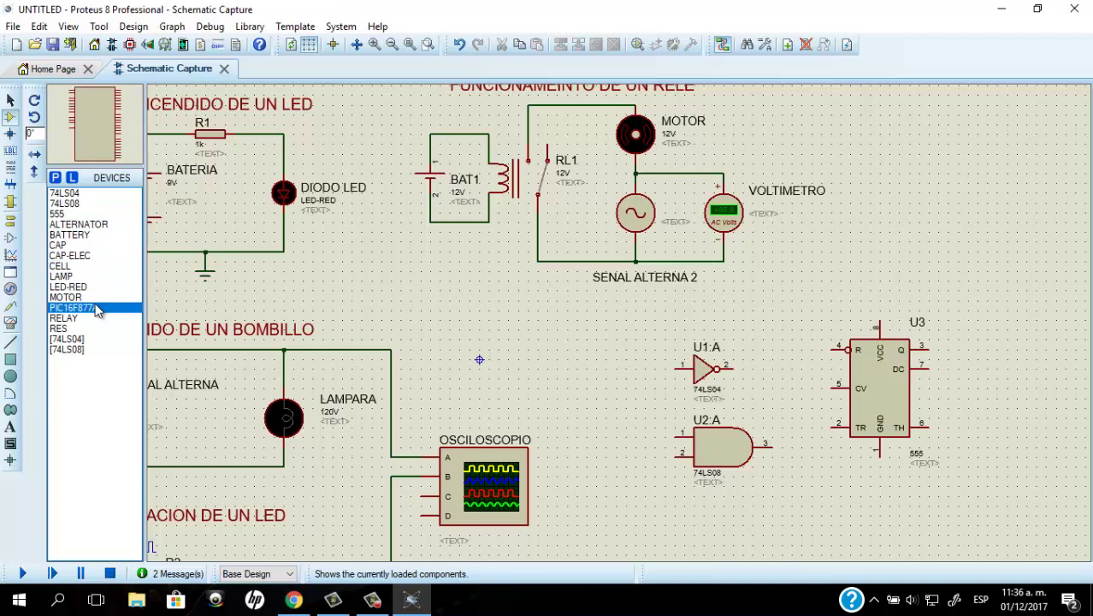
{"action": "left_click", "coordinate": [836, 508]}
{"action": "left_click", "coordinate": [818, 478]}
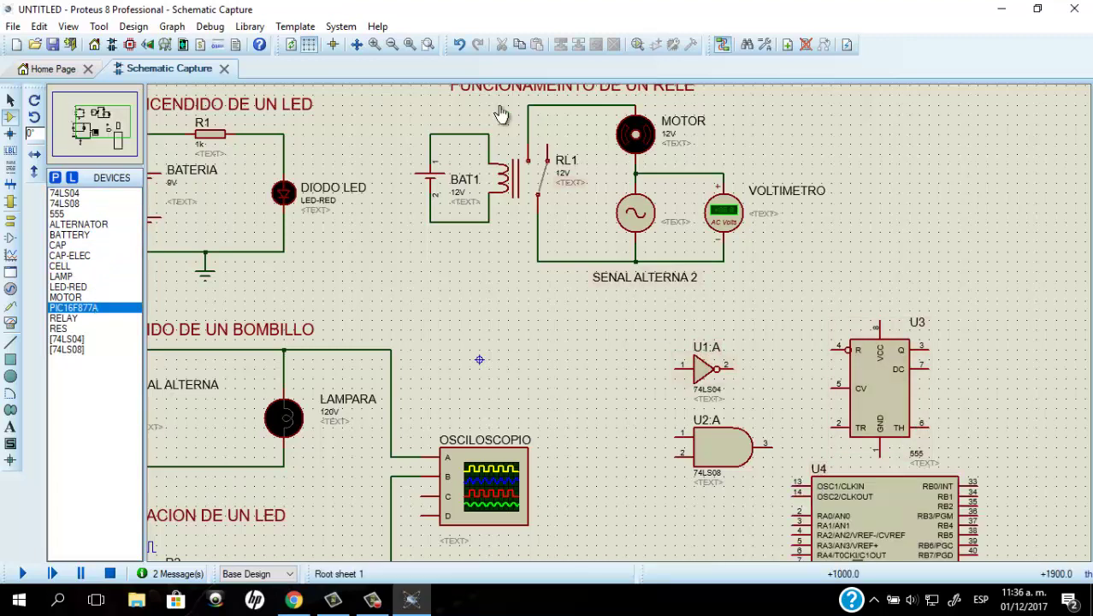
Step: Add the 1N4004 diode from the DIODESINC library to the device list and place it below the 74LS08 gate
{"action": "mouse_move", "coordinate": [117, 135]}
{"action": "left_mouse_down"}
{"action": "mouse_move", "coordinate": [100, 135]}
{"action": "mouse_move", "coordinate": [100, 116]}
{"action": "mouse_move", "coordinate": [103, 130]}
{"action": "left_mouse_up"}
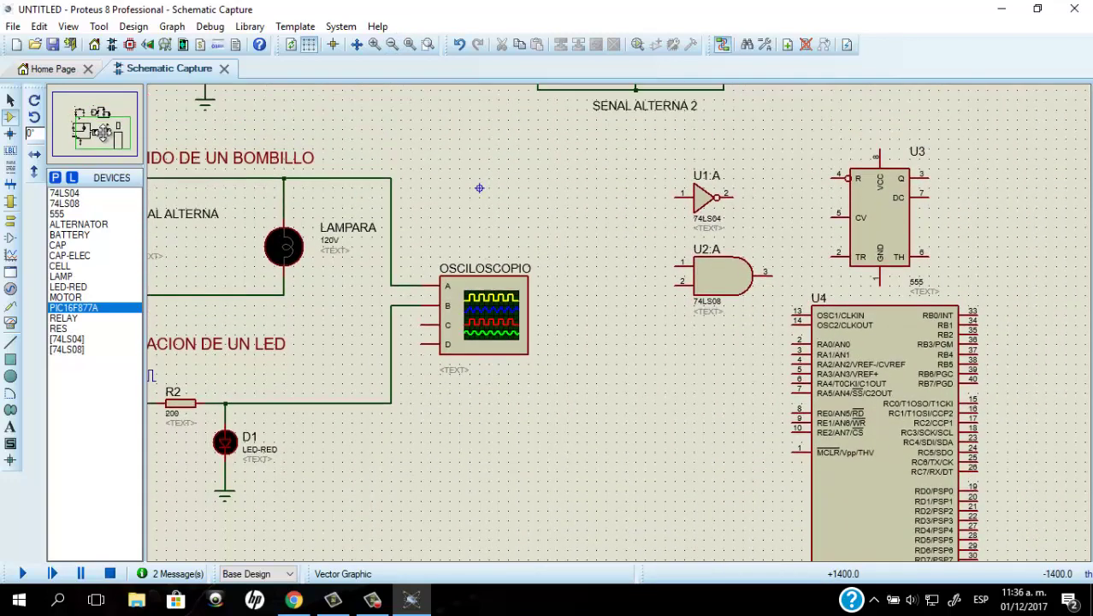
{"action": "left_click", "coordinate": [103, 130]}
{"action": "left_click", "coordinate": [105, 138]}
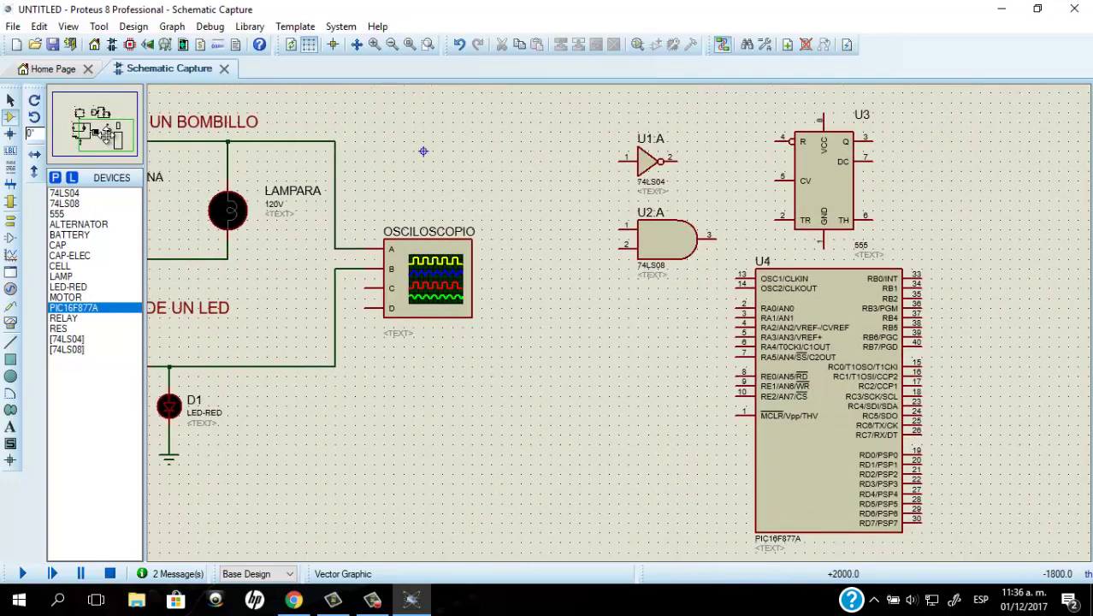
{"action": "left_click", "coordinate": [54, 177]}
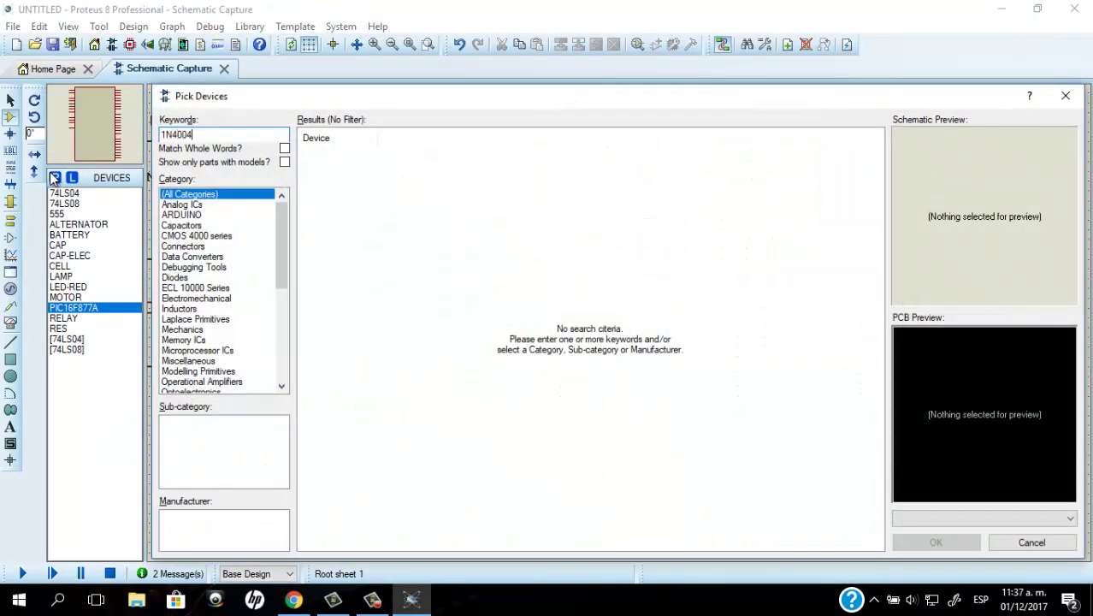
{"action": "double_click", "coordinate": [329, 154]}
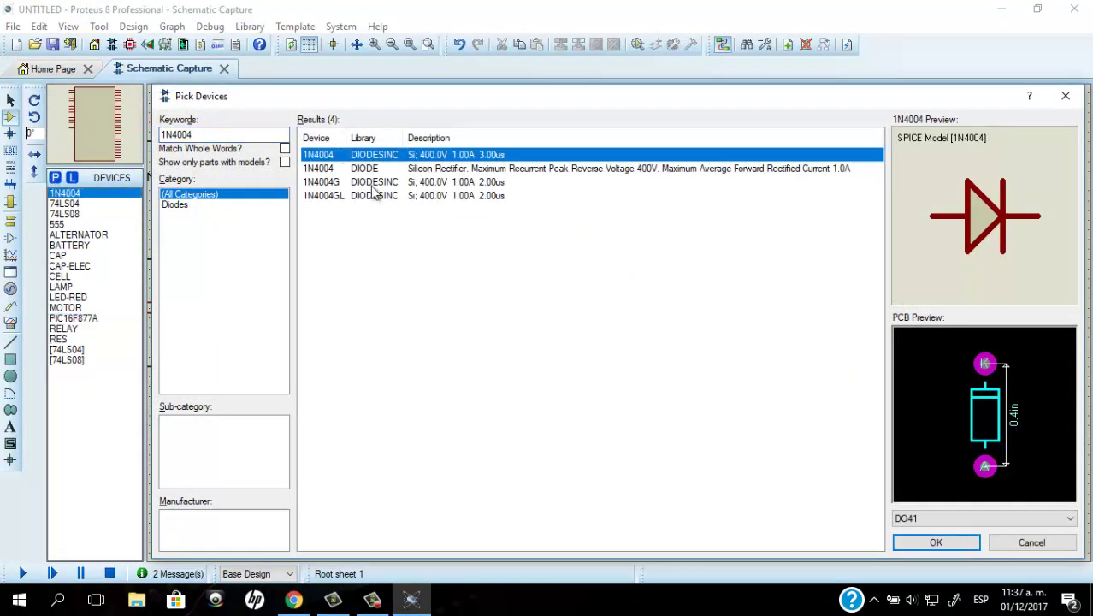
{"action": "left_click", "coordinate": [936, 542]}
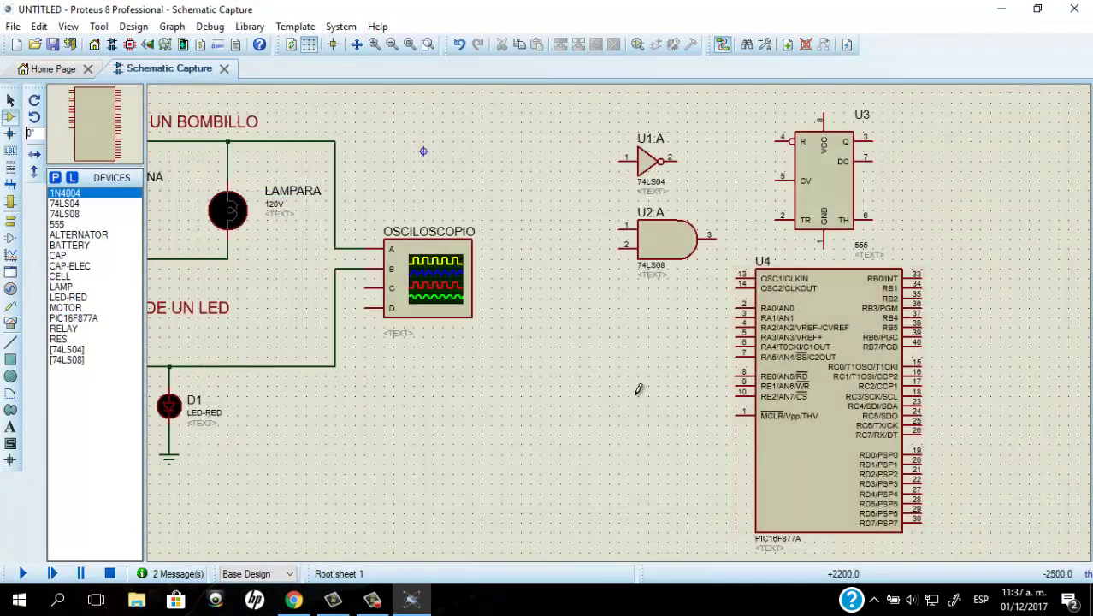
{"action": "left_click", "coordinate": [640, 307]}
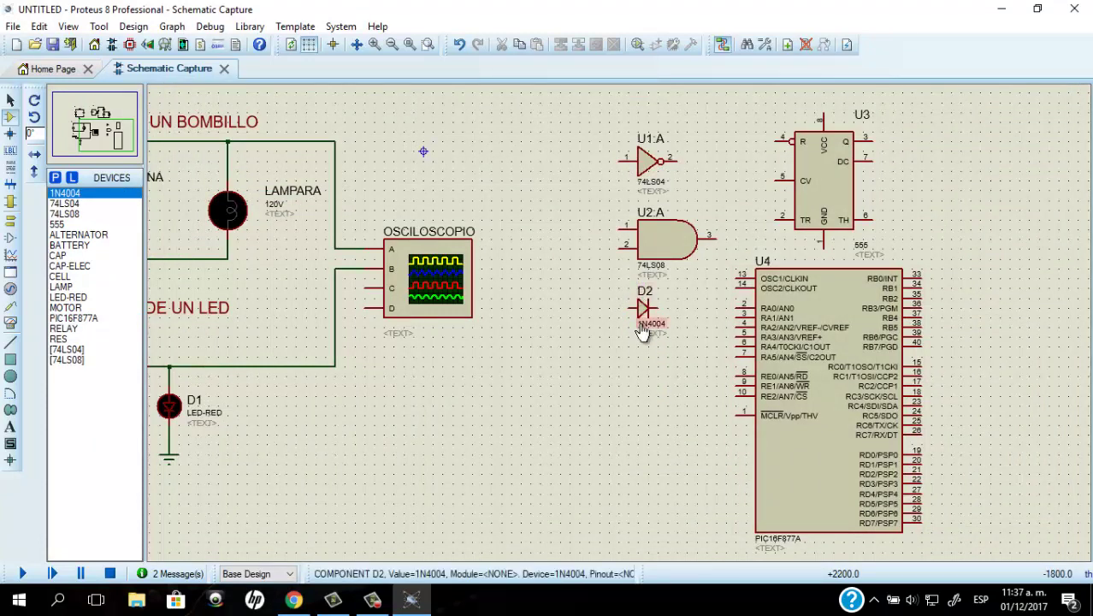
Step: Search the device library for LM35 and add the LM35 temperature sensor to the device list
{"action": "left_click", "coordinate": [391, 46]}
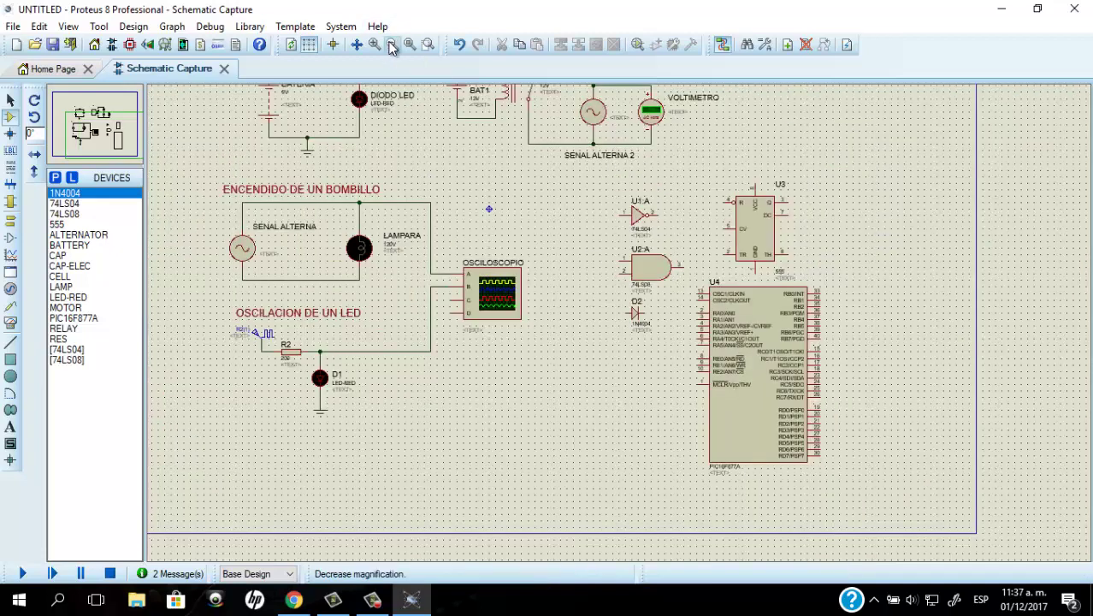
{"action": "left_click", "coordinate": [374, 45]}
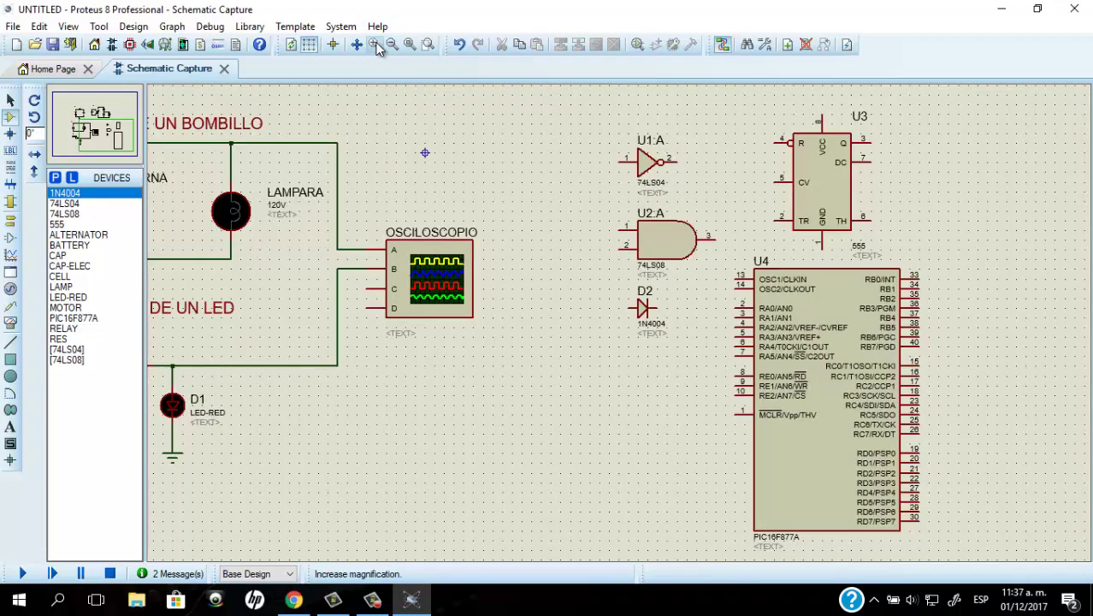
{"action": "left_click", "coordinate": [56, 177]}
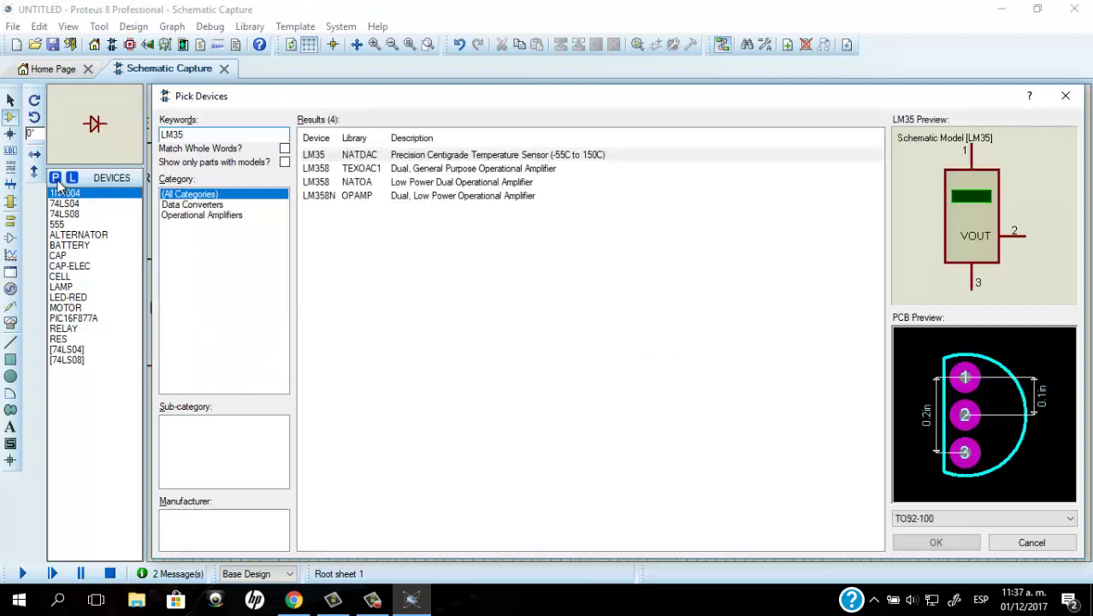
{"action": "double_click", "coordinate": [358, 156]}
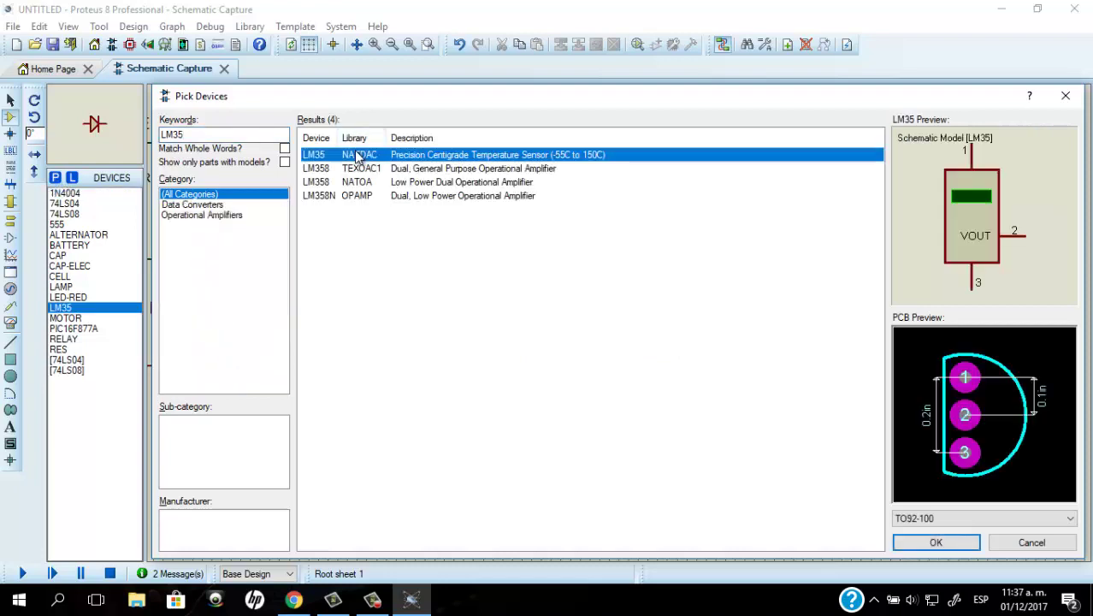
Step: Search the device library for LDR and add the generic light dependent resistor to the device list
{"action": "left_click", "coordinate": [225, 137]}
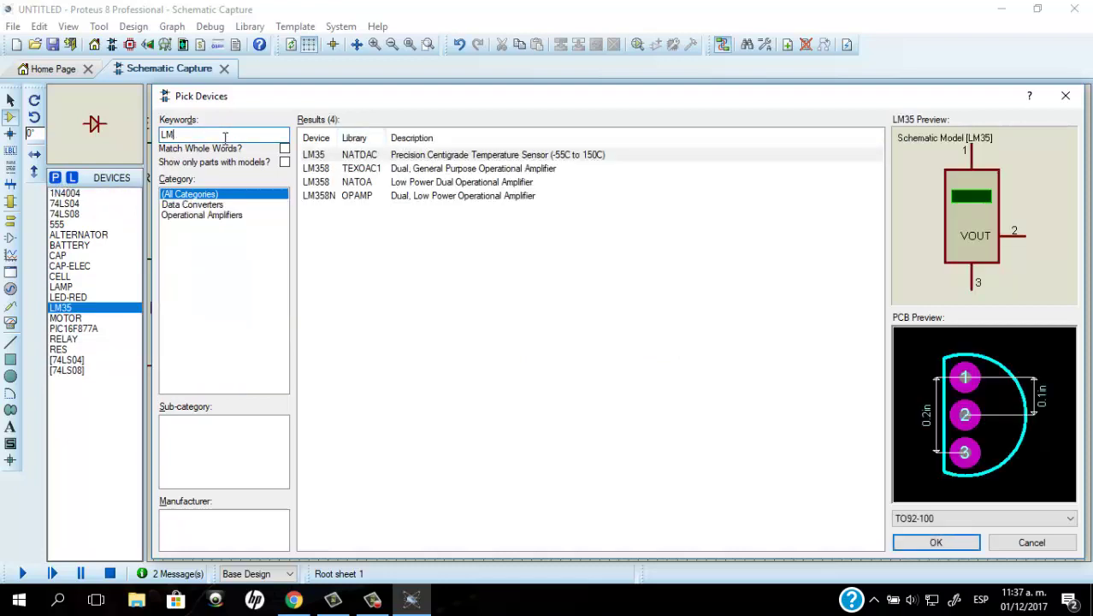
{"action": "type", "text": "L"}
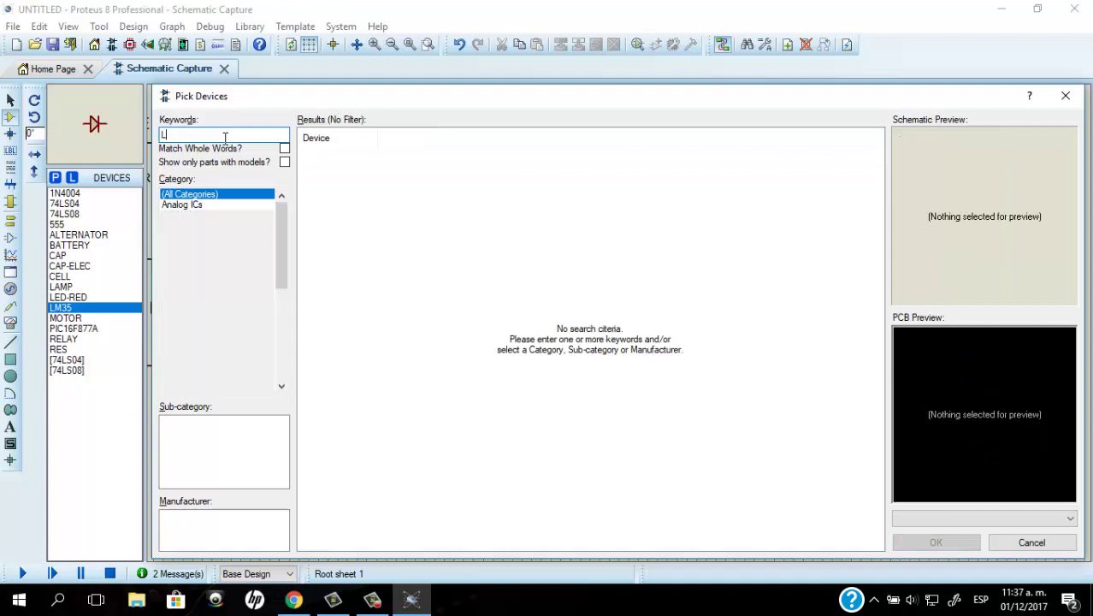
{"action": "type", "text": "DR"}
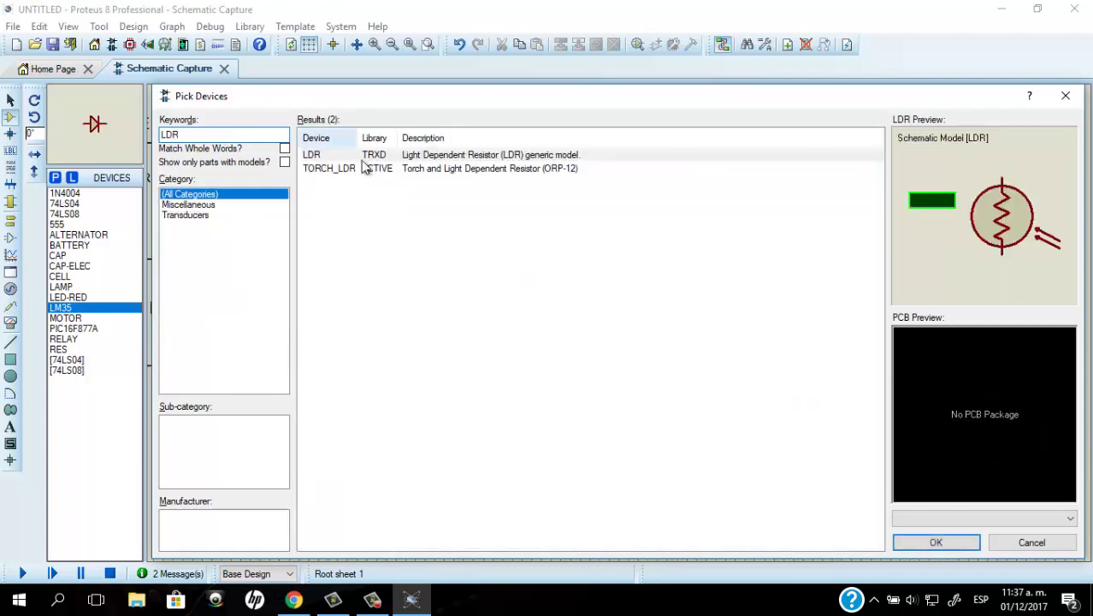
{"action": "double_click", "coordinate": [385, 156]}
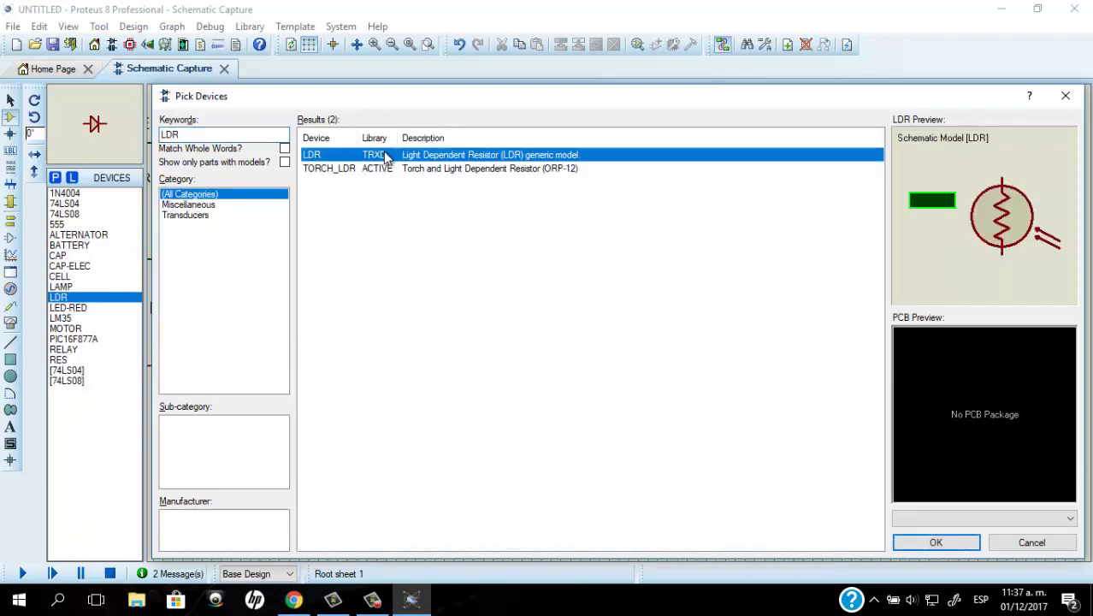
{"action": "left_click", "coordinate": [905, 542]}
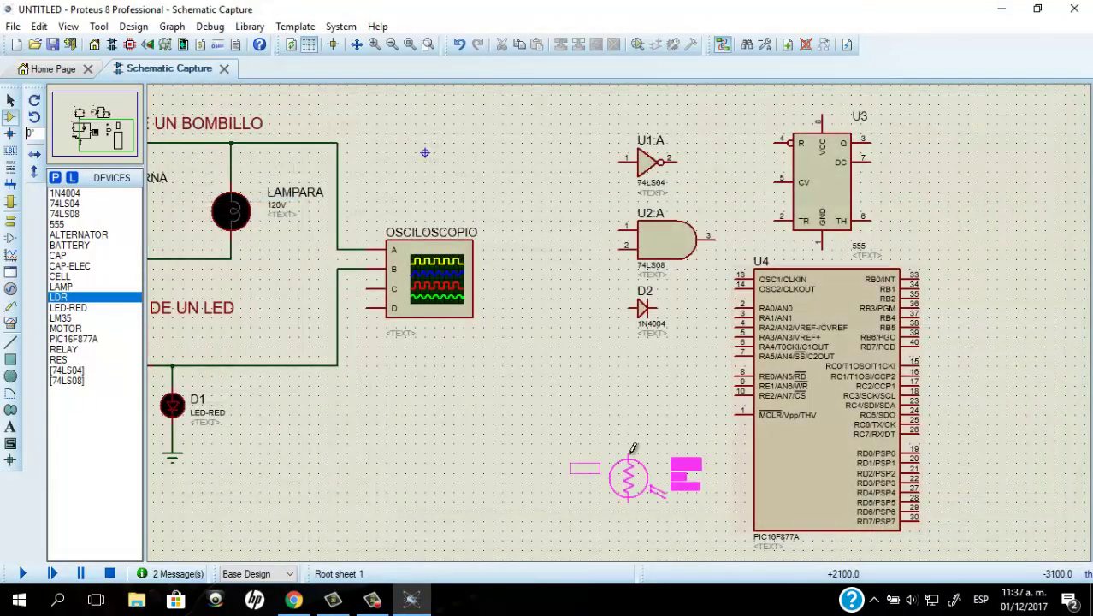
Step: Place the LDR below the 1N4004 diode and the LM35 temperature sensor below the LDR
{"action": "left_click", "coordinate": [641, 362]}
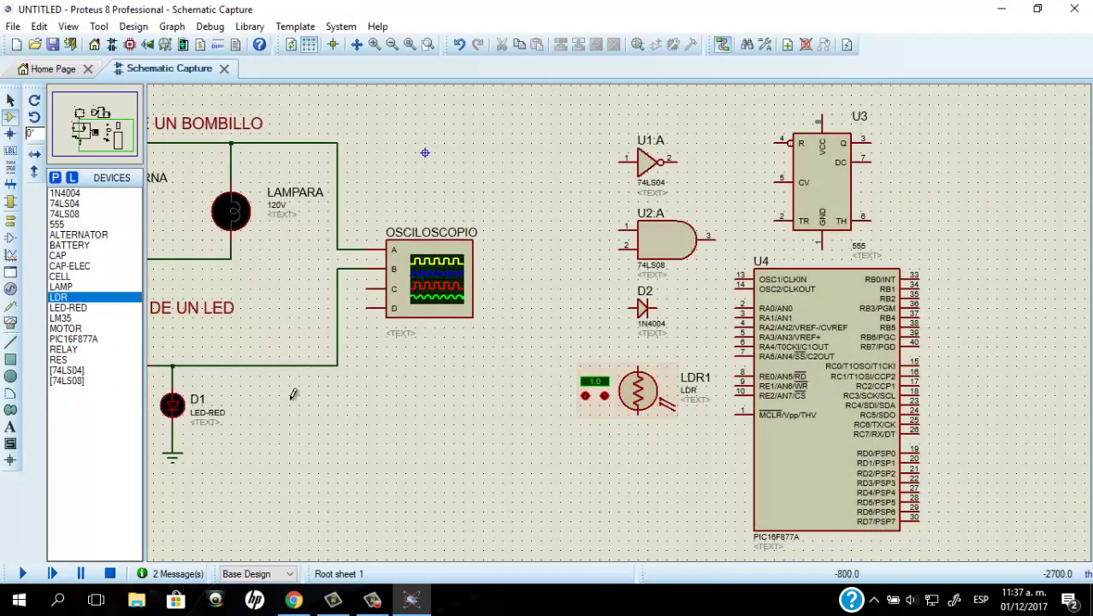
{"action": "left_click", "coordinate": [68, 318]}
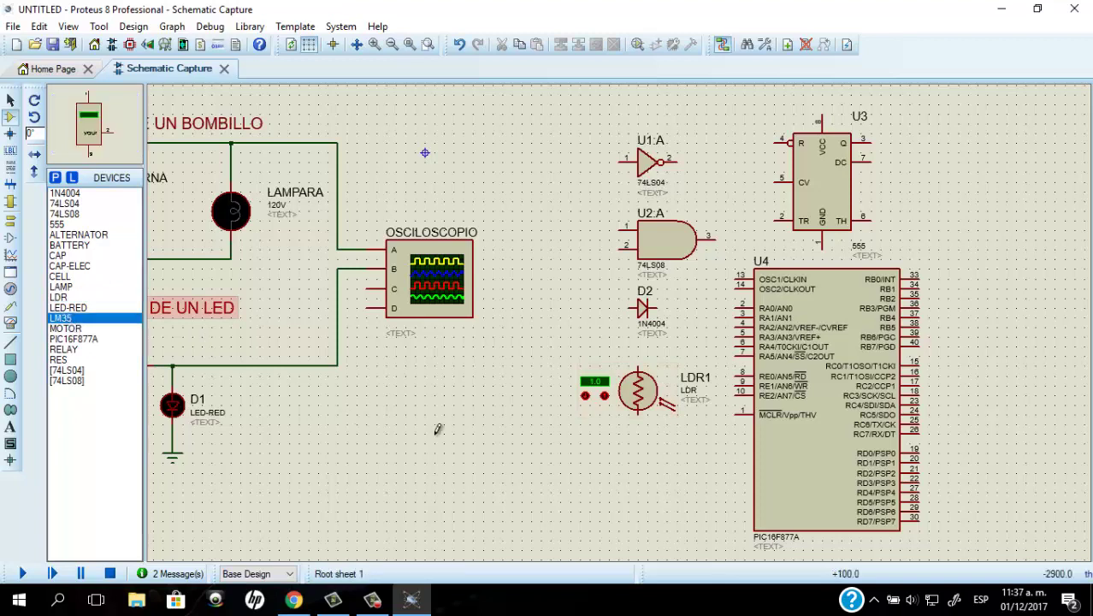
{"action": "left_click", "coordinate": [624, 455]}
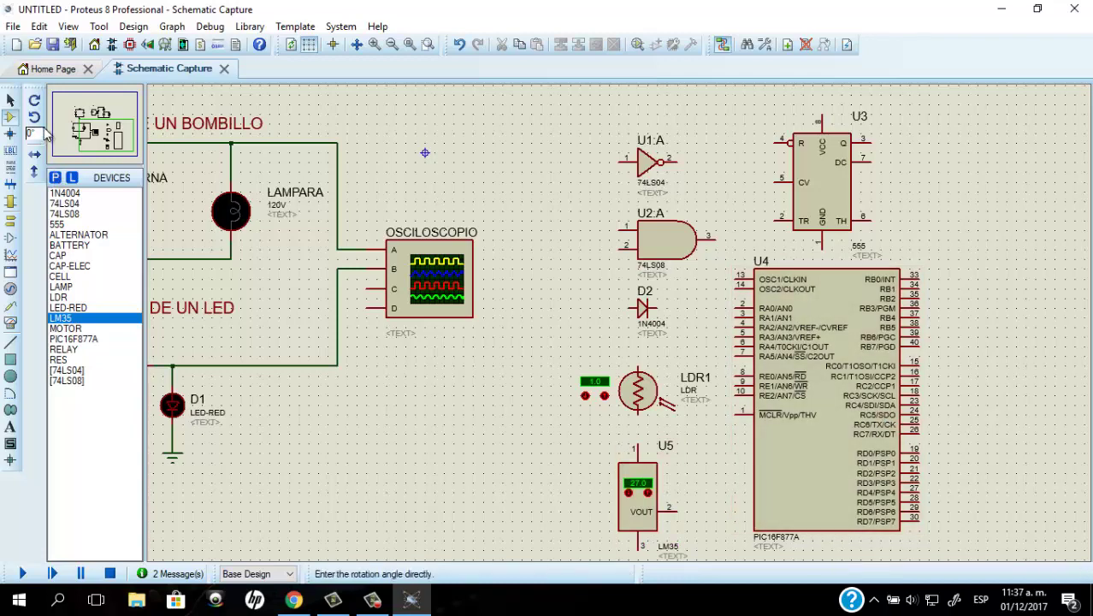
Step: Search the device library for ARDUI, add the SIMULINO UNO to the device list and place the board beside the 555 timer and PIC16F877A
{"action": "left_click", "coordinate": [55, 178]}
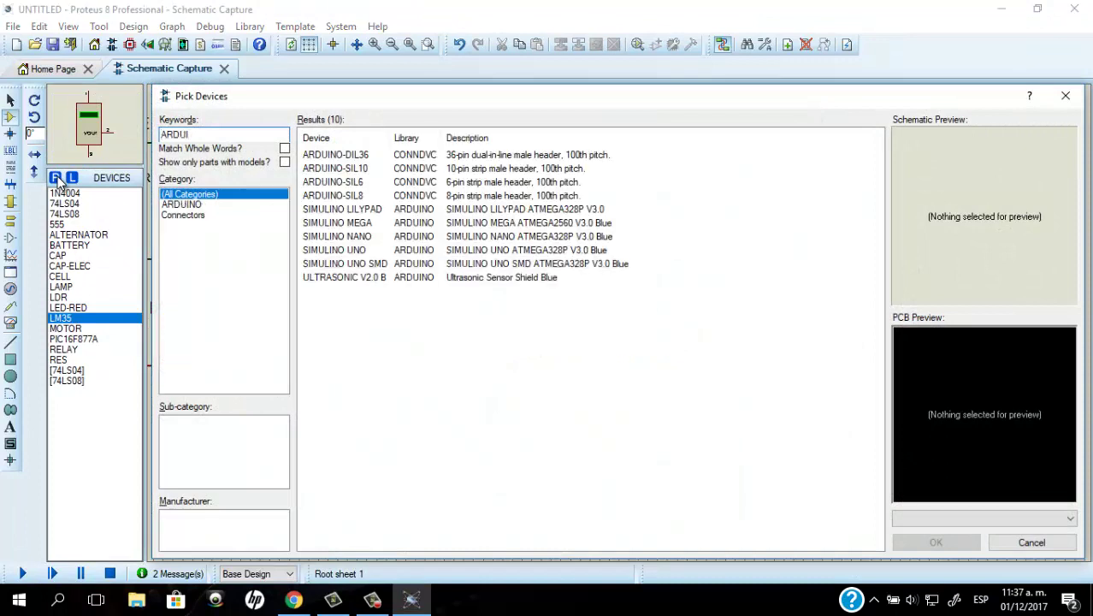
{"action": "left_click", "coordinate": [346, 251]}
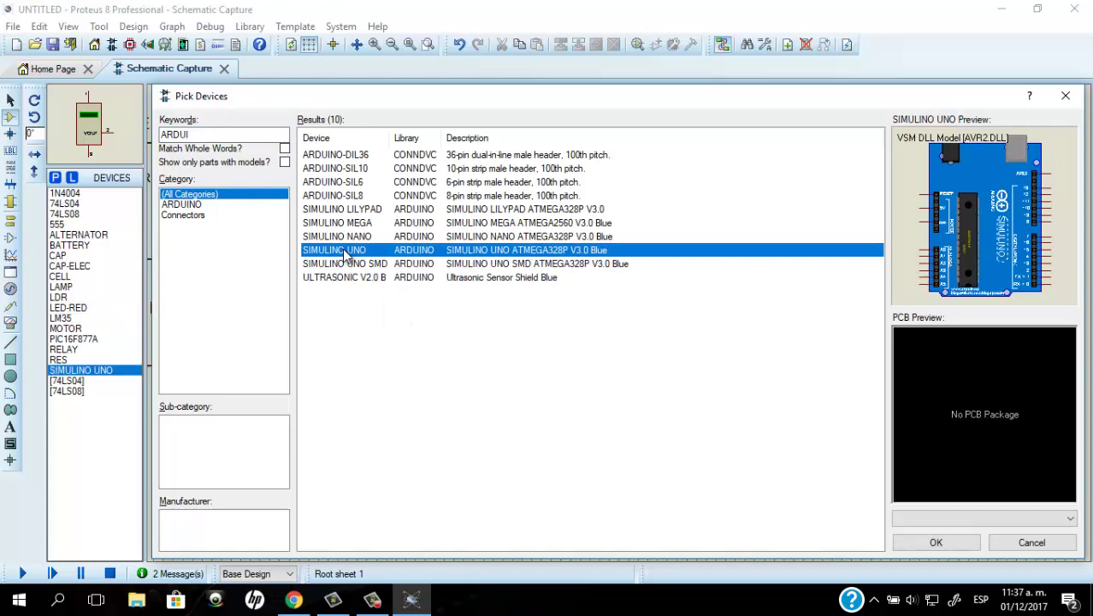
{"action": "left_click", "coordinate": [935, 543]}
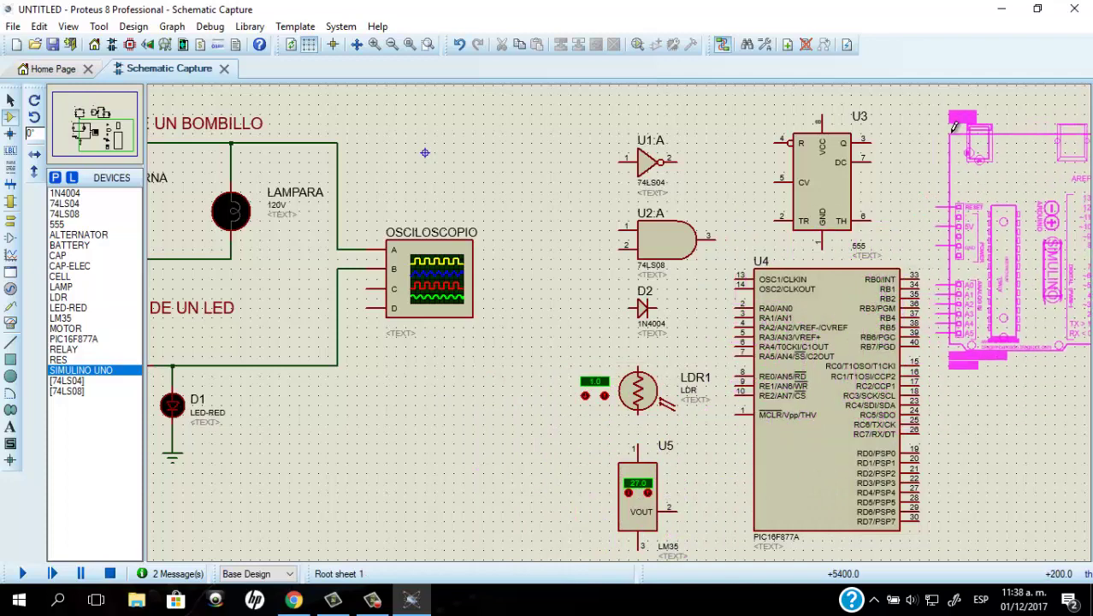
{"action": "left_click", "coordinate": [956, 128]}
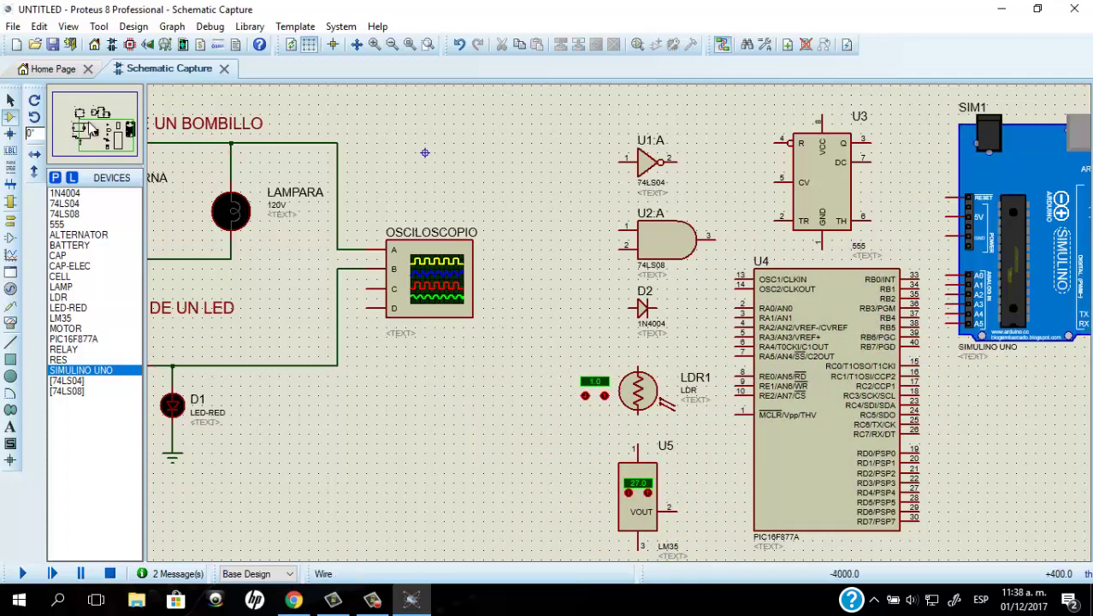
Step: Search the device library for ARDUI, add the ULTRASONIC V2.0 B sensor shield to the device list and place it below the SIMULINO UNO board
{"action": "left_click_drag", "start_coordinate": [425, 153], "coordinate": [217, 177]}
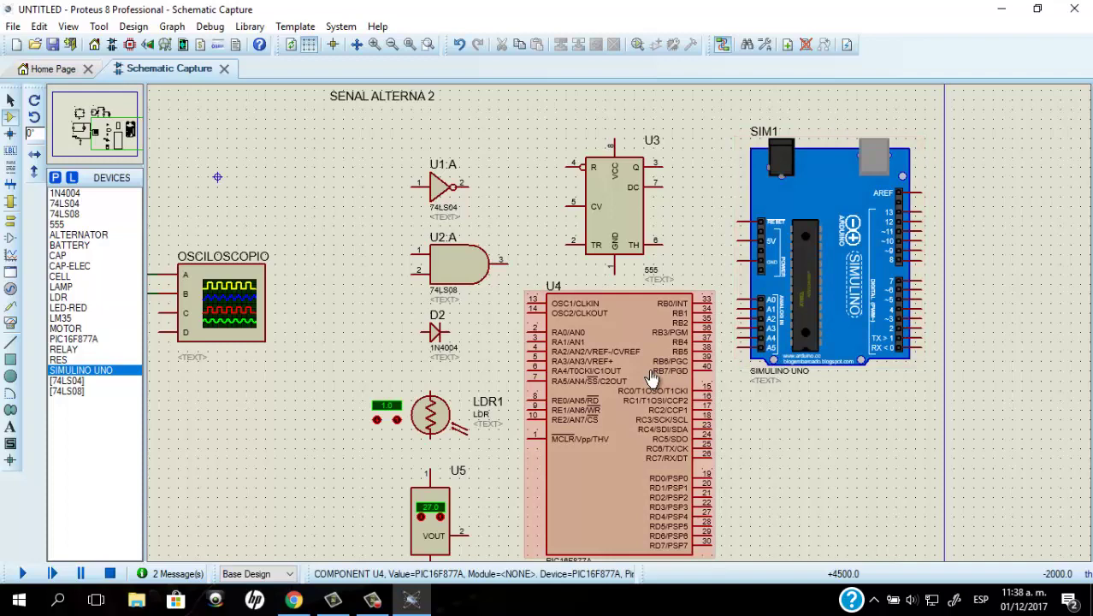
{"action": "left_click", "coordinate": [55, 178]}
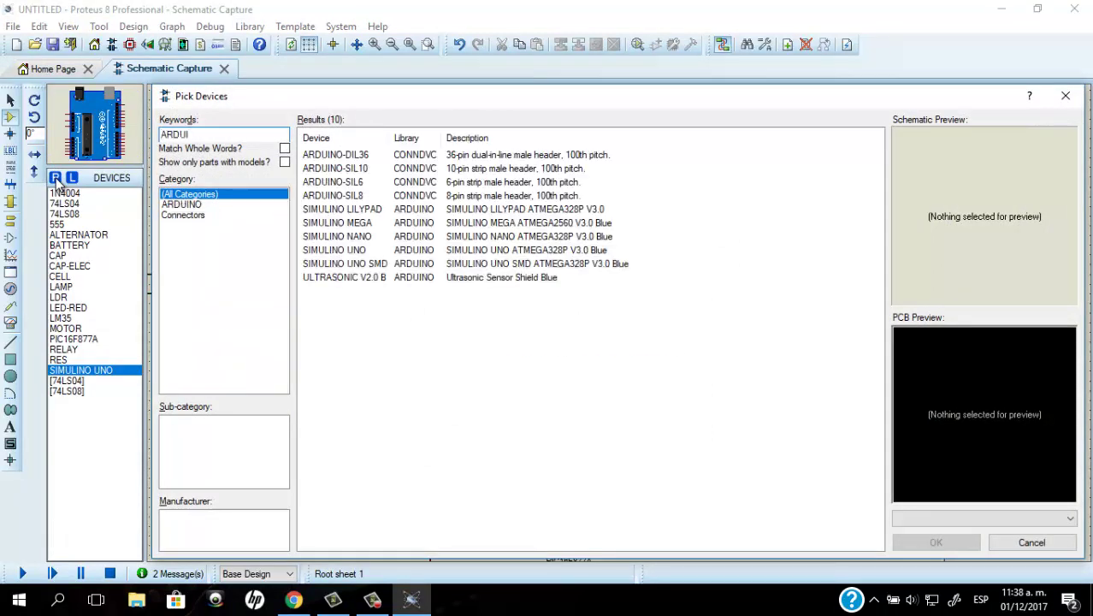
{"action": "left_click", "coordinate": [310, 278]}
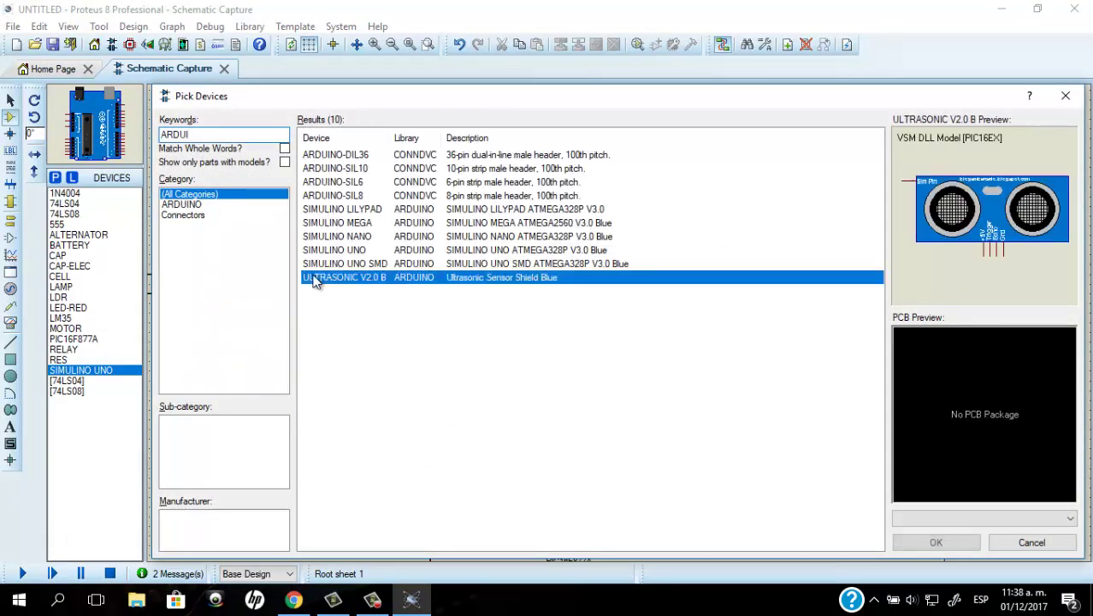
{"action": "double_click", "coordinate": [310, 278]}
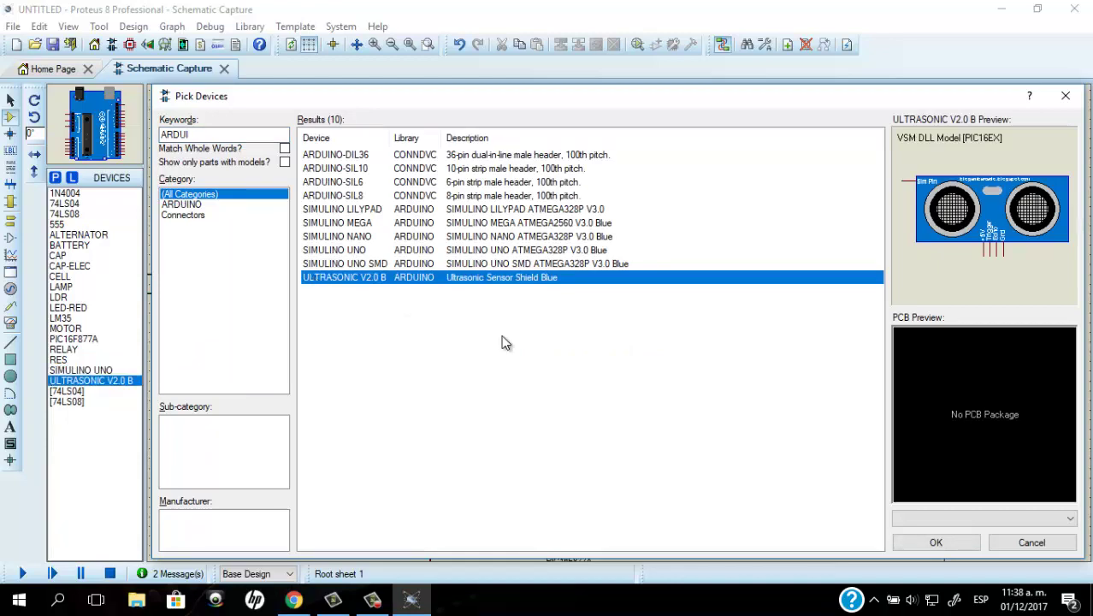
{"action": "left_click", "coordinate": [957, 548]}
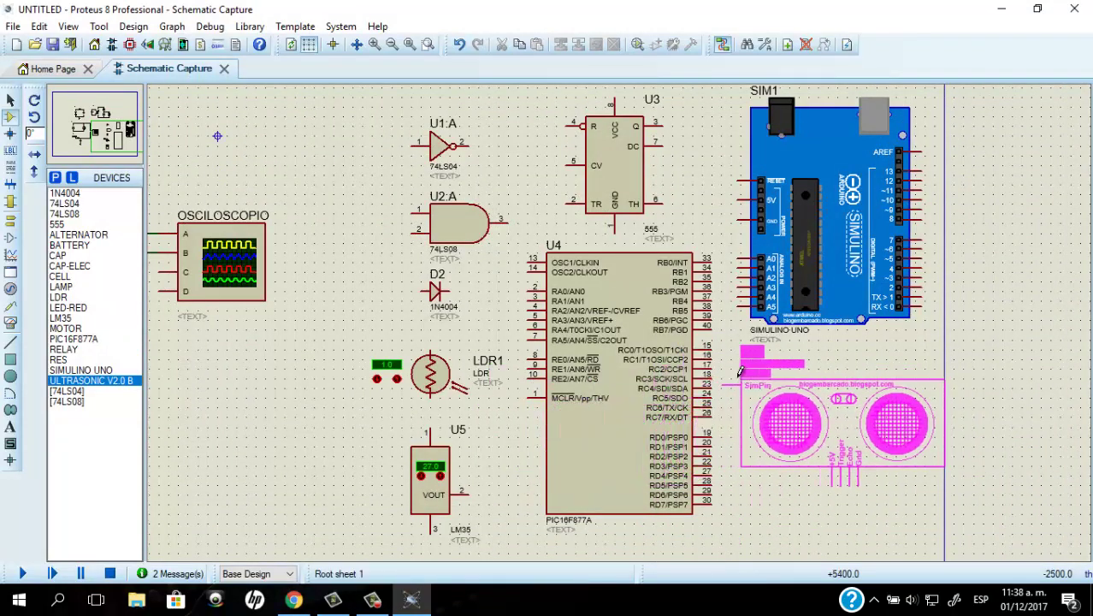
{"action": "left_click", "coordinate": [740, 386]}
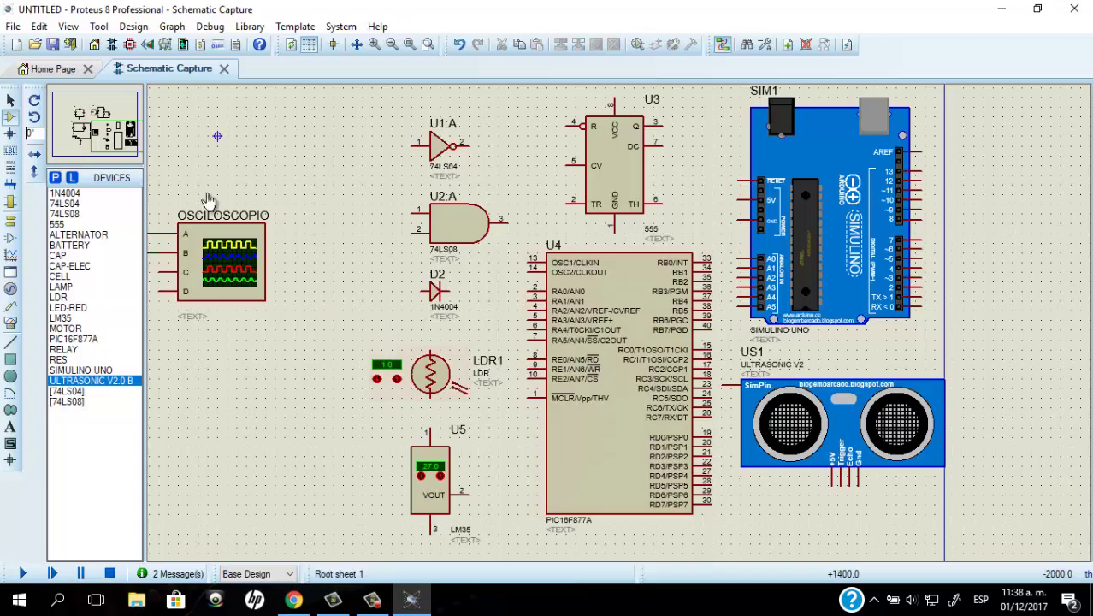
{"action": "left_click", "coordinate": [118, 144]}
{"action": "left_click_drag", "start_coordinate": [117, 143], "coordinate": [314, 128]}
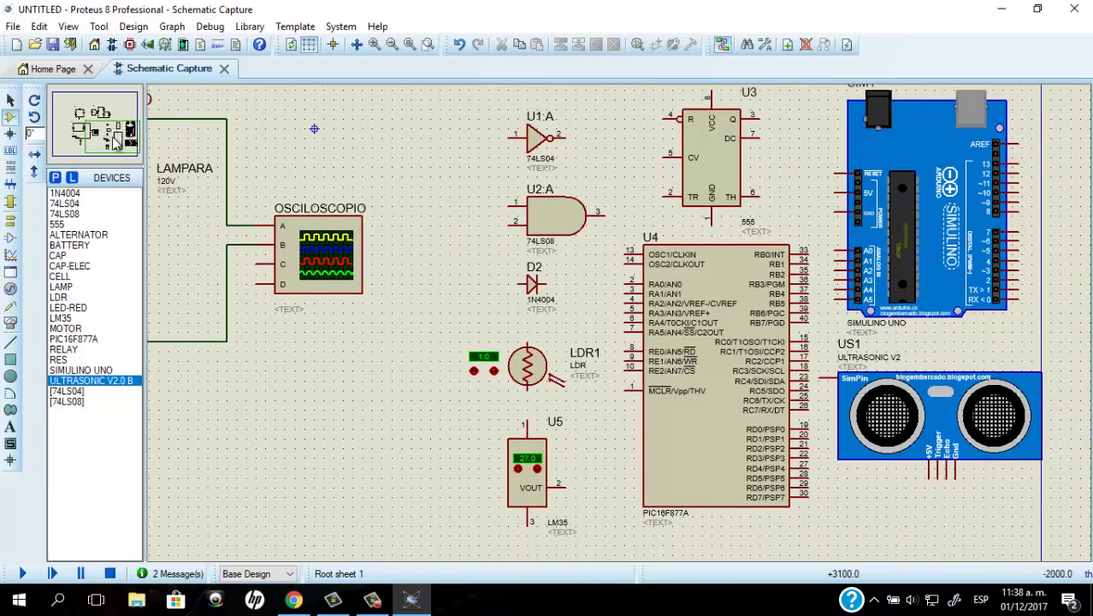